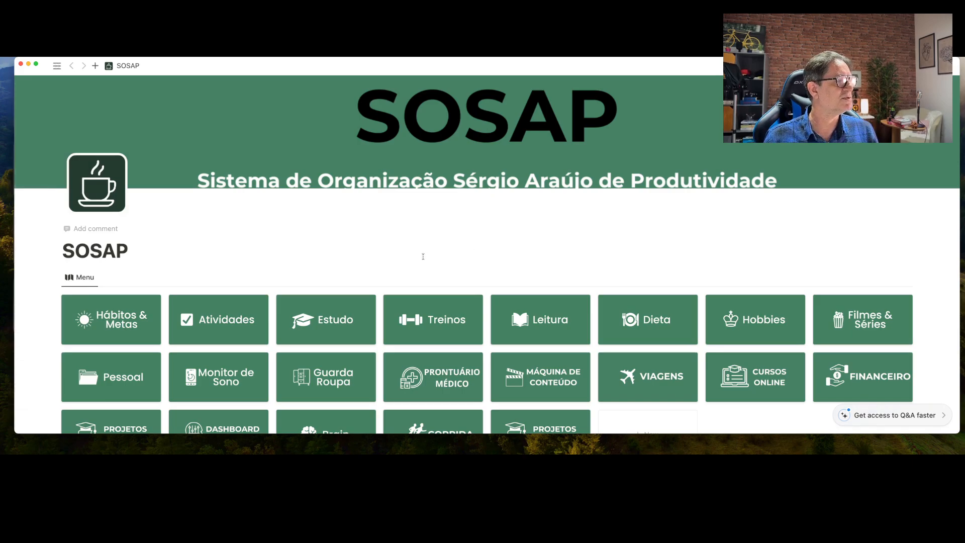
# Open the Projetos acadêmicos page from the SOSAP menu and scroll to its project dashboard
pyautogui.scroll(-3, 423, 259)
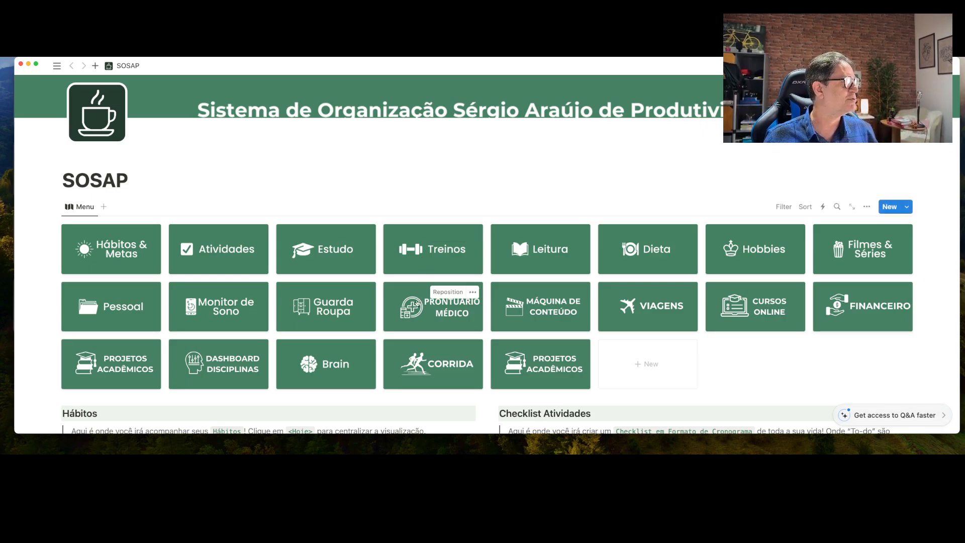
pyautogui.click(117, 366)
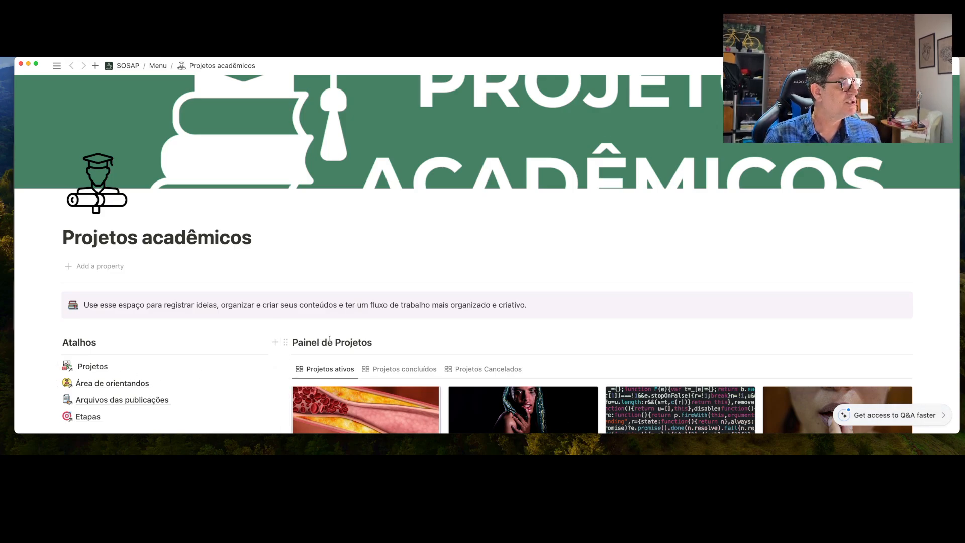
pyautogui.scroll(-5, 329, 342)
pyautogui.scroll(-3, 329, 341)
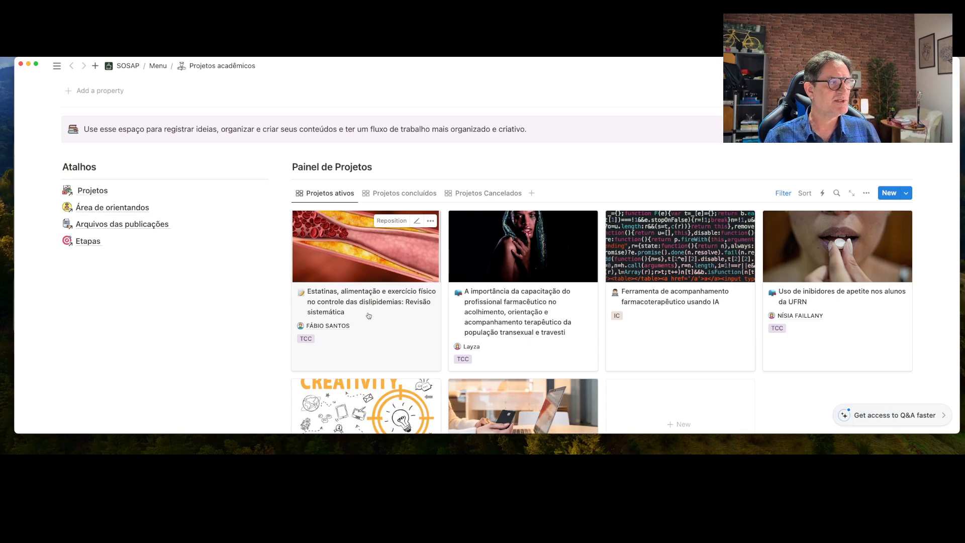
pyautogui.scroll(-3, 366, 315)
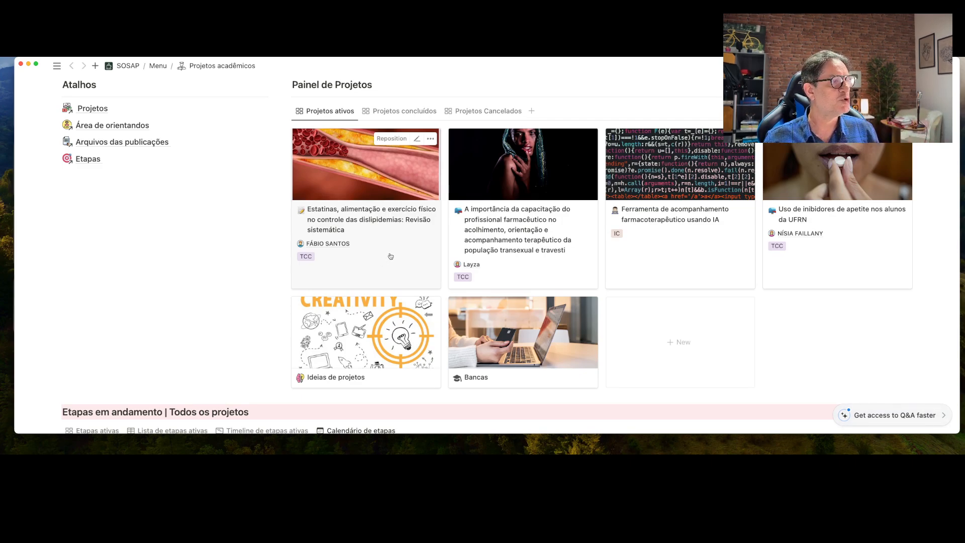
pyautogui.scroll(-3, 391, 256)
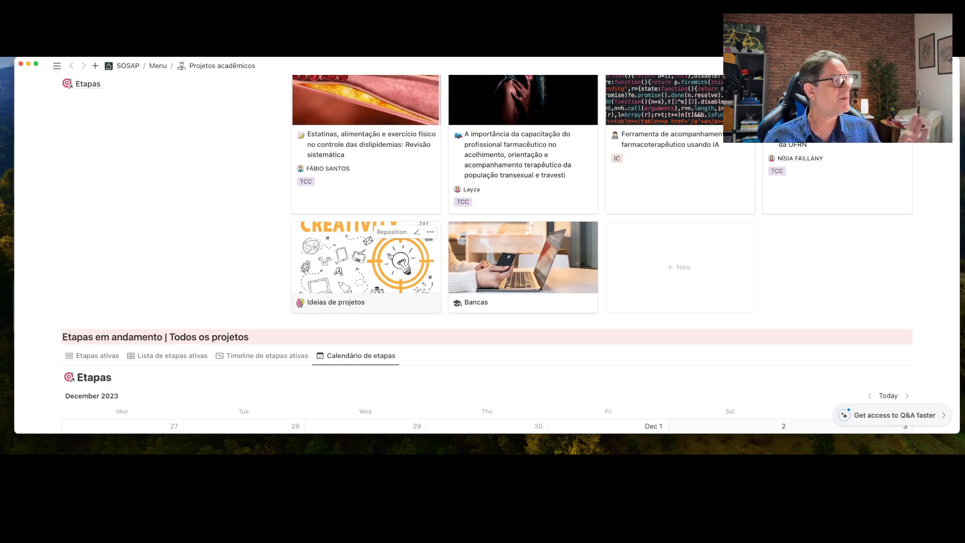
# Open the Ideias de projetos card and scroll down to its Etapas board and Reuniões do projeto table
pyautogui.click(372, 262)
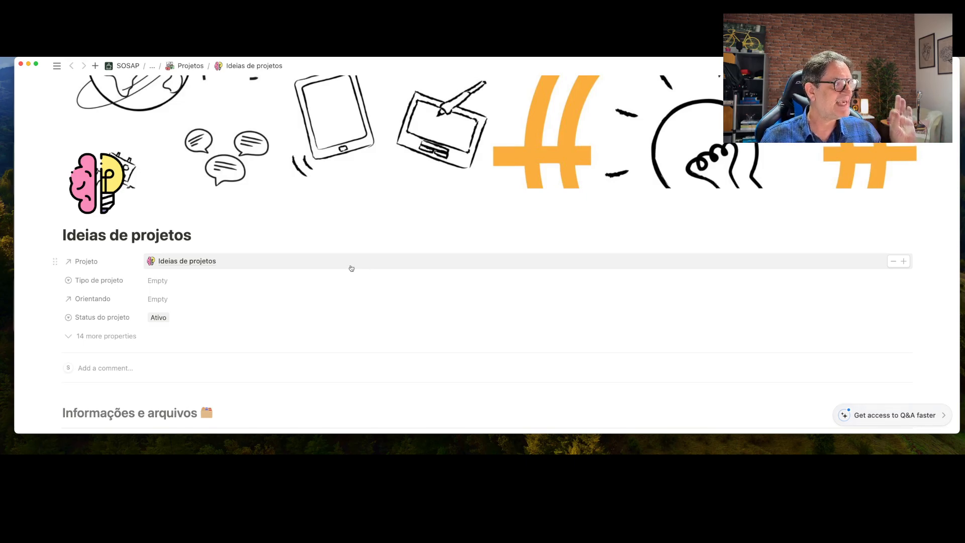
pyautogui.scroll(-3, 351, 266)
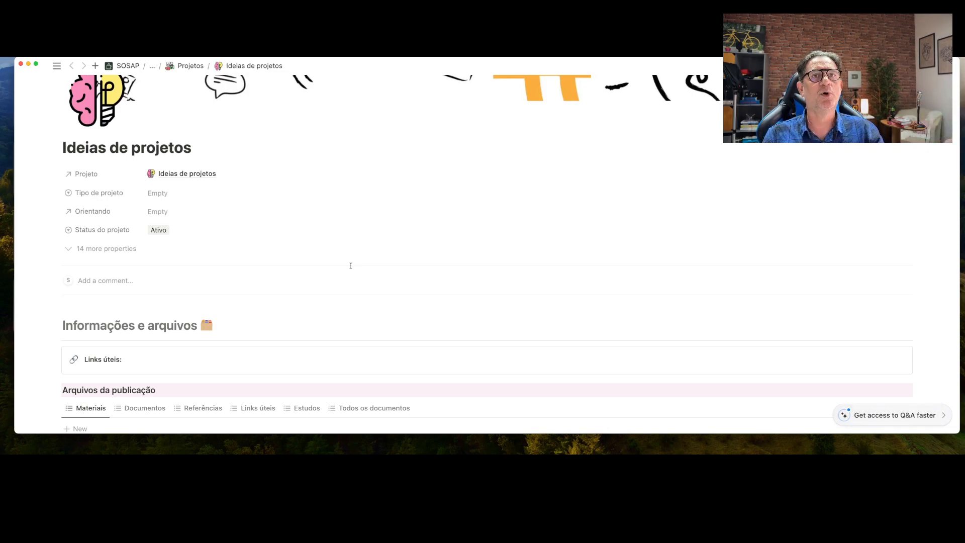
pyautogui.scroll(-4, 351, 266)
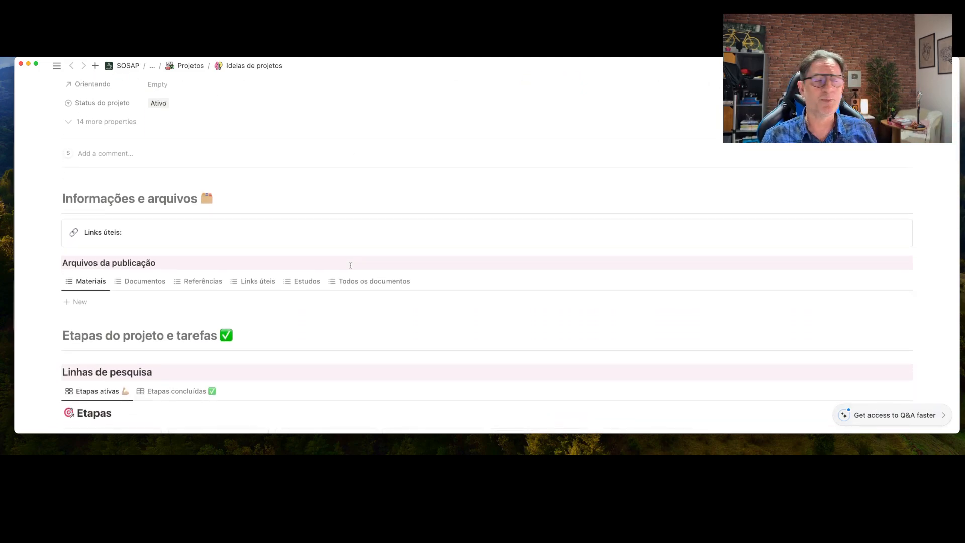
pyautogui.scroll(-8, 350, 266)
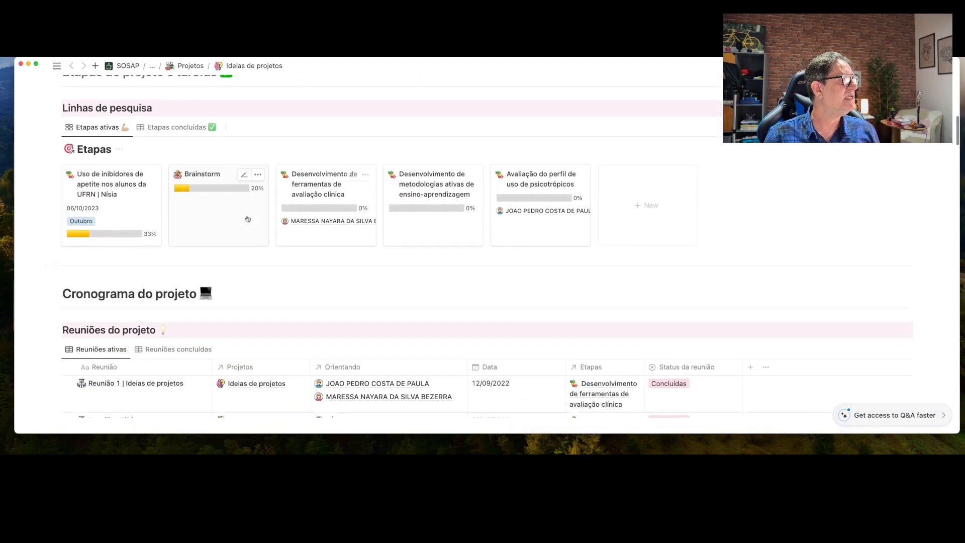
# Open the Brainstorm stage card as a peek and scroll to its Encaminhamentos e tarefas table
pyautogui.click(203, 221)
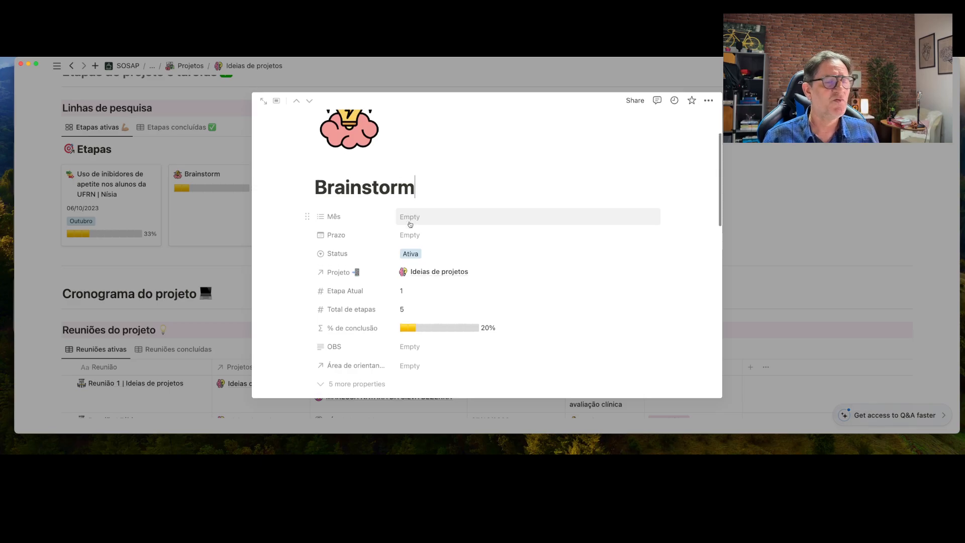
pyautogui.scroll(-3, 411, 224)
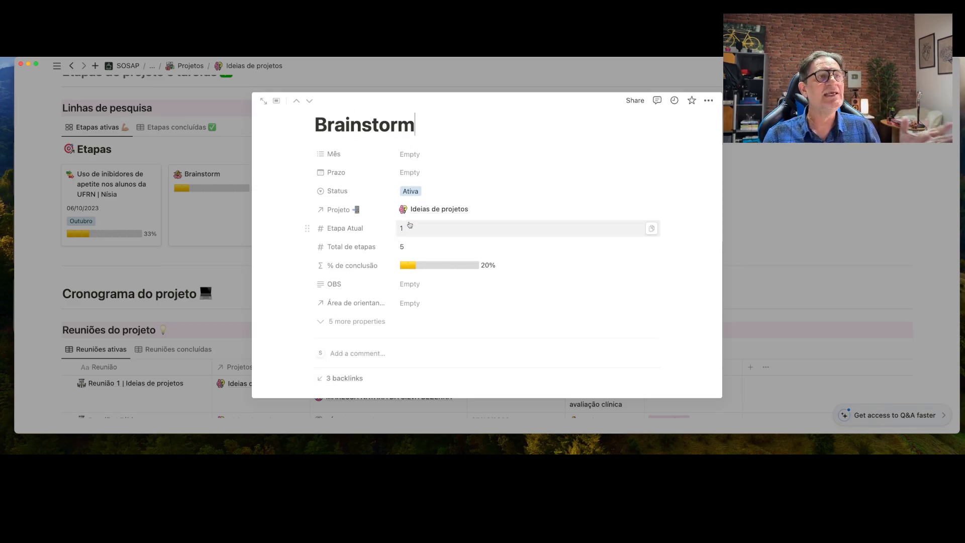
pyautogui.scroll(-5, 410, 224)
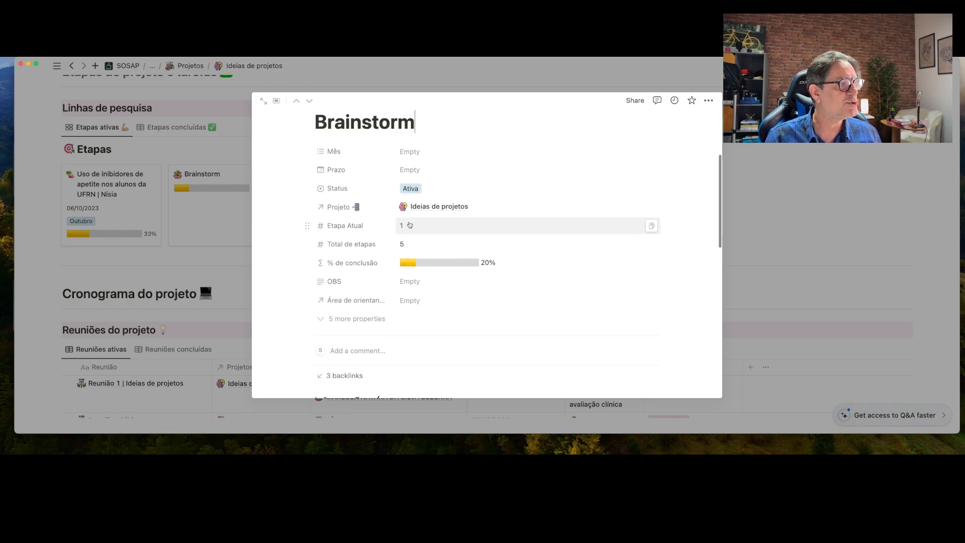
pyautogui.scroll(-7, 411, 225)
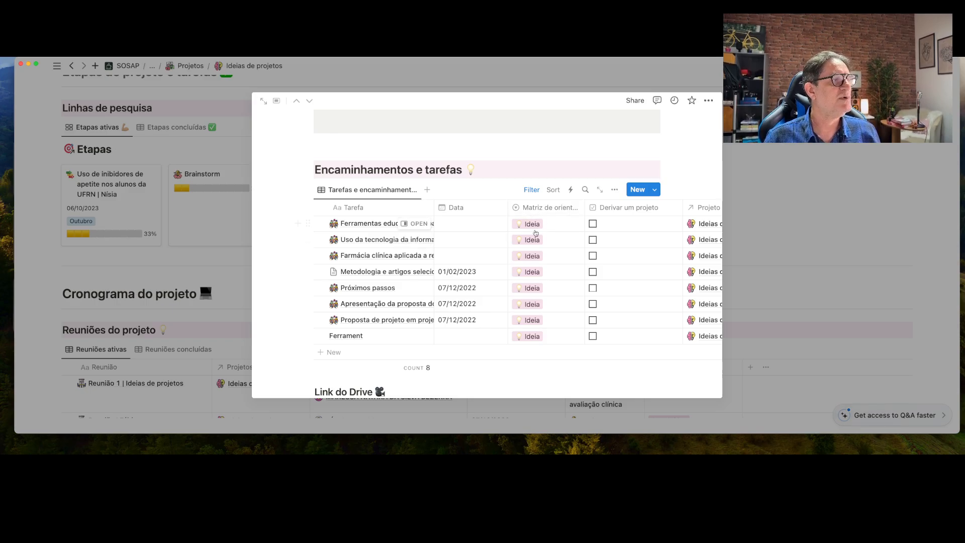
# Scroll across the Brainstorm task table, then close the peek to return to Ideias de projetos
pyautogui.hscroll(2, 631, 260)
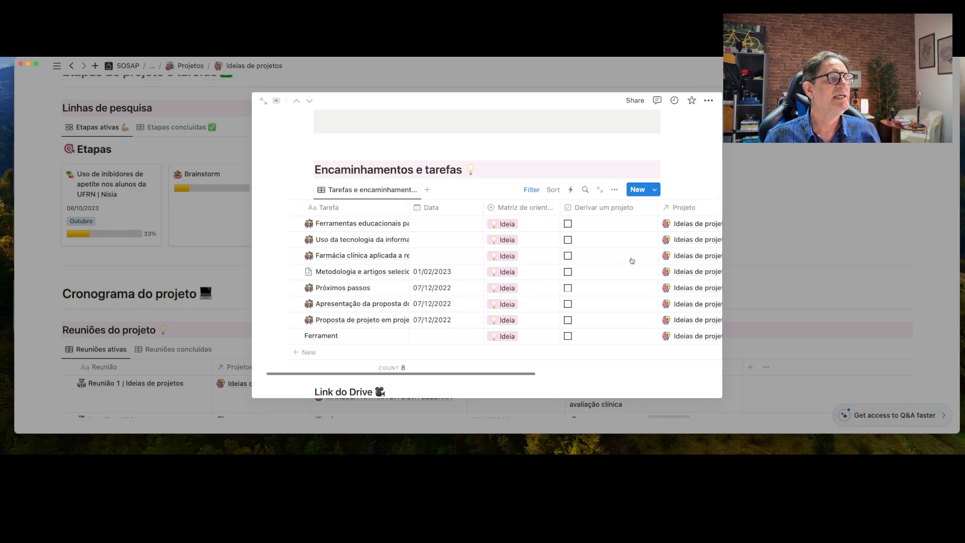
pyautogui.hscroll(5, 632, 260)
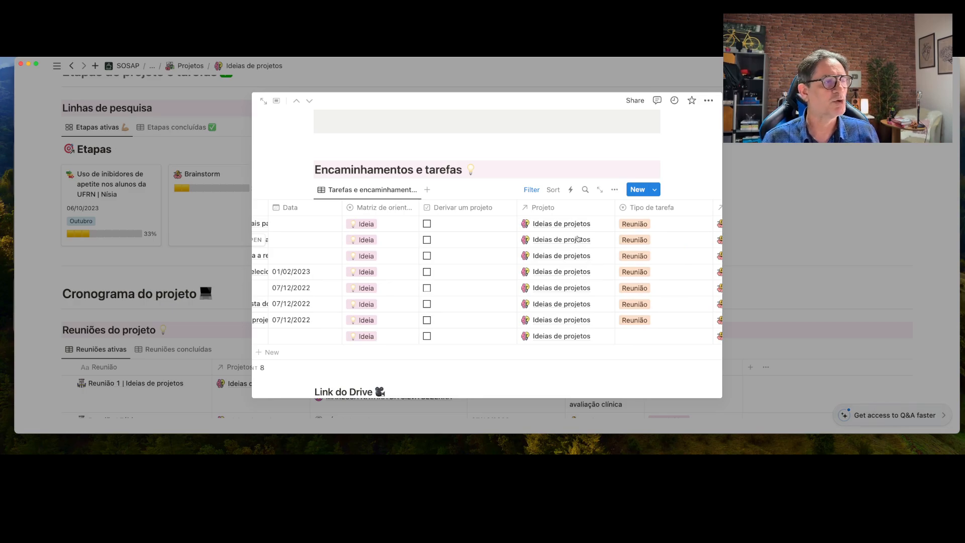
pyautogui.hscroll(5, 578, 239)
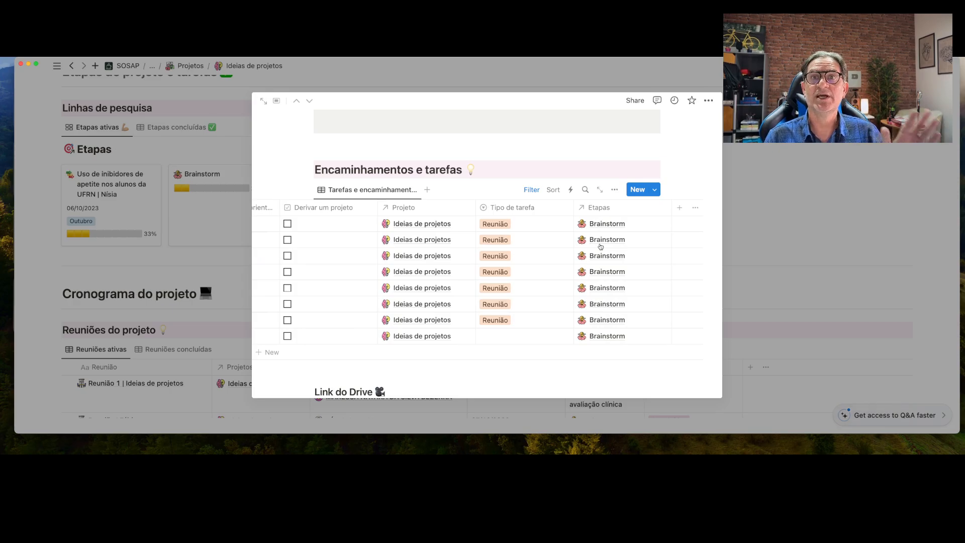
pyautogui.hscroll(-10, 600, 246)
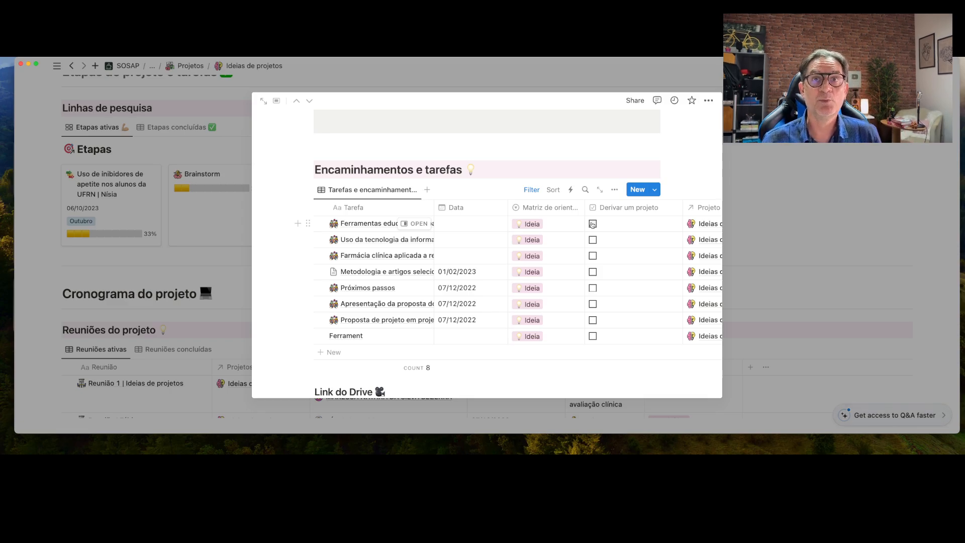
pyautogui.scroll(-3, 449, 302)
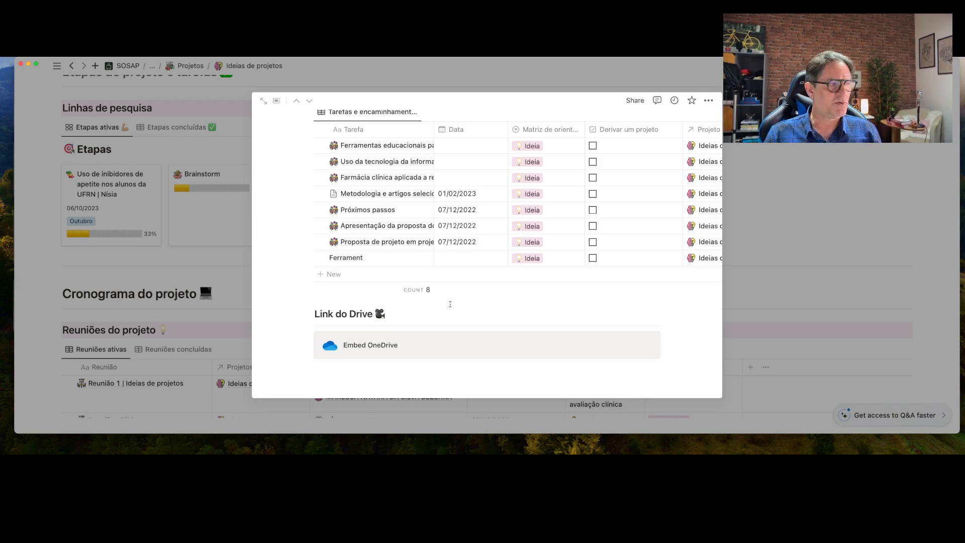
pyautogui.scroll(5, 450, 304)
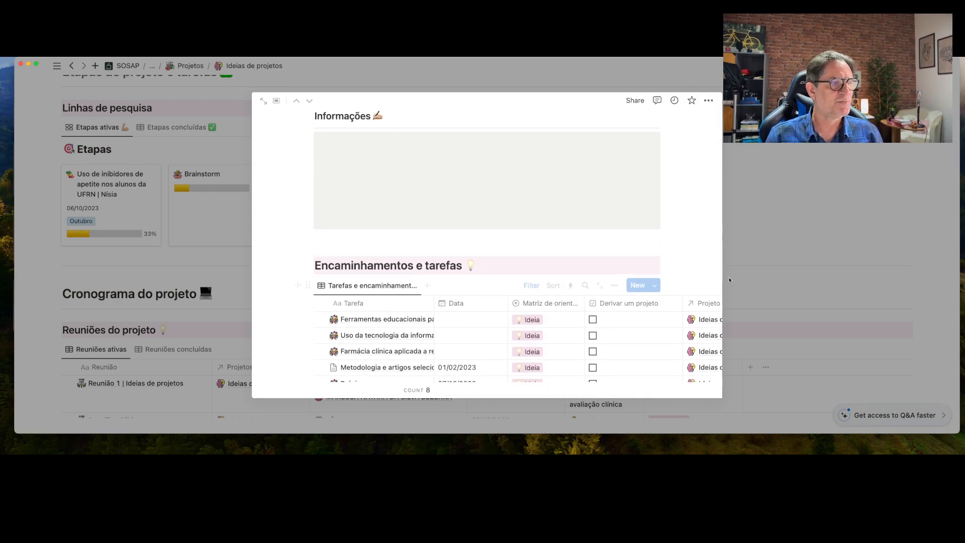
pyautogui.click(758, 231)
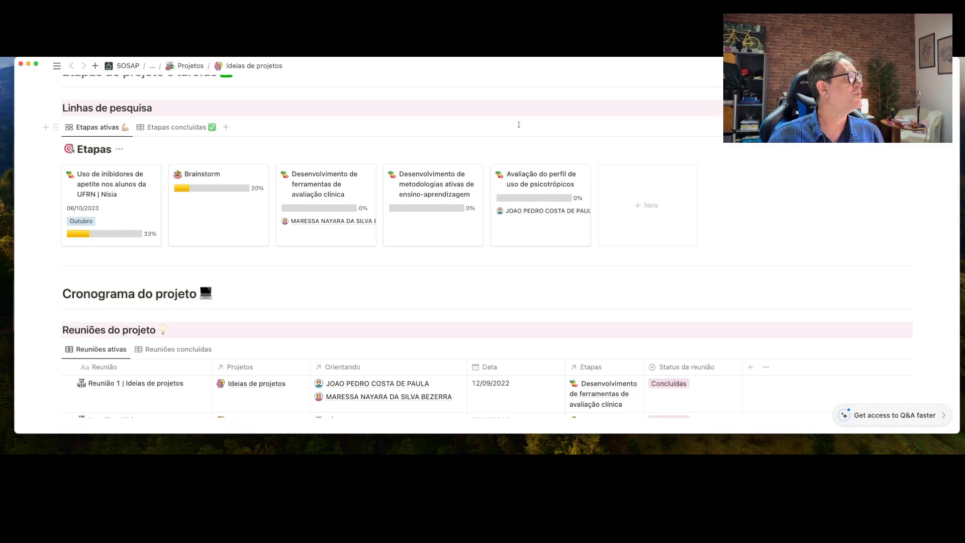
# Go back to Projetos acadêmicos through the breadcrumb and scroll to the Painel de Projetos
pyautogui.click(152, 67)
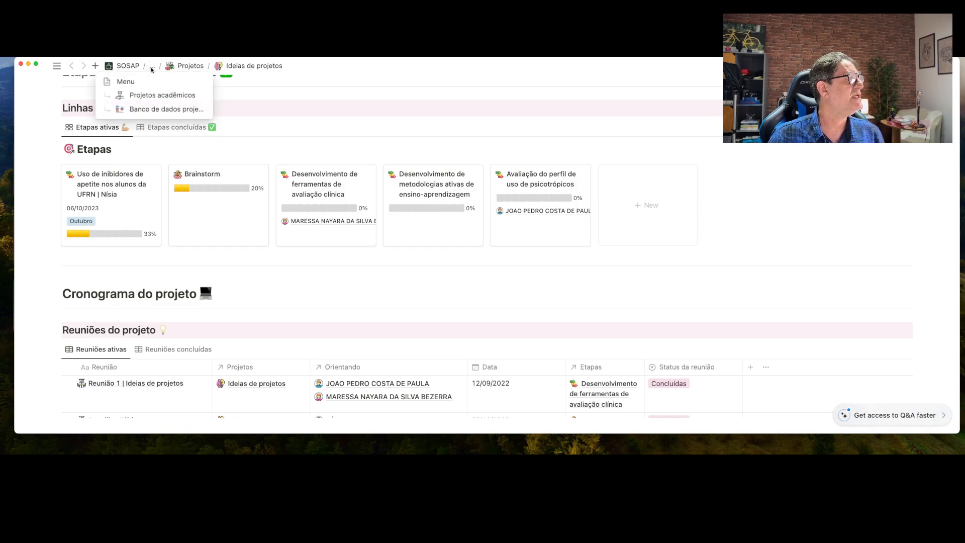
pyautogui.click(164, 95)
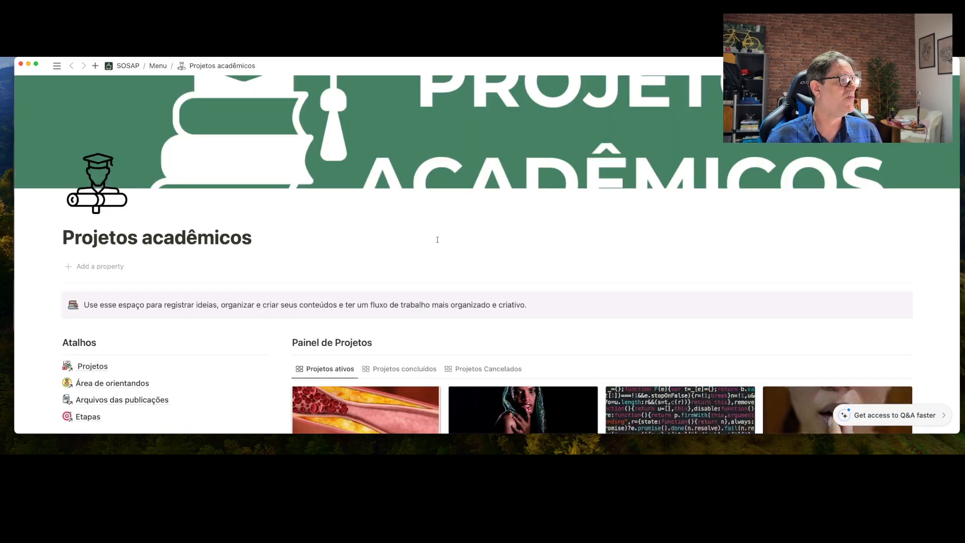
pyautogui.scroll(-5, 437, 240)
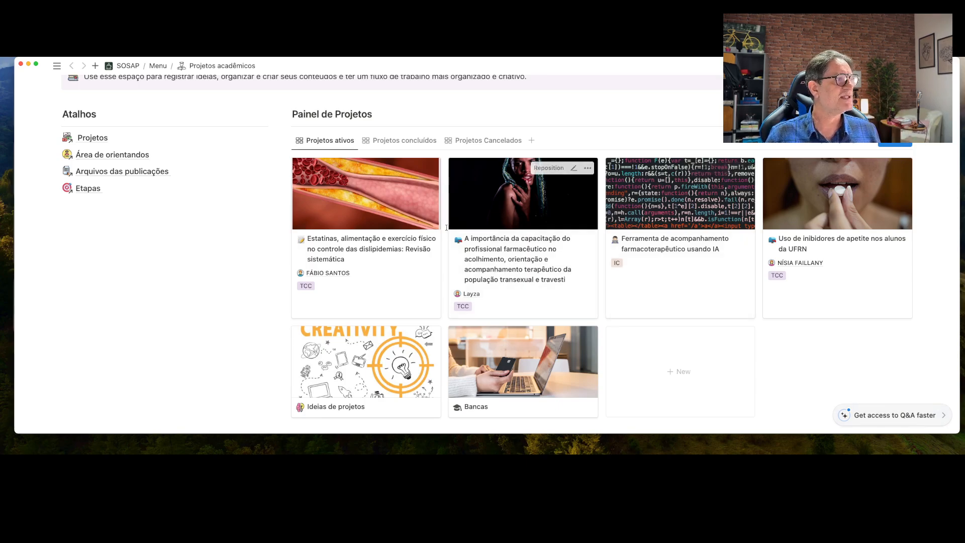
# View Projetos concluídos, open the gamification project and confirm its status stays Concluído
pyautogui.click(402, 141)
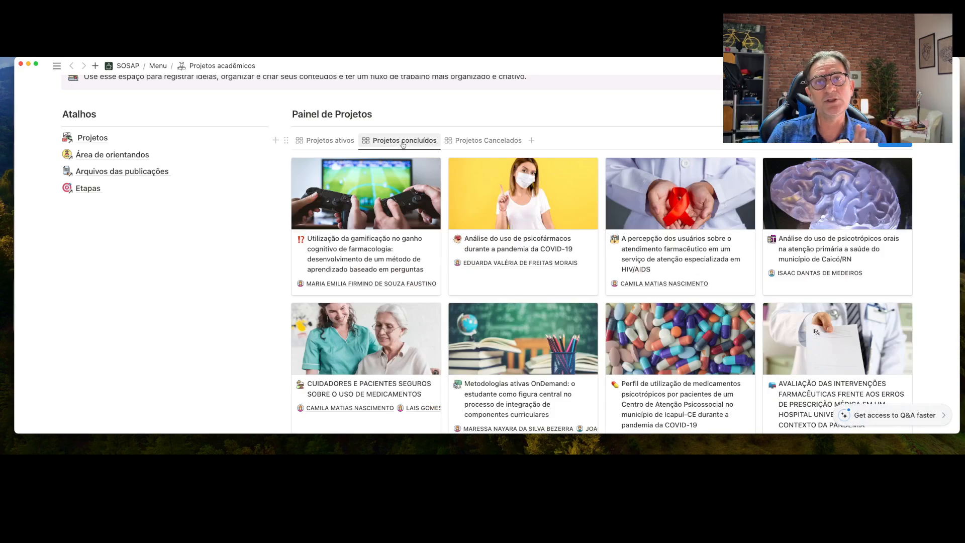
pyautogui.click(401, 199)
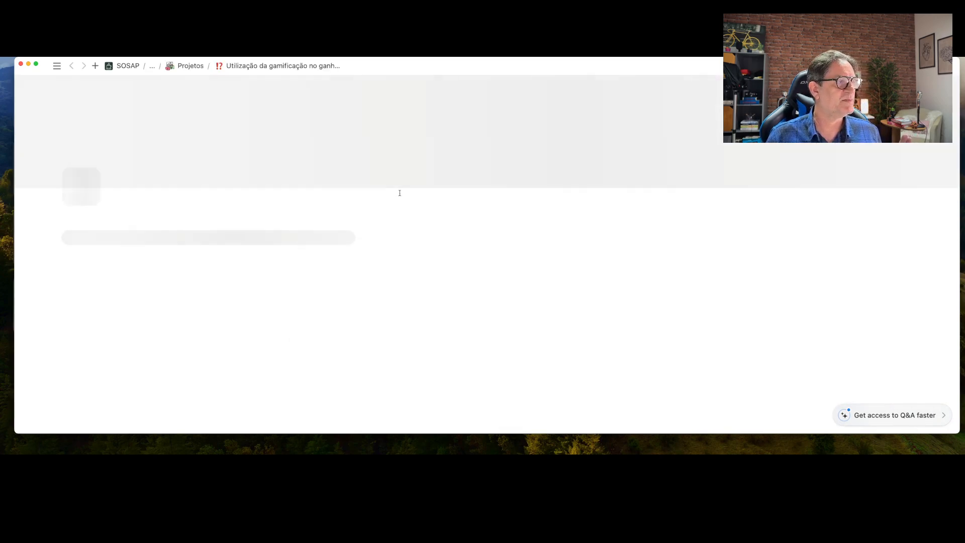
pyautogui.scroll(-4, 400, 196)
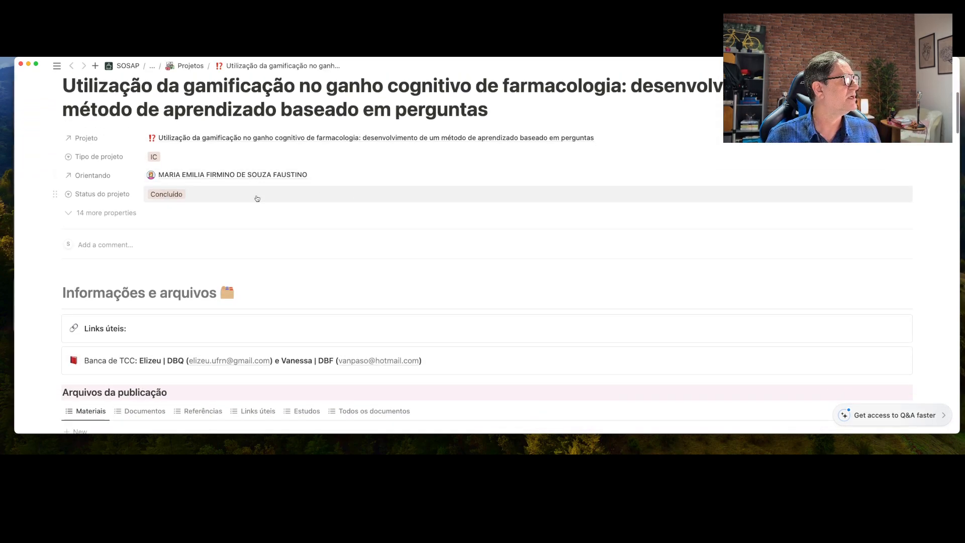
pyautogui.click(168, 195)
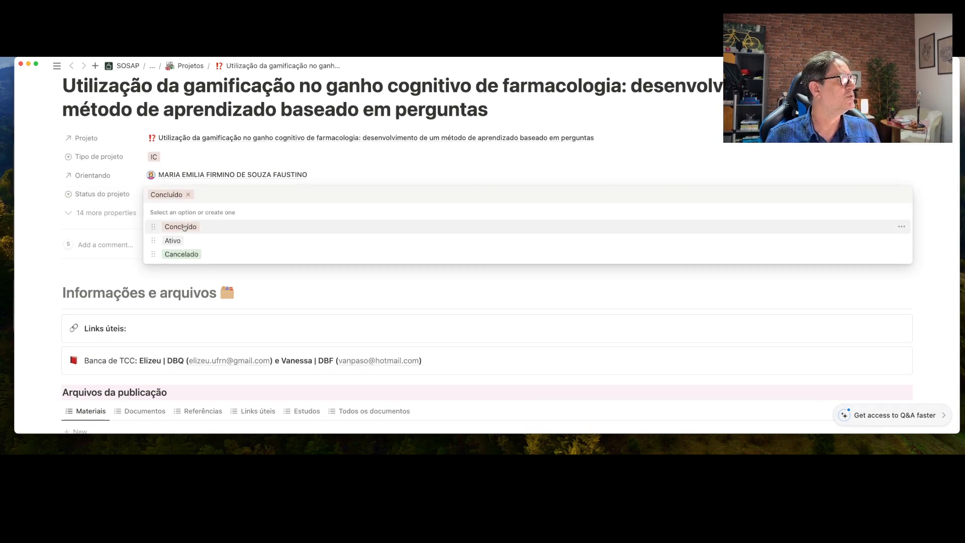
pyautogui.click(371, 159)
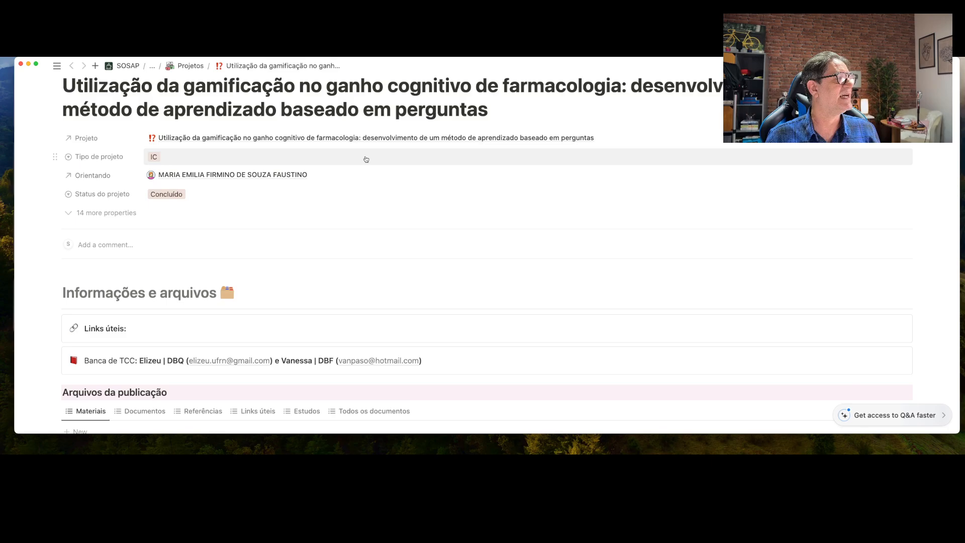
pyautogui.click(153, 67)
# Return to Projetos acadêmicos and inspect the status filter of the Projetos concluídos gallery
pyautogui.click(156, 96)
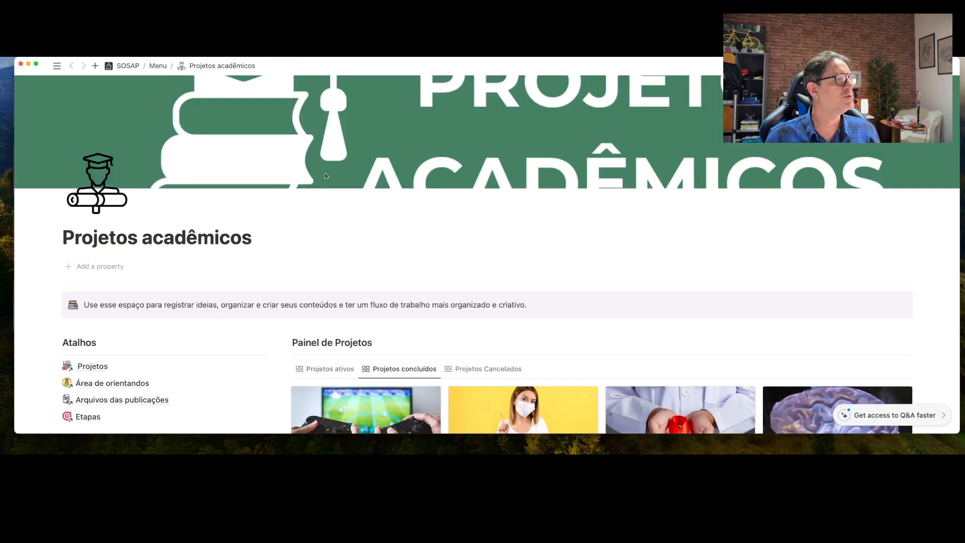
pyautogui.scroll(-5, 524, 250)
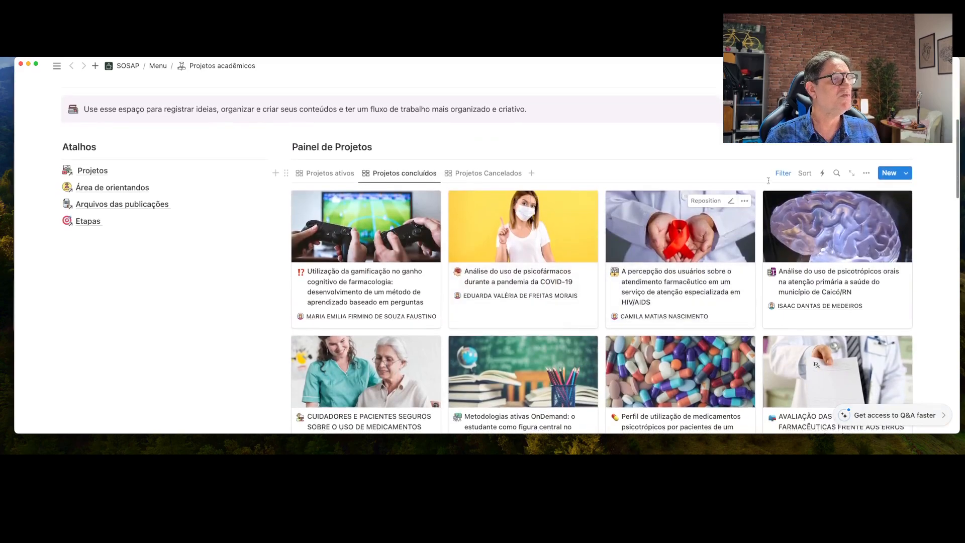
pyautogui.click(783, 174)
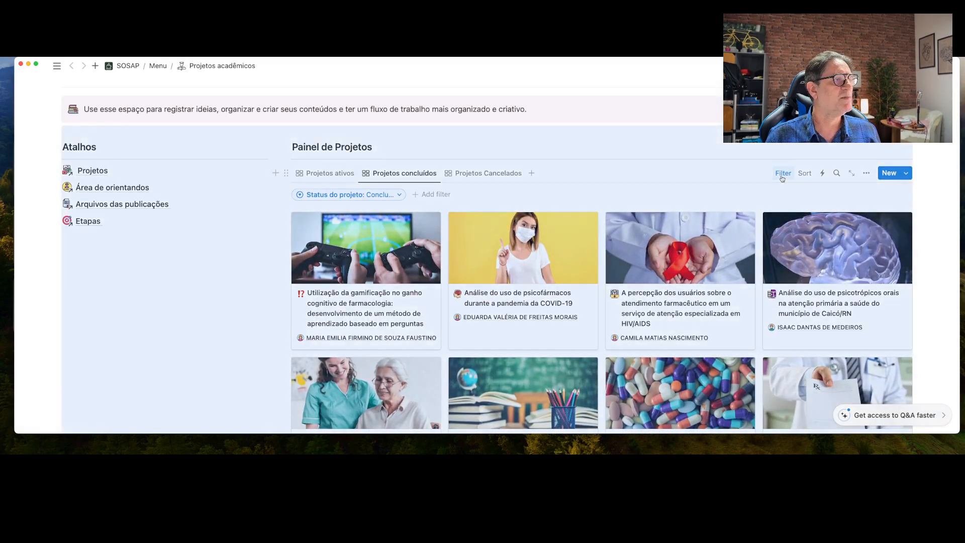
pyautogui.click(397, 198)
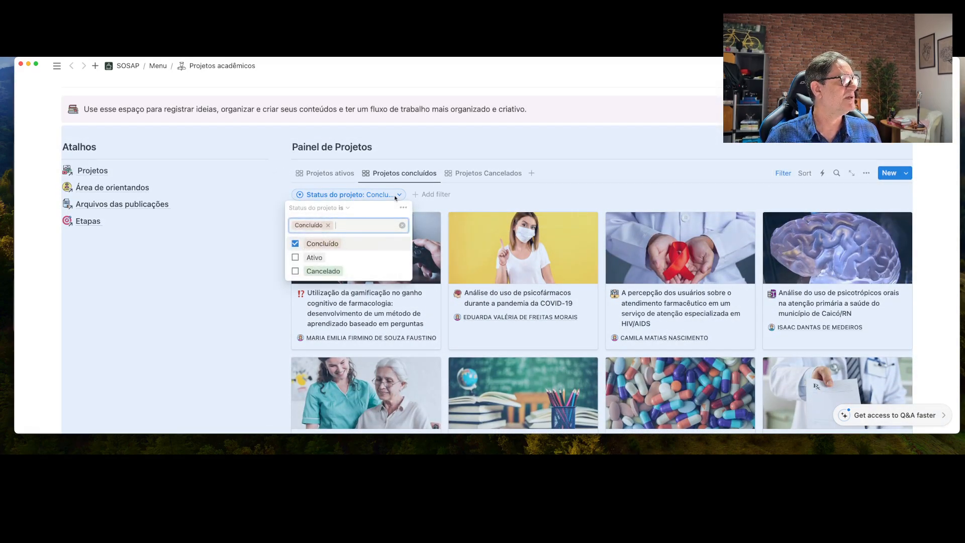
pyautogui.press('Escape')
# Switch to Projetos cancelados and confirm its filter keeps only Cancelado
pyautogui.click(486, 173)
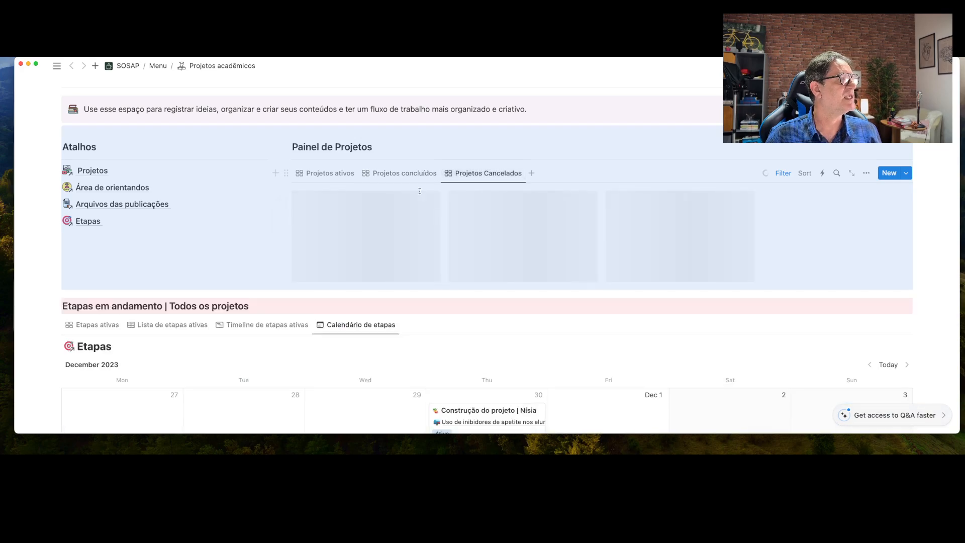
pyautogui.click(783, 173)
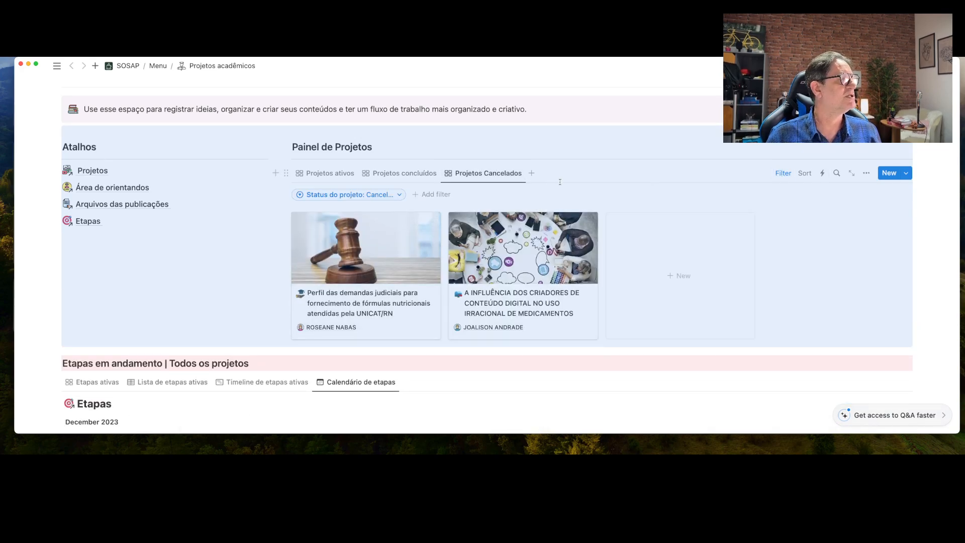
pyautogui.click(403, 196)
pyautogui.press('Escape')
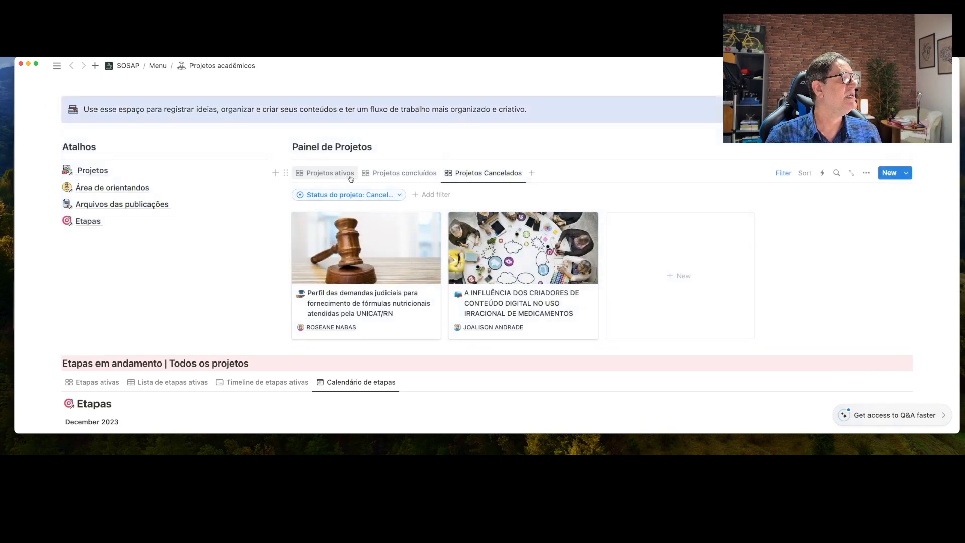
# Switch to Projetos ativos, confirm its filter keeps only Ativo, and scroll to the Etapas calendar
pyautogui.click(328, 173)
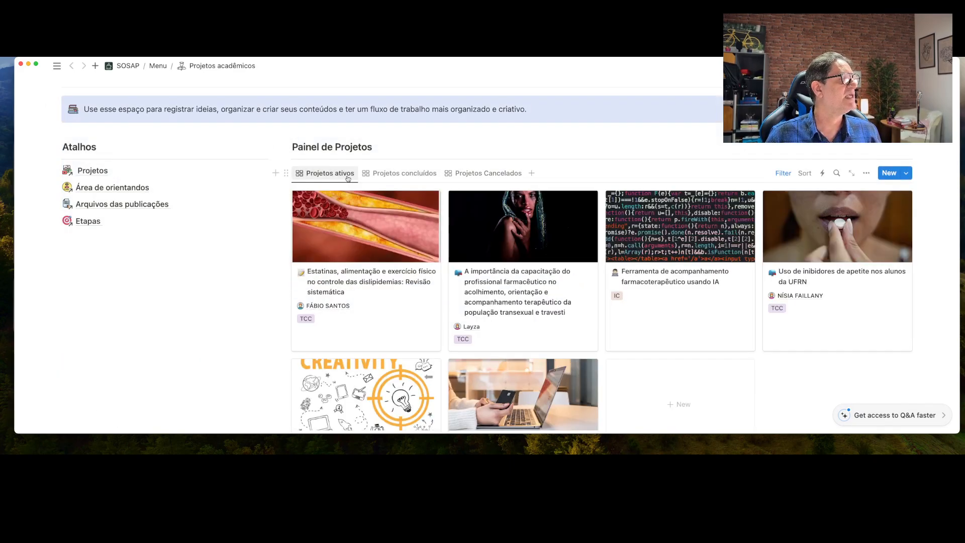
pyautogui.click(782, 172)
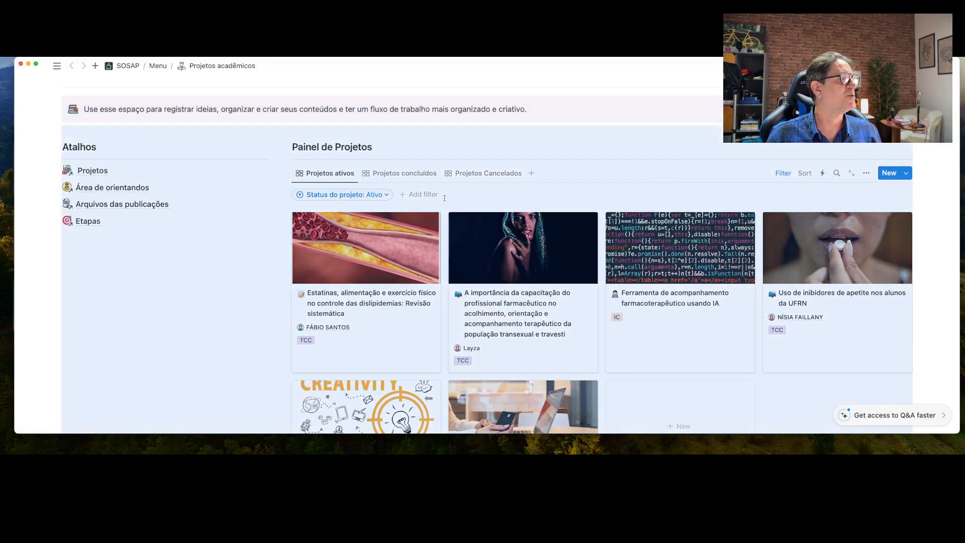
pyautogui.click(385, 195)
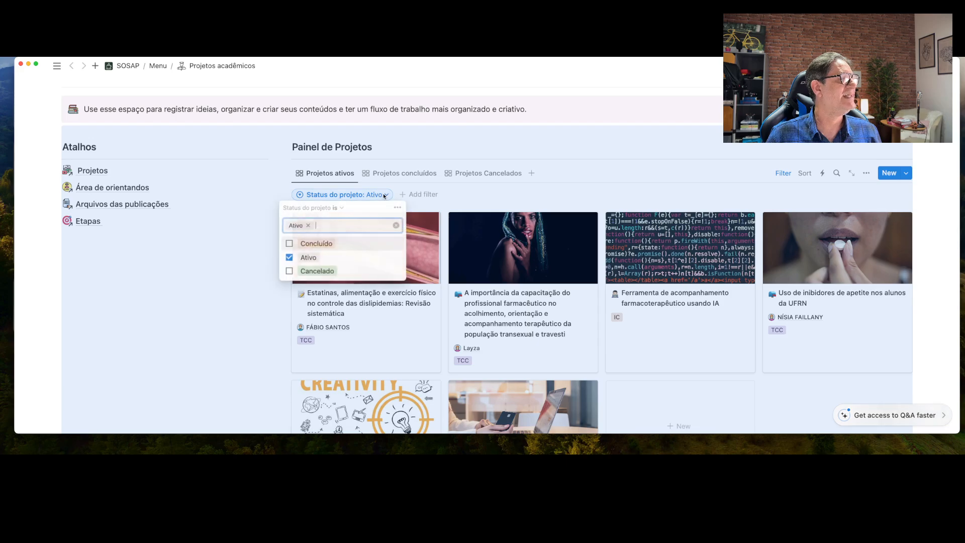
pyautogui.click(512, 113)
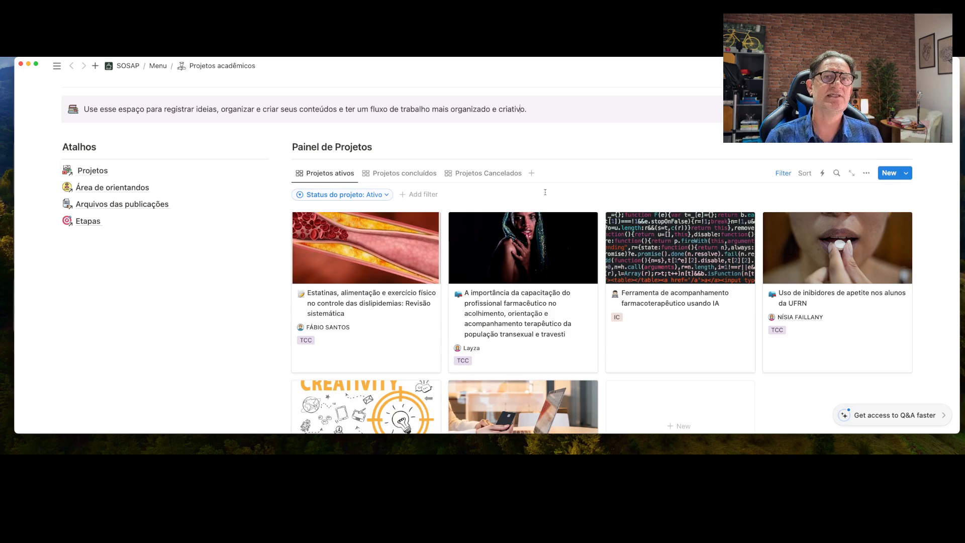
pyautogui.scroll(-5, 513, 209)
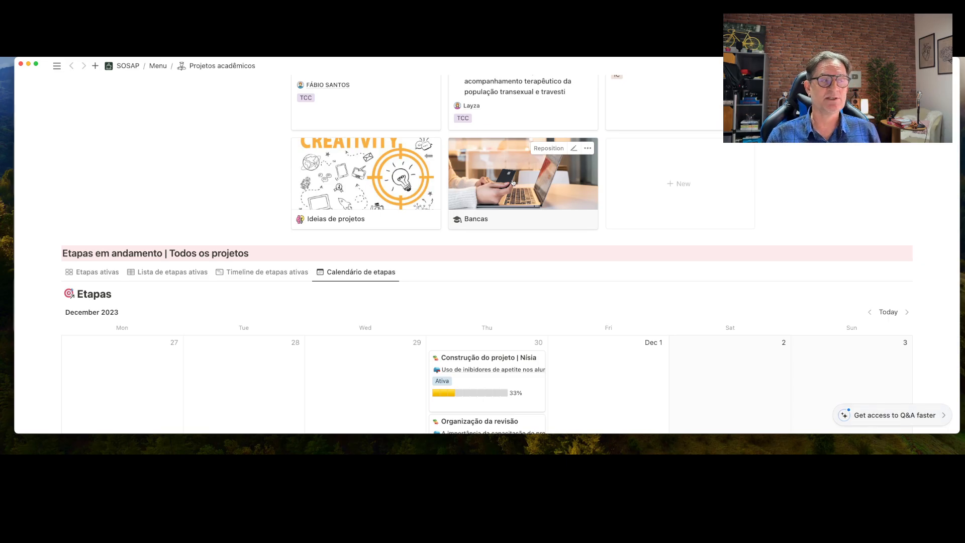
# Scroll down to the Etapas em andamento section showing the Etapas ativas progress cards
pyautogui.scroll(-2, 535, 199)
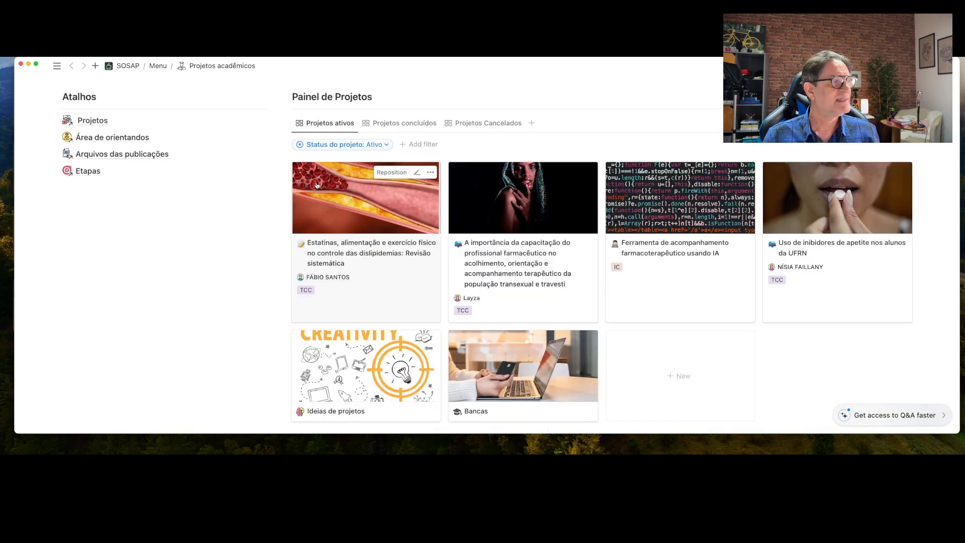
pyautogui.scroll(-6, 316, 185)
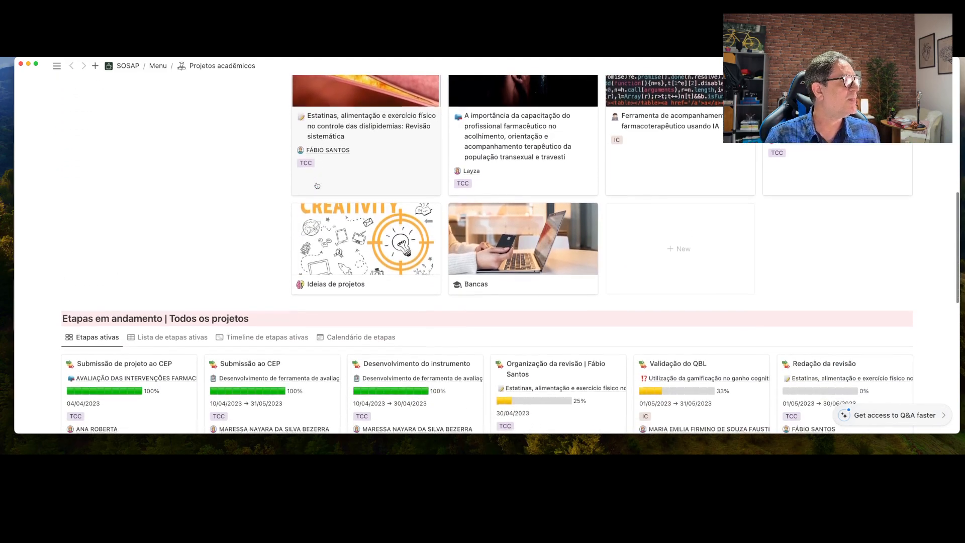
pyautogui.scroll(-4, 316, 185)
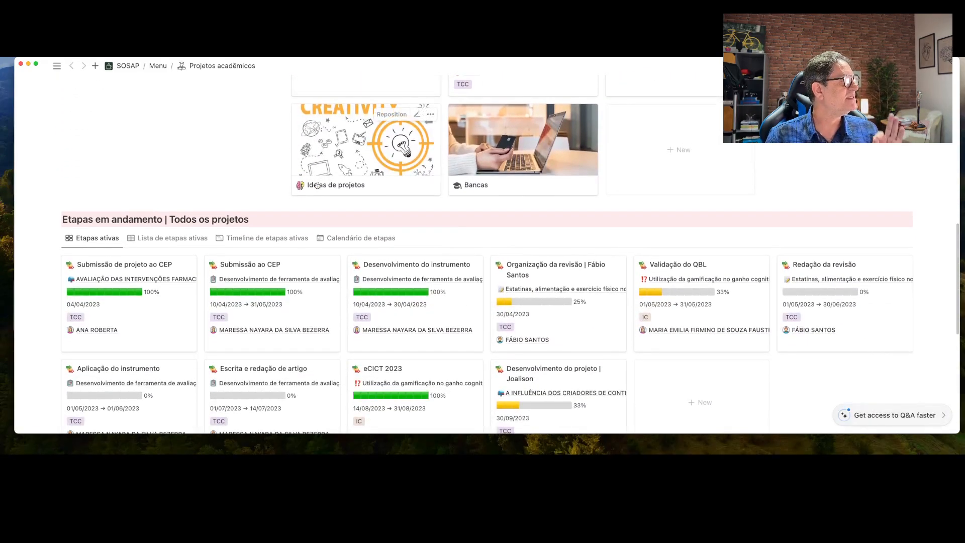
pyautogui.scroll(-1, 317, 185)
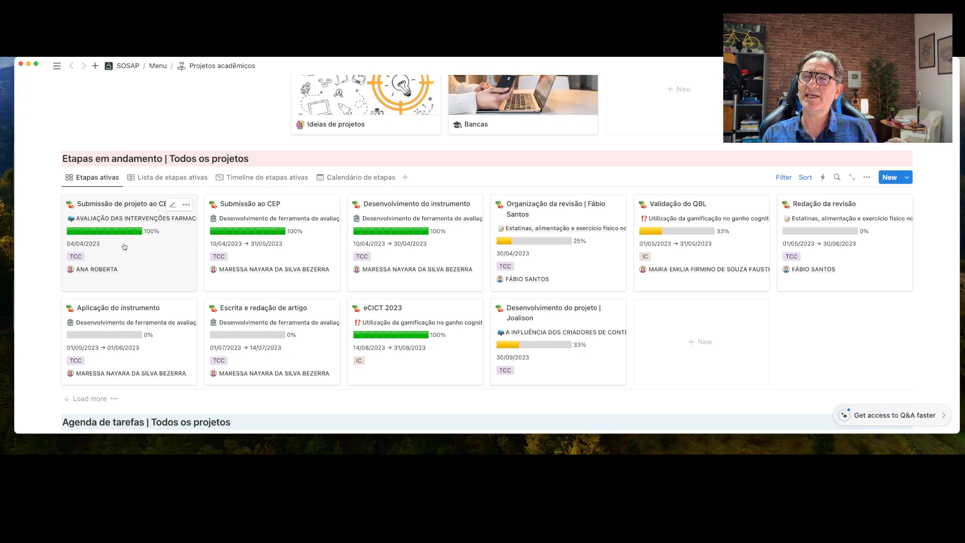
# Switch Etapas em andamento to the Lista de etapas ativas table and scroll across its columns
pyautogui.click(152, 183)
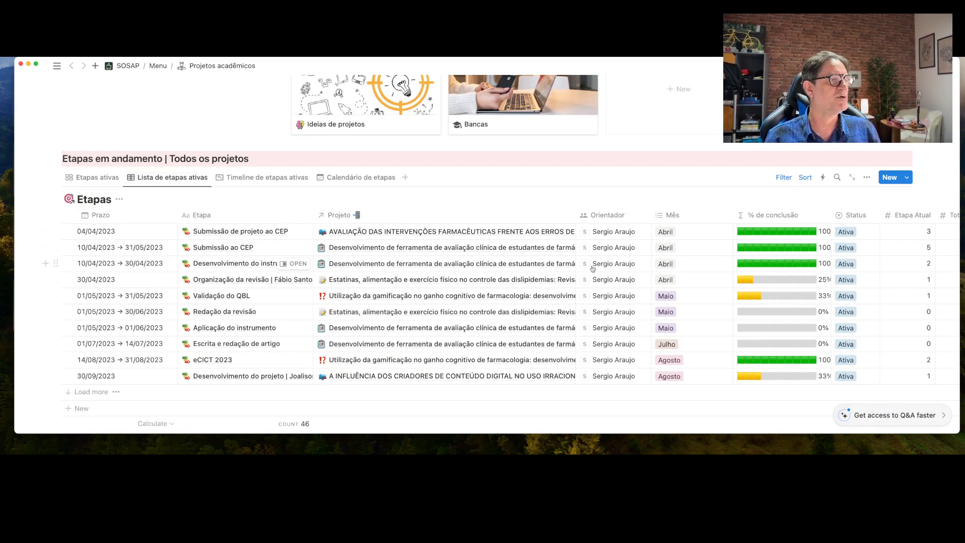
pyautogui.hscroll(6, 677, 260)
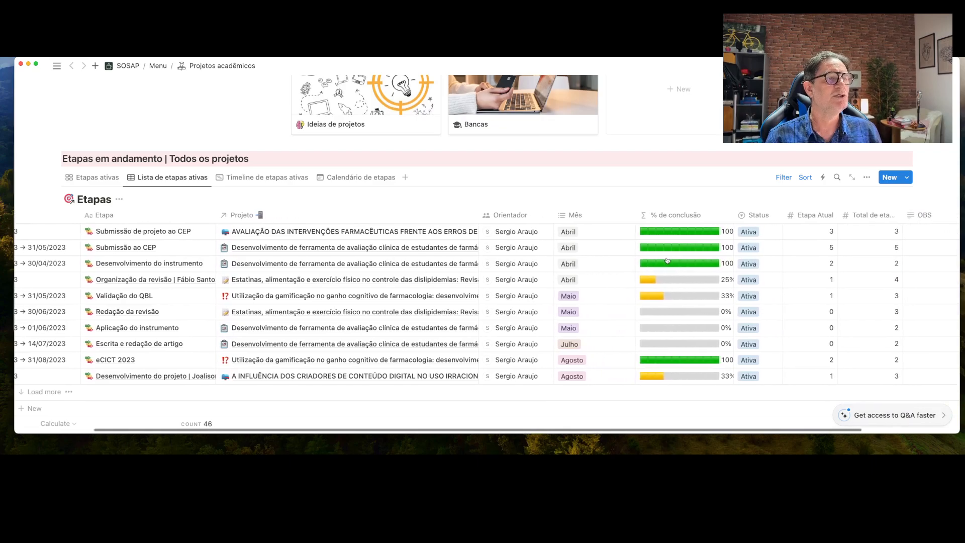
pyautogui.hscroll(2, 668, 260)
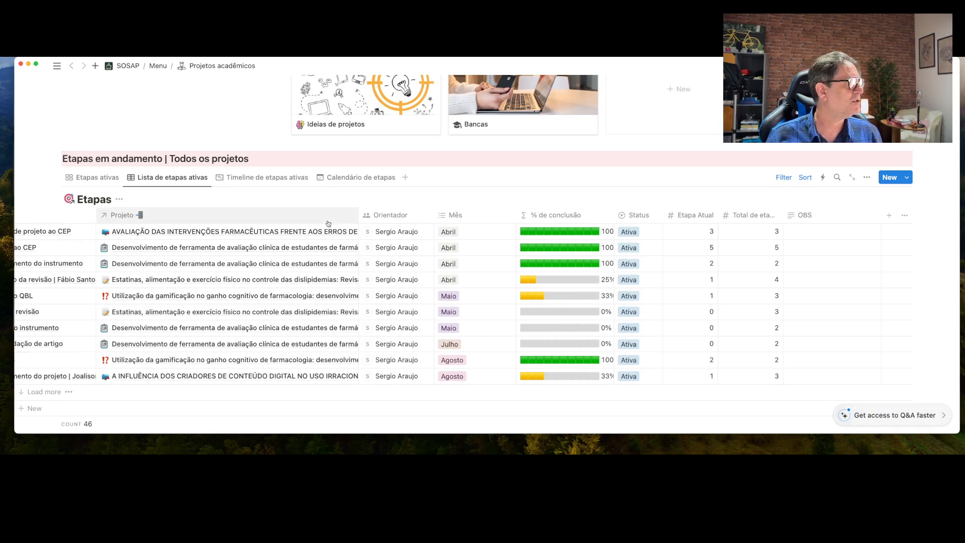
# Switch to the Timeline de etapas ativas view and scroll across August–September 2022
pyautogui.click(262, 178)
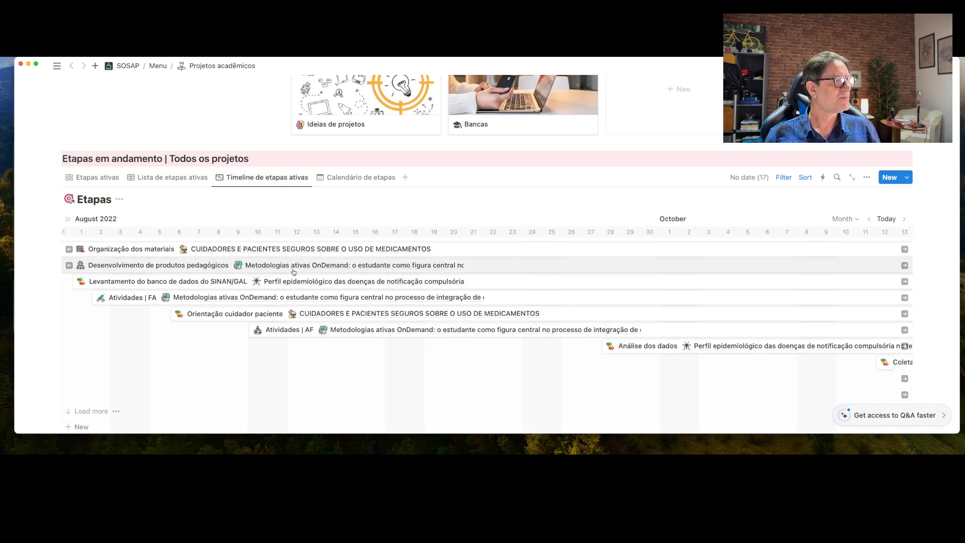
pyautogui.hscroll(-10, 294, 271)
pyautogui.hscroll(-3, 293, 268)
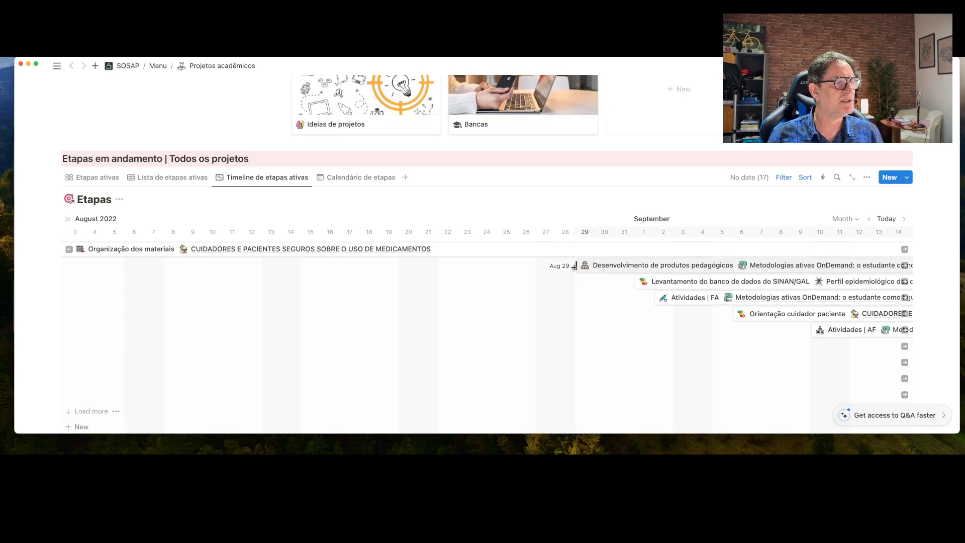
pyautogui.hscroll(7, 599, 276)
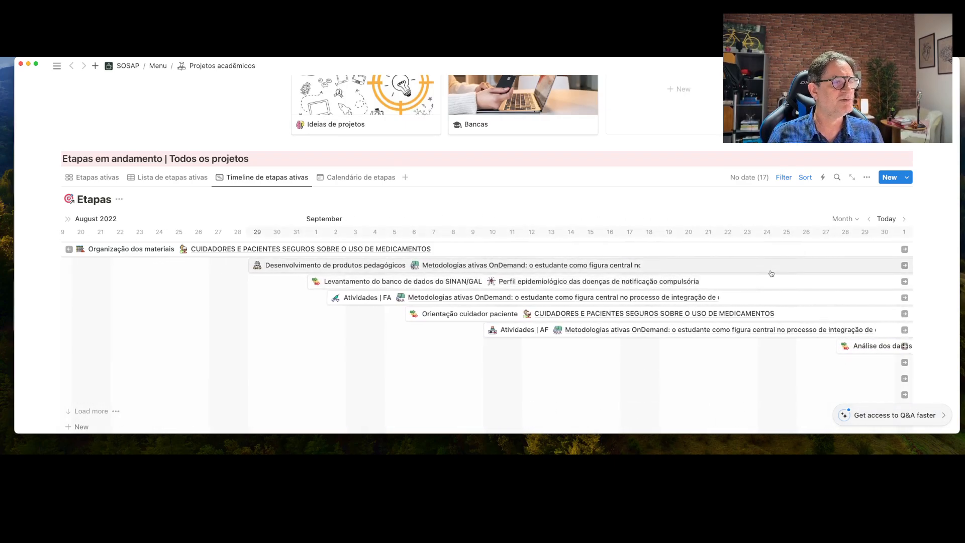
pyautogui.hscroll(-4, 553, 282)
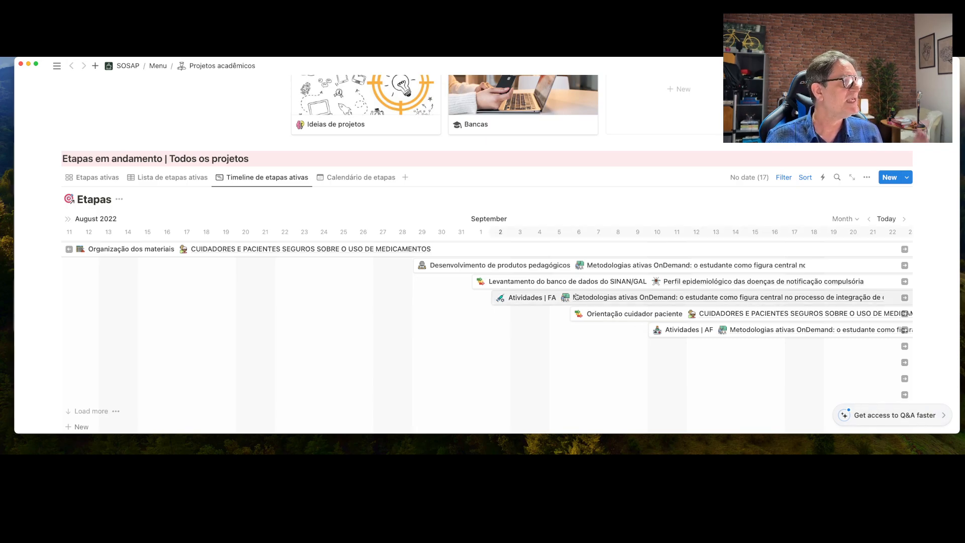
# Switch Etapas em andamento to the December 2023 Calendário de etapas view, then scroll down to Agenda de tarefas
pyautogui.click(361, 177)
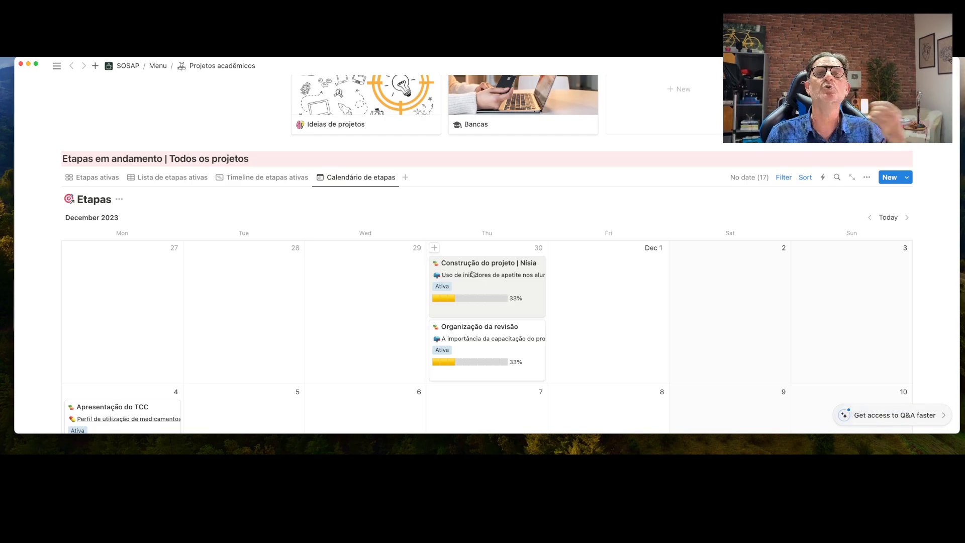
pyautogui.scroll(-10, 472, 274)
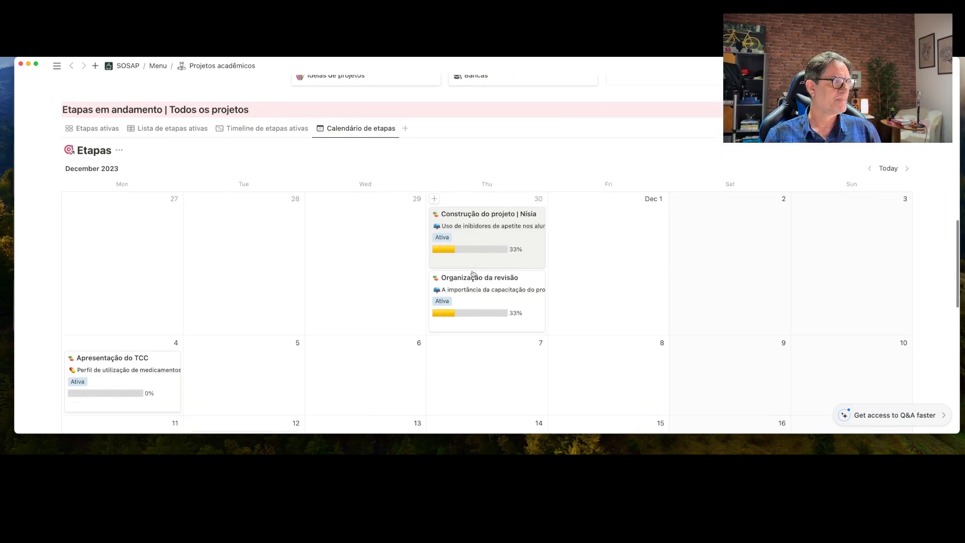
pyautogui.scroll(-5, 472, 274)
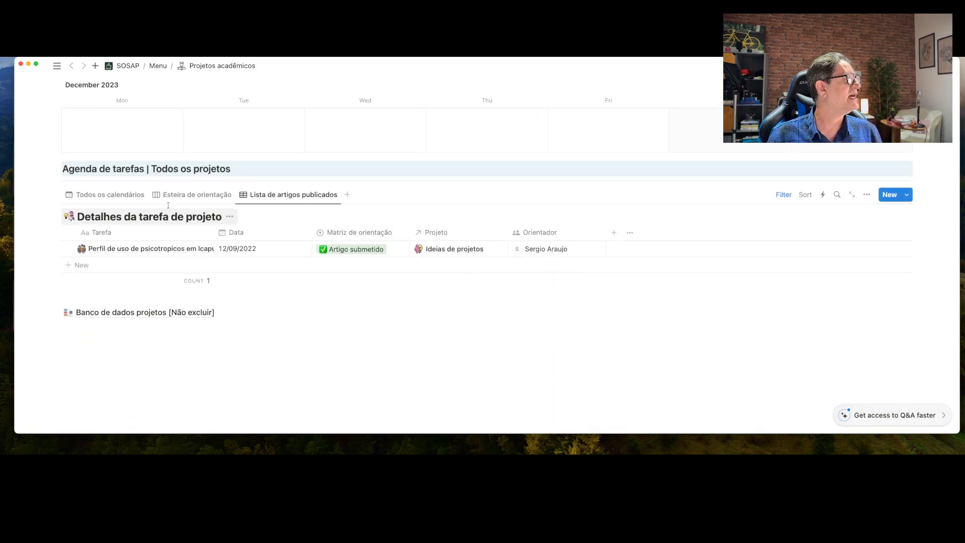
# Show Agenda de tarefas as the Todos os calendários December 2023 task calendar and scroll through its weeks
pyautogui.click(100, 196)
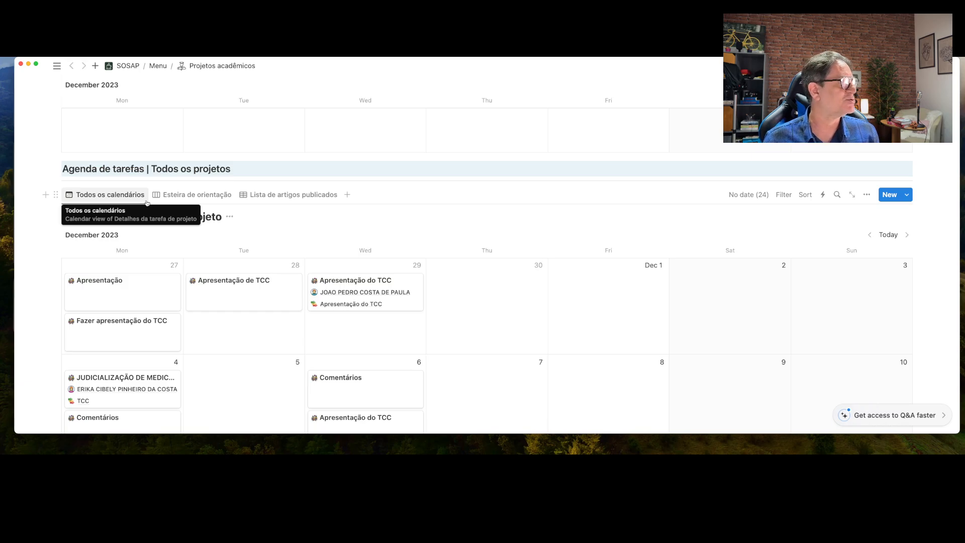
pyautogui.scroll(-4, 257, 262)
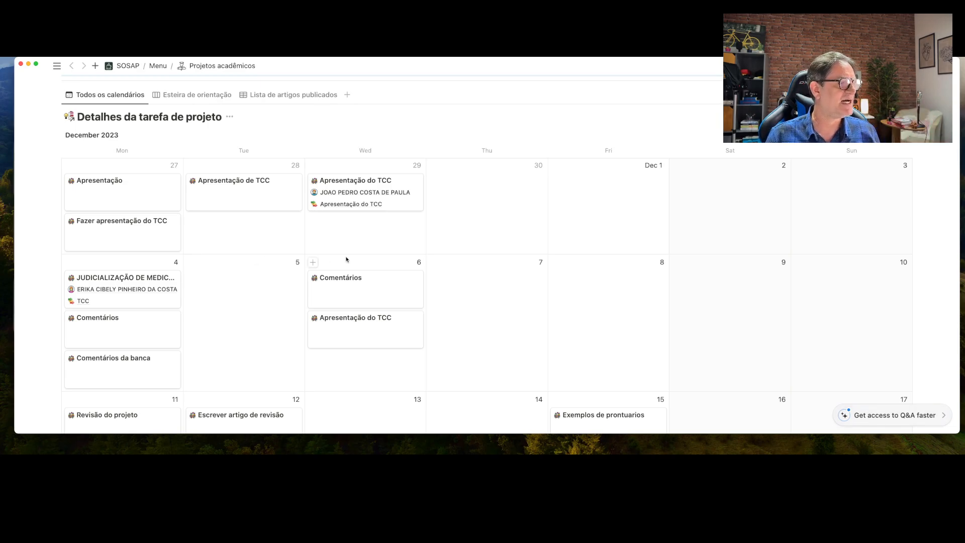
pyautogui.scroll(-5, 346, 259)
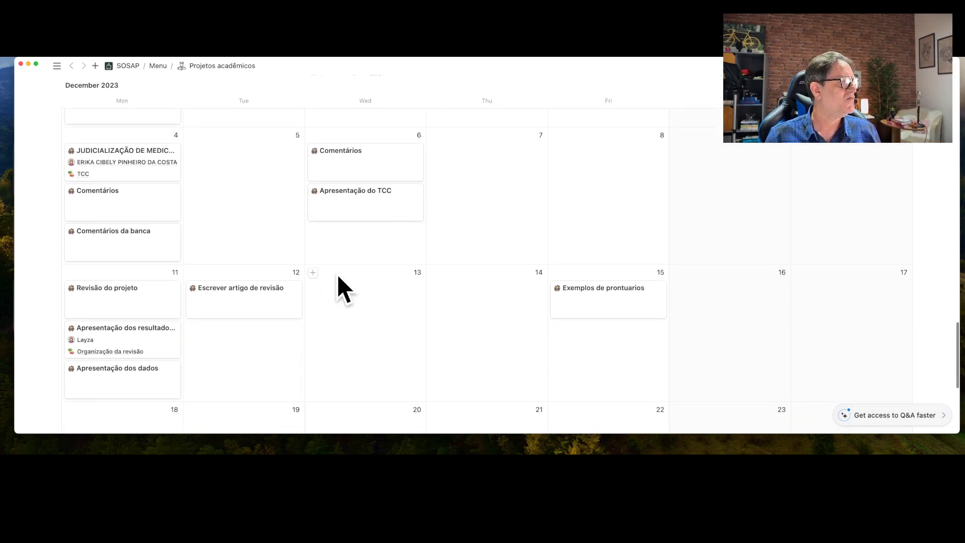
pyautogui.scroll(-4, 337, 277)
pyautogui.scroll(3, 339, 278)
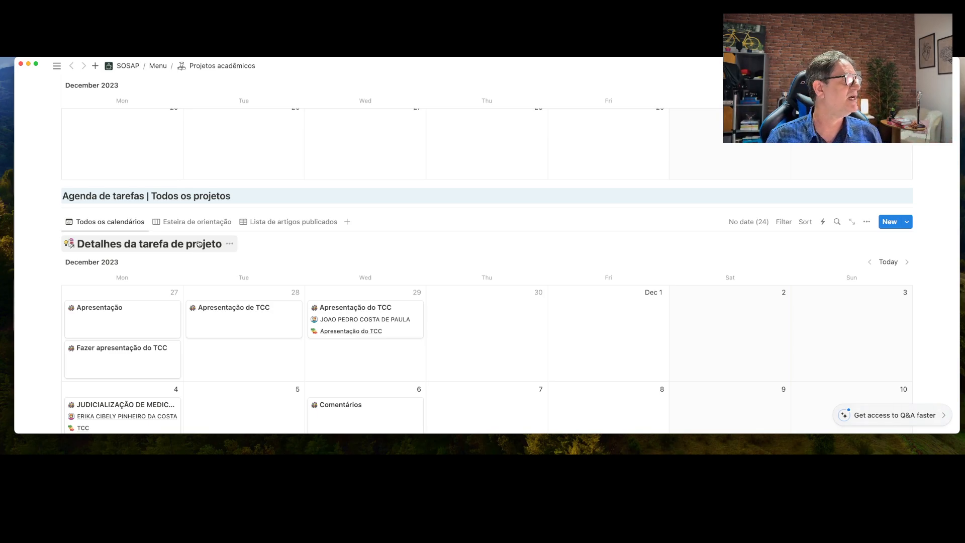
# Open the Esteira de orientação board and drag the Perfil de uso de psicotropicos card into Projeto derivado
pyautogui.click(196, 222)
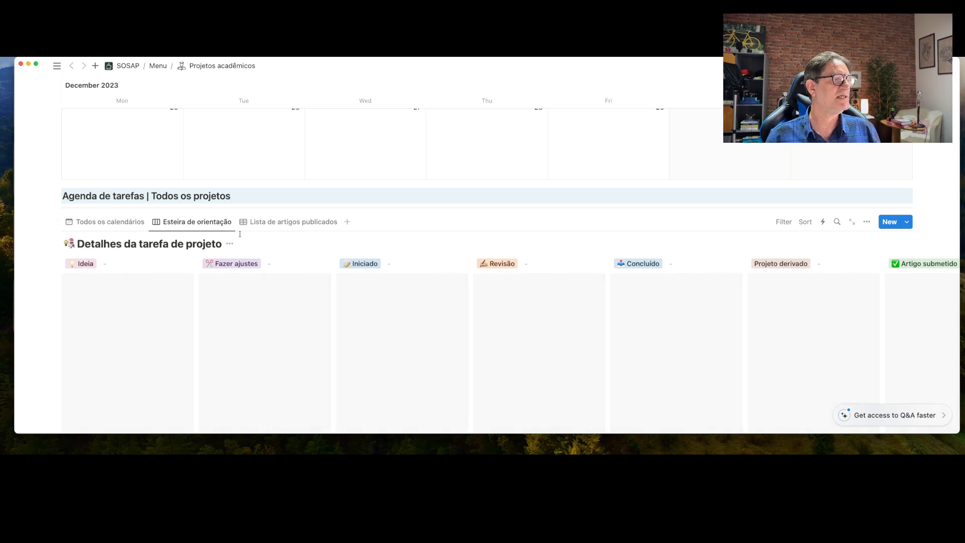
pyautogui.scroll(-5, 239, 233)
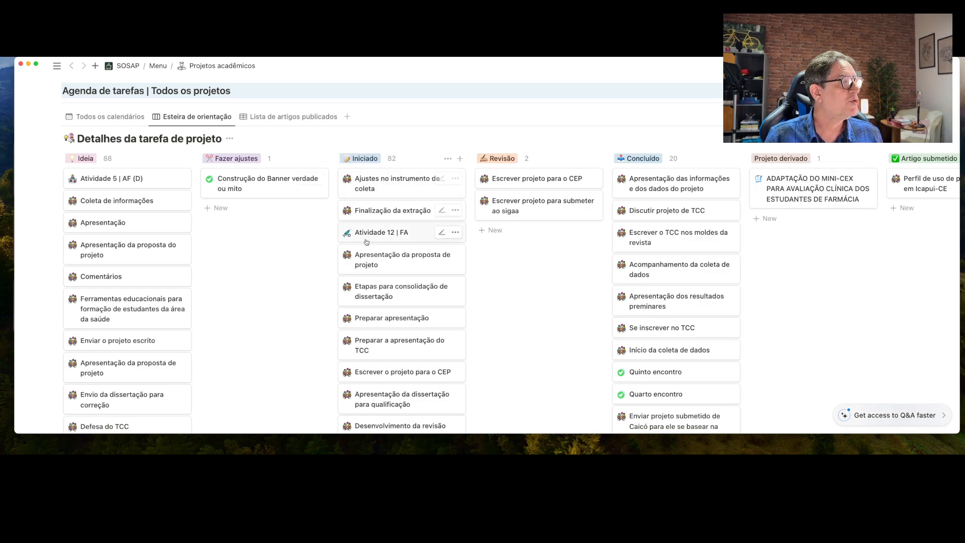
pyautogui.scroll(-1, 402, 231)
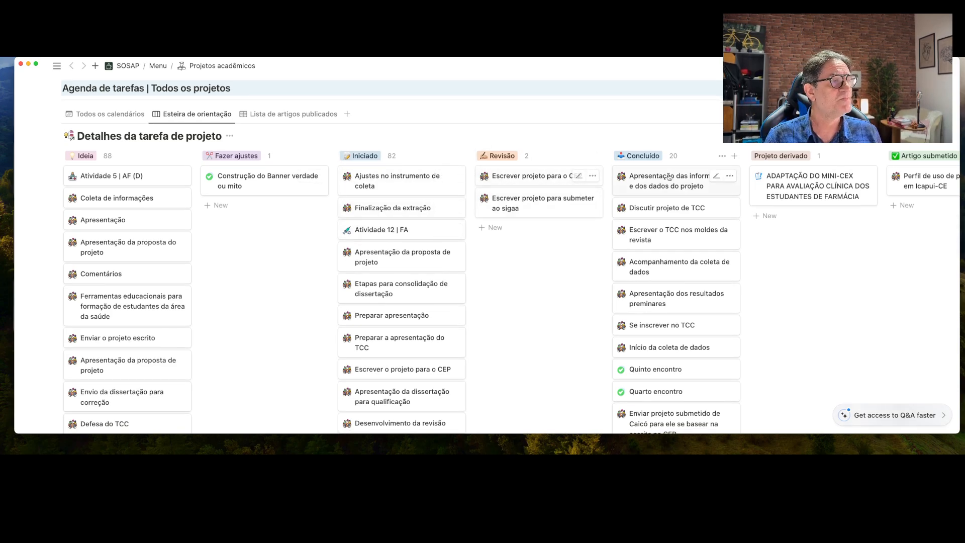
pyautogui.hscroll(5, 680, 179)
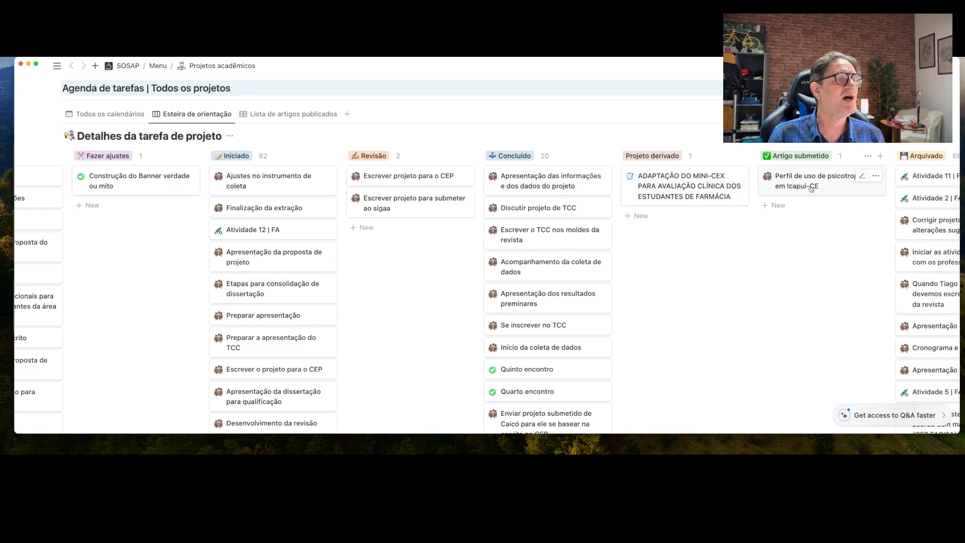
pyautogui.moveTo(801, 182); pyautogui.dragTo(690, 211)
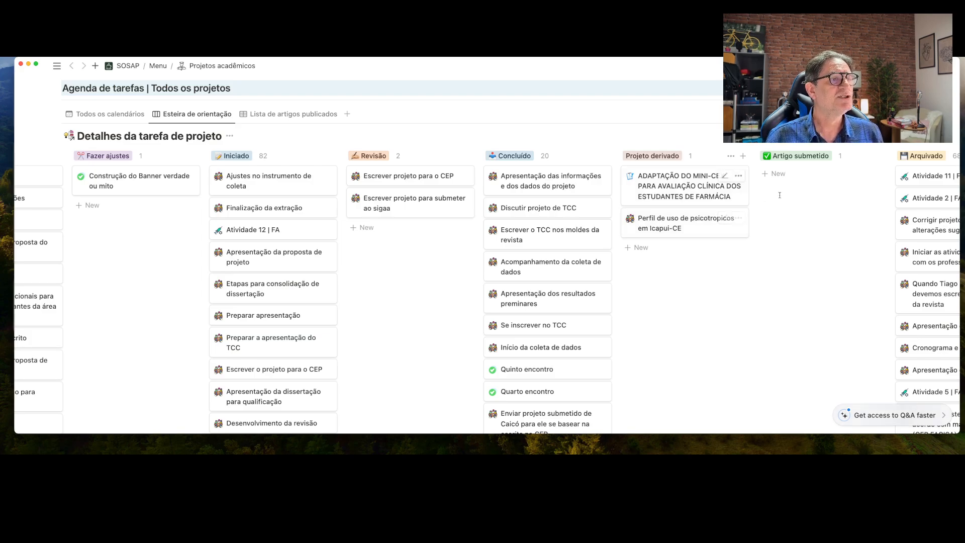
pyautogui.hscroll(3, 760, 221)
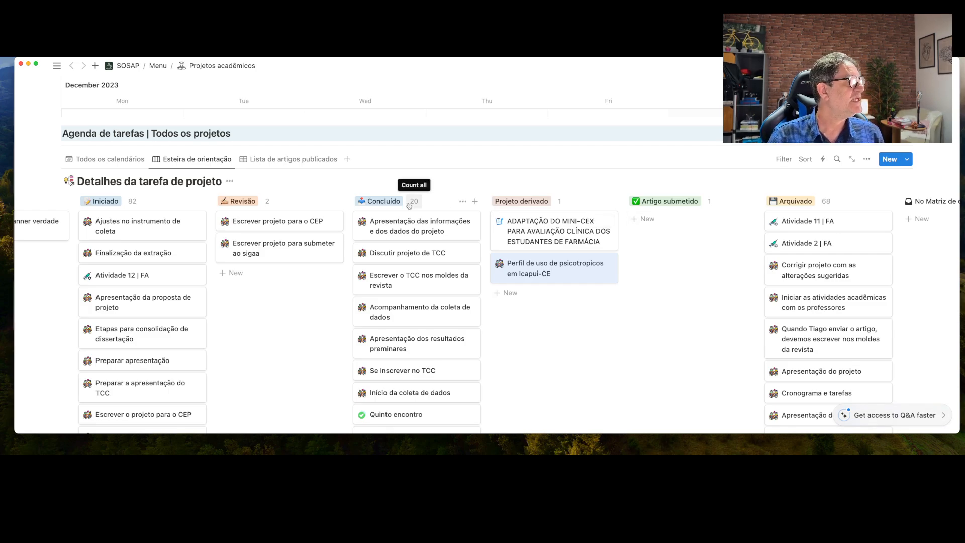
# Check the empty Lista de artigos publicados, then drag the Perfil card back to Artigo submetido
pyautogui.click(285, 159)
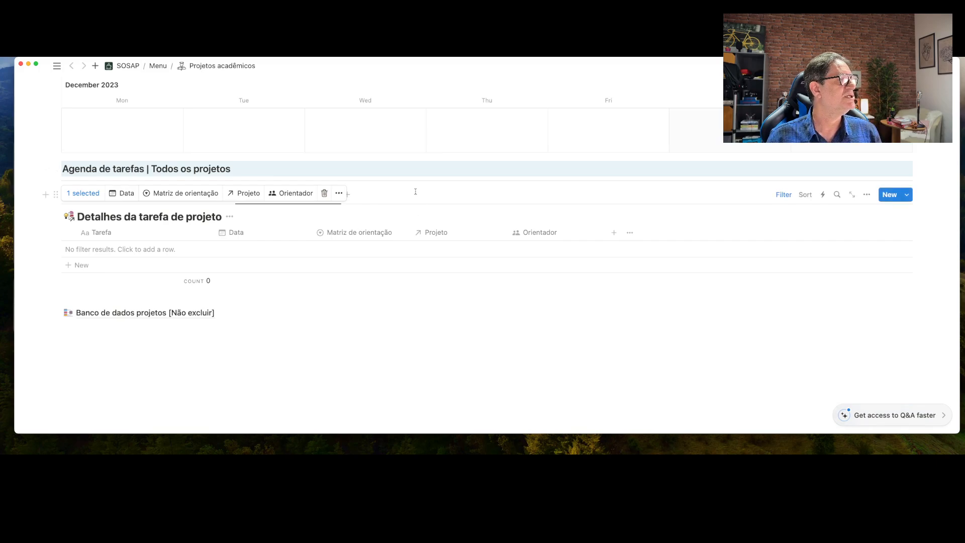
pyautogui.click(402, 170)
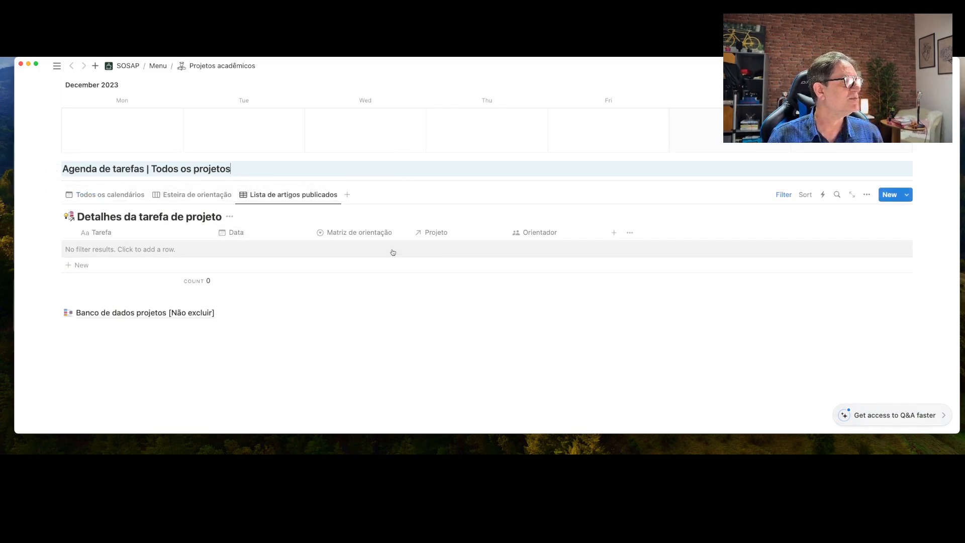
pyautogui.click(181, 195)
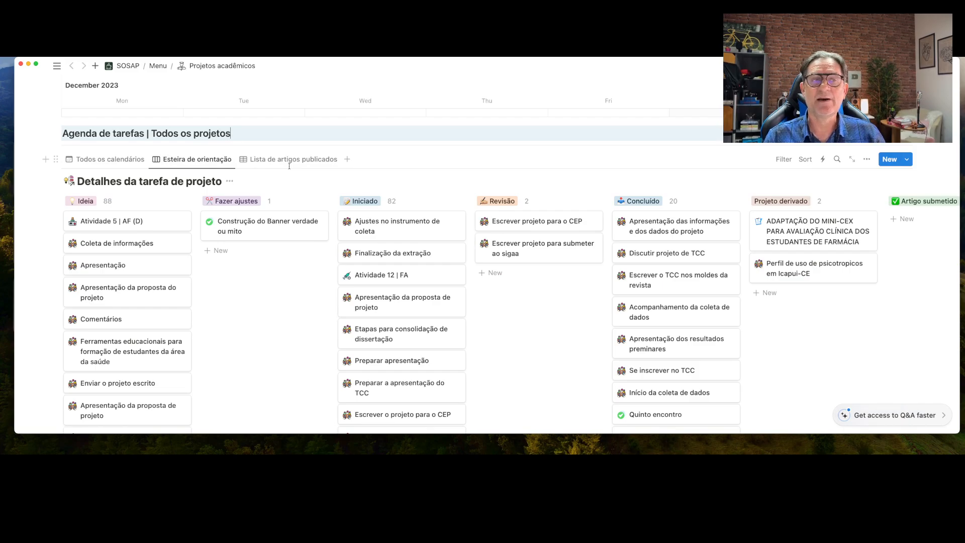
pyautogui.hscroll(8, 694, 284)
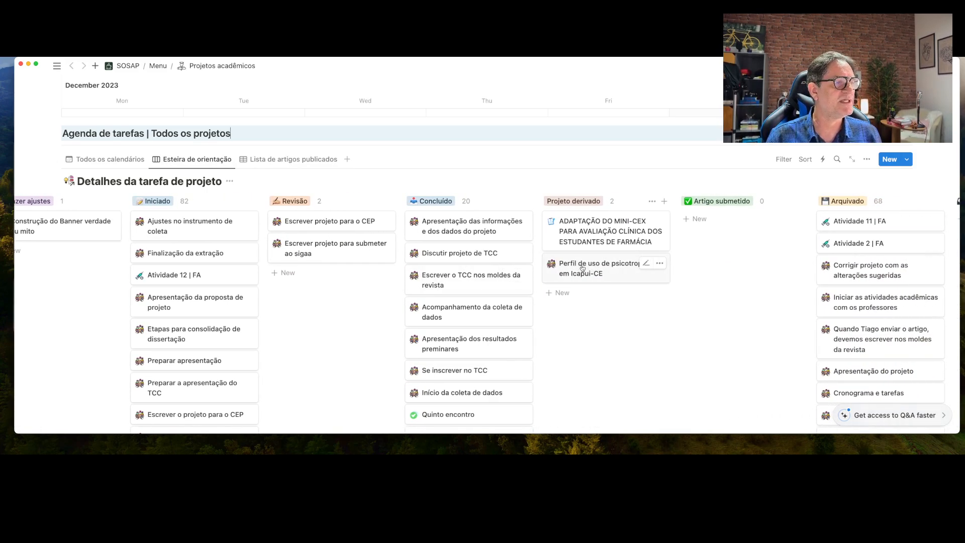
pyautogui.moveTo(578, 266); pyautogui.dragTo(716, 223)
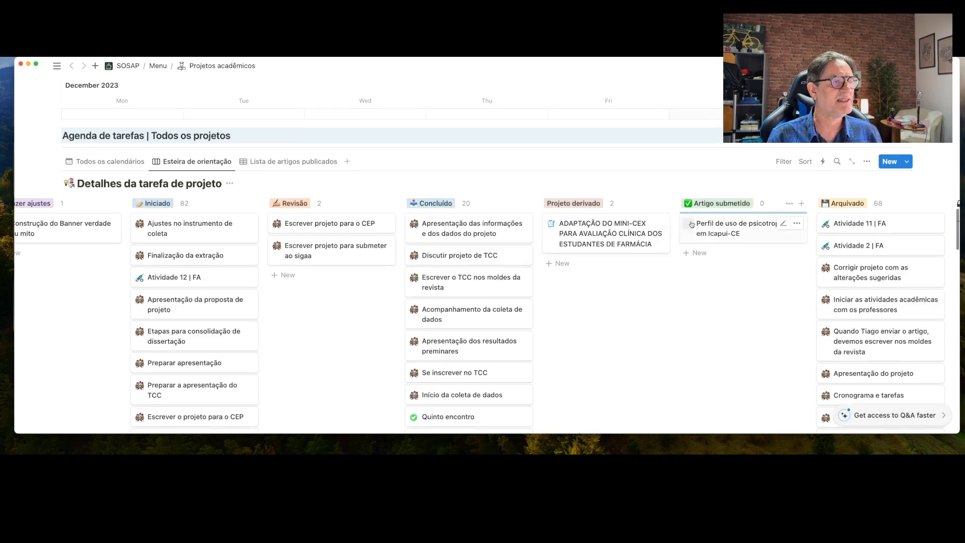
# Open Lista de artigos publicados, now listing the Perfil de uso de psicotropicos task as Artigo submetido
pyautogui.click(301, 161)
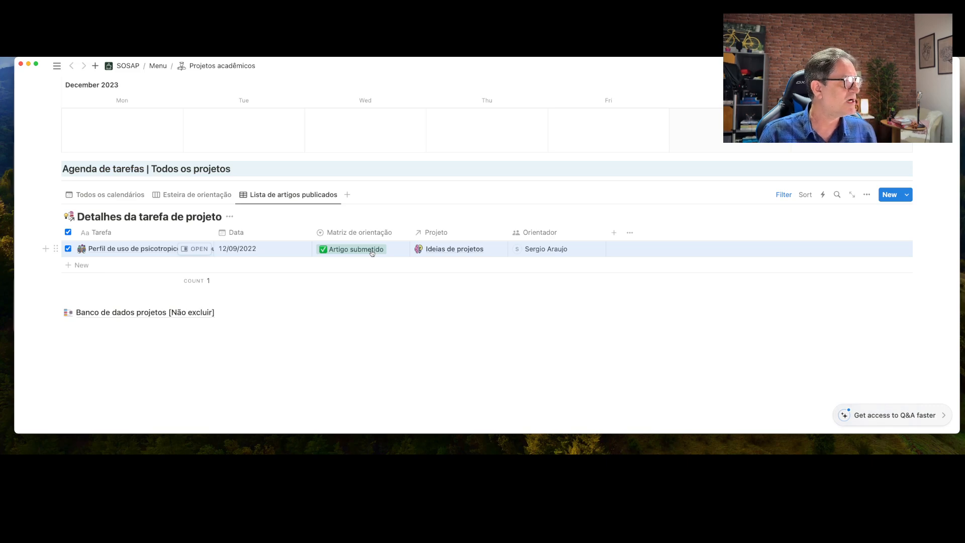
pyautogui.scroll(3, 371, 257)
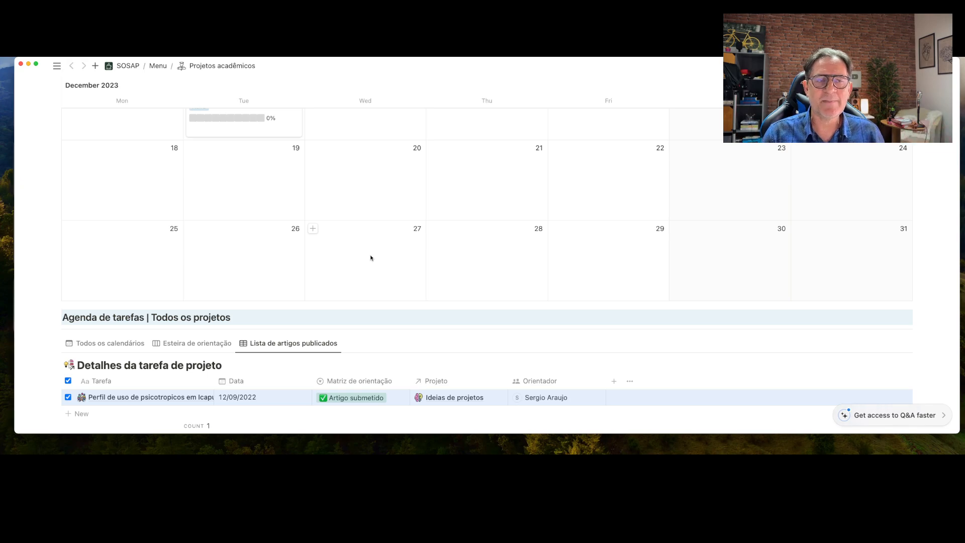
pyautogui.scroll(-5, 371, 257)
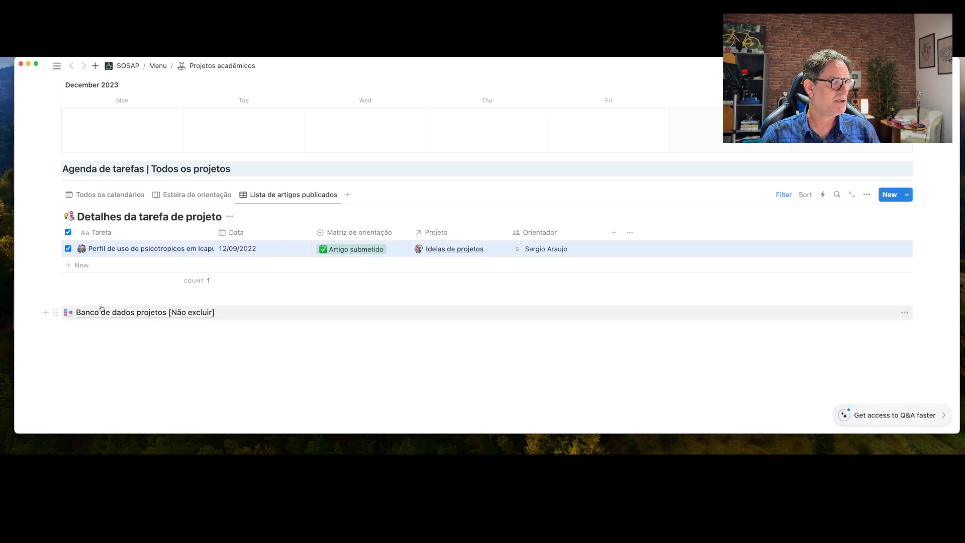
# Scroll to the top of Projetos acadêmicos and return to the SOSAP home page via the breadcrumb
pyautogui.moveTo(115, 312)
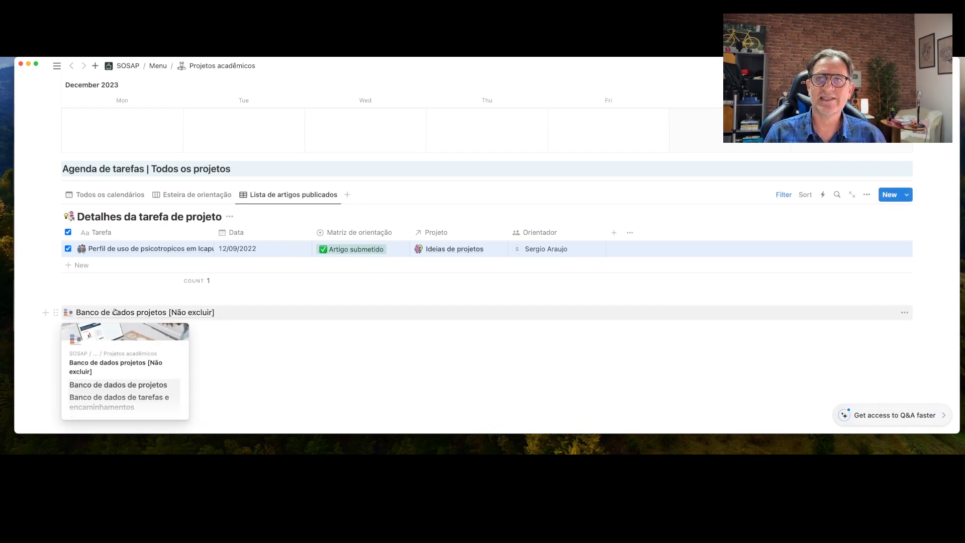
pyautogui.scroll(10, 249, 284)
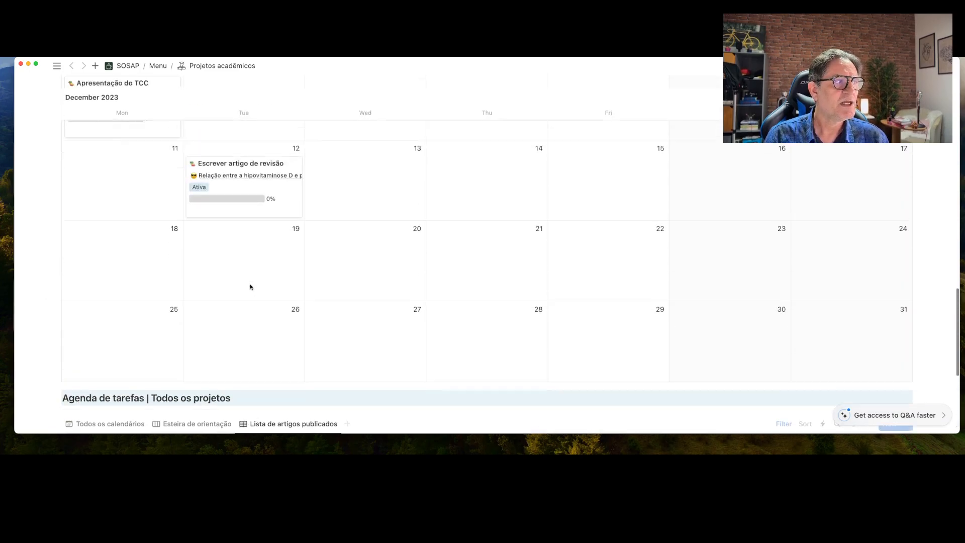
pyautogui.scroll(15, 250, 287)
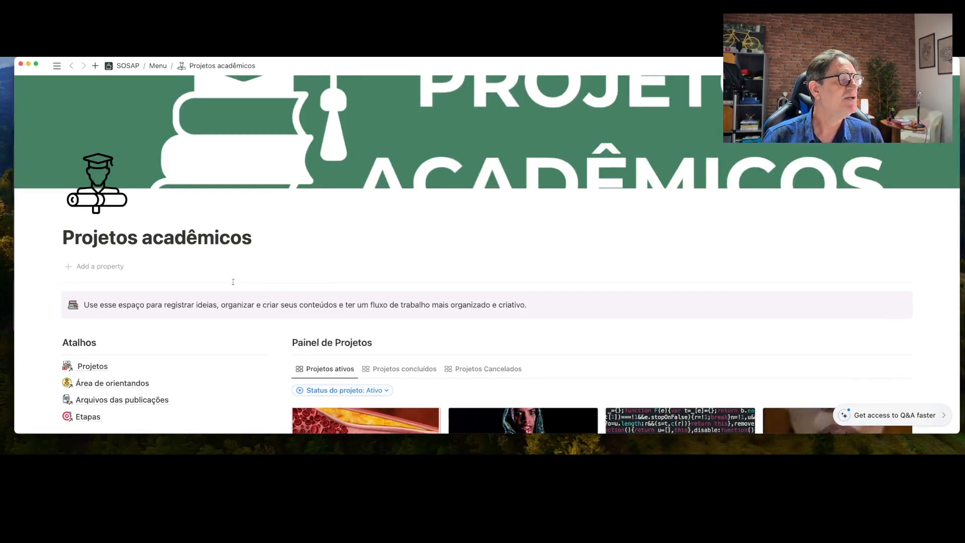
pyautogui.click(126, 67)
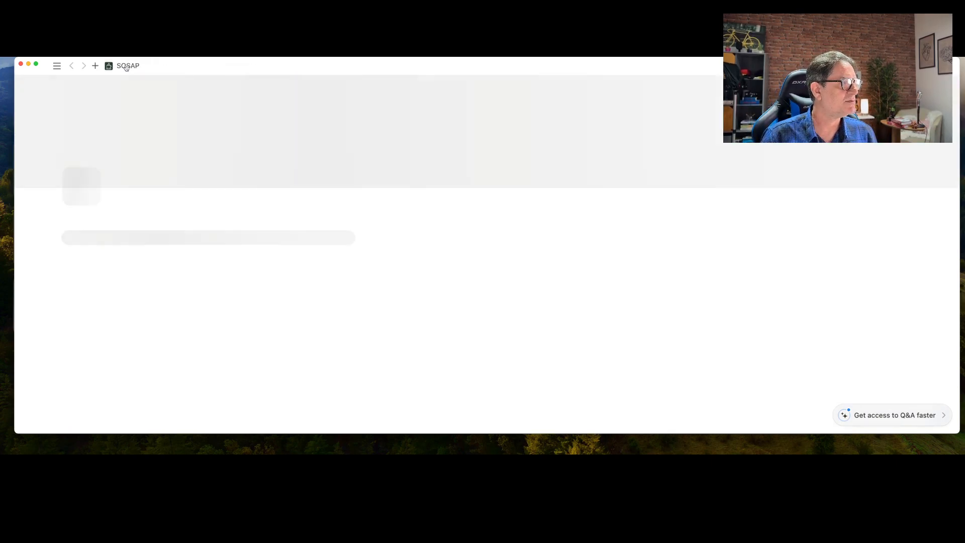
# Open the second PROJETOS ACADÊMICOS tile, the empty Projetos acadêmicos | YouTube page
pyautogui.scroll(-5, 397, 270)
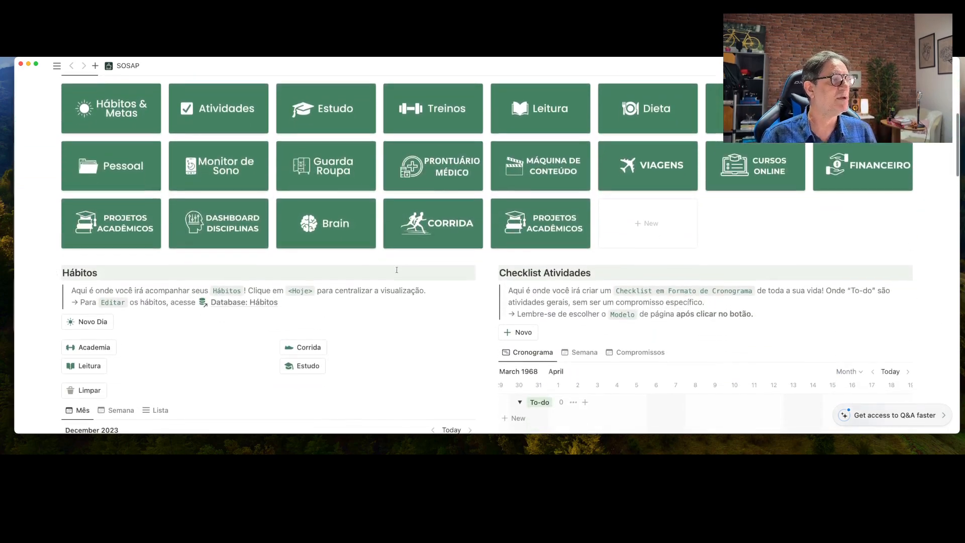
pyautogui.click(542, 226)
pyautogui.scroll(-3, 544, 225)
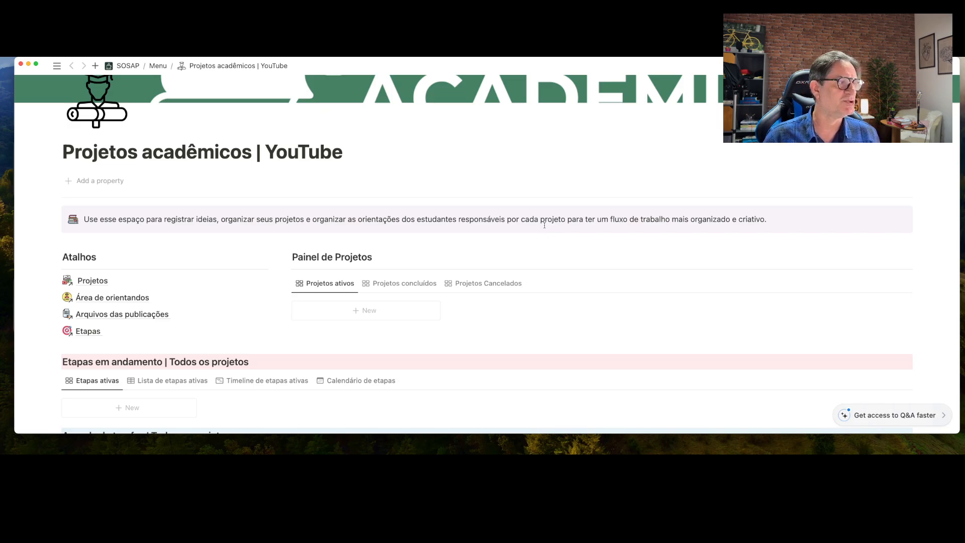
pyautogui.scroll(-3, 447, 268)
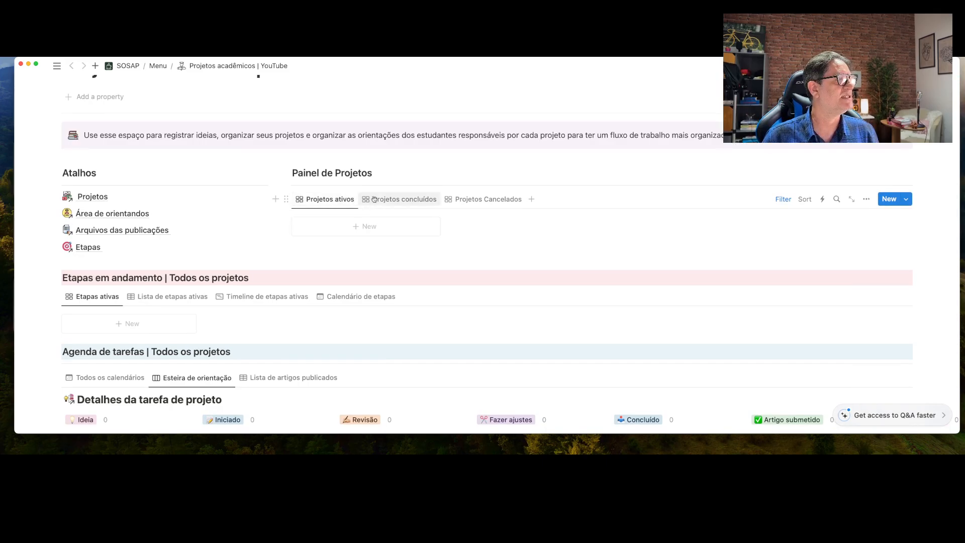
# Create a project 'Projeto teste youtube' in Painel de Projetos and link its Projeto property to itself
pyautogui.click(367, 227)
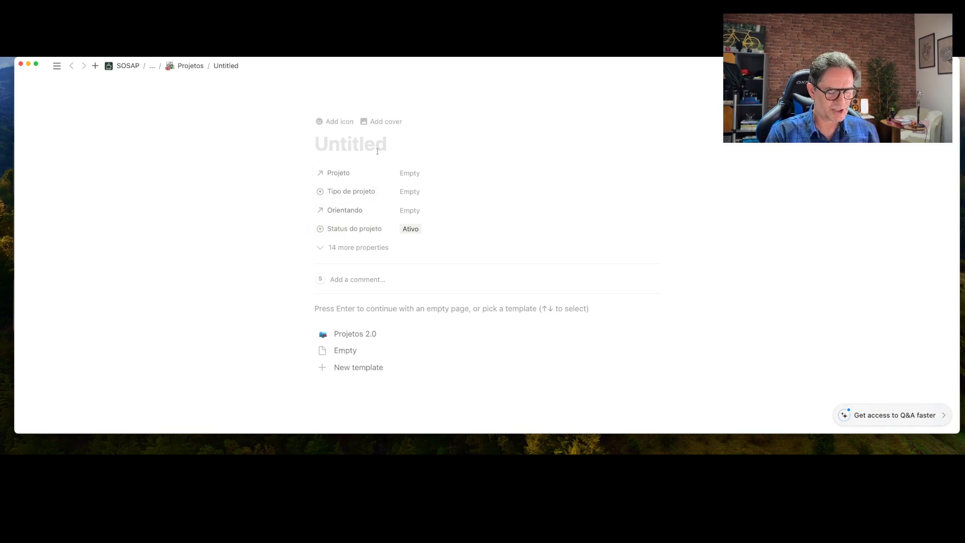
pyautogui.write('Proje')
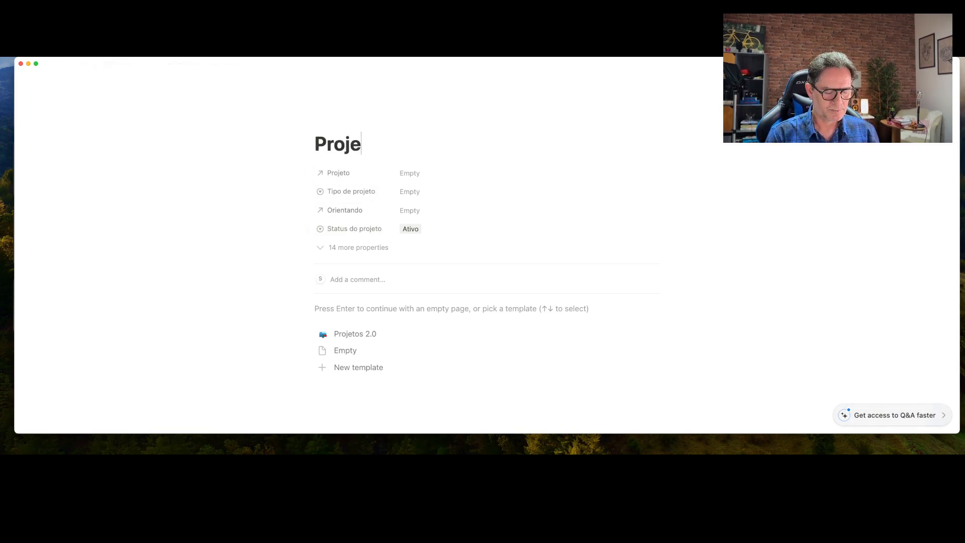
pyautogui.write('to teste ')
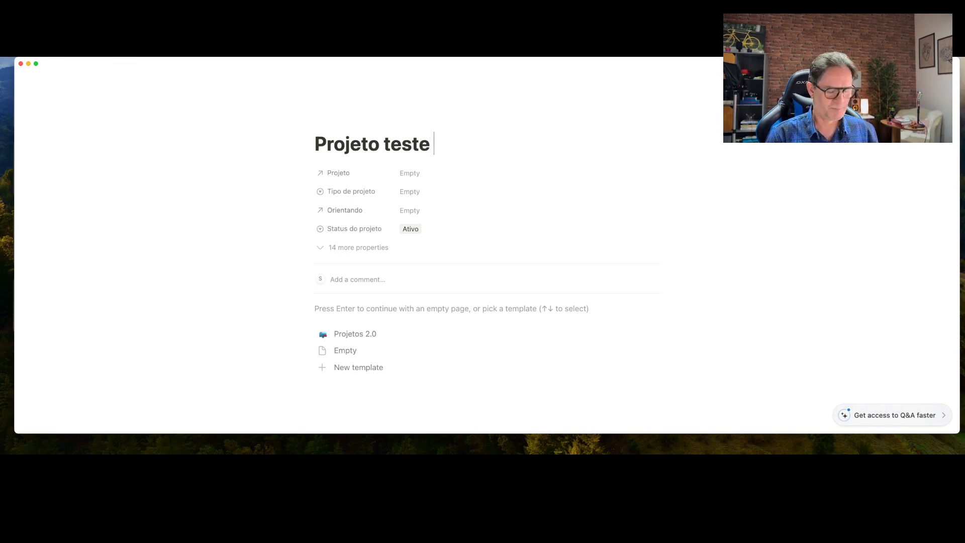
pyautogui.write('youtube')
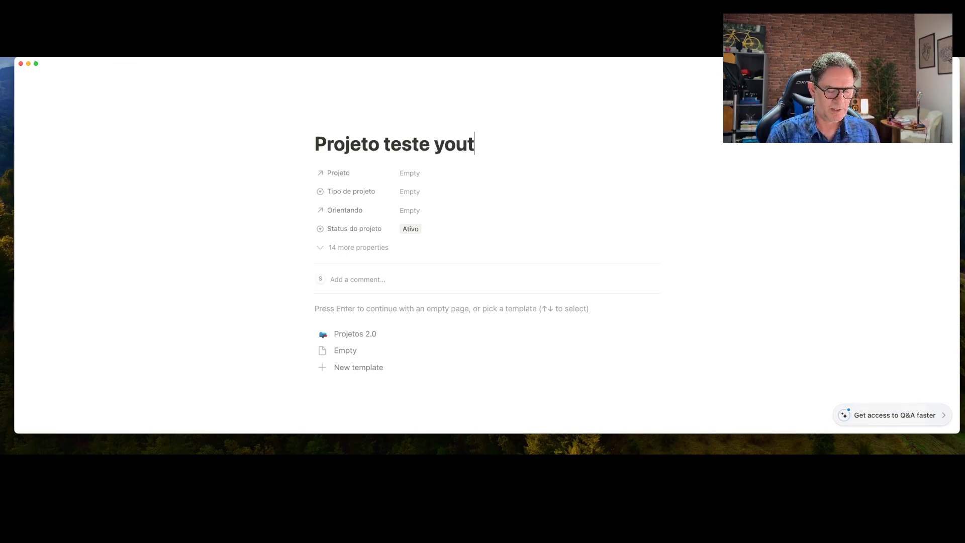
pyautogui.click(421, 173)
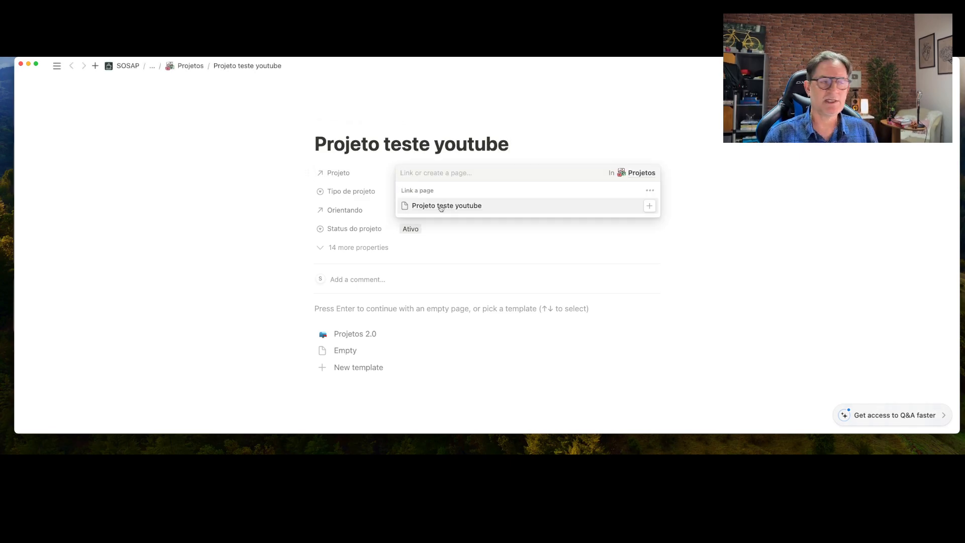
pyautogui.click(441, 208)
pyautogui.click(525, 271)
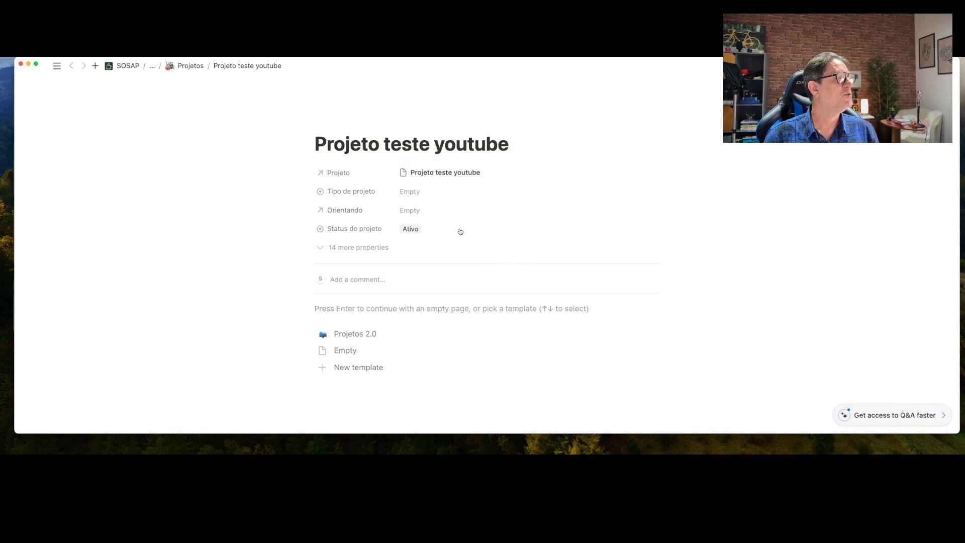
# Set Tipo de projeto to Mestrado
pyautogui.click(419, 192)
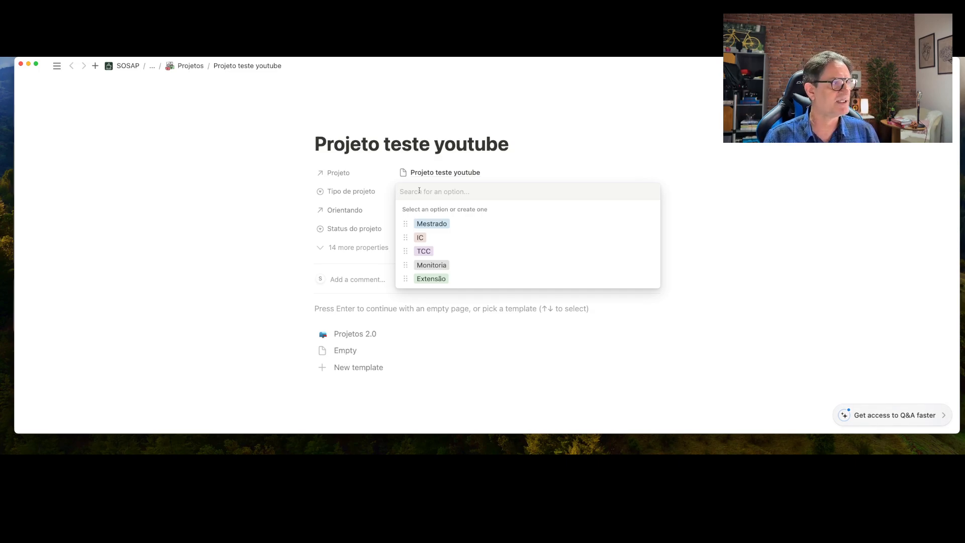
pyautogui.click(440, 223)
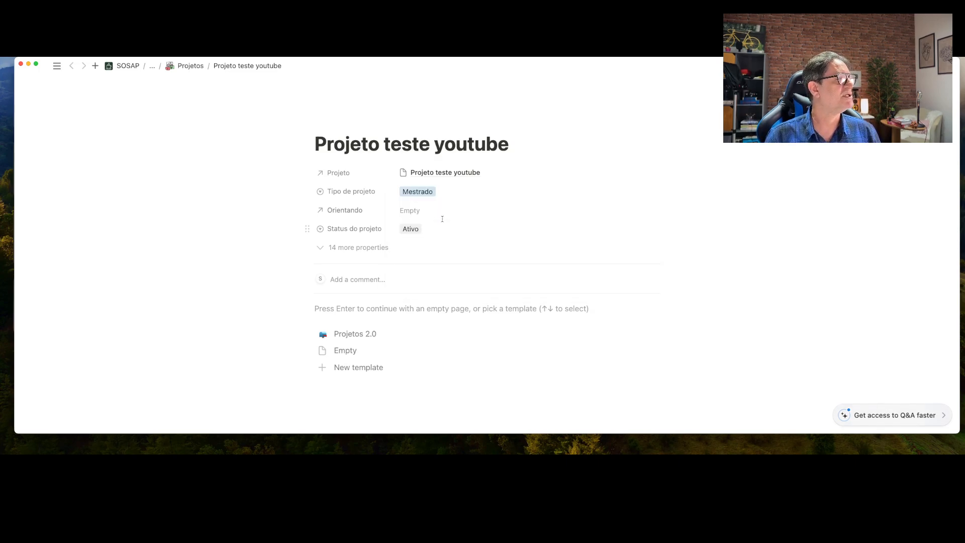
pyautogui.click(418, 211)
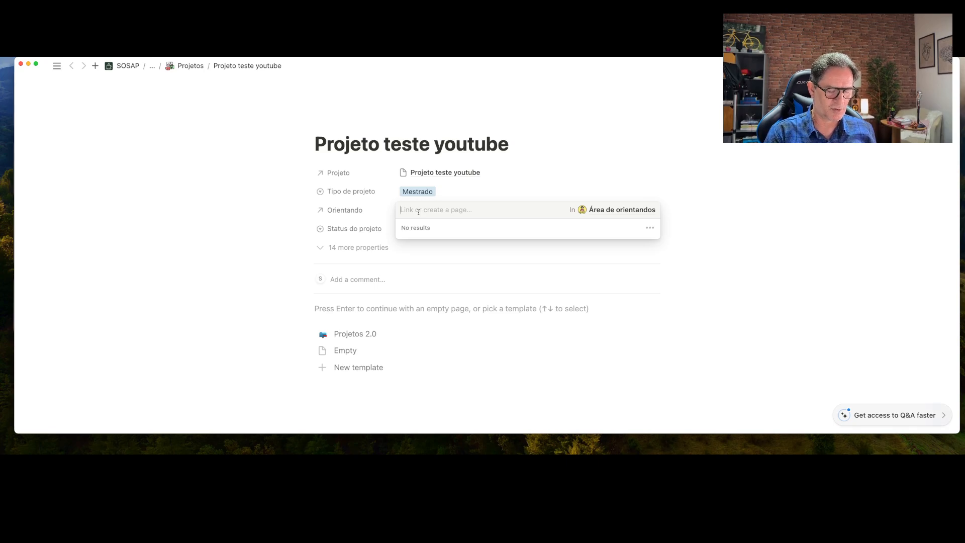
# Create and link the student page 'Orientando teste youtube', then open it in peek view
pyautogui.write('Orient')
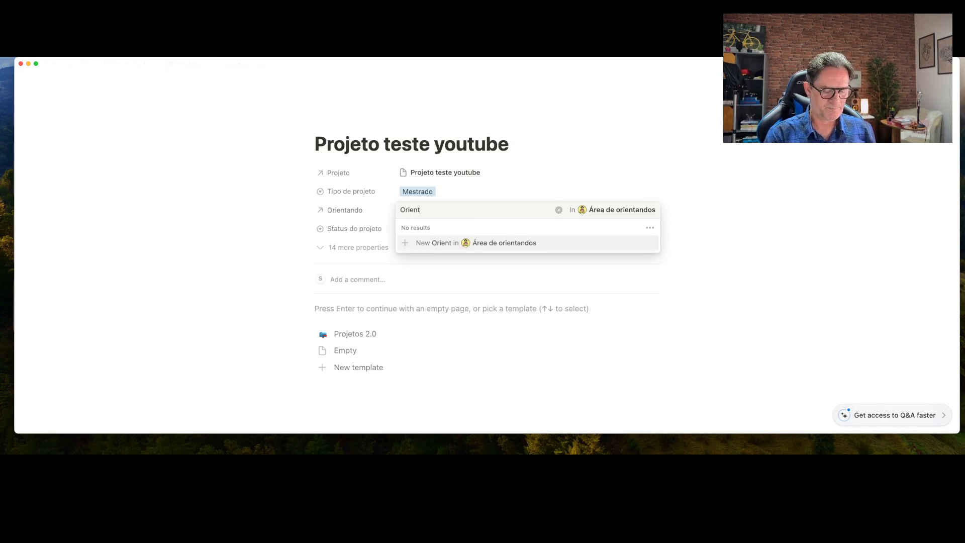
pyautogui.write('ando teste ')
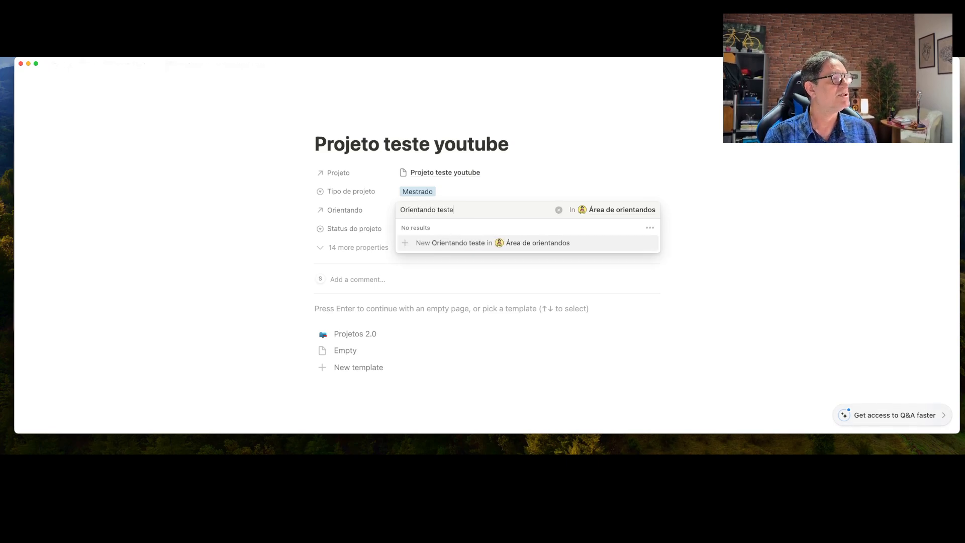
pyautogui.write('you')
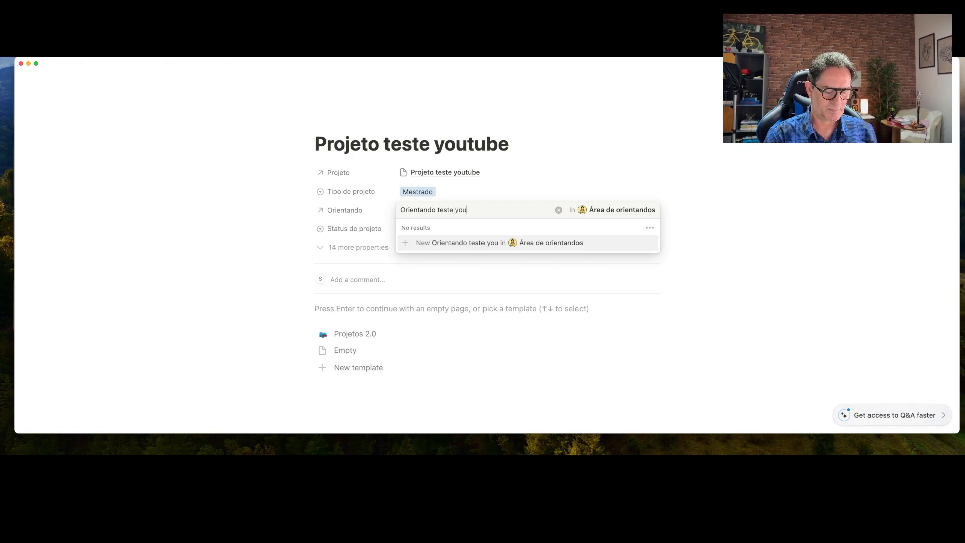
pyautogui.write('tube')
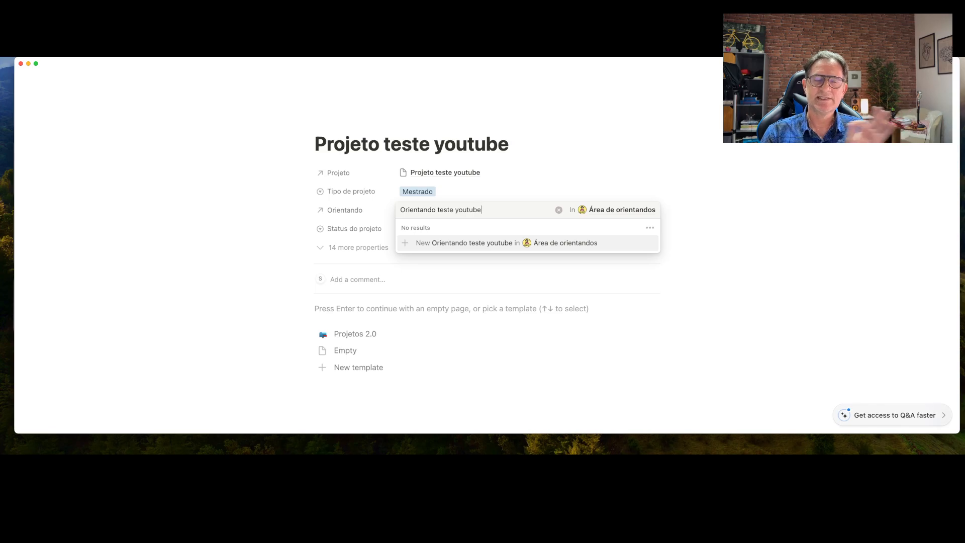
pyautogui.click(446, 243)
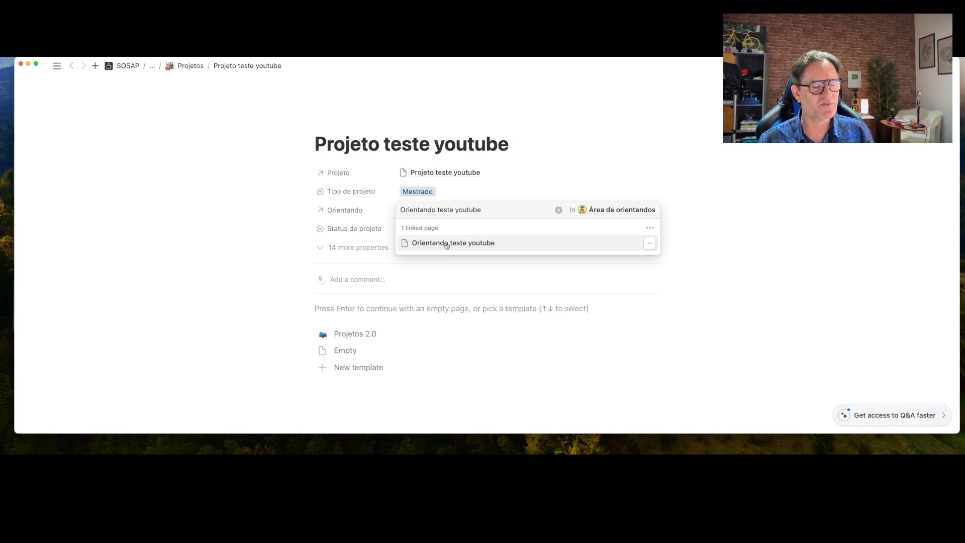
pyautogui.click(444, 243)
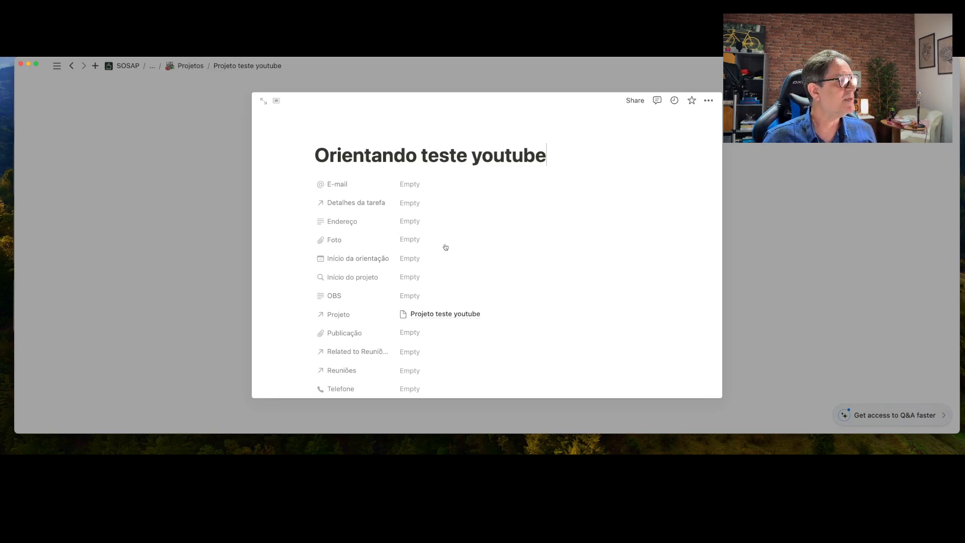
# Fill in the student's e-mail address on the Orientando teste youtube page
pyautogui.click(411, 184)
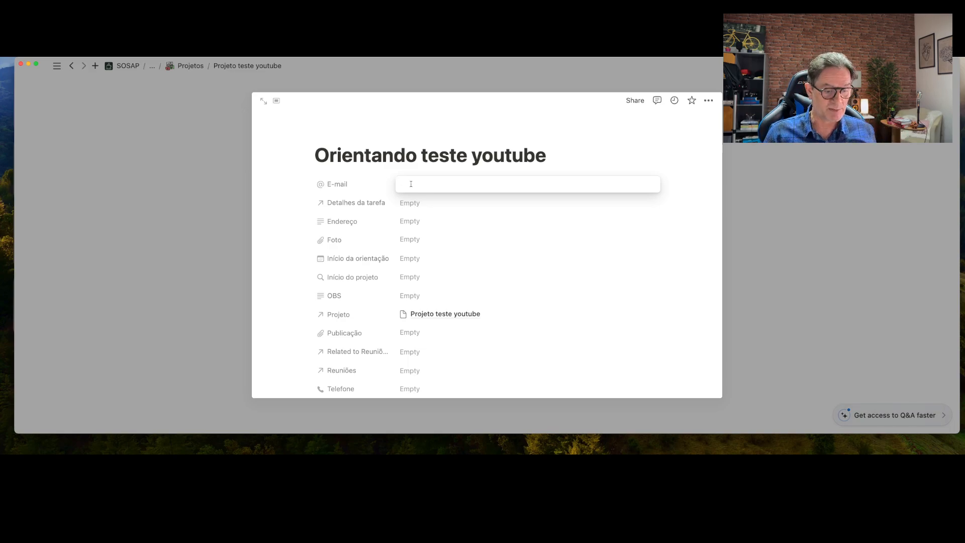
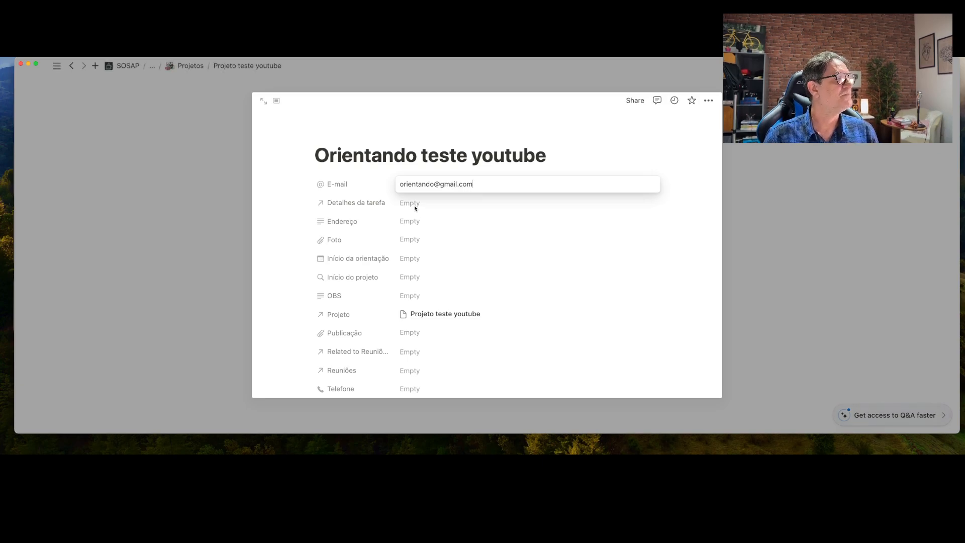
pyautogui.click(414, 205)
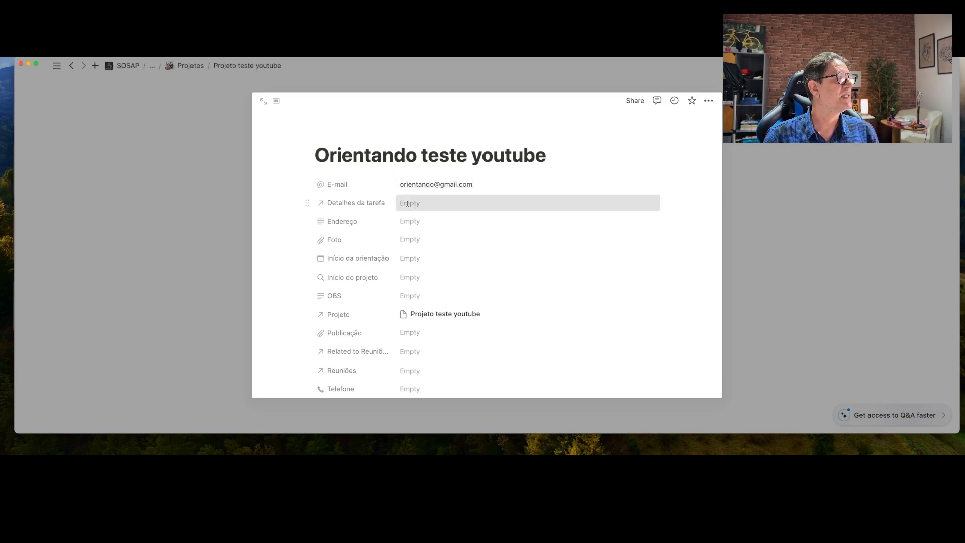
pyautogui.click(503, 188)
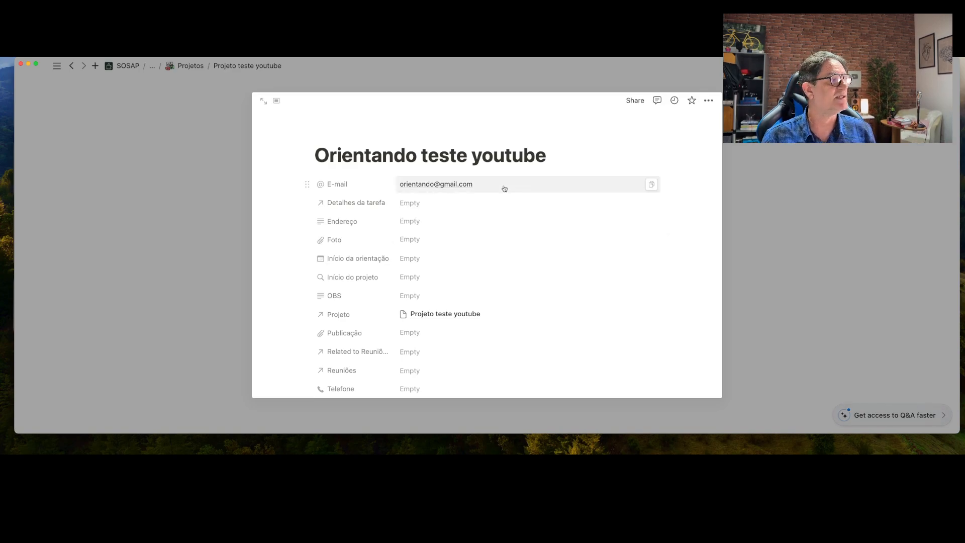
# Set the Endereço field to 'Endereço do orientando'
pyautogui.click(422, 220)
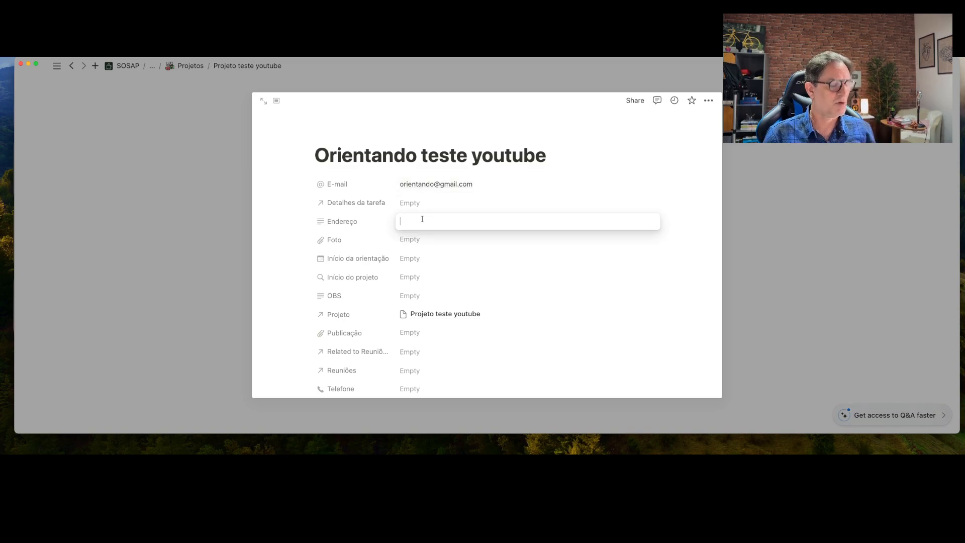
pyautogui.write('Endere')
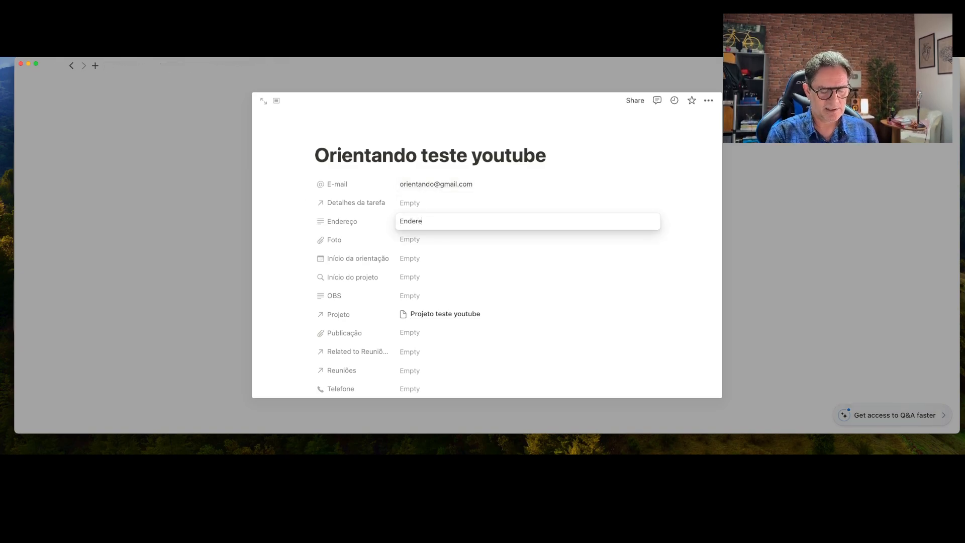
pyautogui.write('ço do ori')
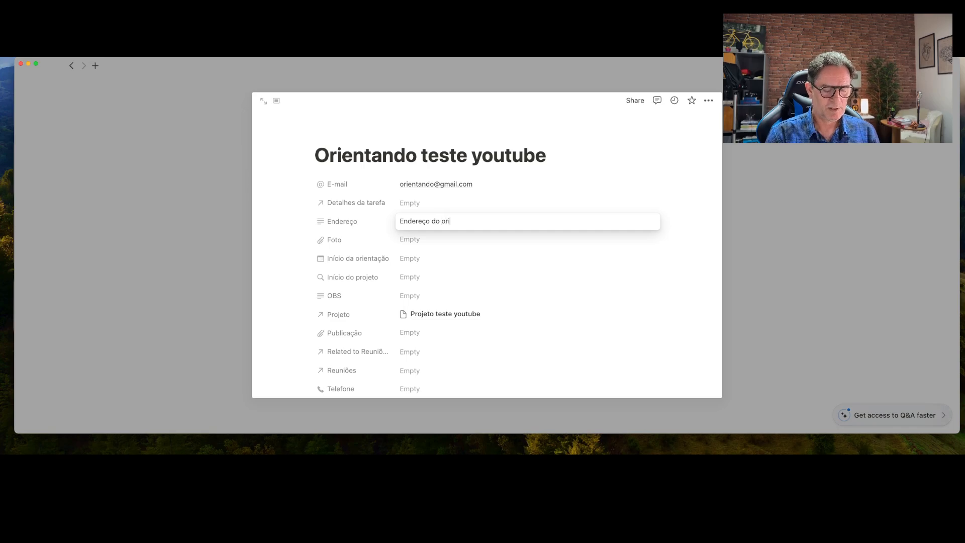
pyautogui.write('entando')
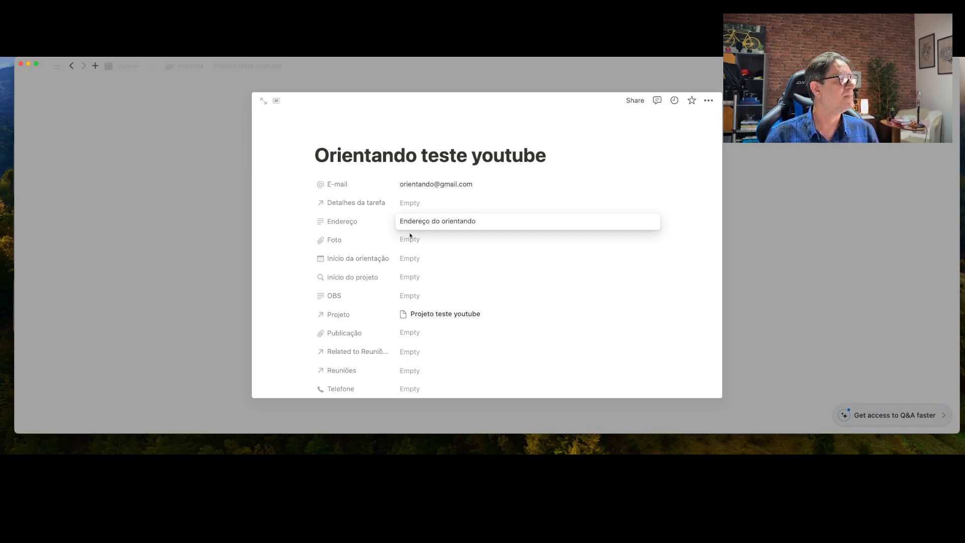
pyautogui.click(409, 241)
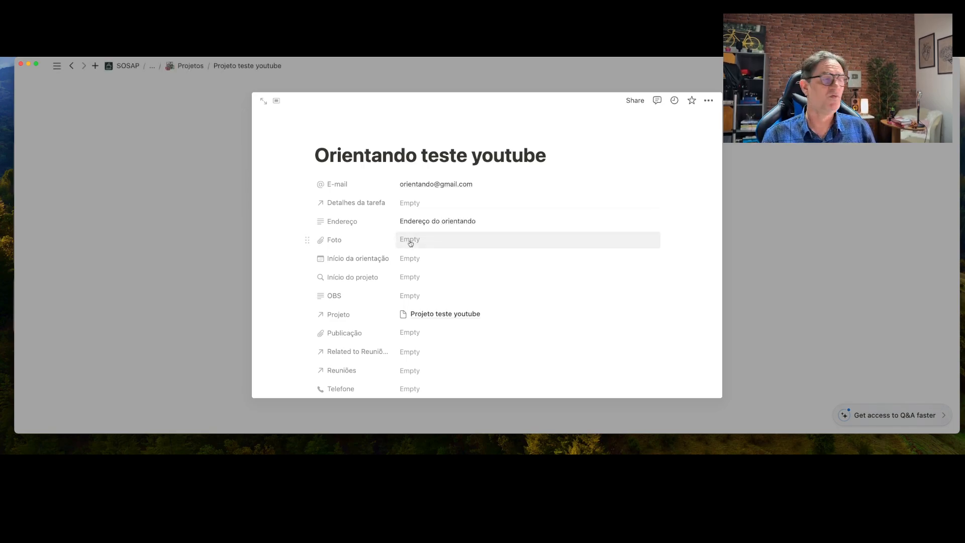
# Set Início da orientação to 12/01/2024
pyautogui.click(418, 260)
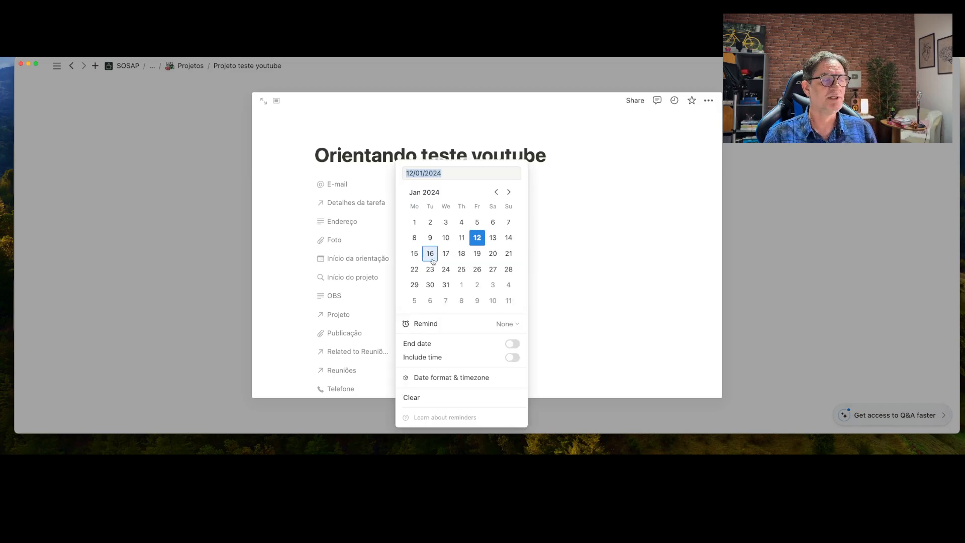
pyautogui.click(477, 240)
pyautogui.click(617, 246)
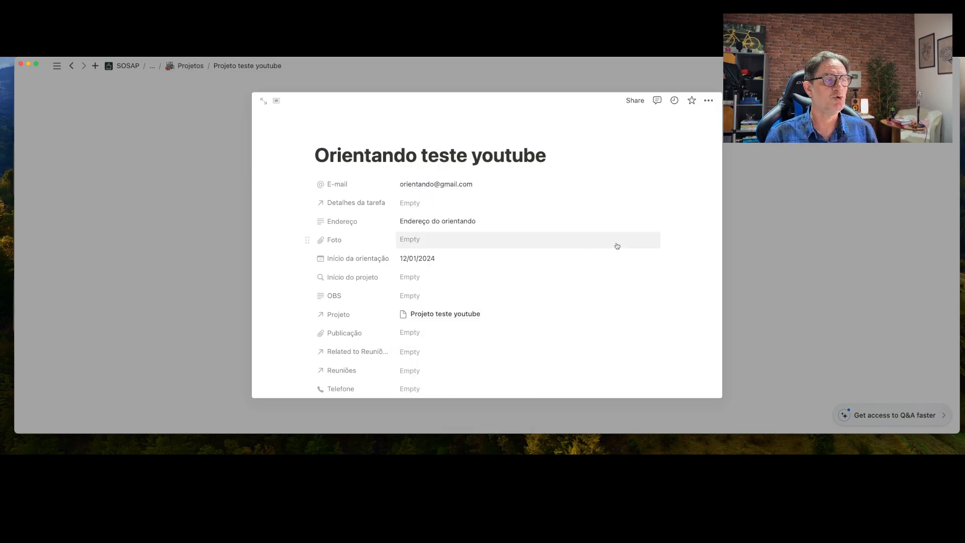
# Fill in the student's Telefone field and apply the Nova Orientanda template to the page
pyautogui.scroll(-2, 470, 278)
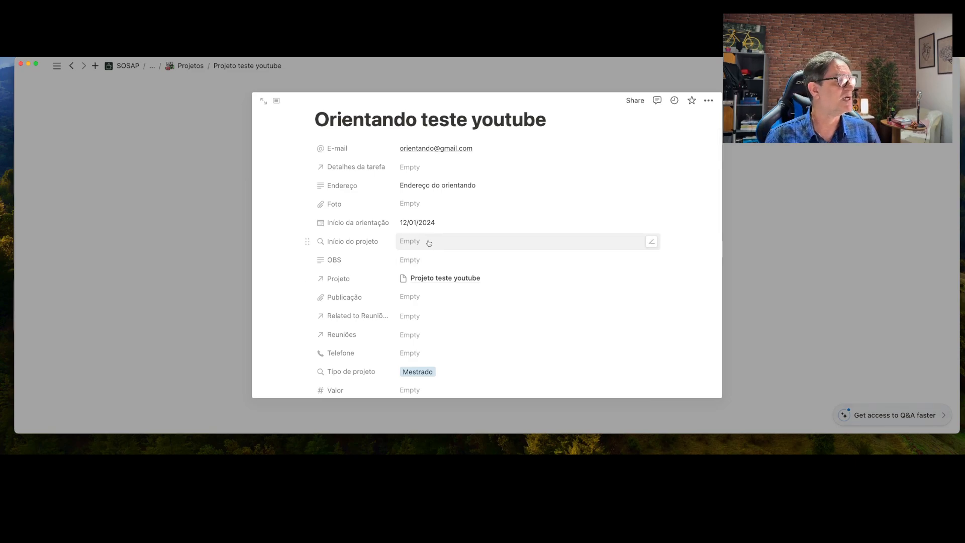
pyautogui.scroll(-4, 426, 259)
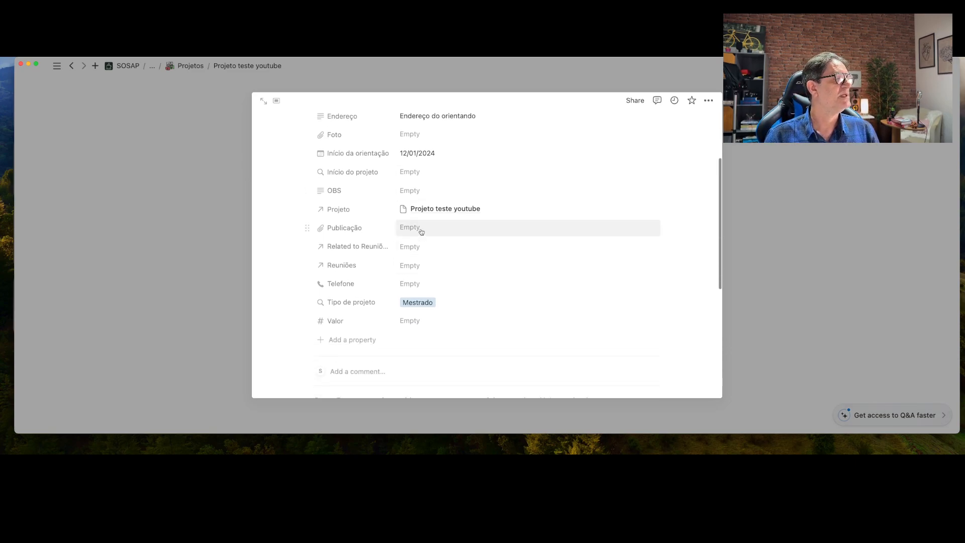
pyautogui.scroll(-3, 417, 236)
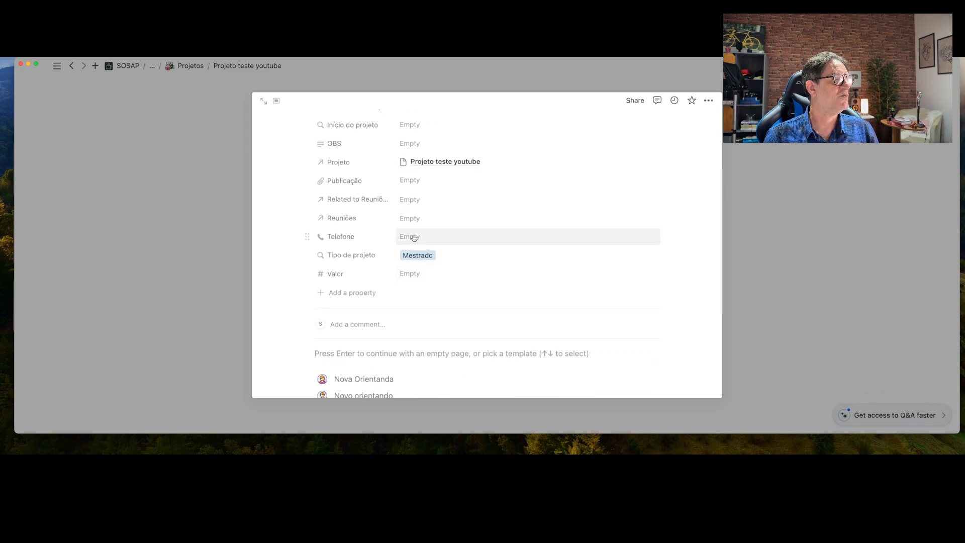
pyautogui.click(414, 238)
pyautogui.write('(8')
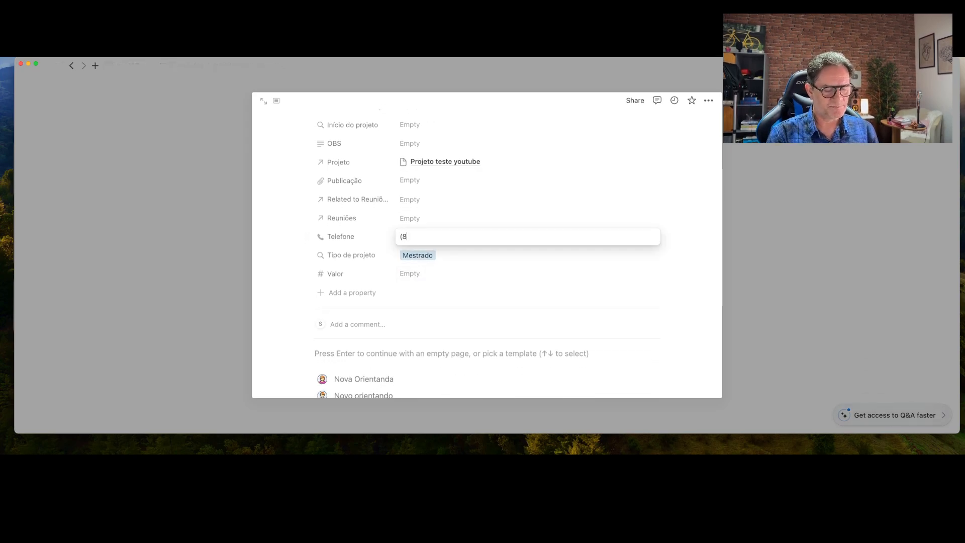
pyautogui.write('4)999')
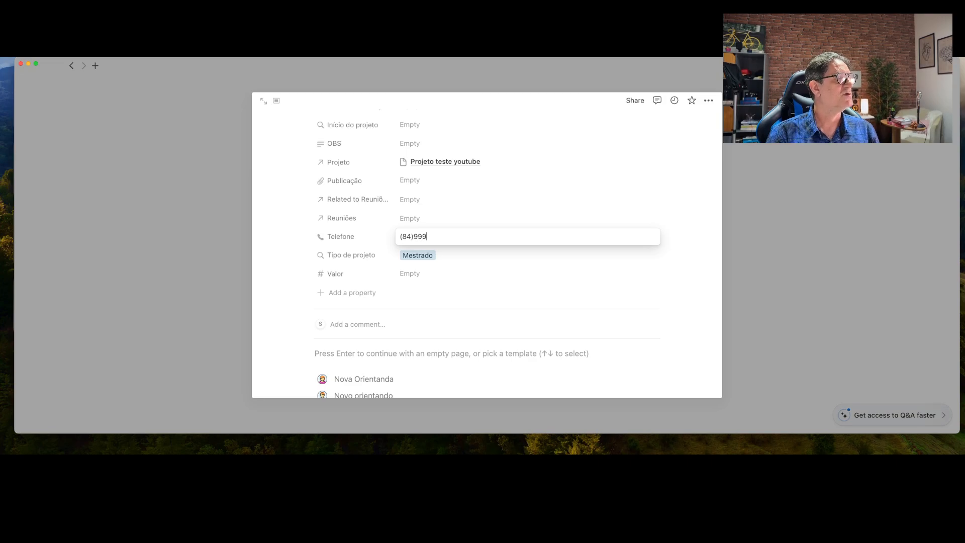
pyautogui.write('999999')
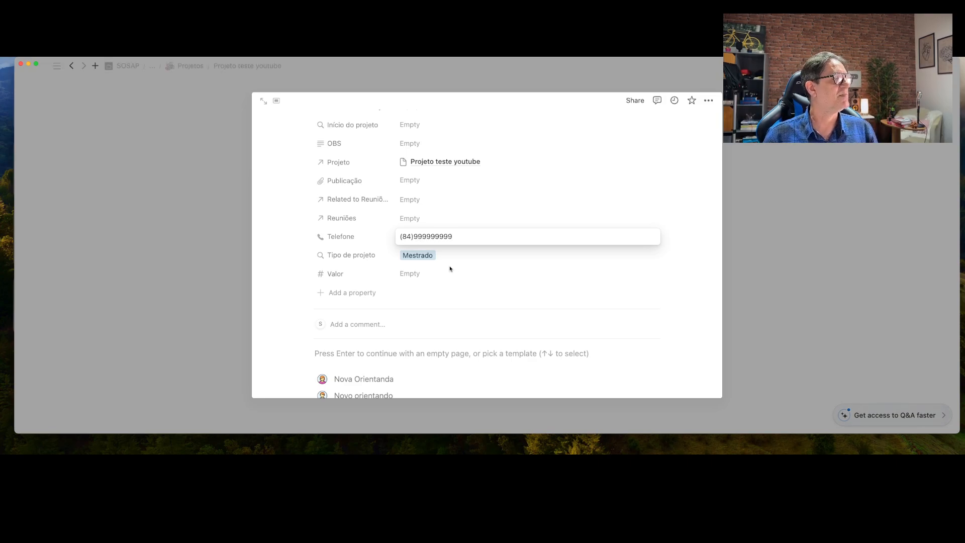
pyautogui.press('Return')
pyautogui.scroll(-3, 462, 277)
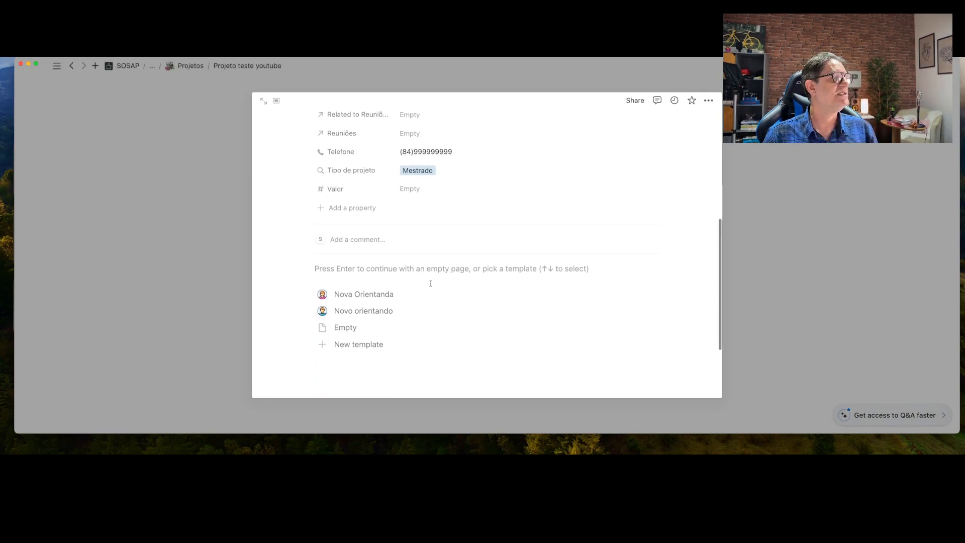
pyautogui.click(366, 295)
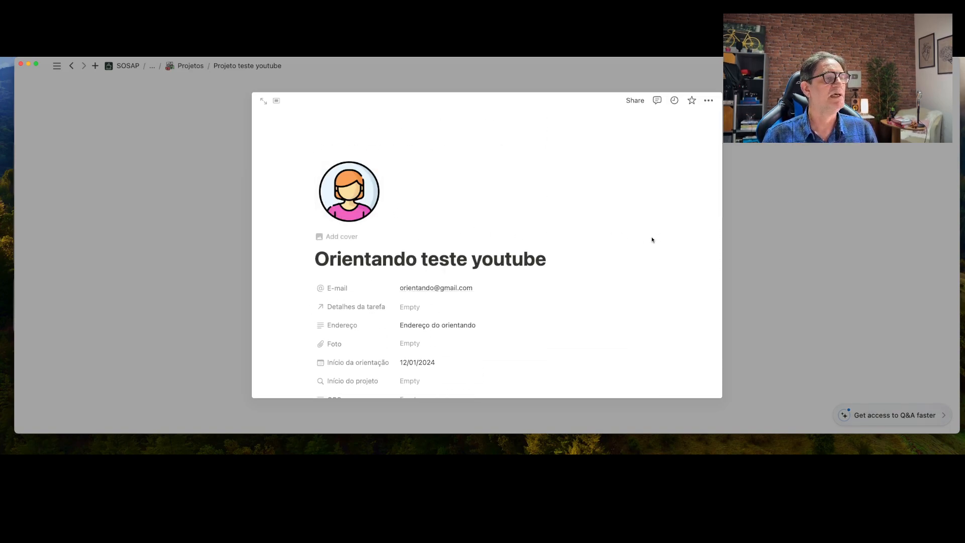
# Close the Orientando teste youtube preview to return to the Projeto teste youtube page
pyautogui.click(858, 211)
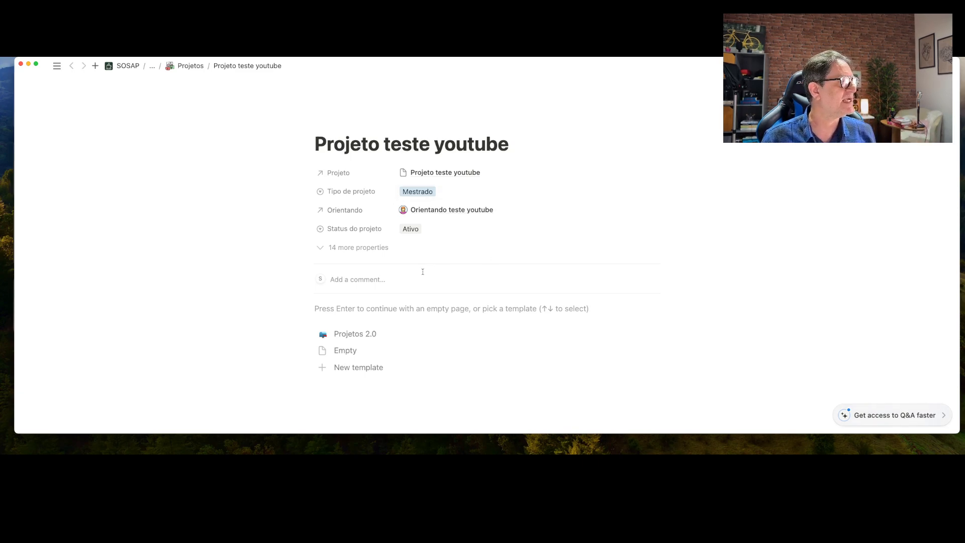
# Apply the Projetos 2.0 template to the Projeto teste youtube page
pyautogui.click(353, 334)
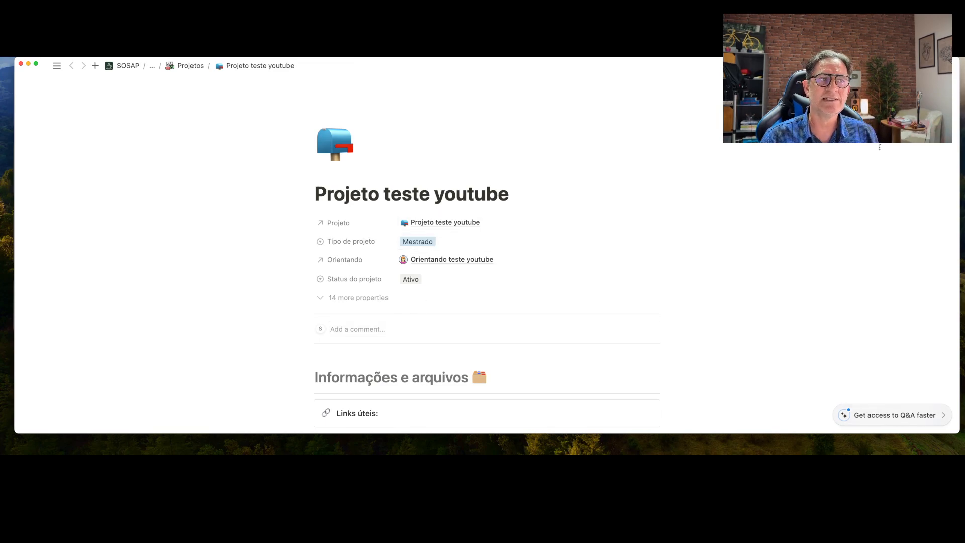
pyautogui.click(938, 65)
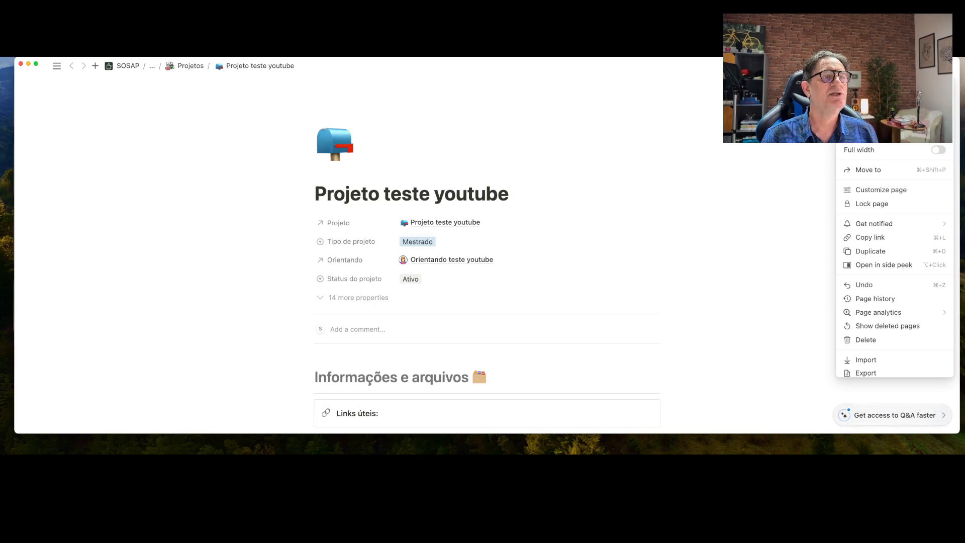
# Switch the project page to full width and review the Links úteis callout and Arquivos da publicação database
pyautogui.click(938, 149)
pyautogui.click(795, 156)
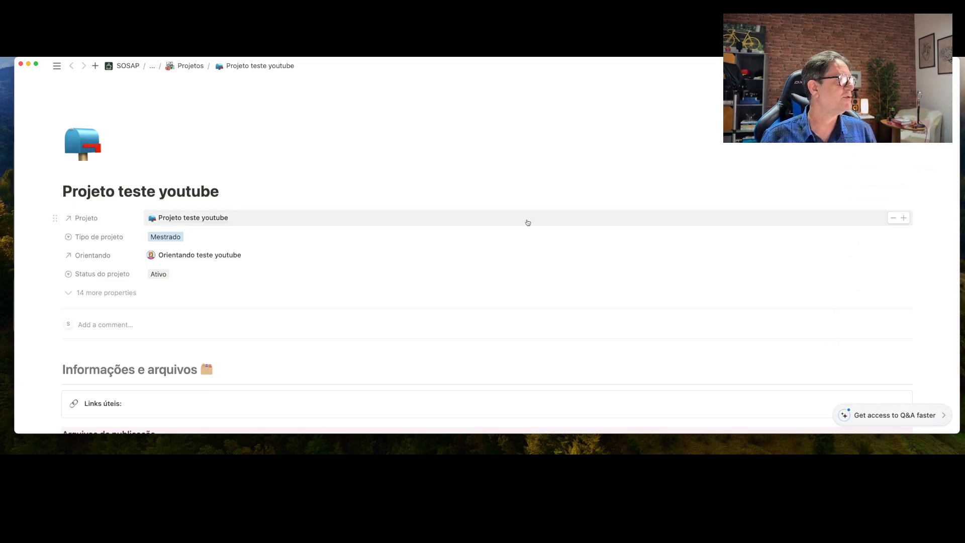
pyautogui.scroll(-4, 527, 220)
pyautogui.scroll(-4, 527, 219)
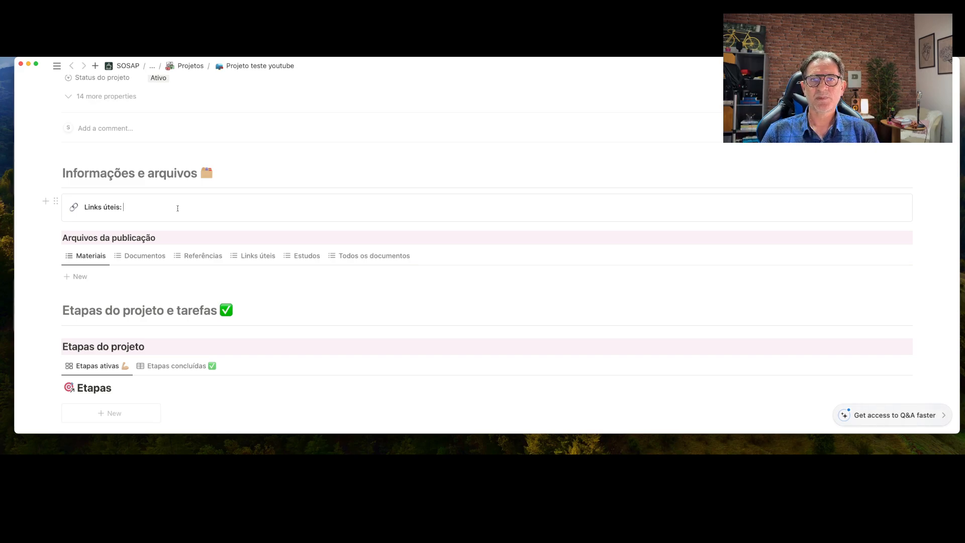
pyautogui.click(178, 208)
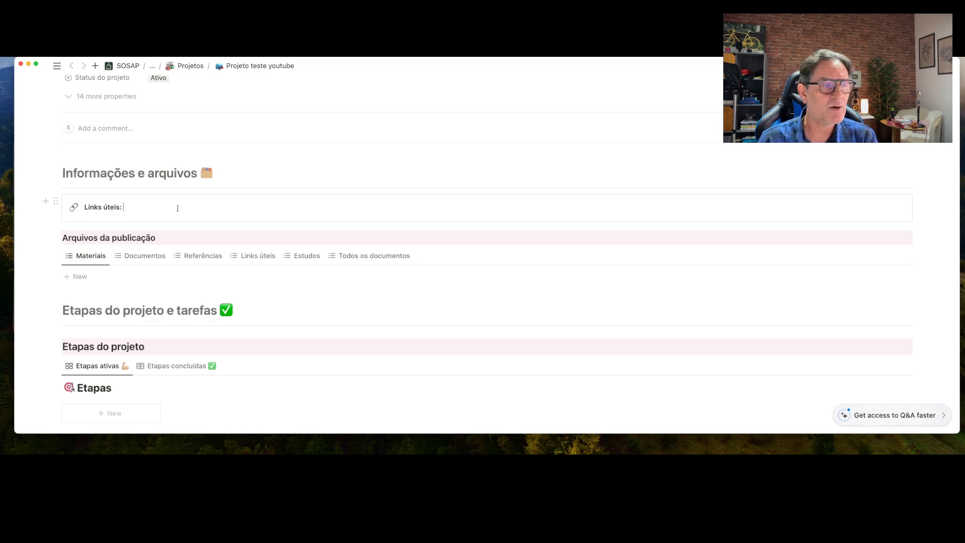
pyautogui.scroll(-3, 177, 208)
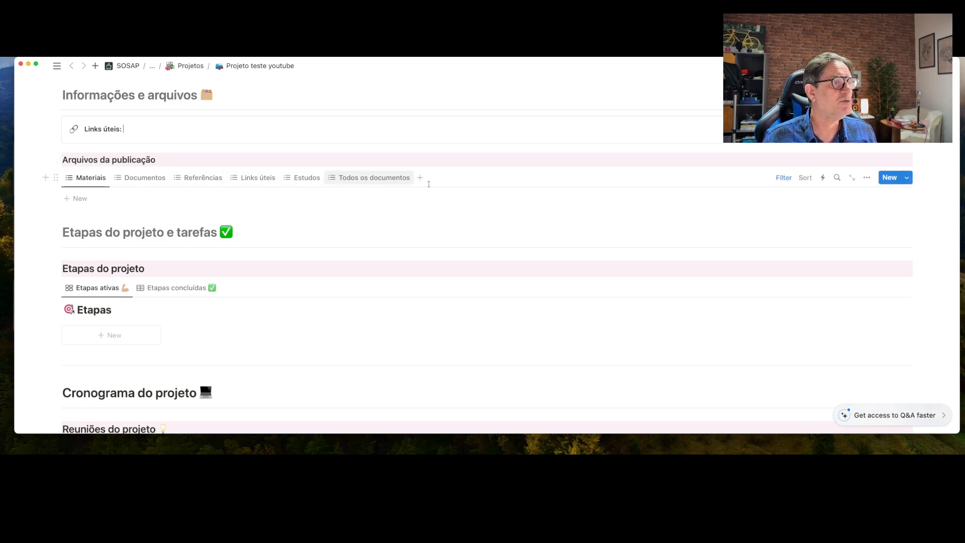
# Toggle the Materiais view's filter bar off and back on so its 2 rules show
pyautogui.click(784, 178)
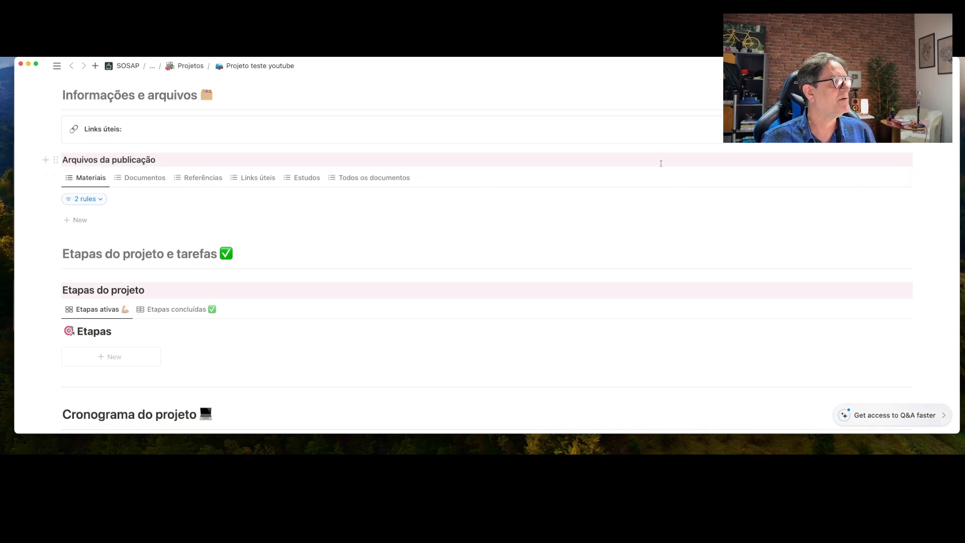
pyautogui.scroll(10, 660, 163)
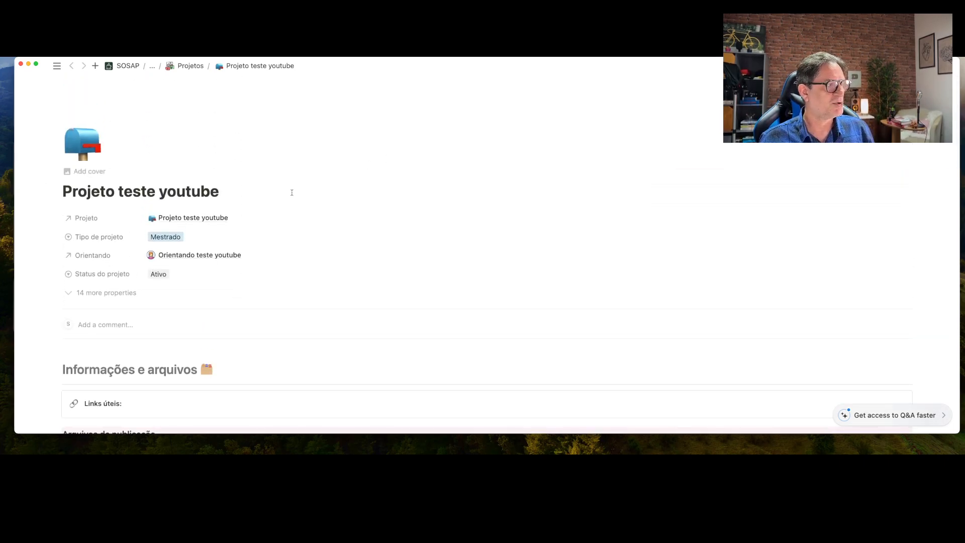
pyautogui.scroll(-5, 292, 192)
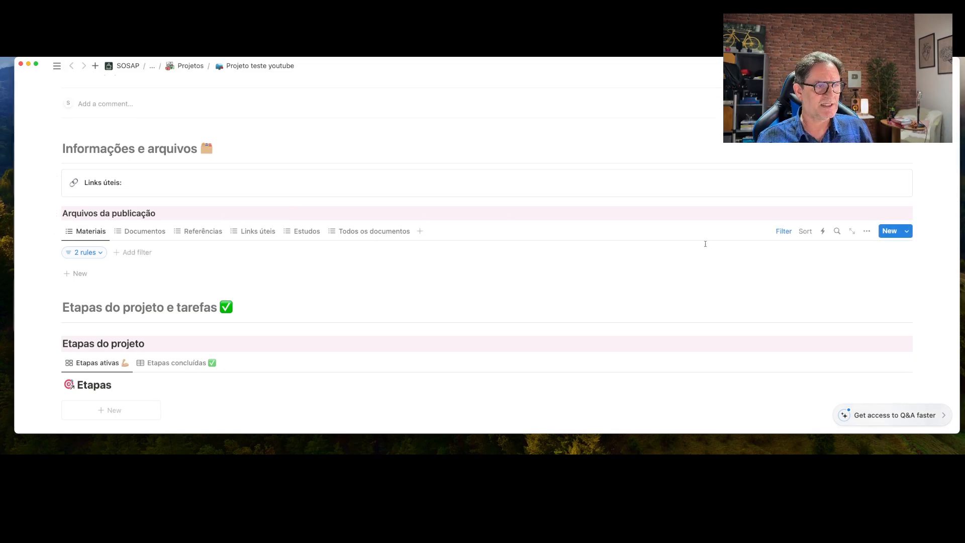
pyautogui.click(783, 234)
pyautogui.click(782, 234)
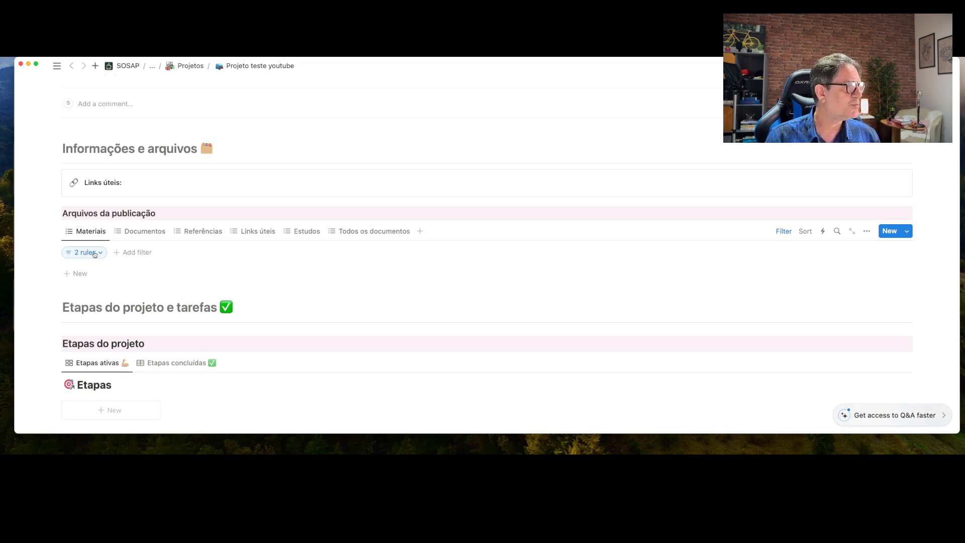
# Change the Projeto filter value from Template para projetos to Projeto teste youtube
pyautogui.click(97, 253)
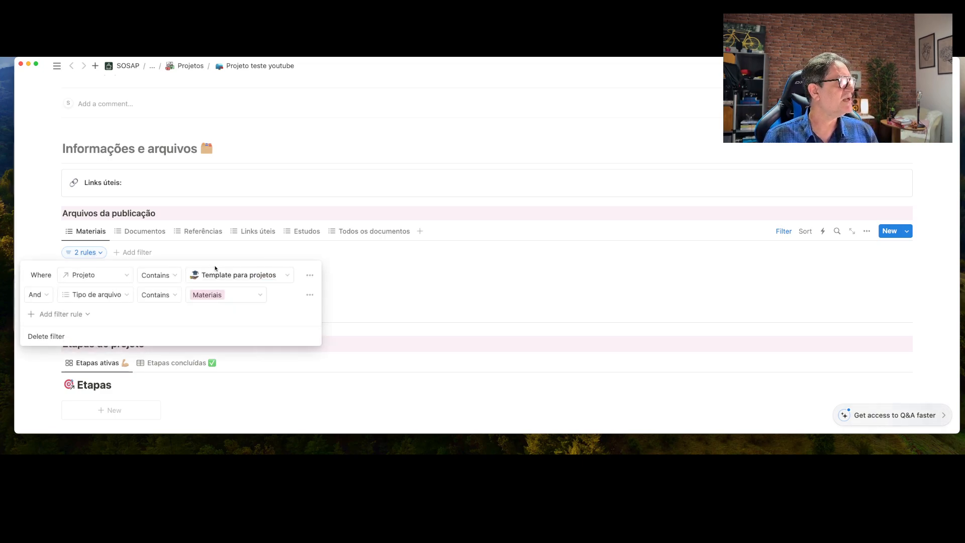
pyautogui.click(288, 278)
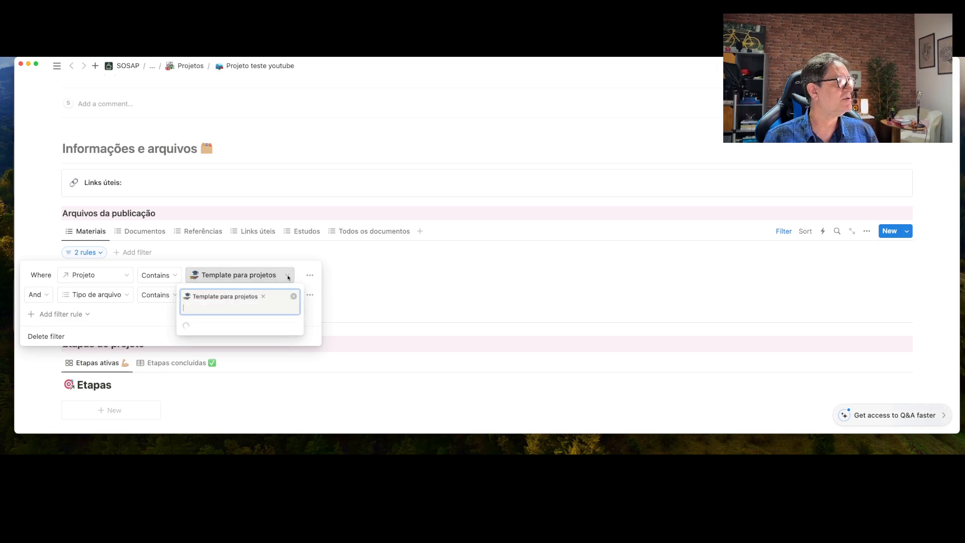
pyautogui.click(244, 327)
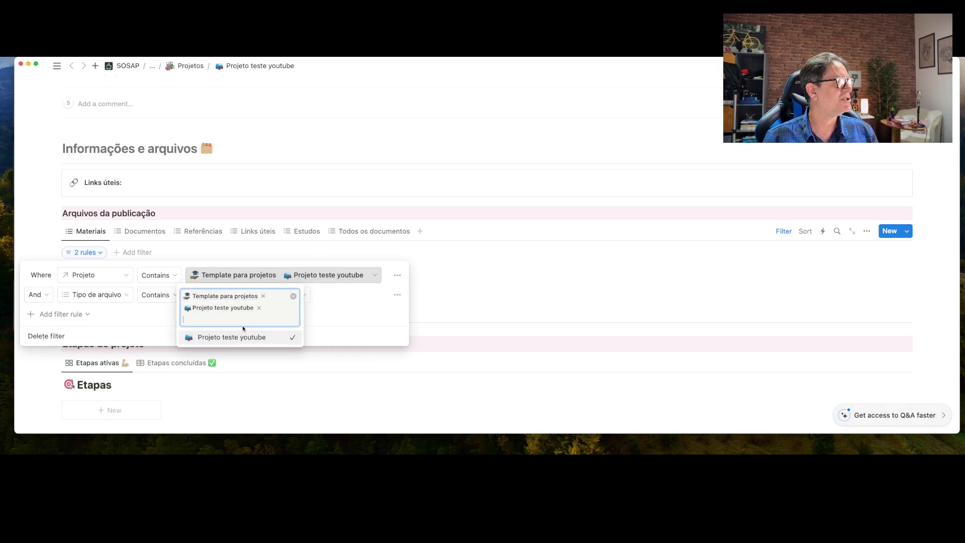
pyautogui.click(263, 296)
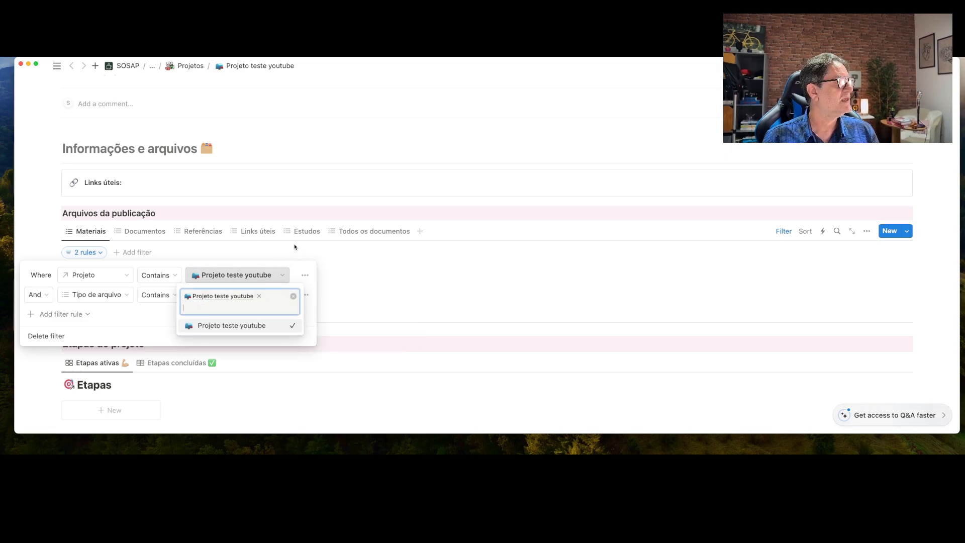
pyautogui.click(292, 215)
pyautogui.click(291, 215)
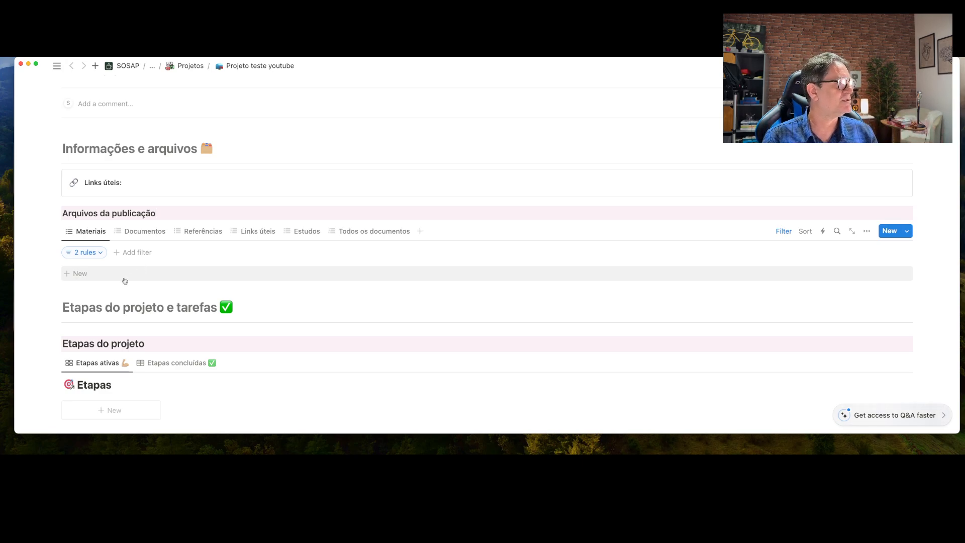
# Add a Materiais entry named 'Teste de material' and open it in side peek
pyautogui.click(83, 274)
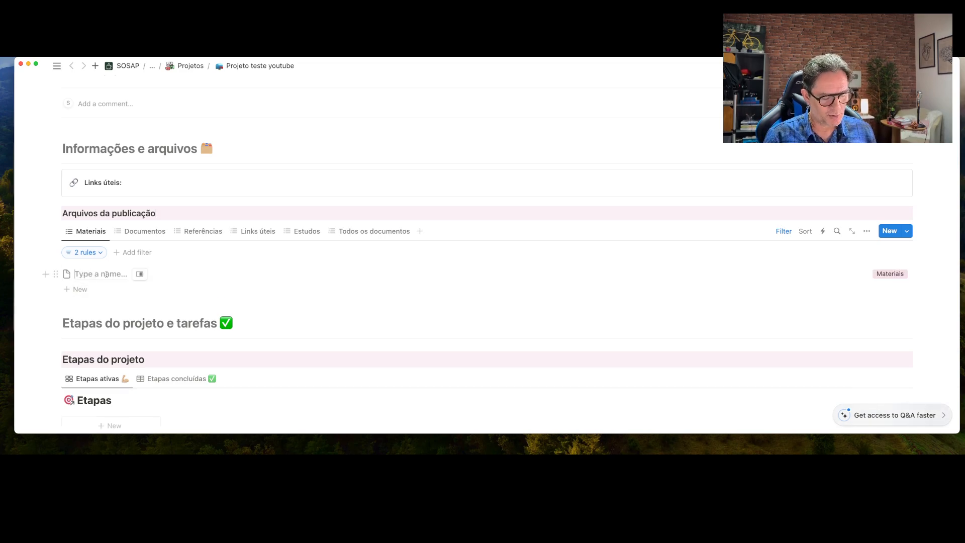
pyautogui.write('Tes')
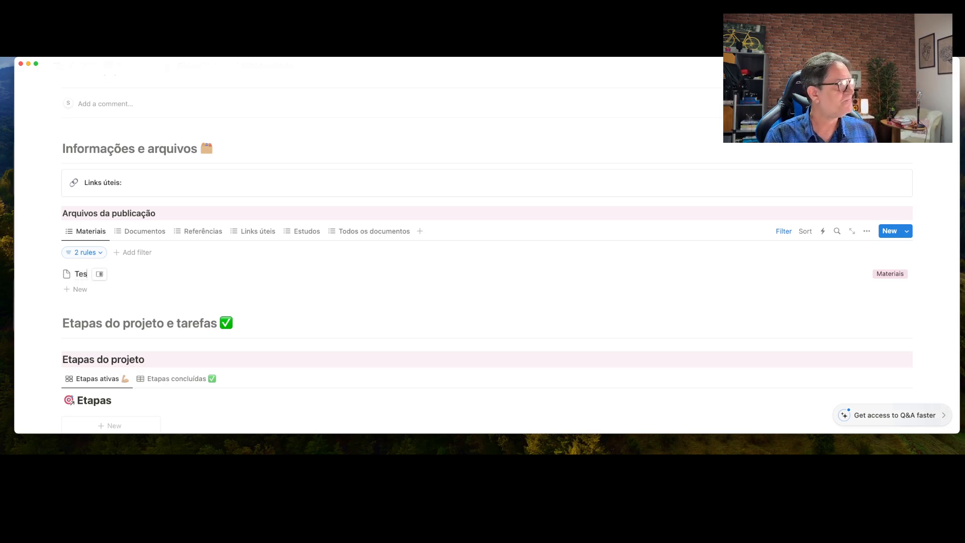
pyautogui.write('te de ma')
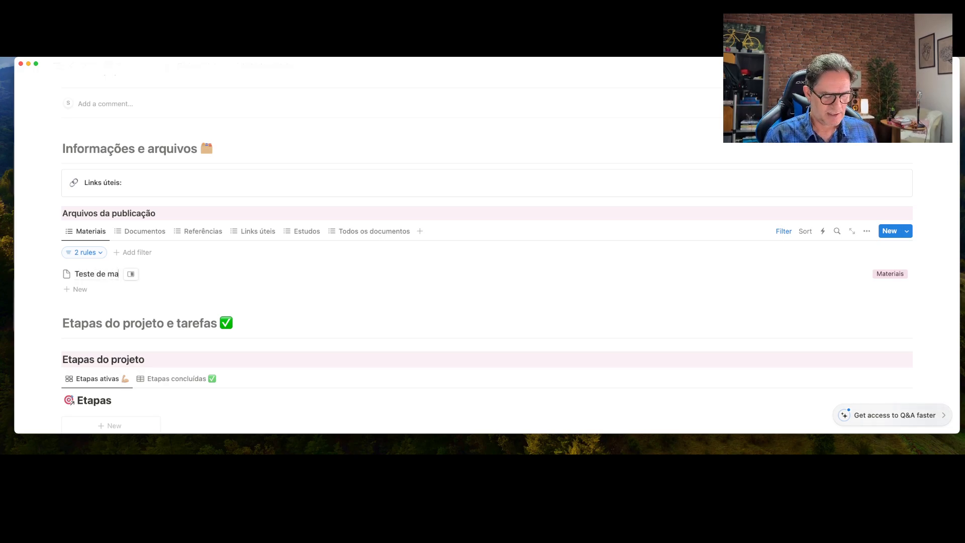
pyautogui.write('terial')
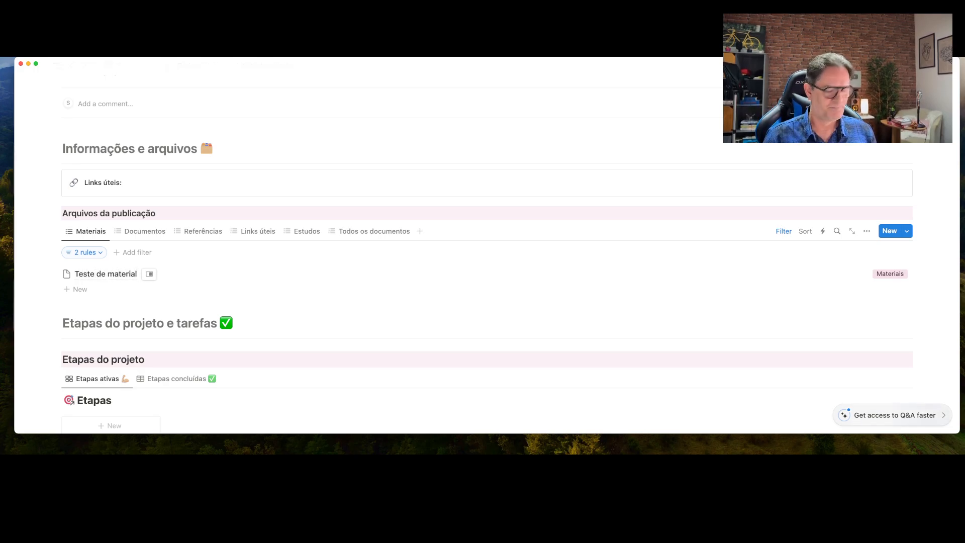
pyautogui.press('Escape')
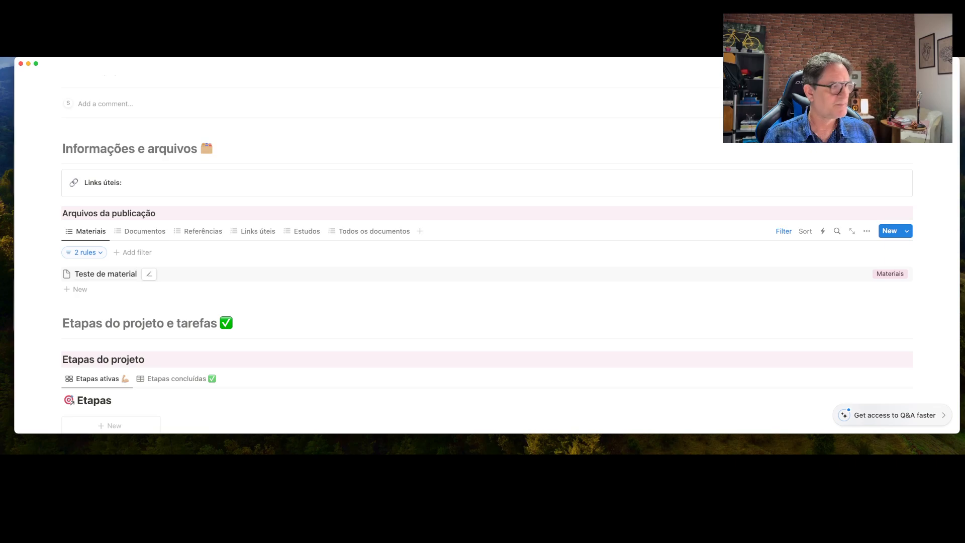
pyautogui.click(101, 277)
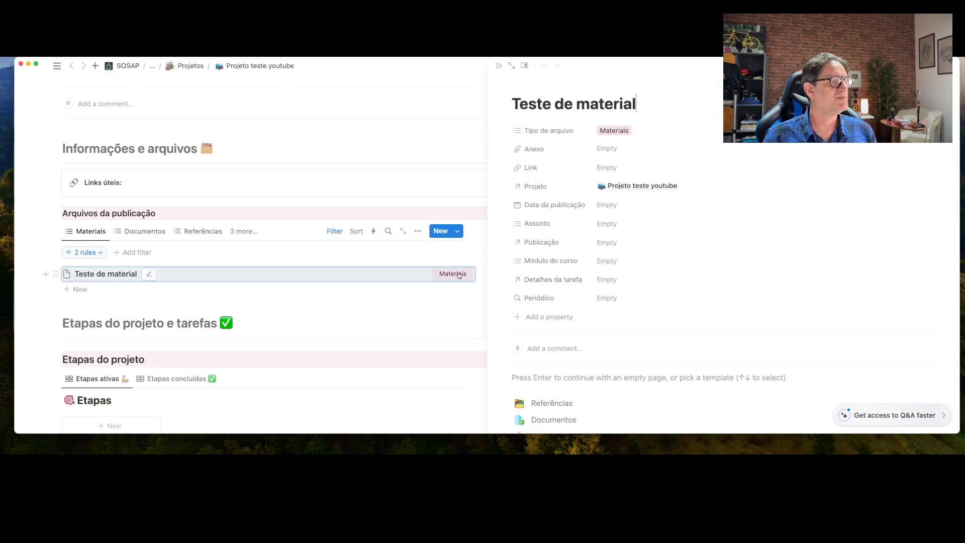
# Apply the Materiais template to Teste de material and open its Manuais subject card
pyautogui.scroll(-5, 548, 282)
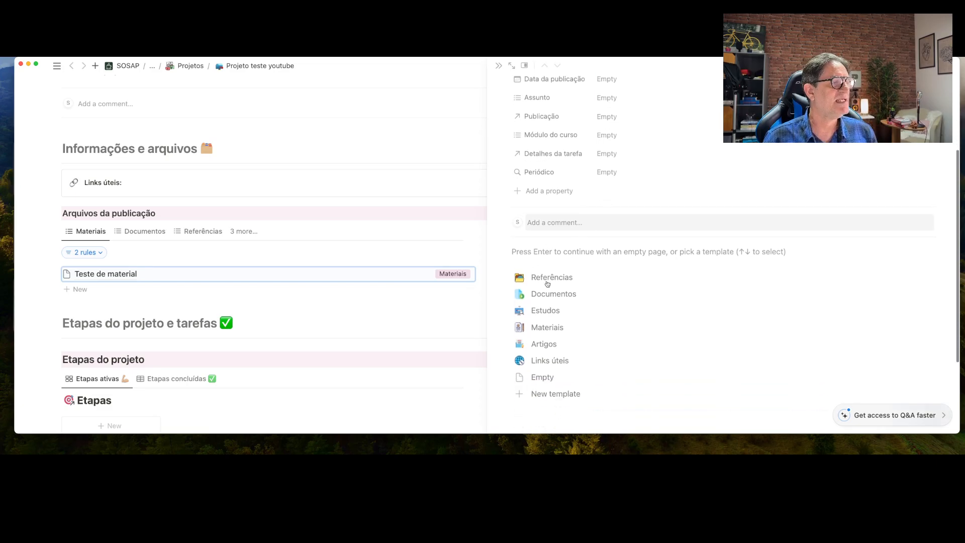
pyautogui.scroll(-1, 547, 284)
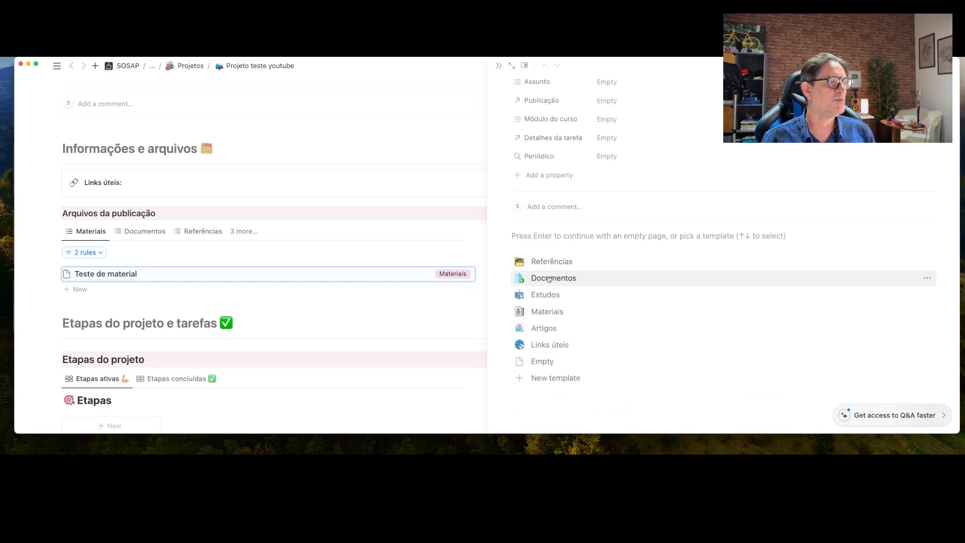
pyautogui.click(544, 312)
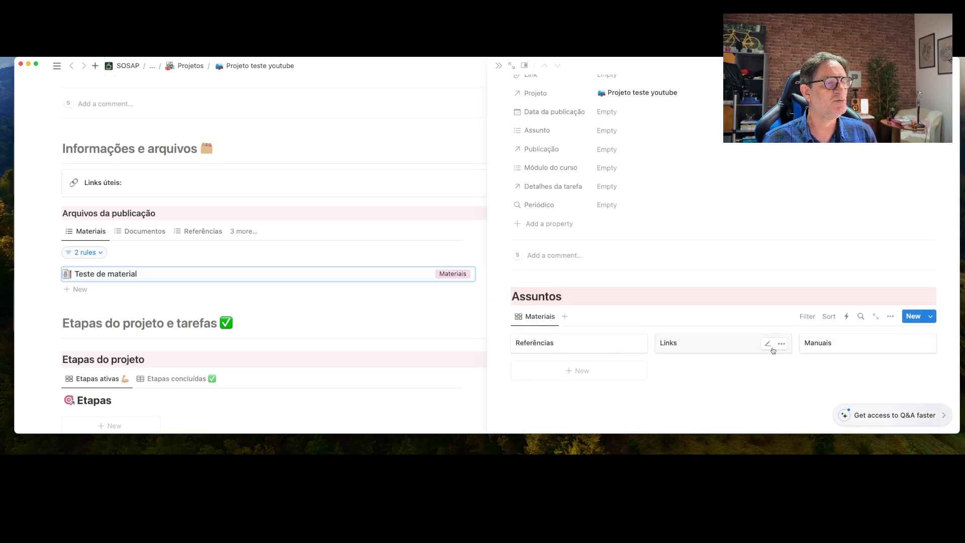
pyautogui.click(829, 346)
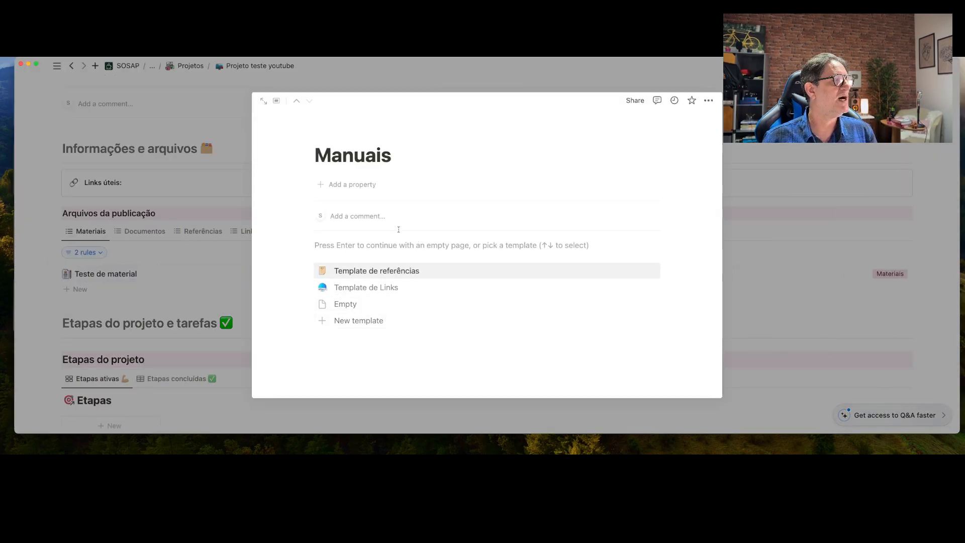
# Apply Template de referências to Manuais, loading its DOC/HTTPS/PDF Referências board
pyautogui.click(352, 273)
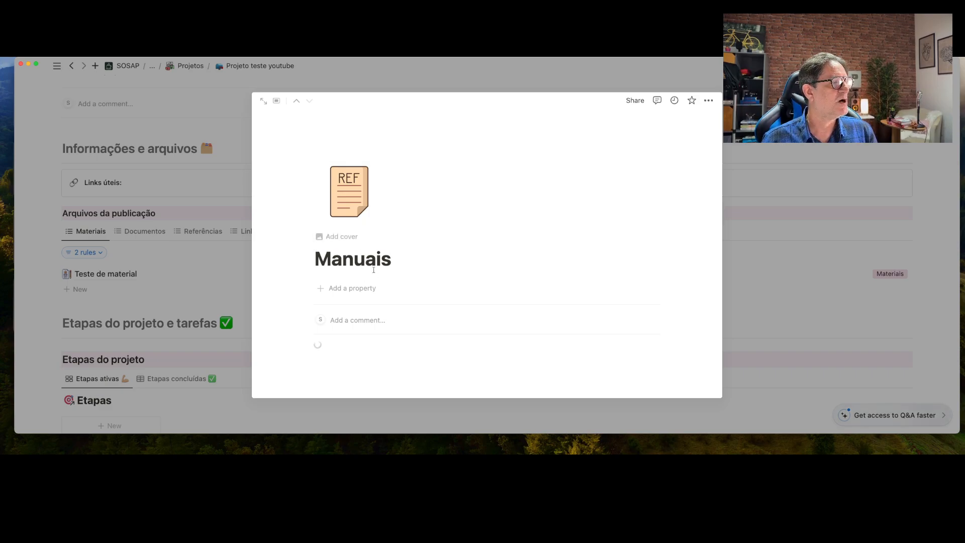
pyautogui.scroll(-1, 373, 270)
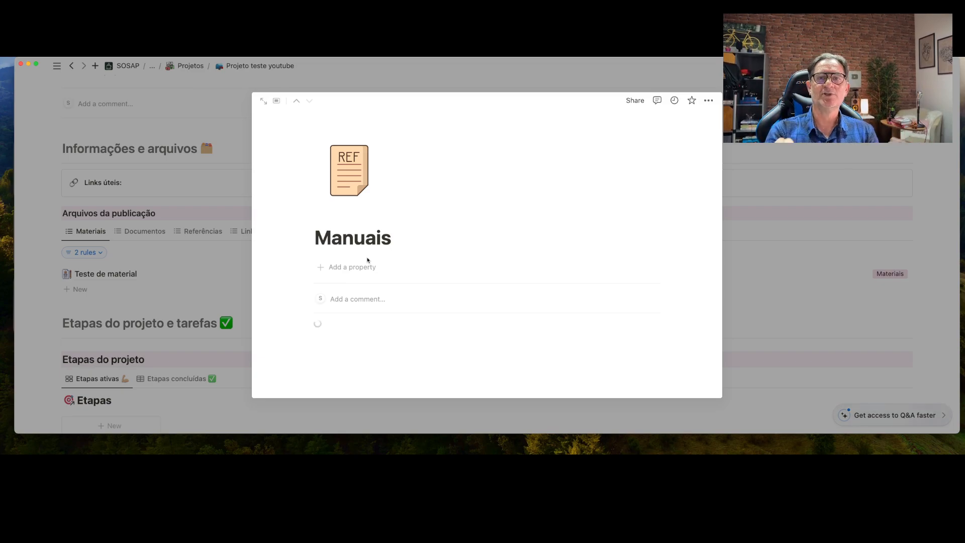
pyautogui.scroll(-3, 367, 263)
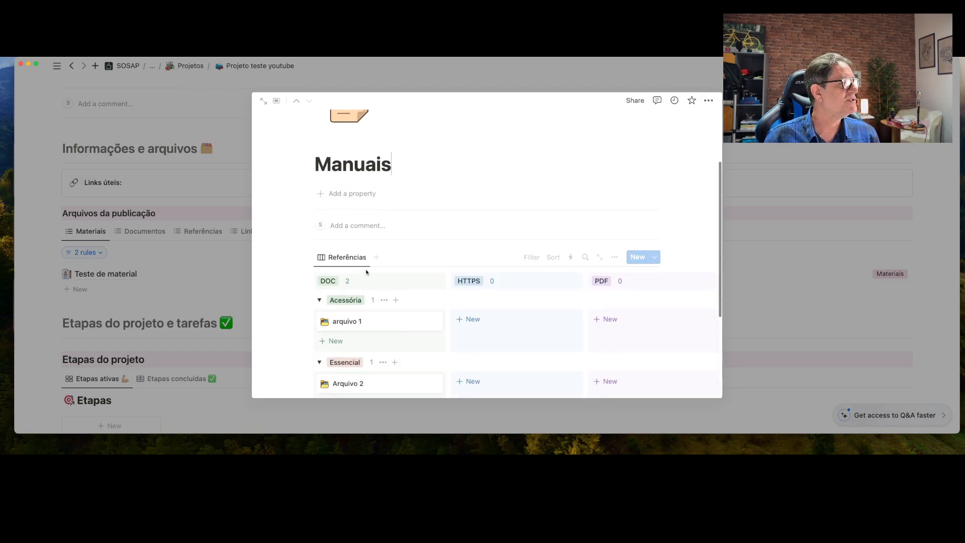
# Add an Importante card named 'Manual de instrução do software' and open it
pyautogui.scroll(-2, 366, 272)
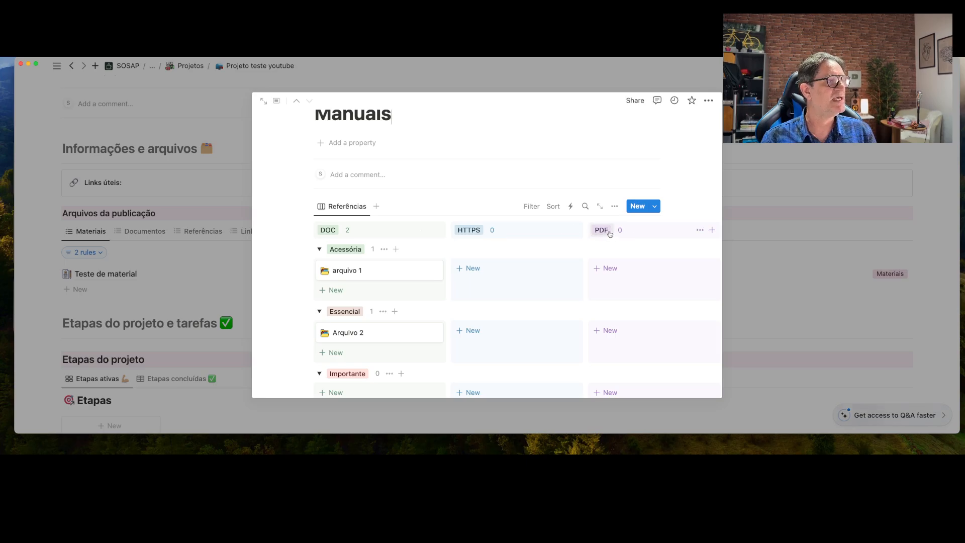
pyautogui.scroll(-2, 609, 233)
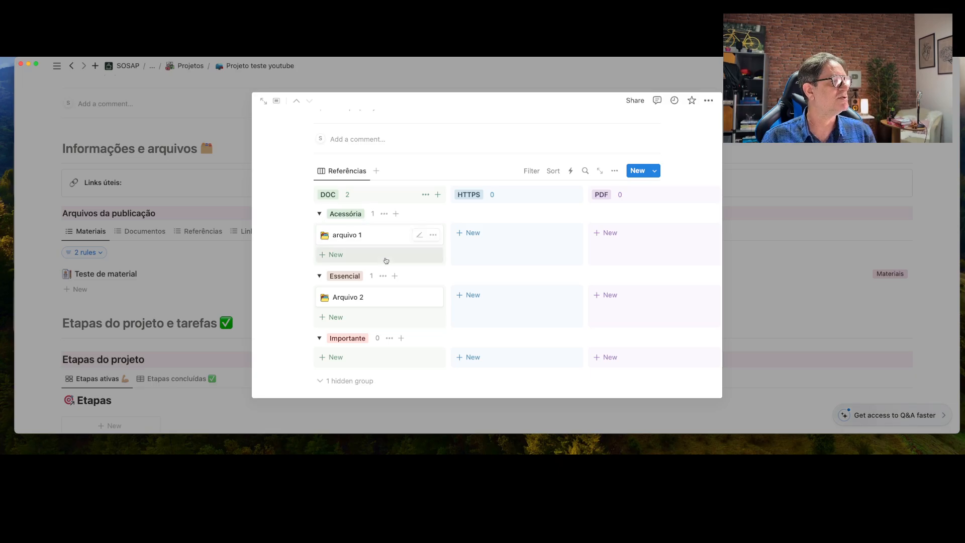
pyautogui.scroll(-2, 386, 261)
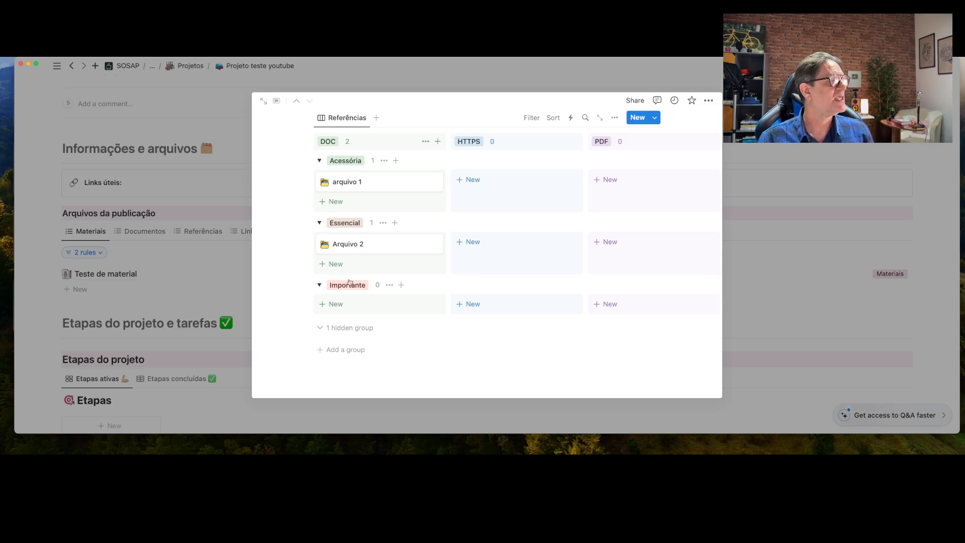
pyautogui.click(335, 304)
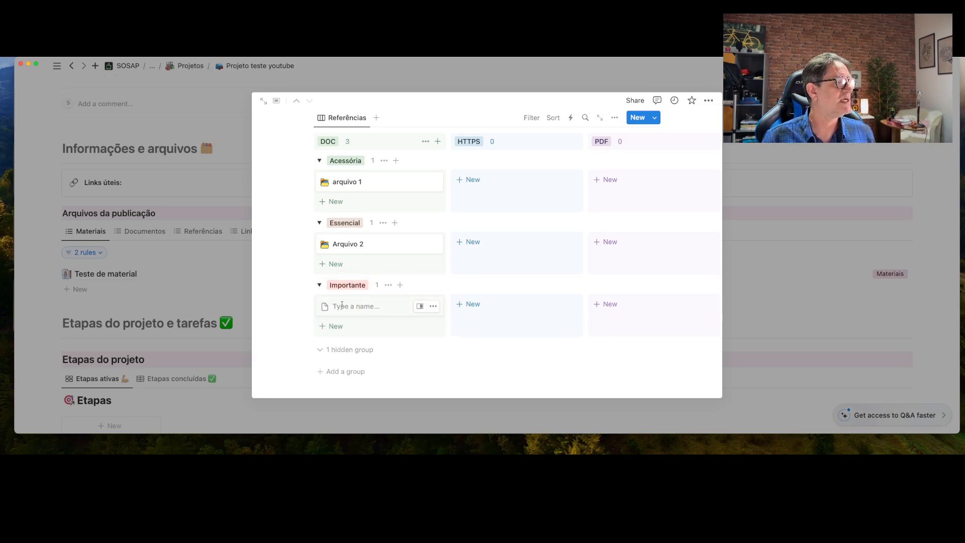
pyautogui.write('M')
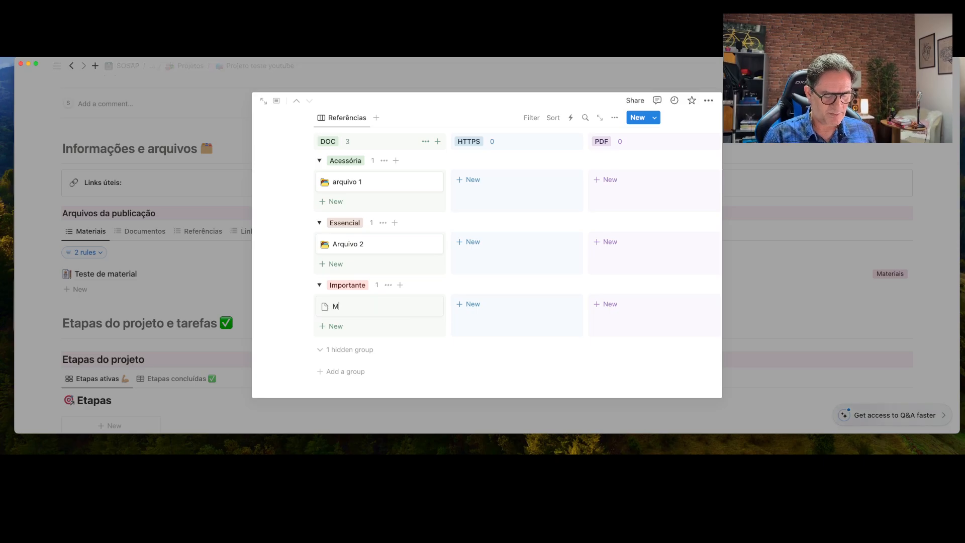
pyautogui.write('anual de instruç')
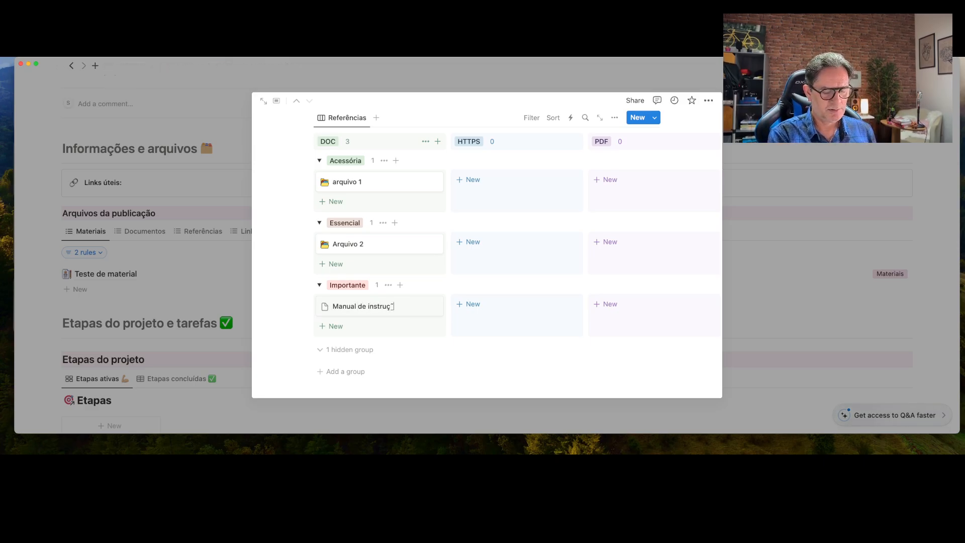
pyautogui.write('ão do sof')
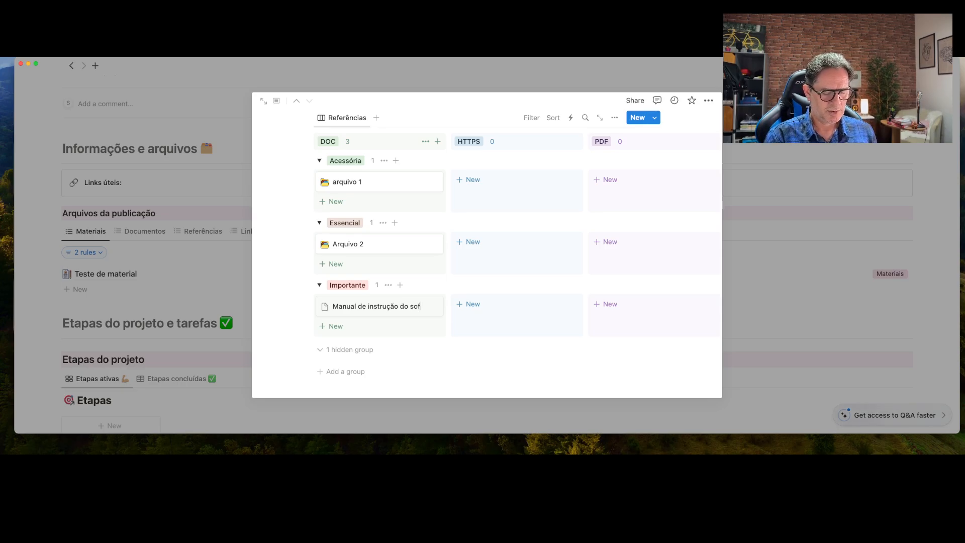
pyautogui.write('tware')
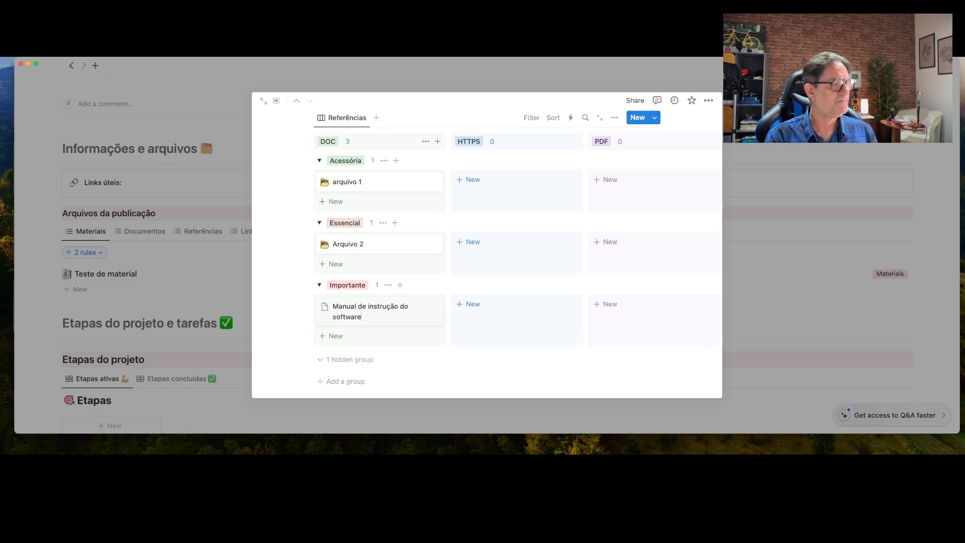
pyautogui.press('Return')
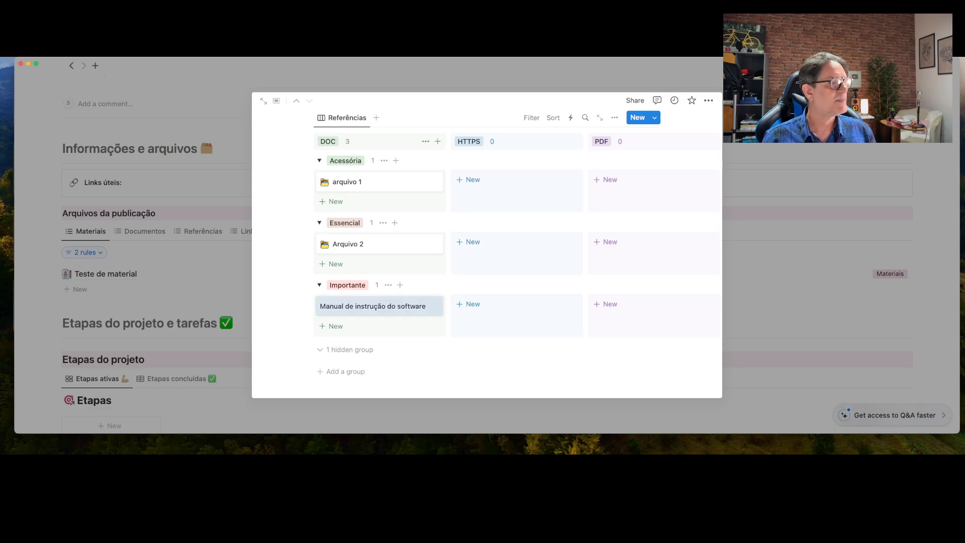
pyautogui.click(359, 307)
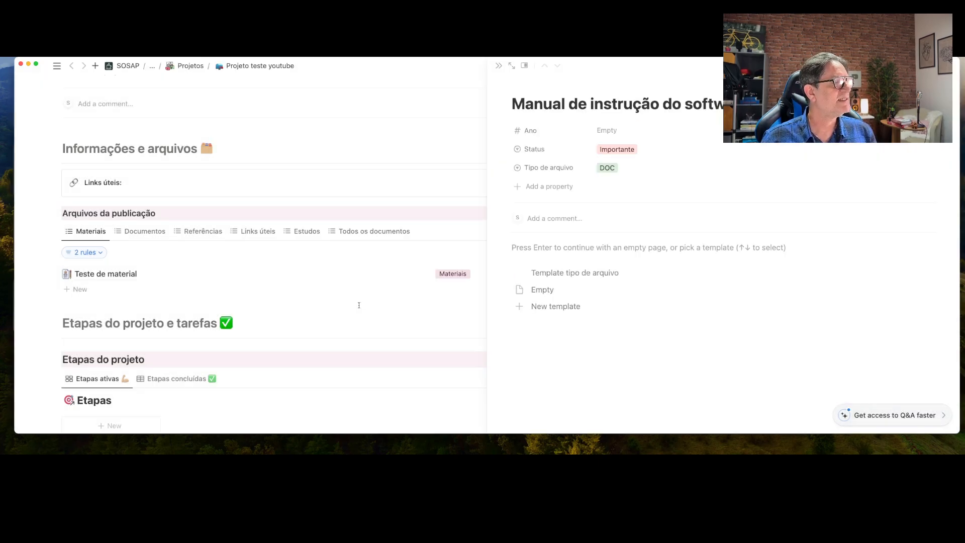
# Apply the Template tipo de arquivo template to the entry and set Ano to 2024
pyautogui.click(558, 277)
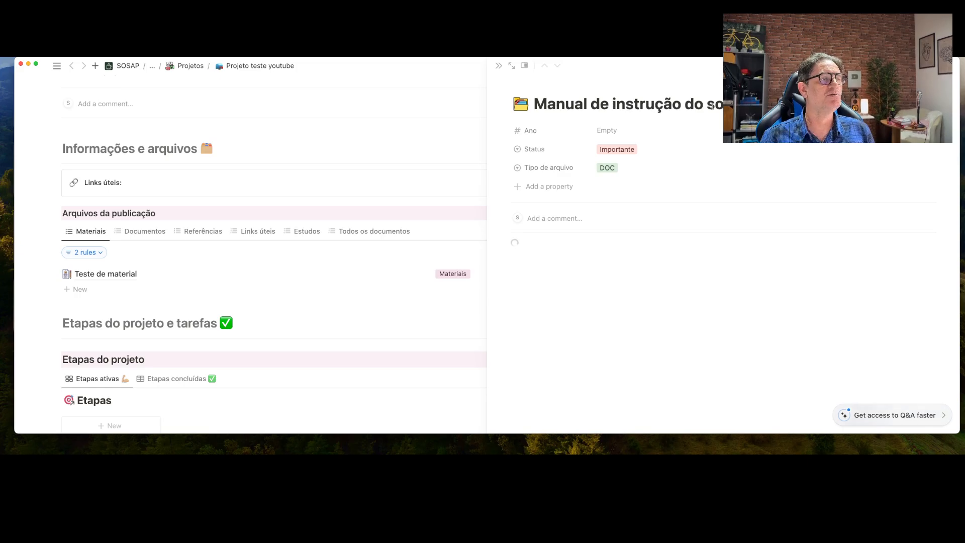
pyautogui.click(621, 129)
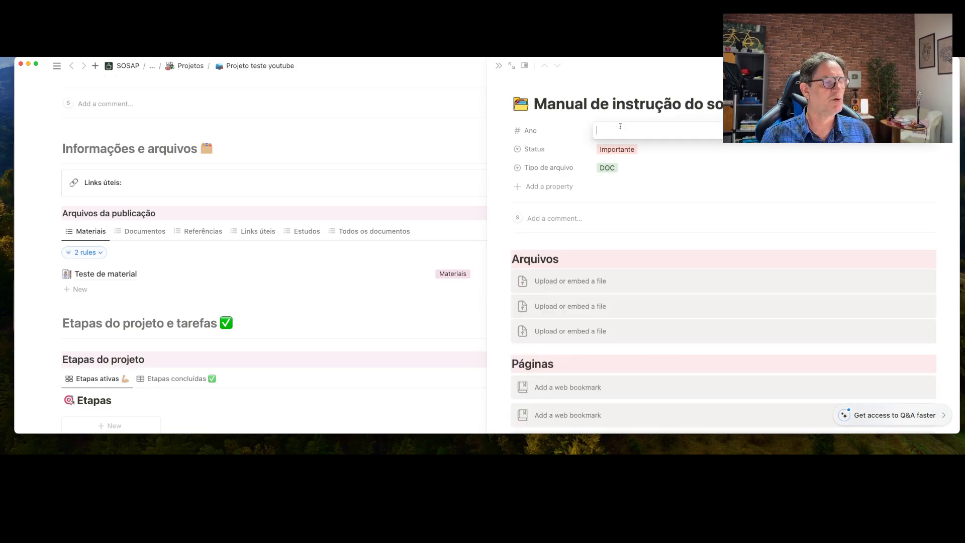
pyautogui.write('2024')
pyautogui.press('Return')
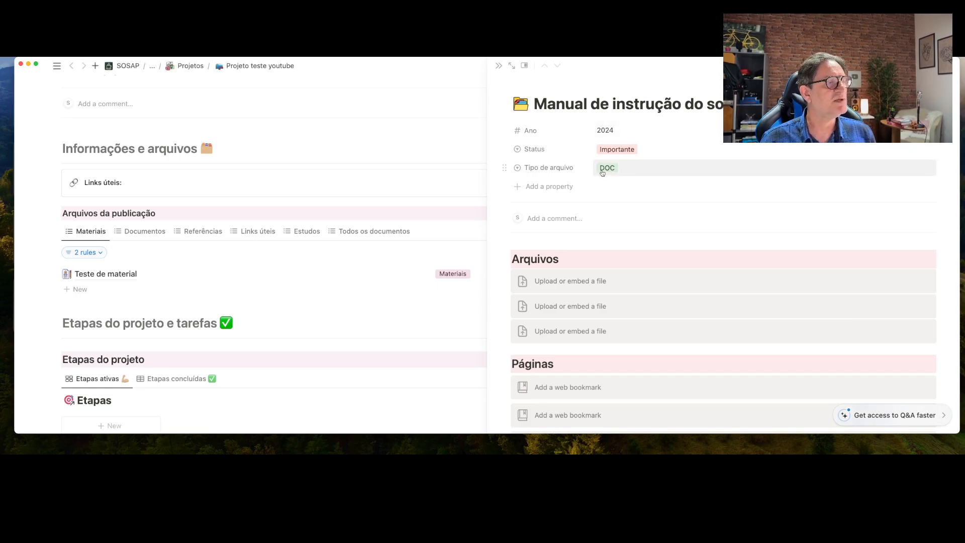
# Try uploading a file to the first upload block, then cancel the file picker and dismiss the popup
pyautogui.click(566, 282)
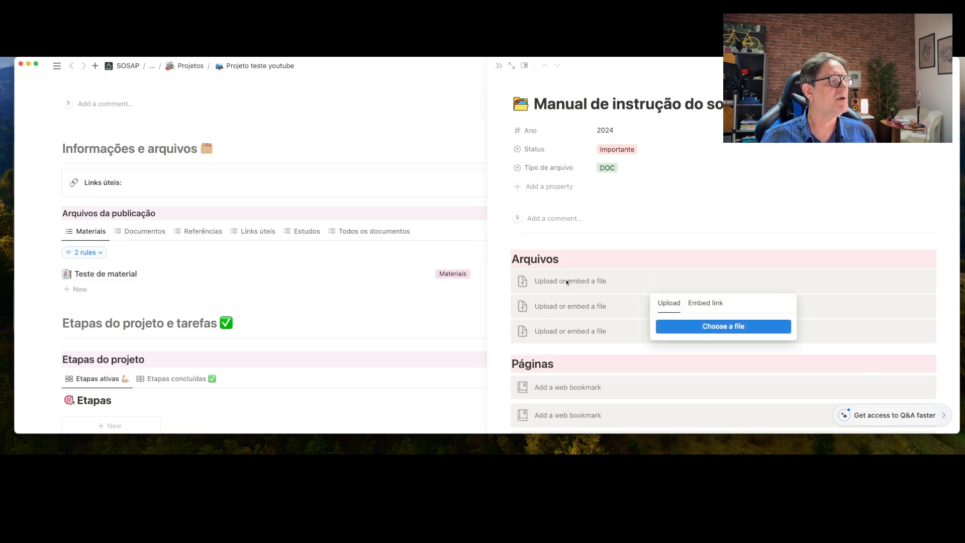
pyautogui.click(717, 331)
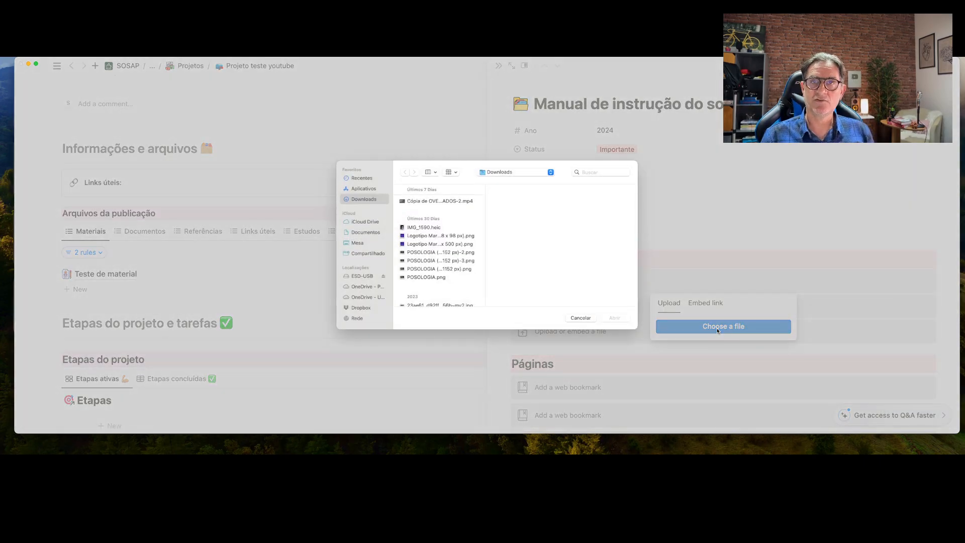
pyautogui.click(580, 318)
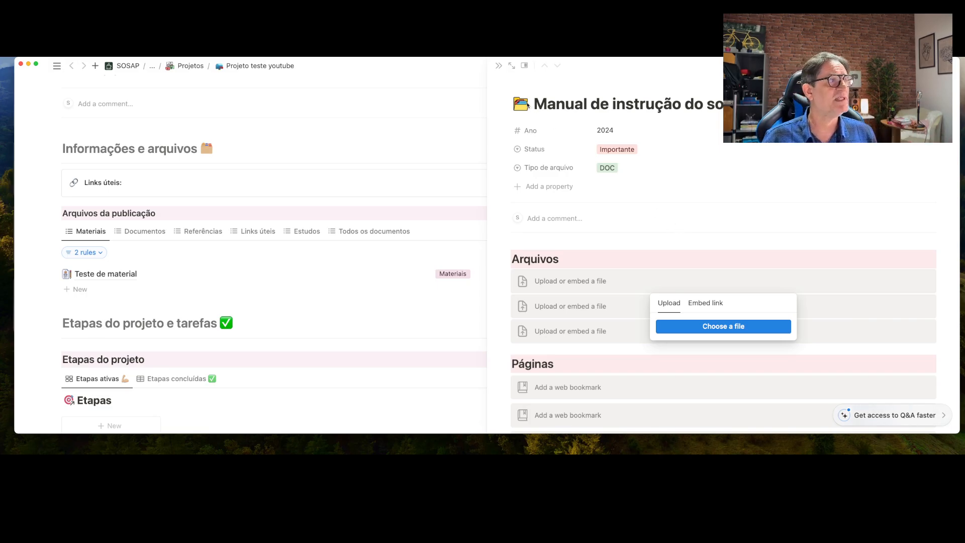
pyautogui.click(497, 66)
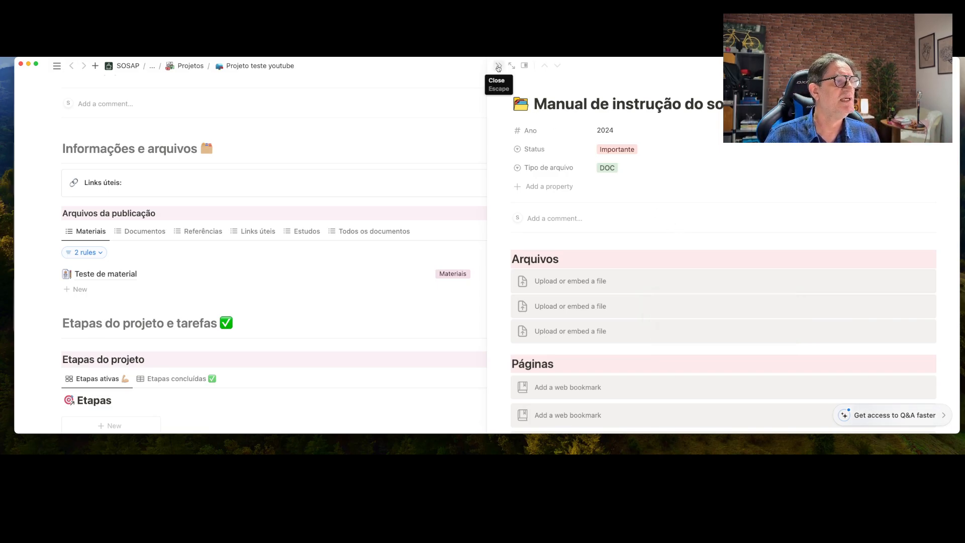
# Close the instruction manual entry's side peek to return to the full project page
pyautogui.scroll(-3, 583, 294)
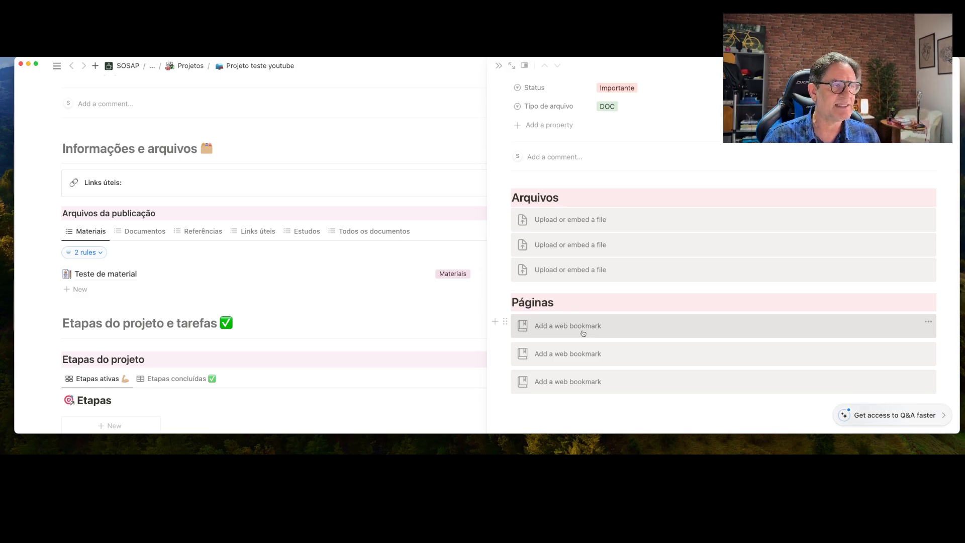
pyautogui.click(498, 65)
pyautogui.scroll(1, 538, 189)
pyautogui.scroll(-1, 538, 189)
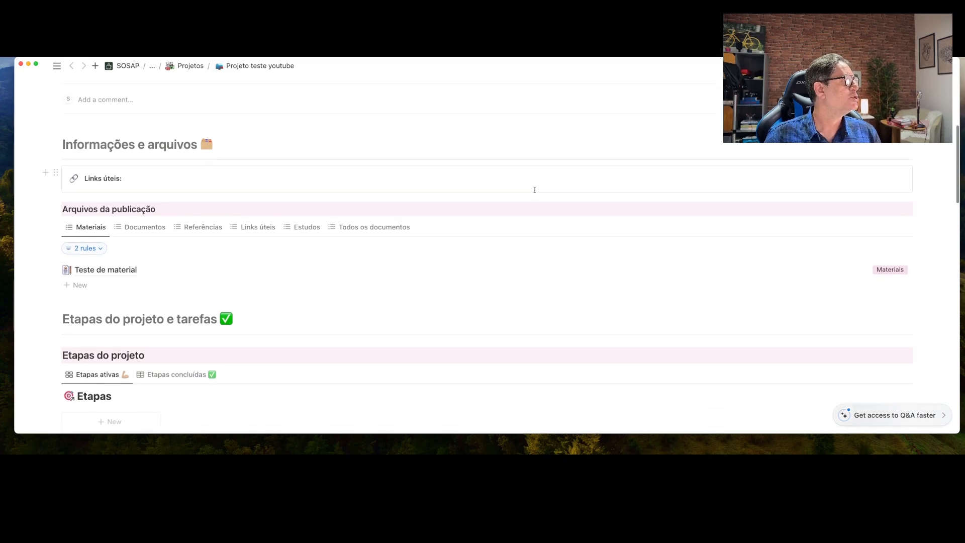
# Browse the Documentos, Referências, Links úteis and Estudos views, ending on Todos os documentos
pyautogui.click(140, 229)
pyautogui.click(203, 228)
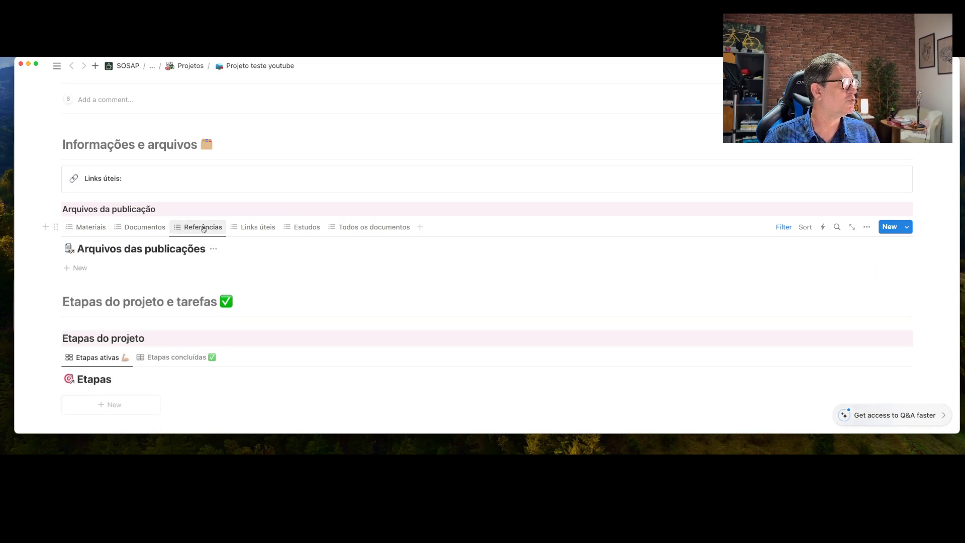
pyautogui.click(258, 227)
pyautogui.click(305, 227)
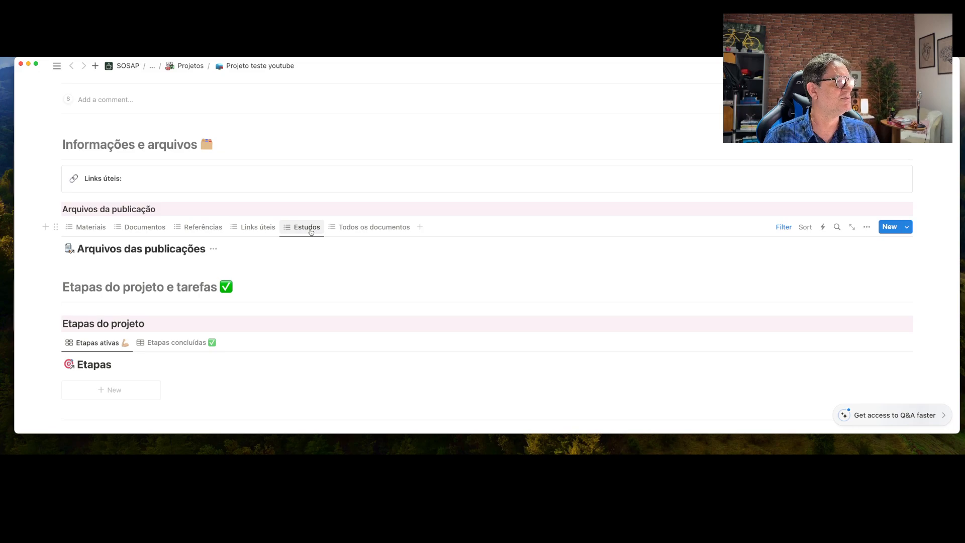
pyautogui.click(348, 229)
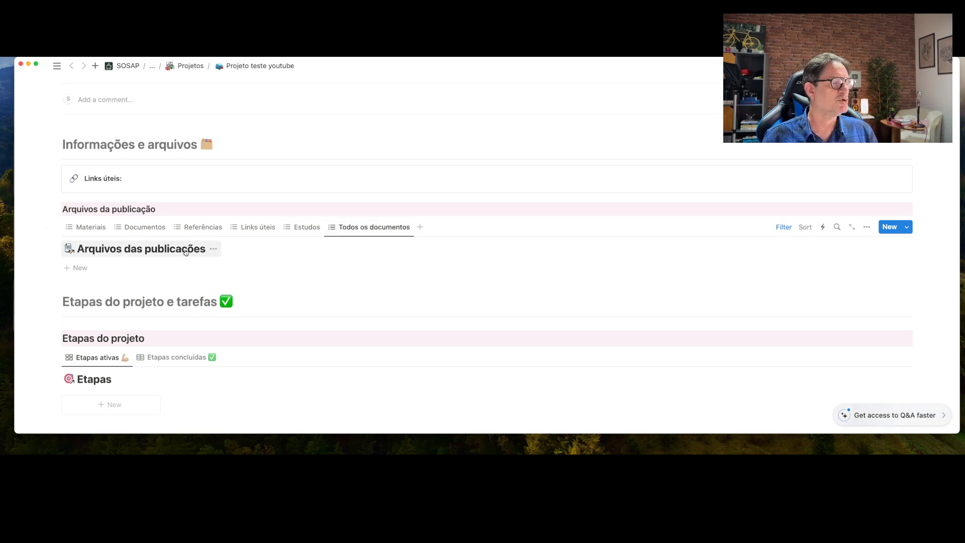
pyautogui.scroll(-2, 166, 247)
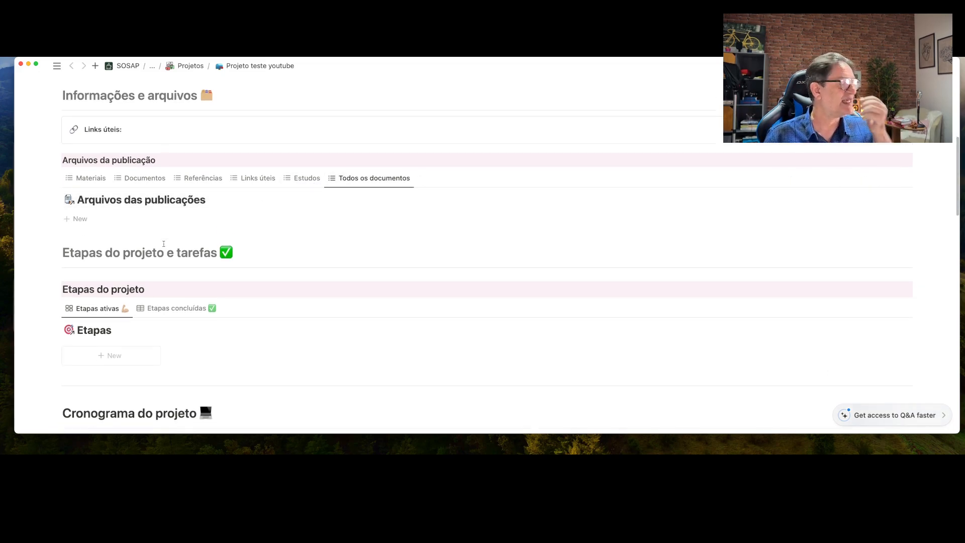
pyautogui.scroll(-3, 163, 243)
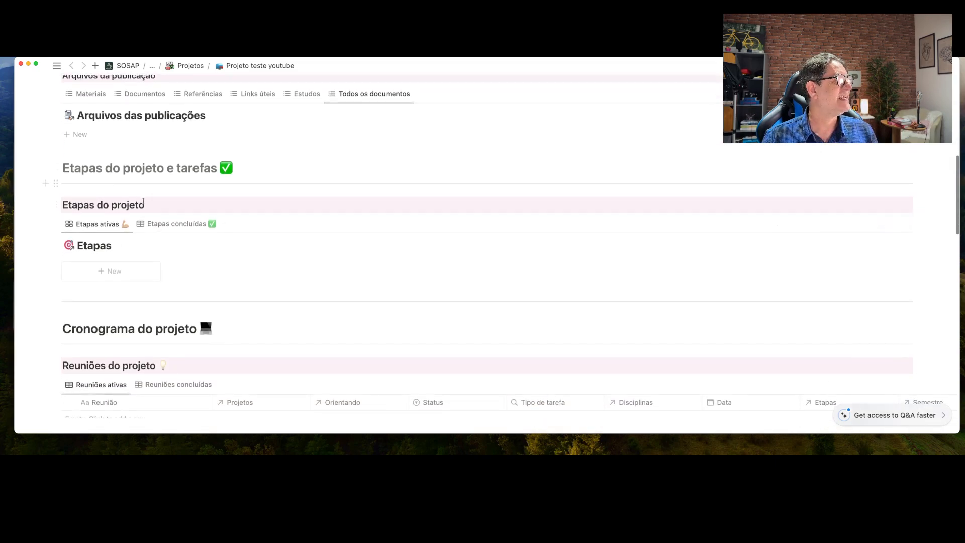
pyautogui.scroll(-2, 151, 211)
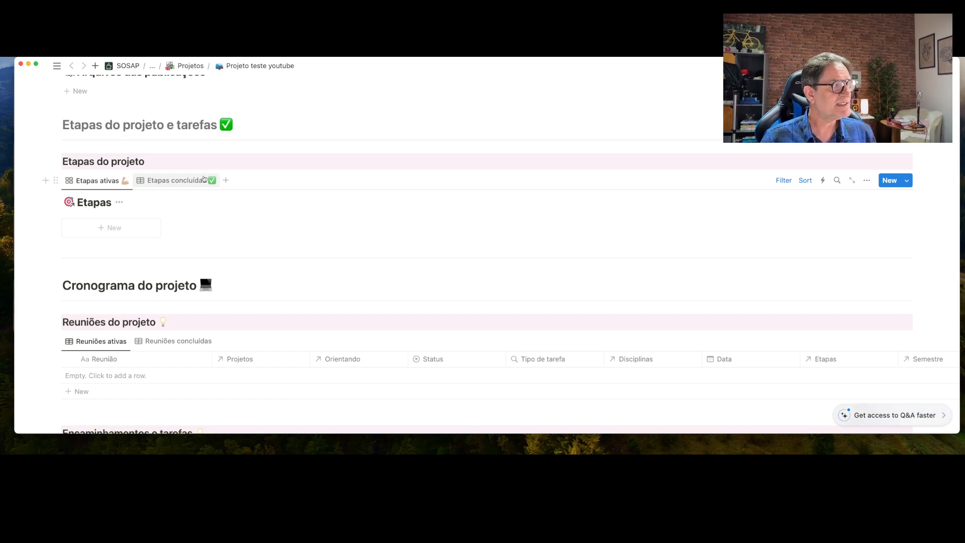
# Switch the Etapas ativas Projeto filter from Template para projetos to Projeto teste youtube, then add a stage card
pyautogui.click(783, 181)
pyautogui.click(782, 182)
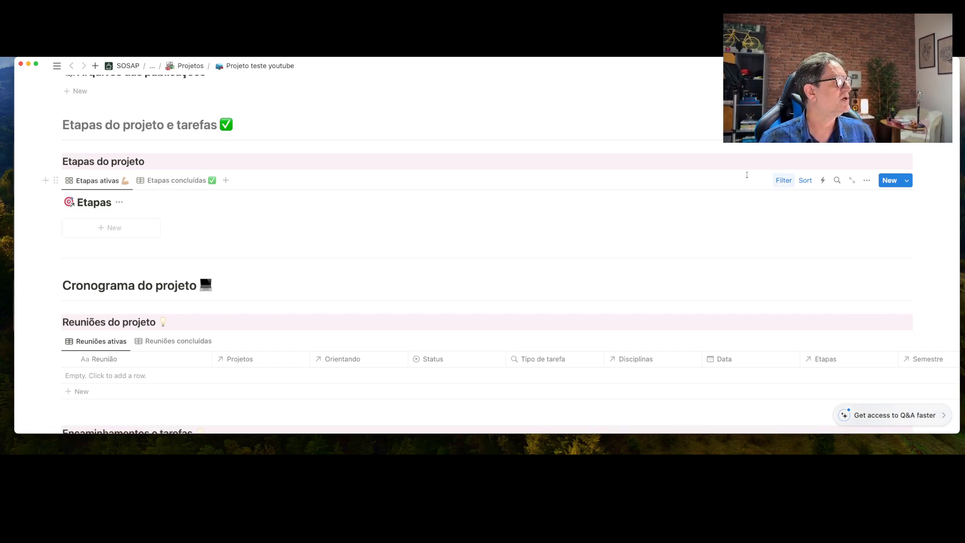
pyautogui.click(784, 184)
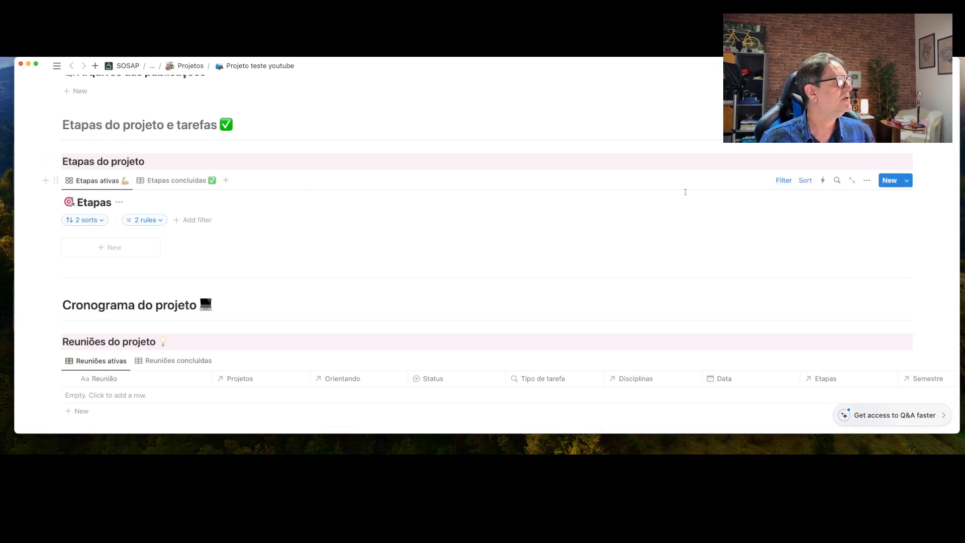
pyautogui.click(160, 220)
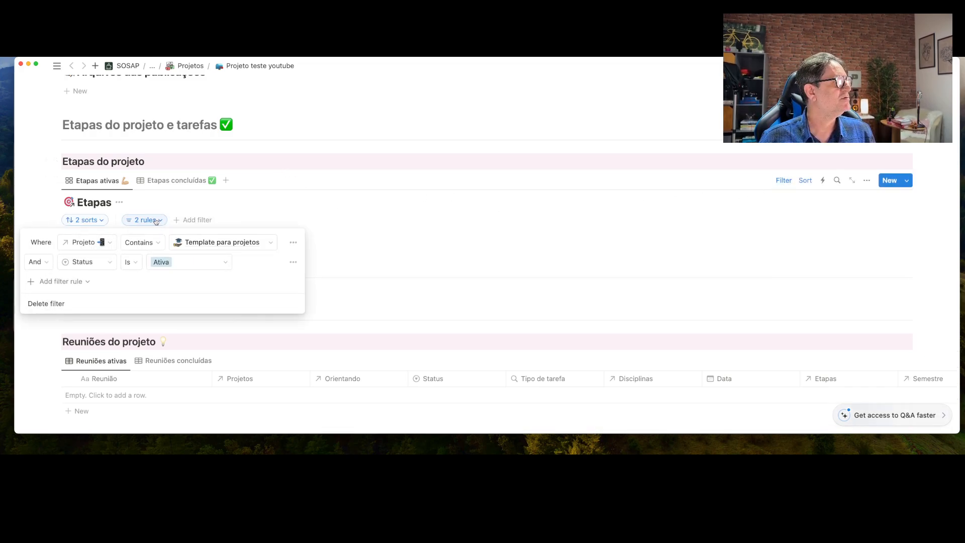
pyautogui.click(272, 243)
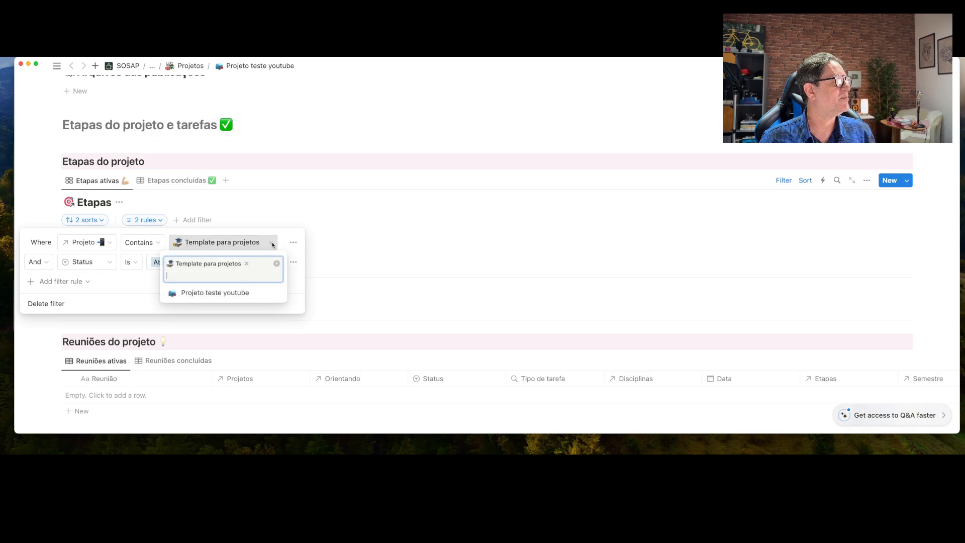
pyautogui.click(224, 295)
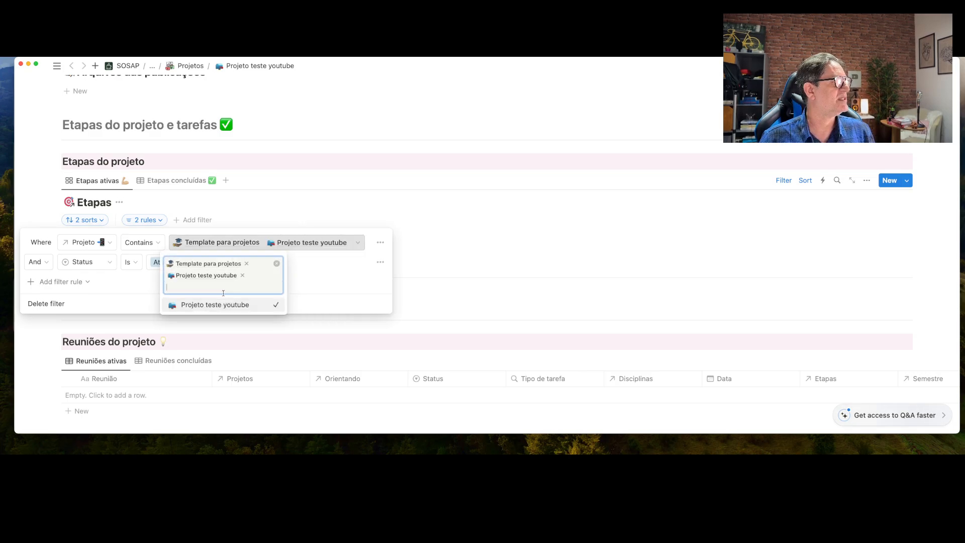
pyautogui.click(246, 263)
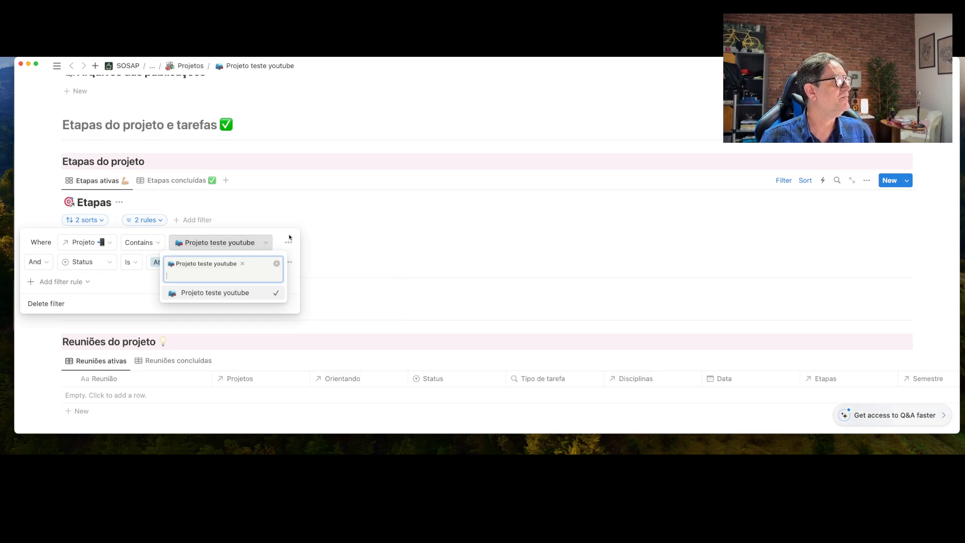
pyautogui.press('Escape')
pyautogui.click(313, 161)
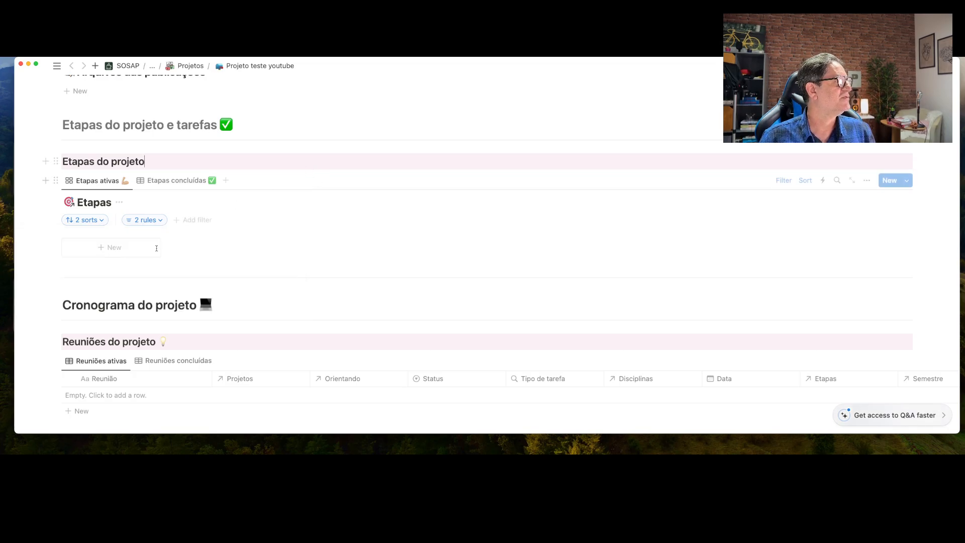
pyautogui.click(114, 247)
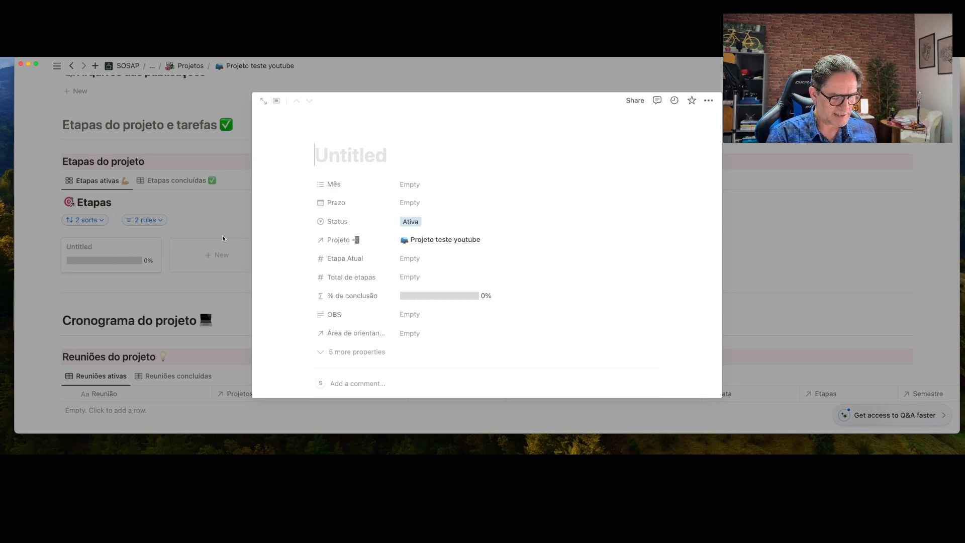
# Title the new stage 'Escrever o projeto' and set Mês to Janeiro
pyautogui.write('Escrever ')
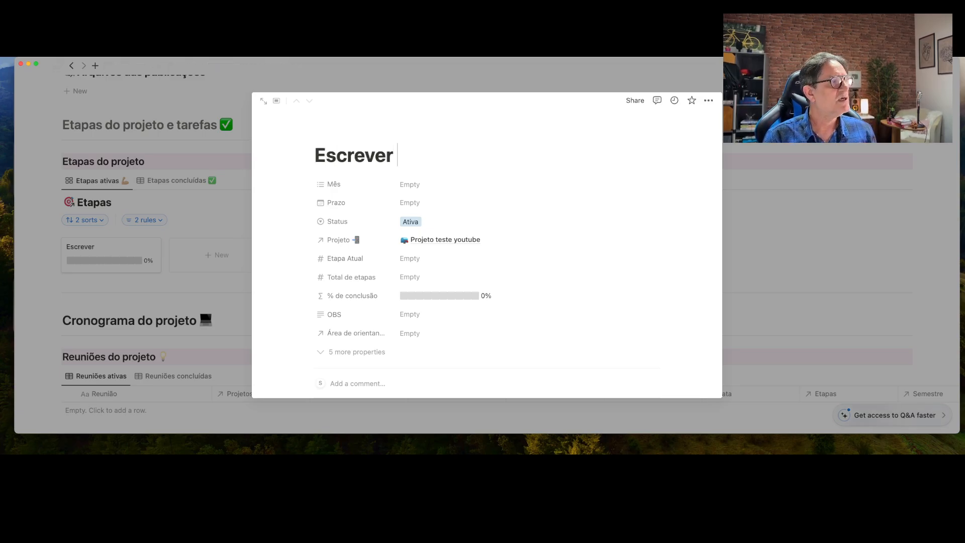
pyautogui.write('o proje')
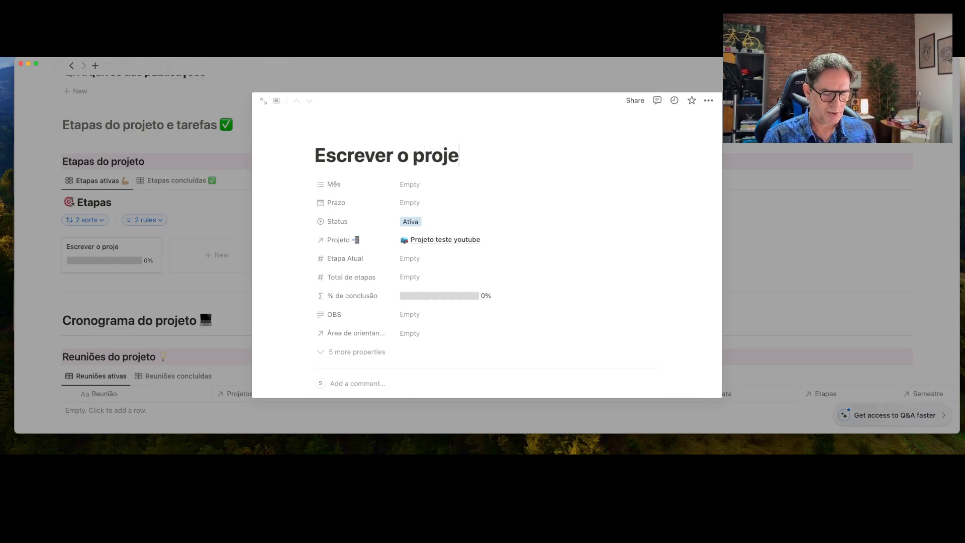
pyautogui.write('to')
pyautogui.press('Return')
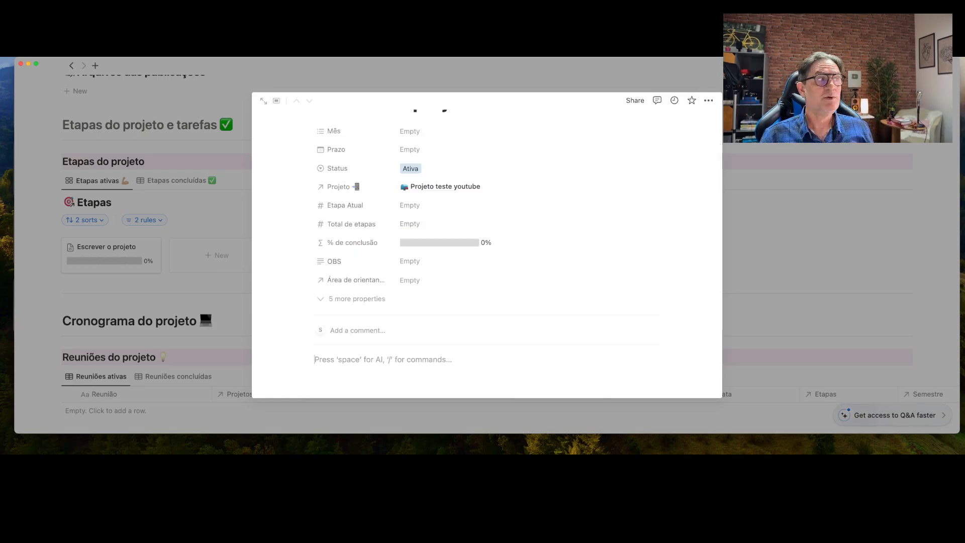
pyautogui.scroll(2, 380, 251)
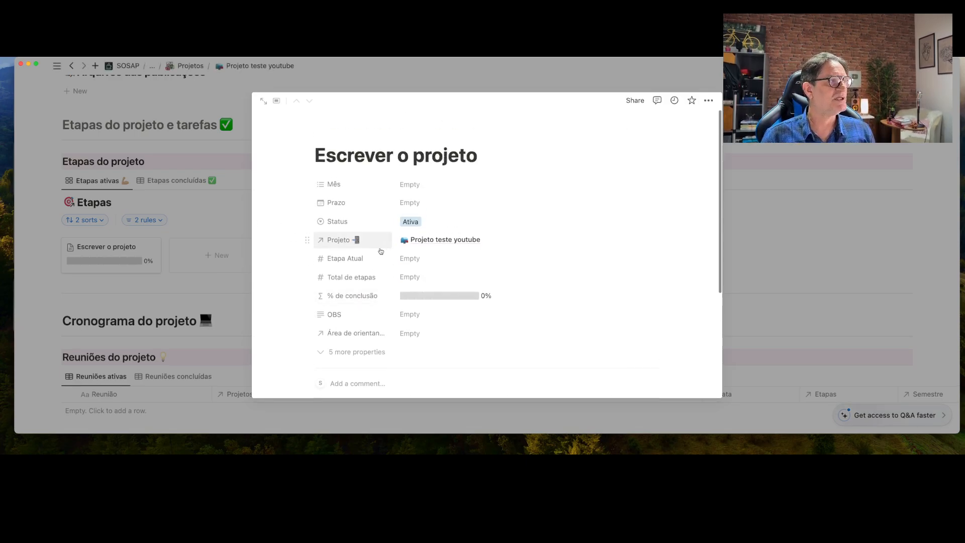
pyautogui.click(415, 185)
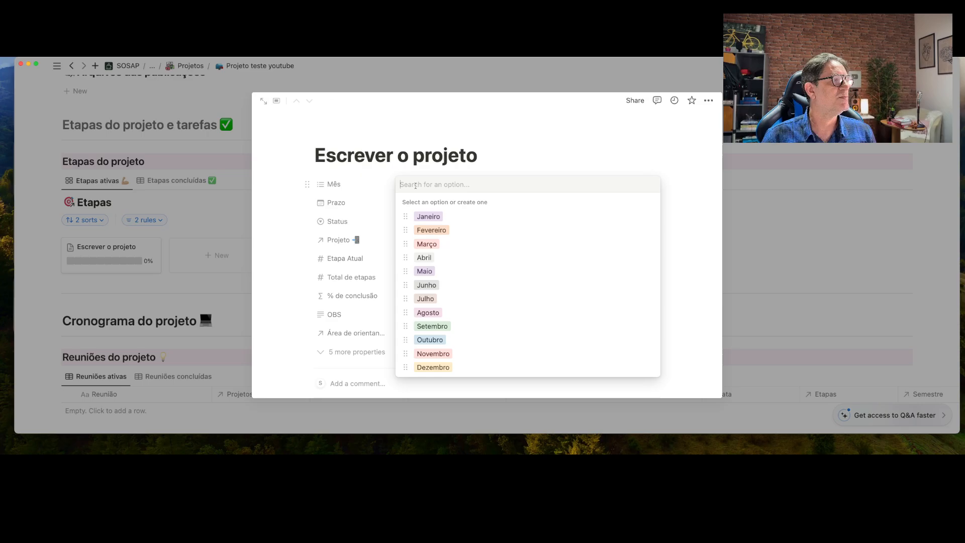
pyautogui.click(436, 216)
pyautogui.click(683, 229)
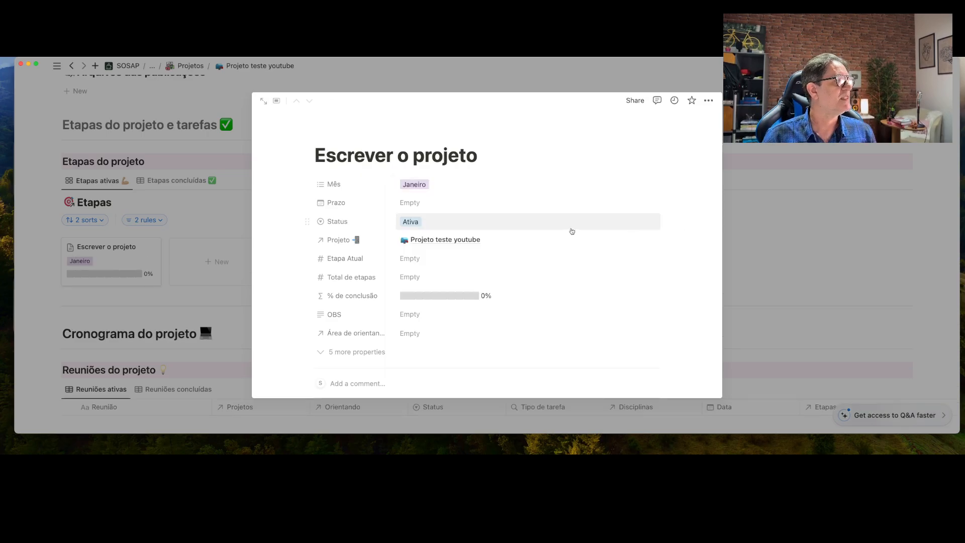
# Set the Prazo deadline to run from 12/01/2024 to 31/01/2024
pyautogui.click(412, 203)
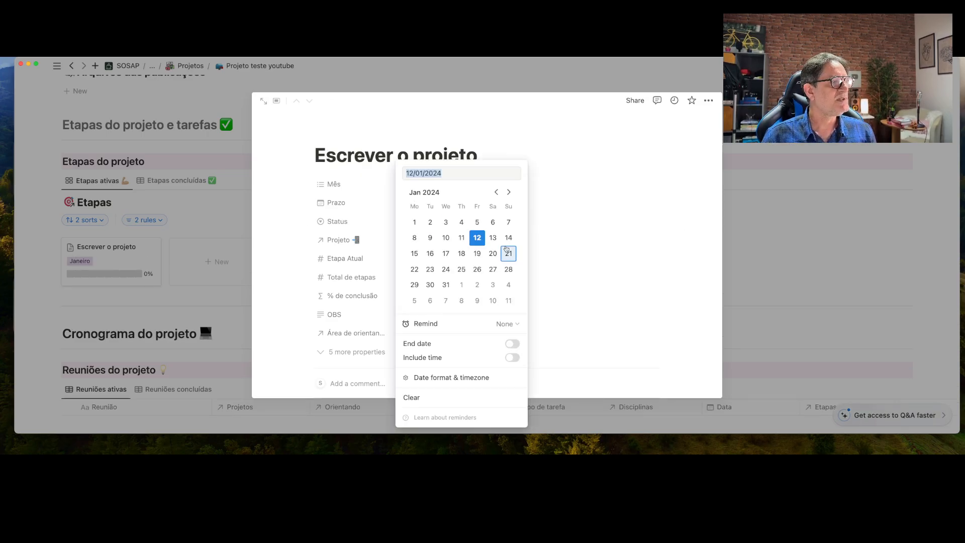
pyautogui.click(477, 238)
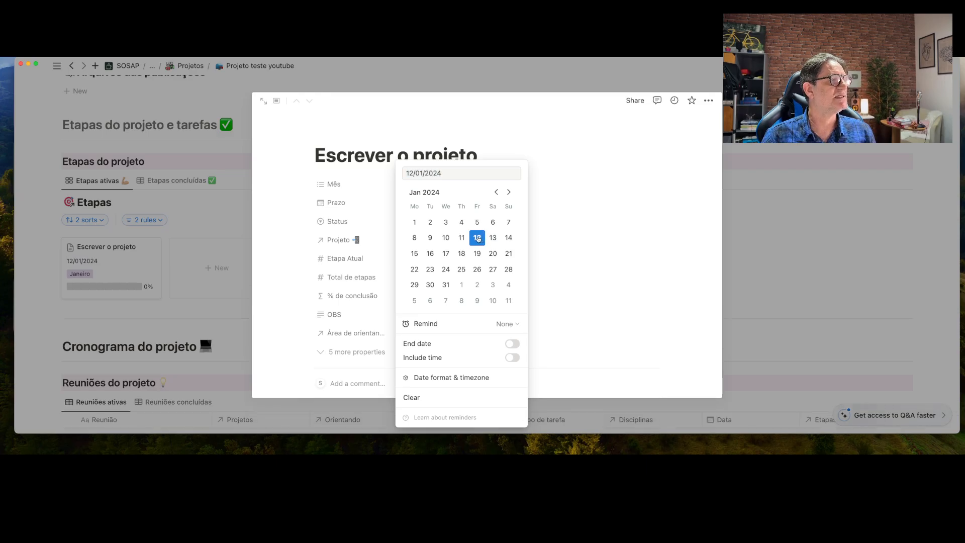
pyautogui.click(514, 345)
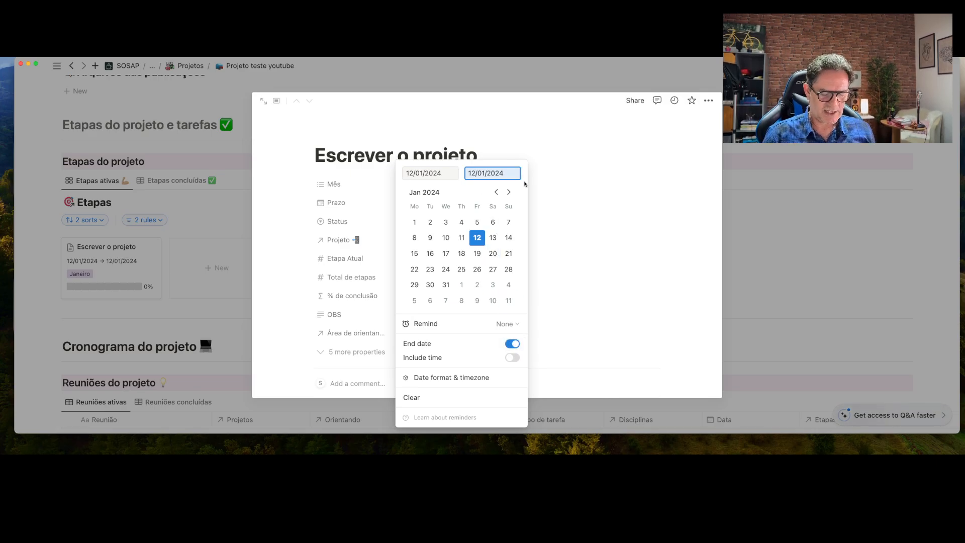
pyautogui.hotkey('shift', 'Left')
pyautogui.hotkey('shift', 'Left')
pyautogui.write('31')
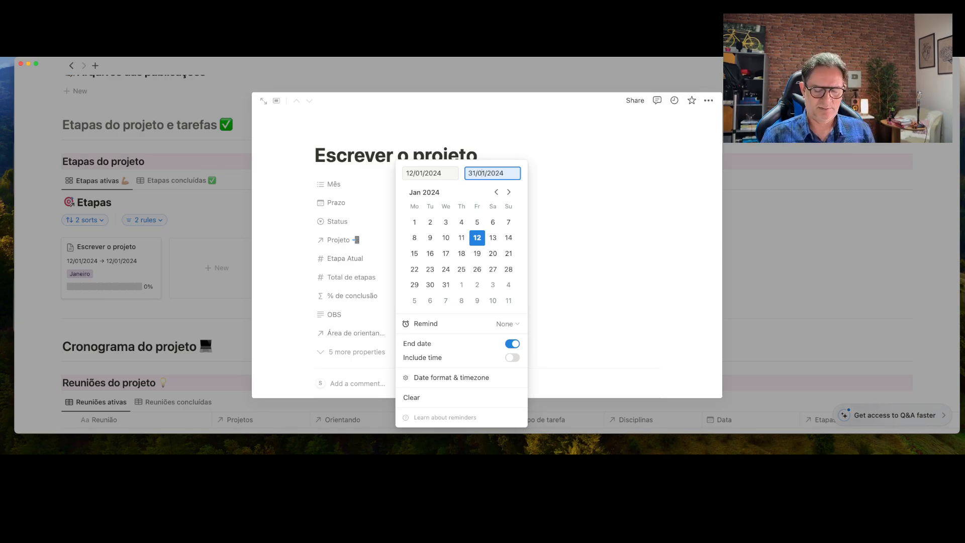
pyautogui.click(577, 252)
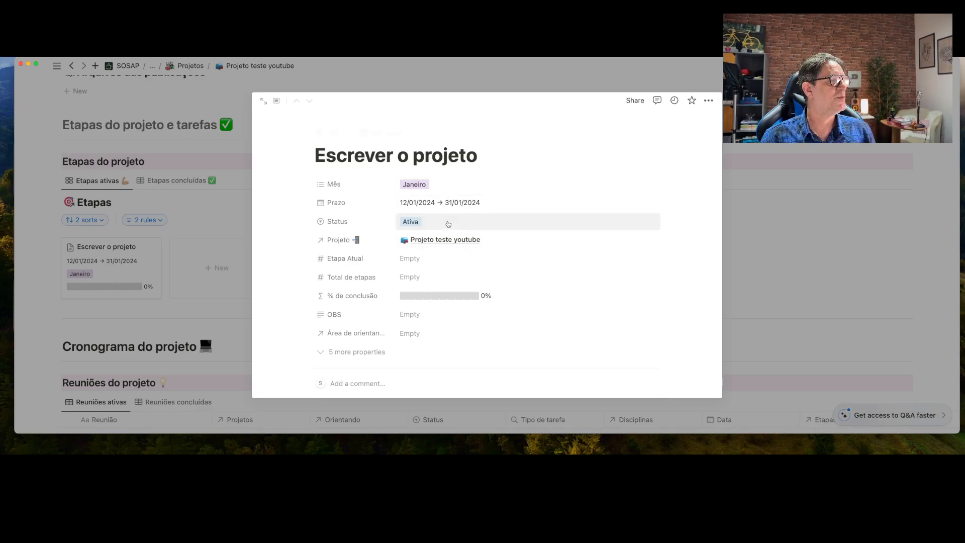
# Set Total de etapas to 3 and Etapa Atual to 0
pyautogui.scroll(-2, 448, 224)
pyautogui.click(415, 224)
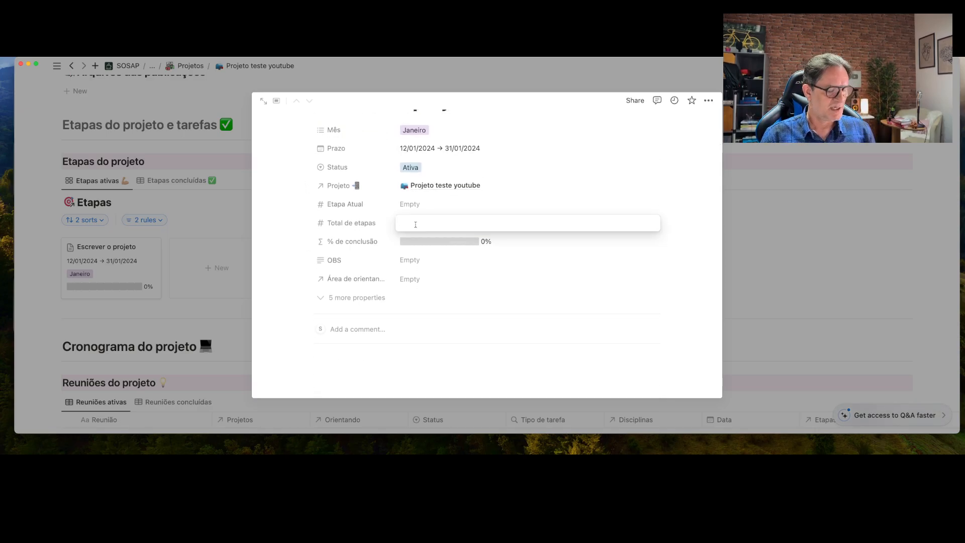
pyautogui.write('3')
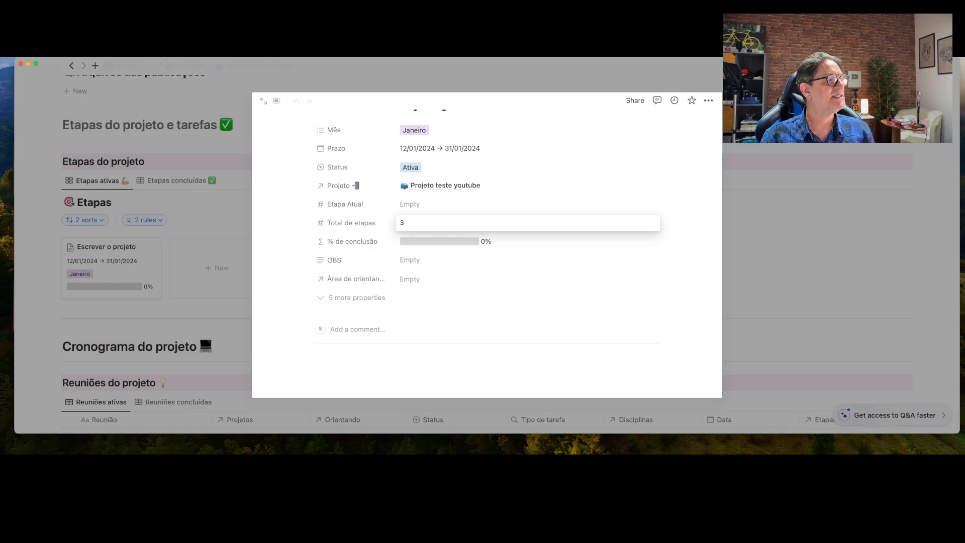
pyautogui.press('Return')
pyautogui.click(415, 205)
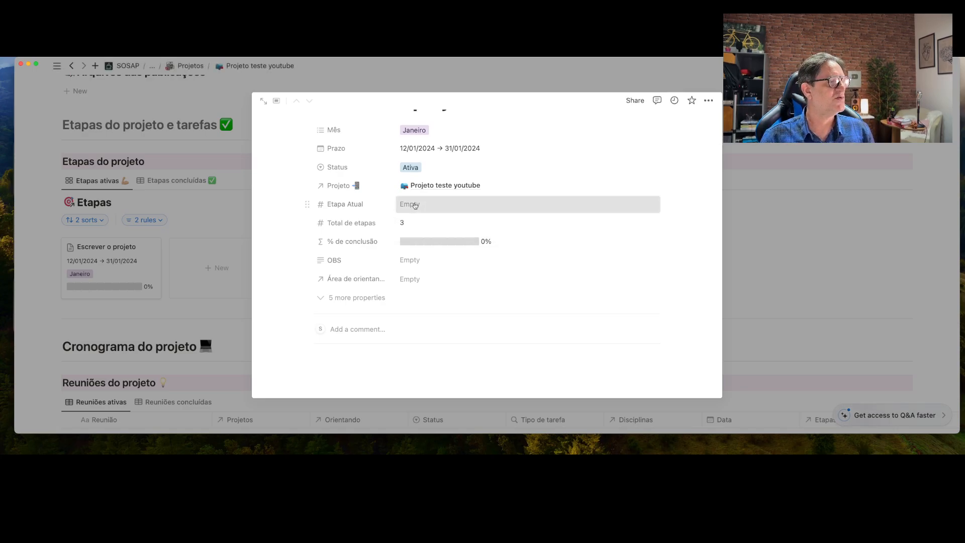
pyautogui.write('1')
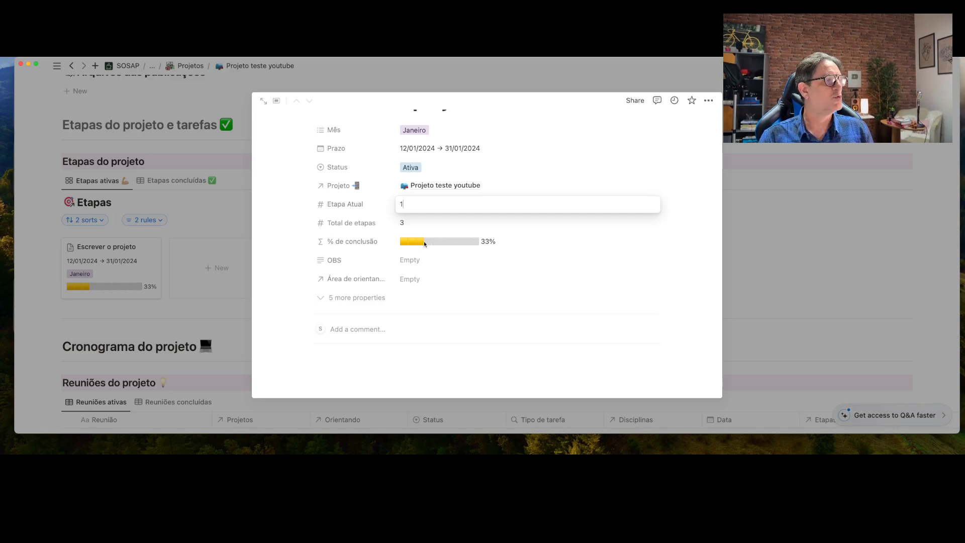
pyautogui.moveTo(412, 203); pyautogui.dragTo(386, 204)
pyautogui.write('2')
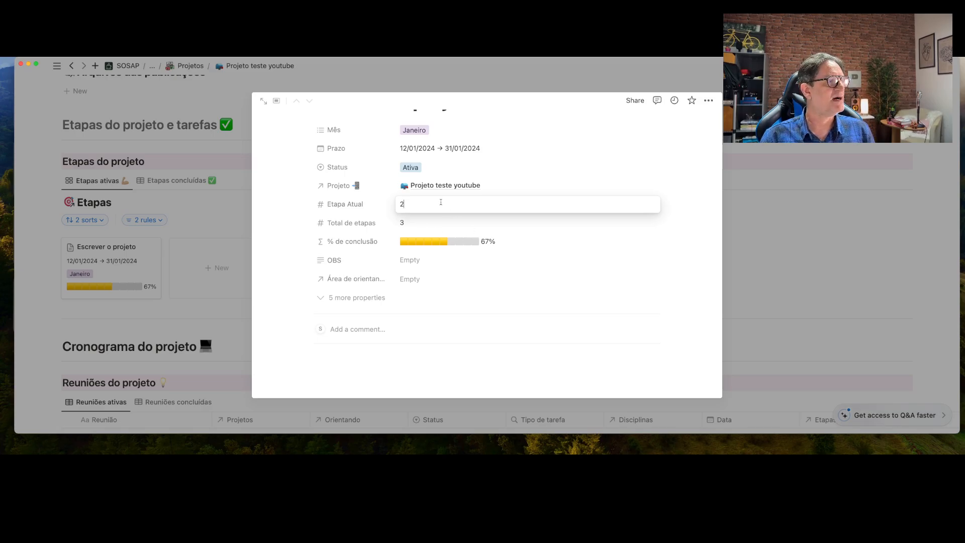
pyautogui.moveTo(423, 204); pyautogui.dragTo(376, 204)
pyautogui.write('0')
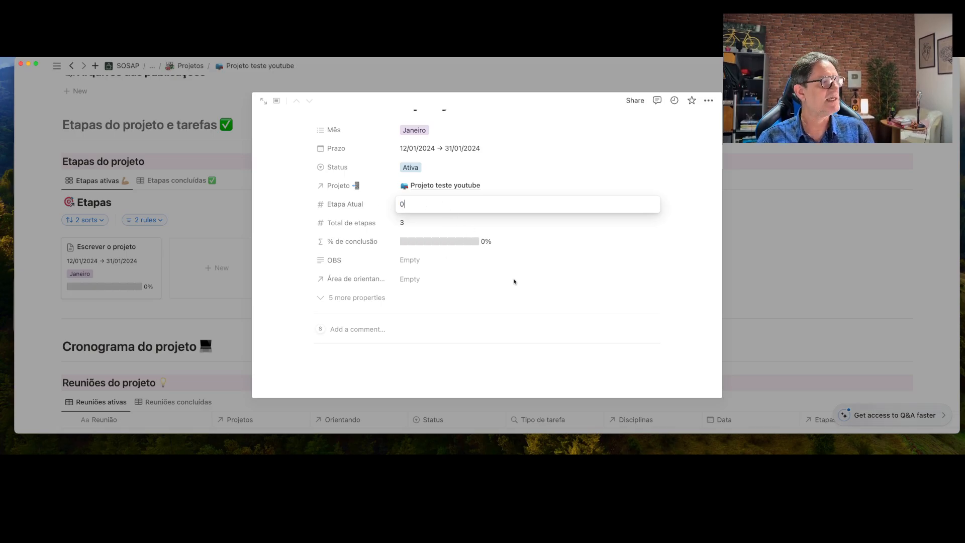
pyautogui.click(588, 301)
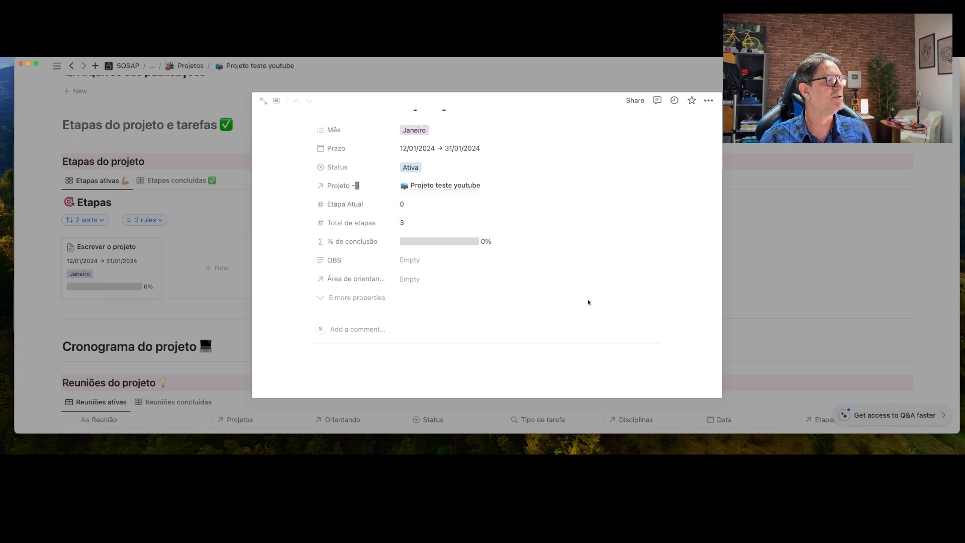
# Link Orientando teste youtube in the Área de orientandos relation
pyautogui.click(417, 279)
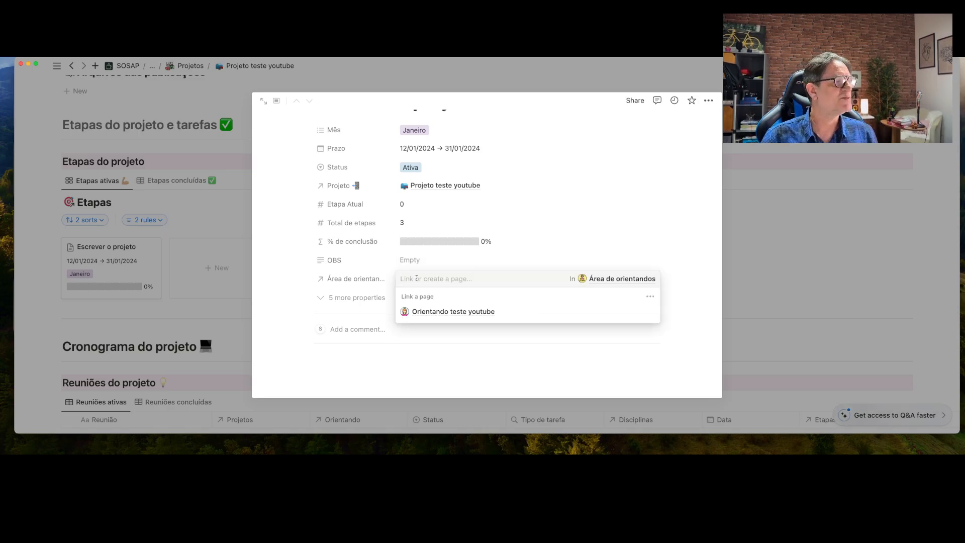
pyautogui.click(442, 312)
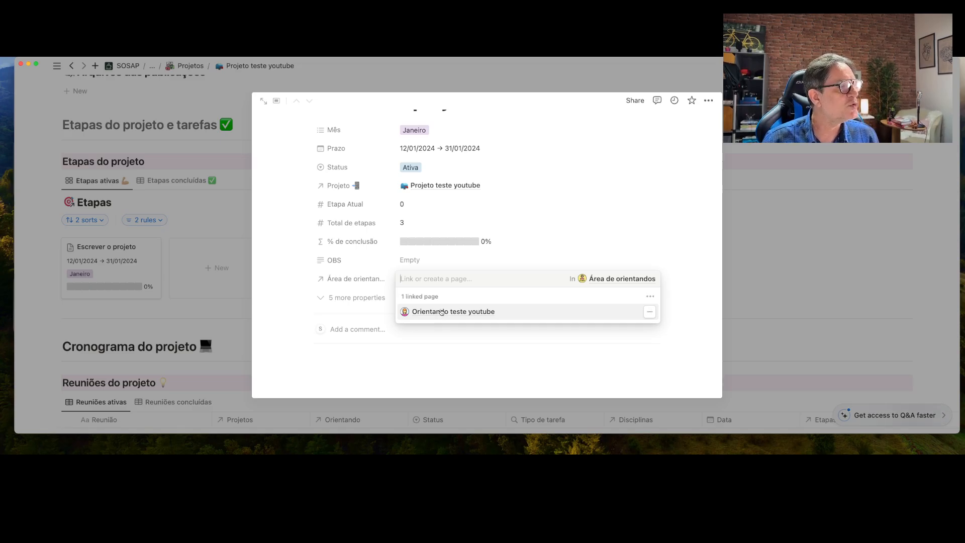
pyautogui.click(534, 248)
# Apply Template de etapas 2.0 and review the generated Informações, Encaminhamentos e tarefas and Link do Drive sections
pyautogui.scroll(2, 535, 251)
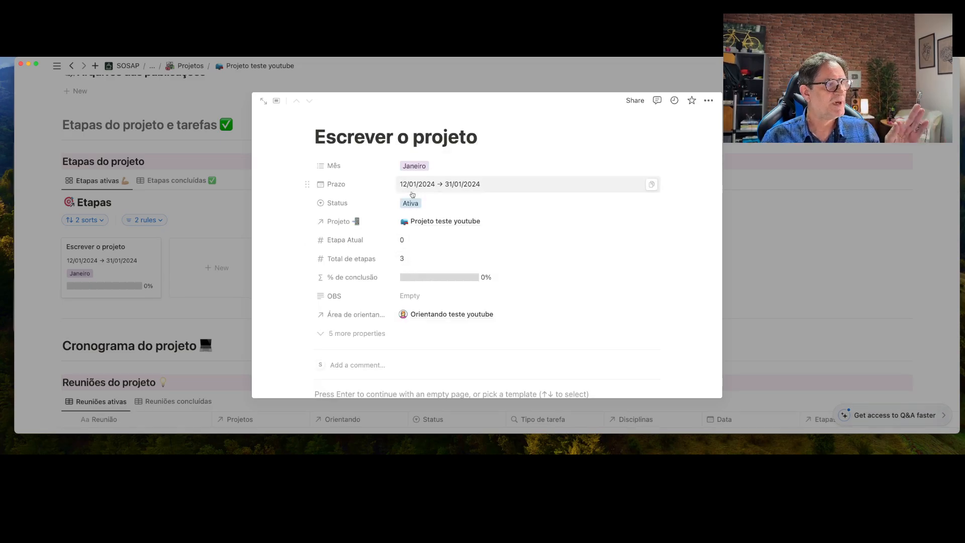
pyautogui.scroll(-2, 420, 261)
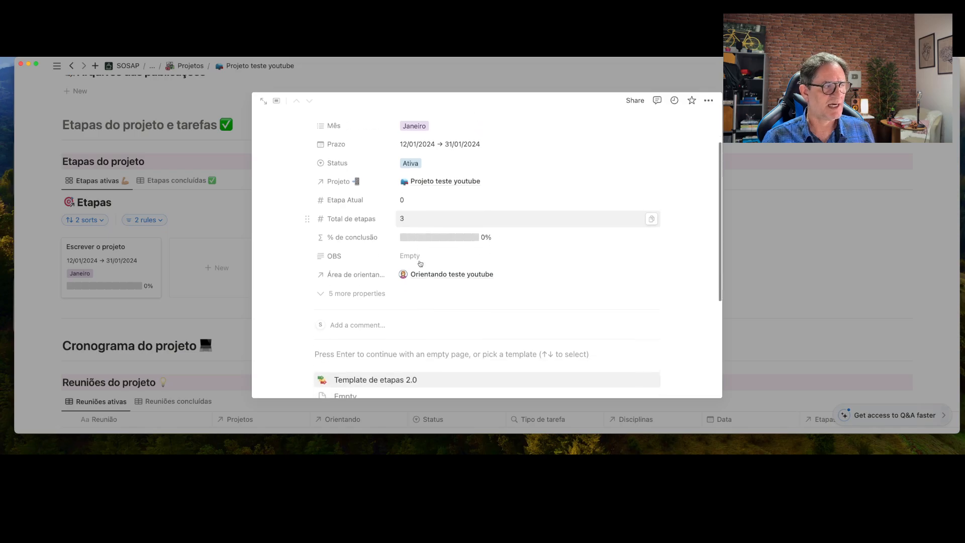
pyautogui.scroll(-4, 420, 263)
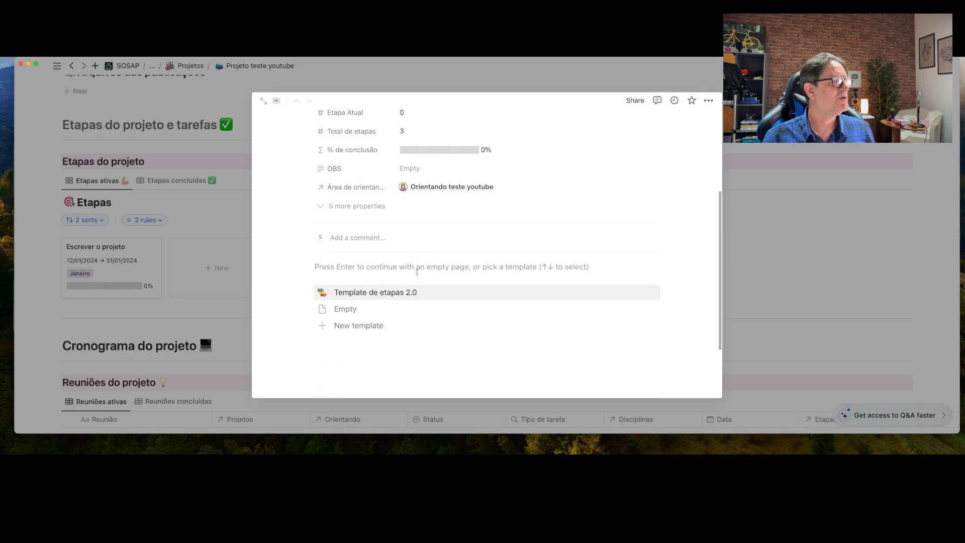
pyautogui.click(386, 292)
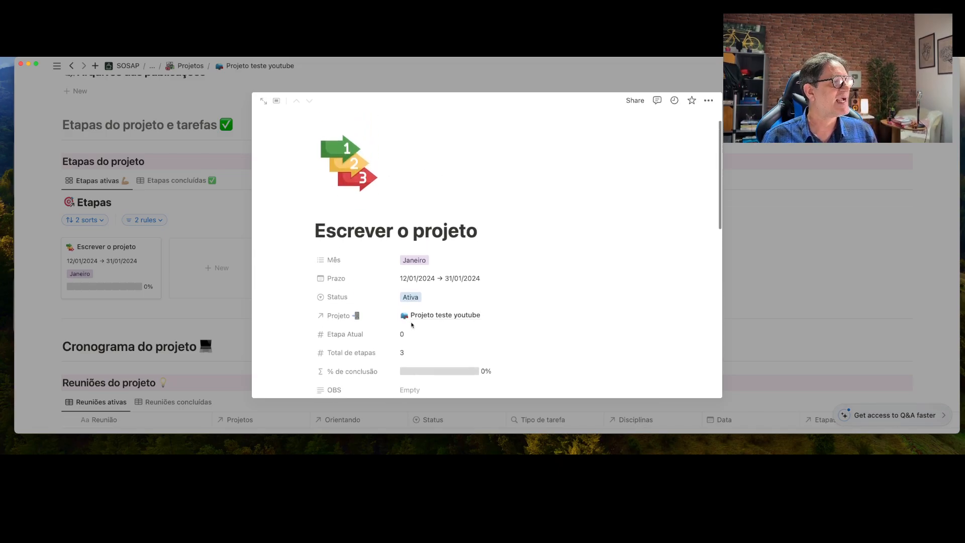
pyautogui.scroll(-5, 411, 325)
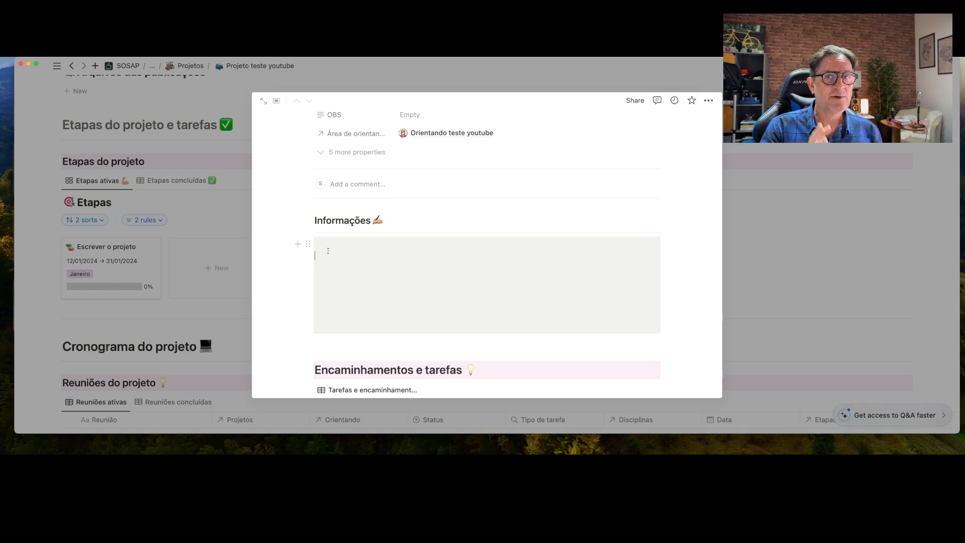
pyautogui.scroll(-5, 327, 251)
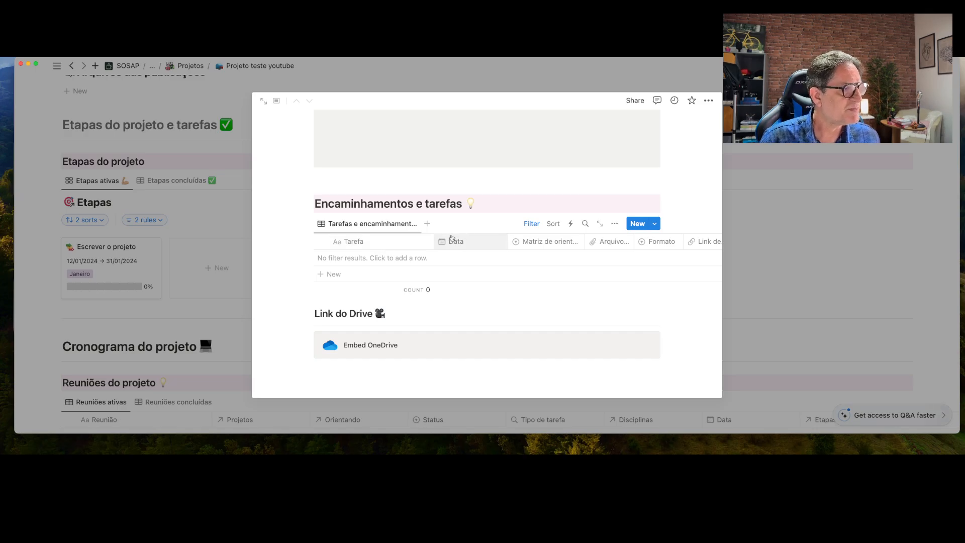
# Change the tasks table's Projeto filter value from Template para projetos to Projeto teste youtube
pyautogui.click(531, 223)
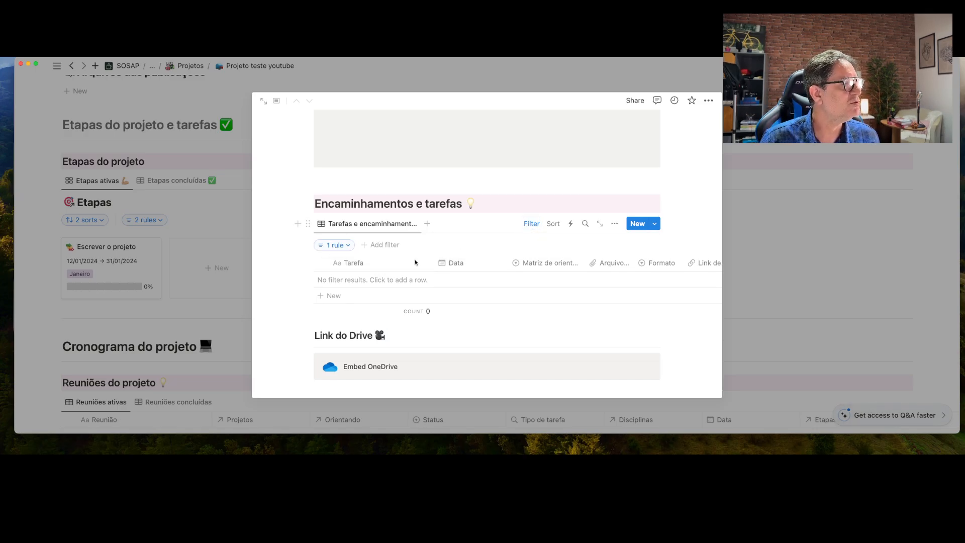
pyautogui.click(336, 245)
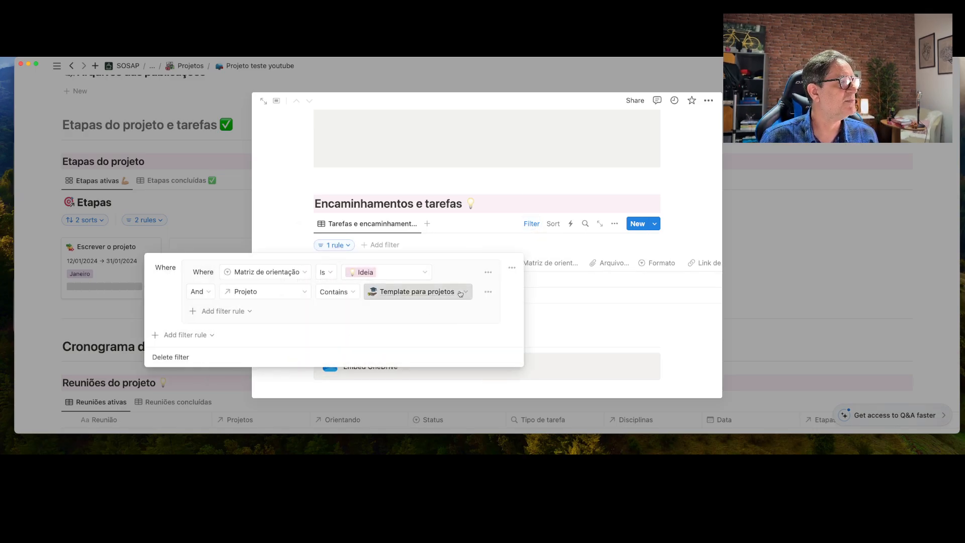
pyautogui.click(460, 293)
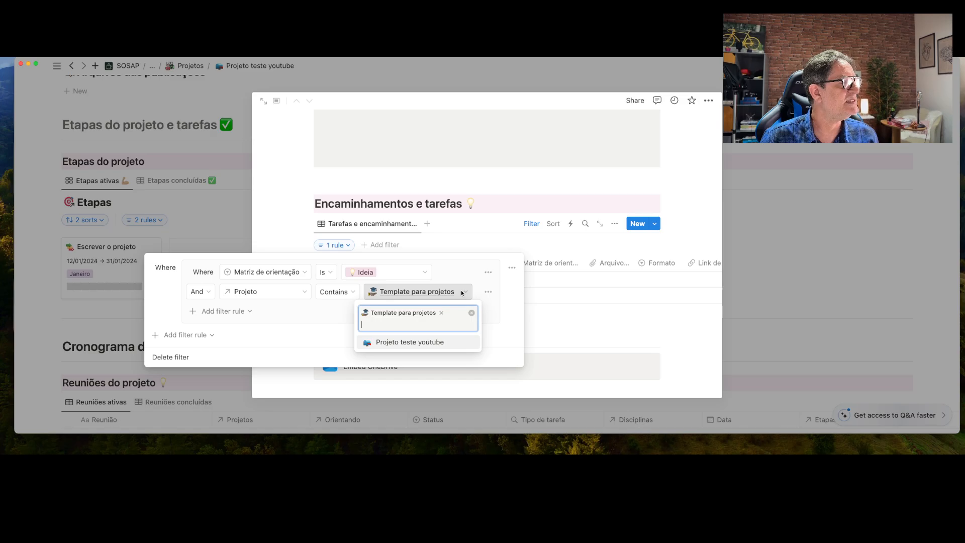
pyautogui.click(429, 343)
pyautogui.click(442, 312)
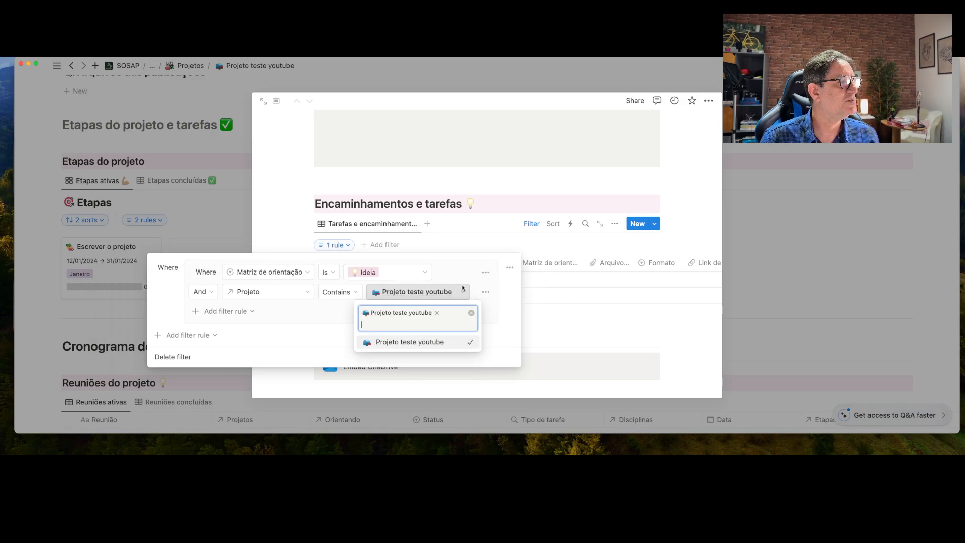
pyautogui.click(462, 288)
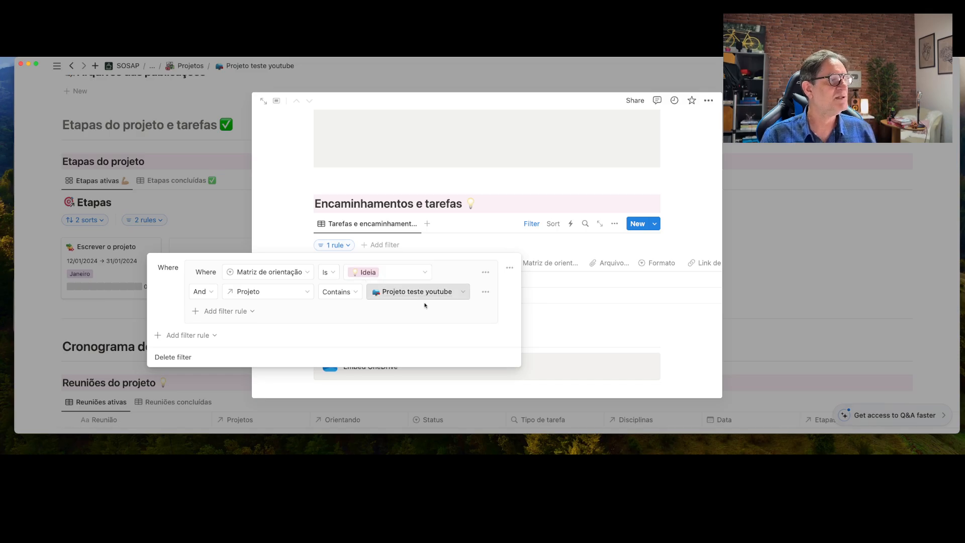
pyautogui.click(505, 203)
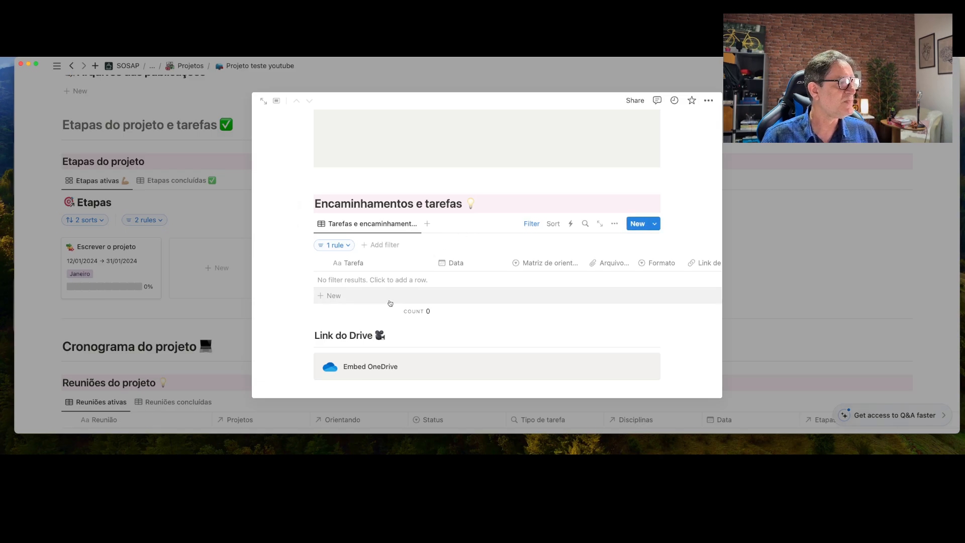
# Add the task 'Escrever a metodologia' dated 19/01/2024 to the tasks table
pyautogui.click(333, 296)
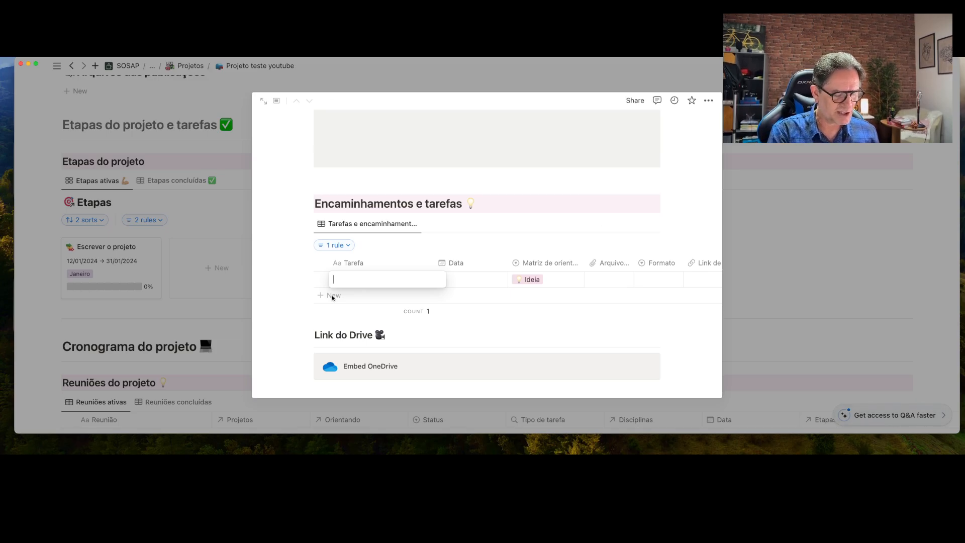
pyautogui.write('Escrever')
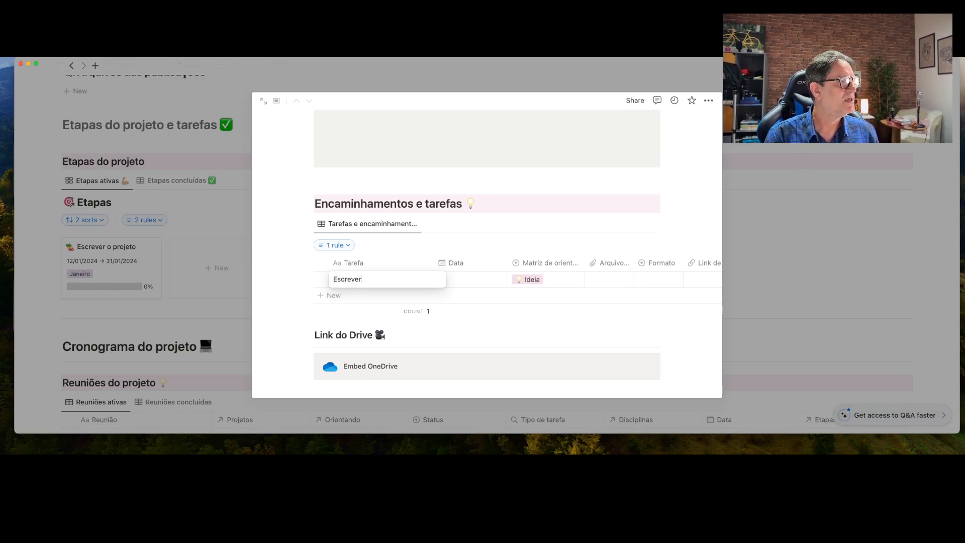
pyautogui.write(' a metodo')
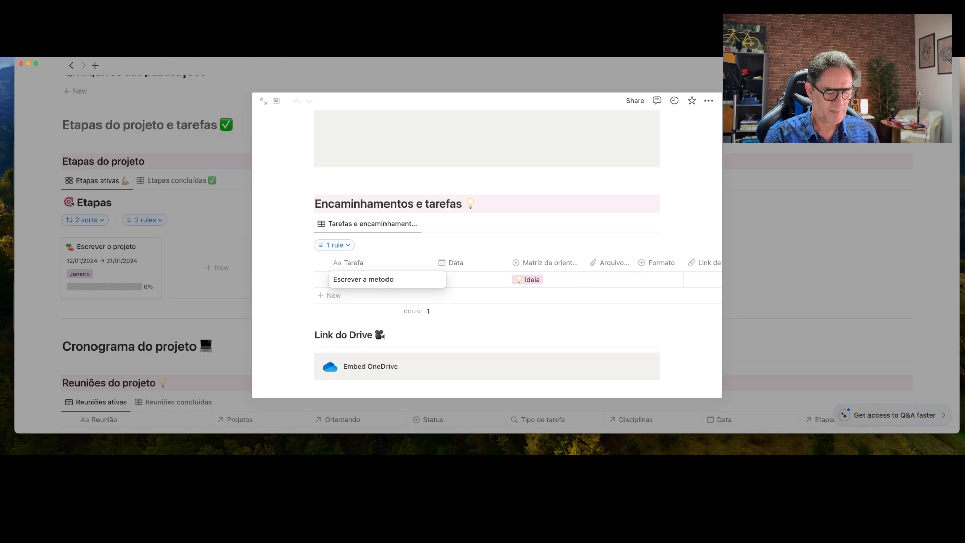
pyautogui.write('logia')
pyautogui.press('Return')
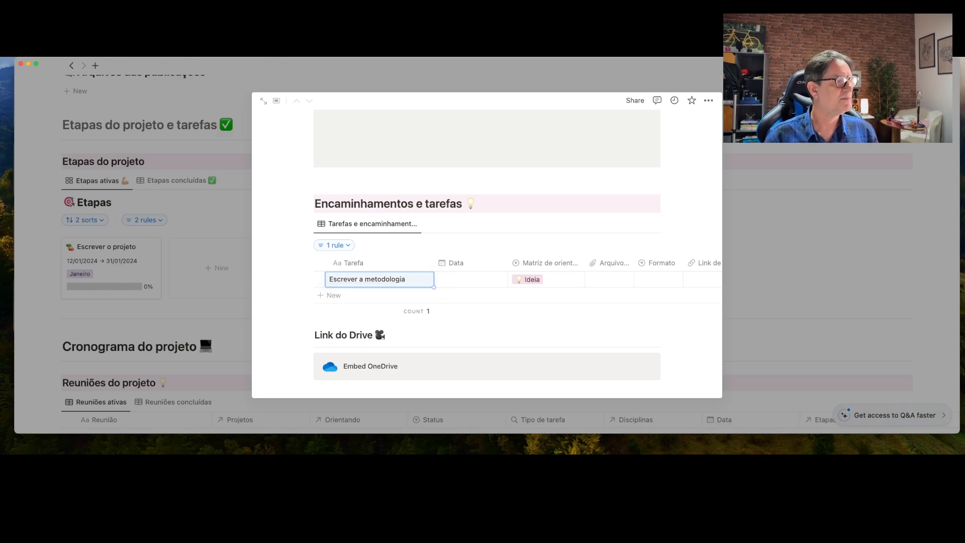
pyautogui.click(459, 280)
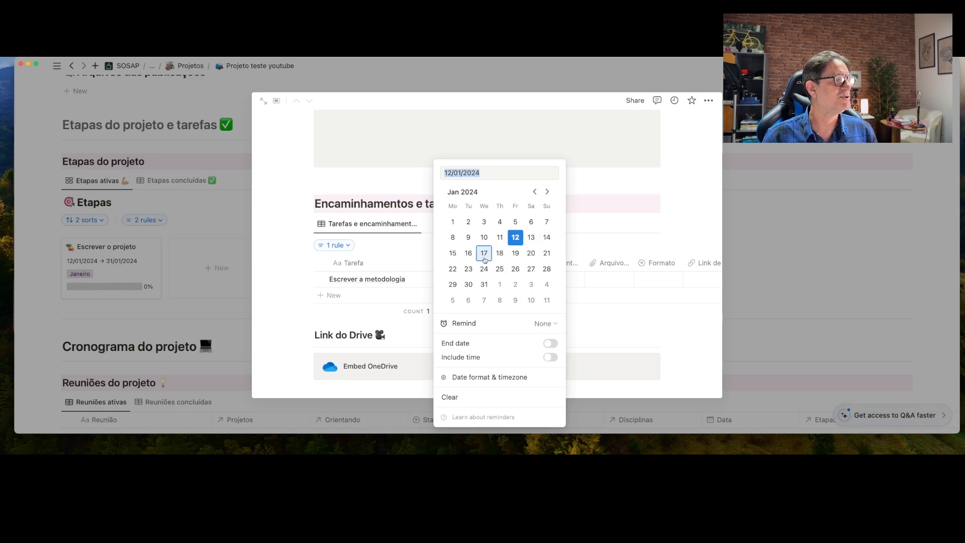
pyautogui.click(508, 256)
pyautogui.click(596, 245)
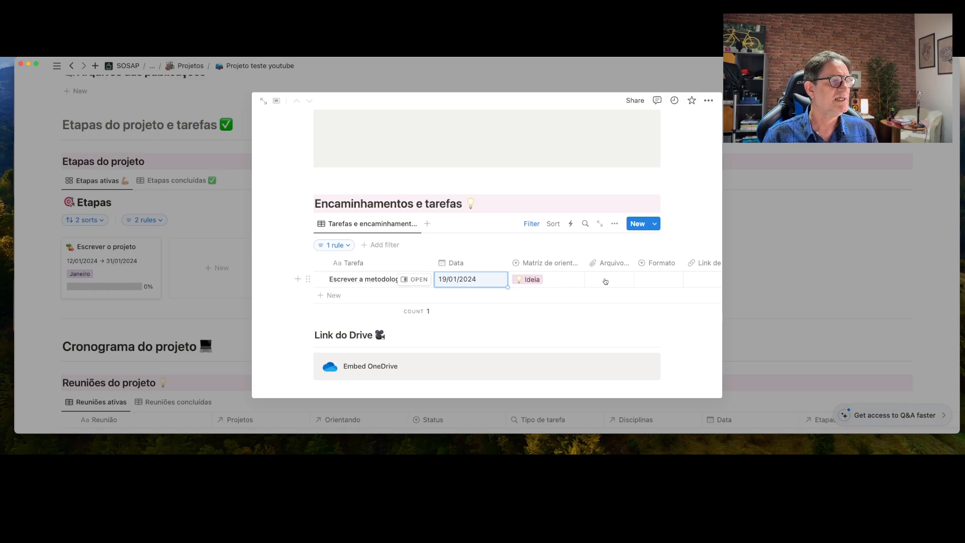
# Set the task's Tipo de tarefa to Etapa, then open and close its page
pyautogui.hscroll(5, 605, 281)
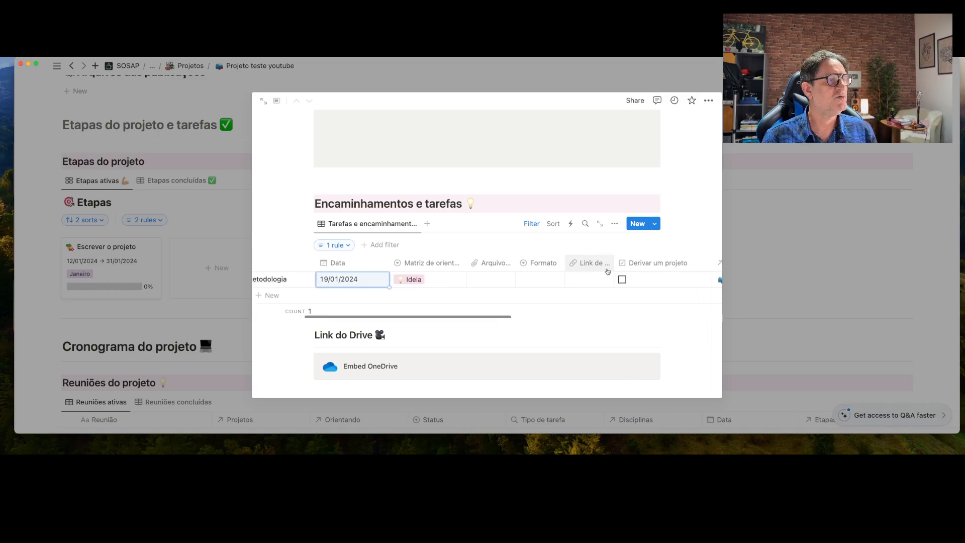
pyautogui.hscroll(10, 603, 277)
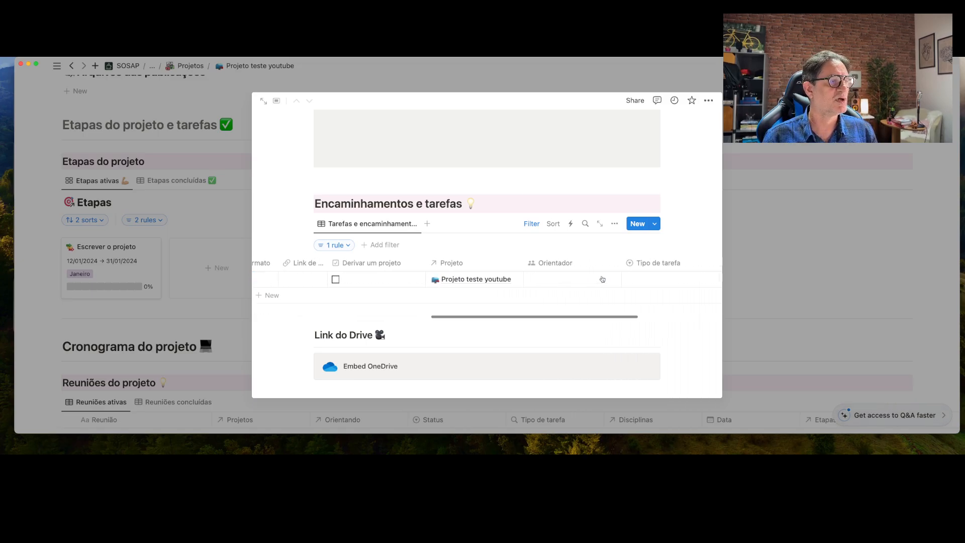
pyautogui.hscroll(1, 602, 280)
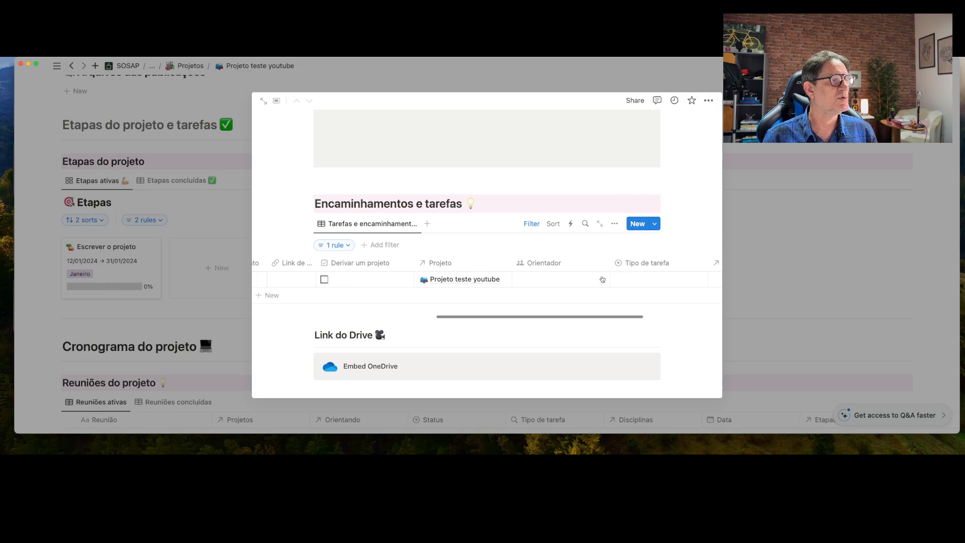
pyautogui.click(649, 280)
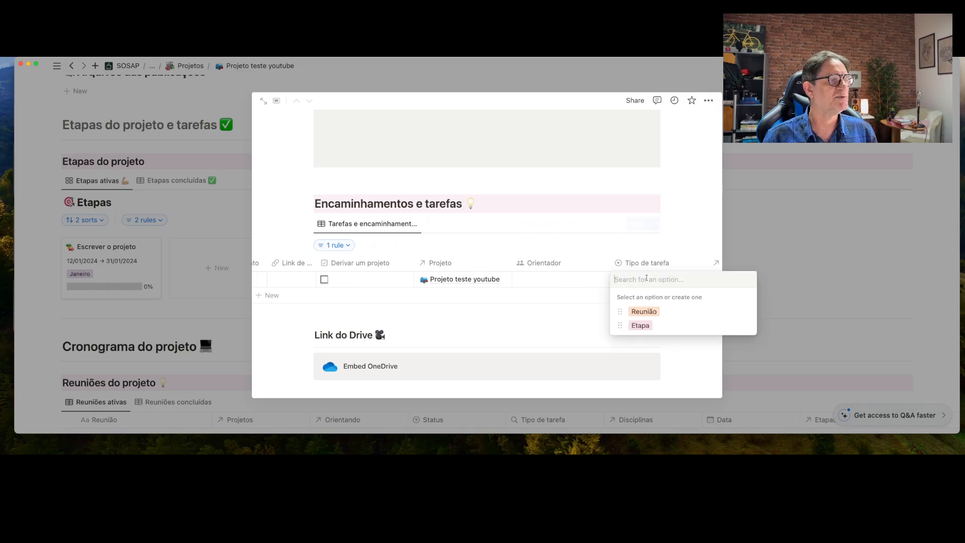
pyautogui.click(640, 325)
pyautogui.hscroll(-2, 591, 290)
pyautogui.hscroll(-10, 591, 291)
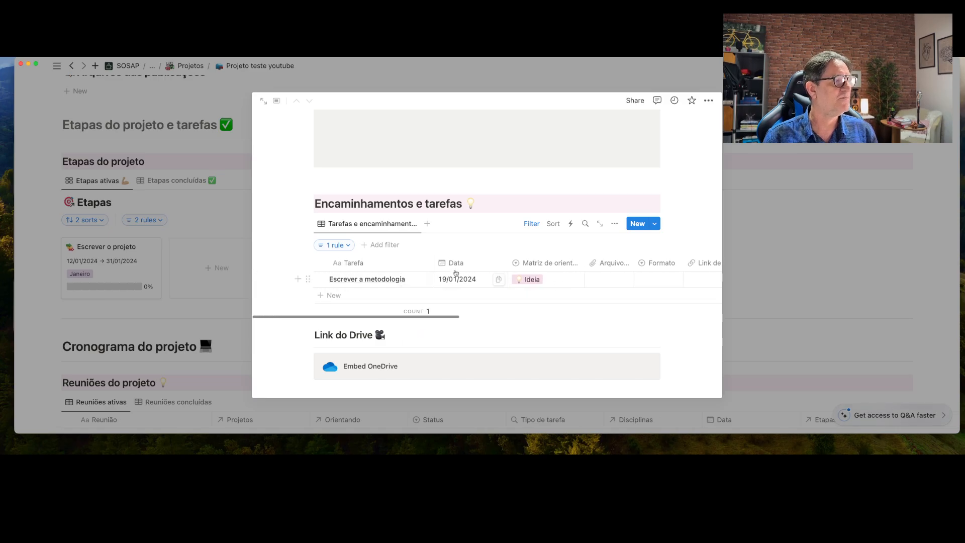
pyautogui.click(415, 279)
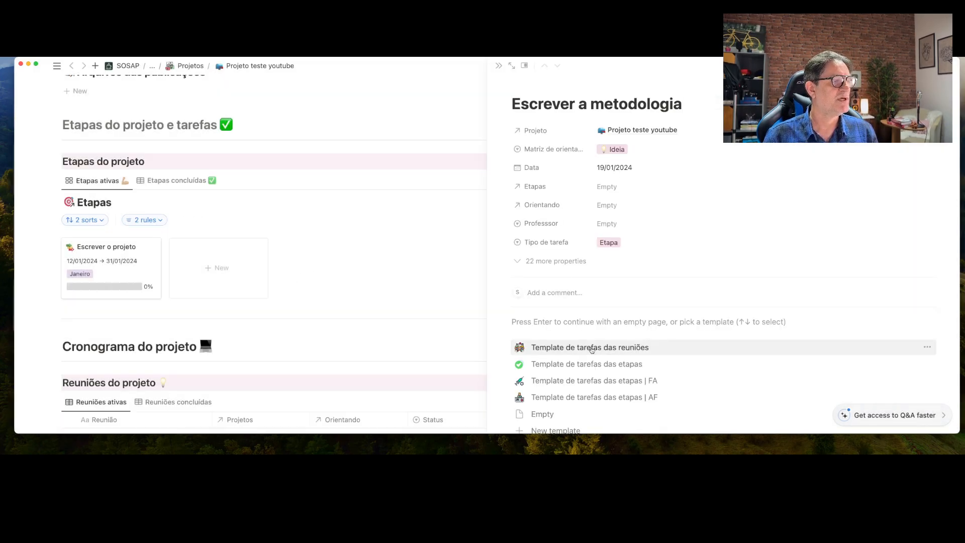
pyautogui.click(618, 364)
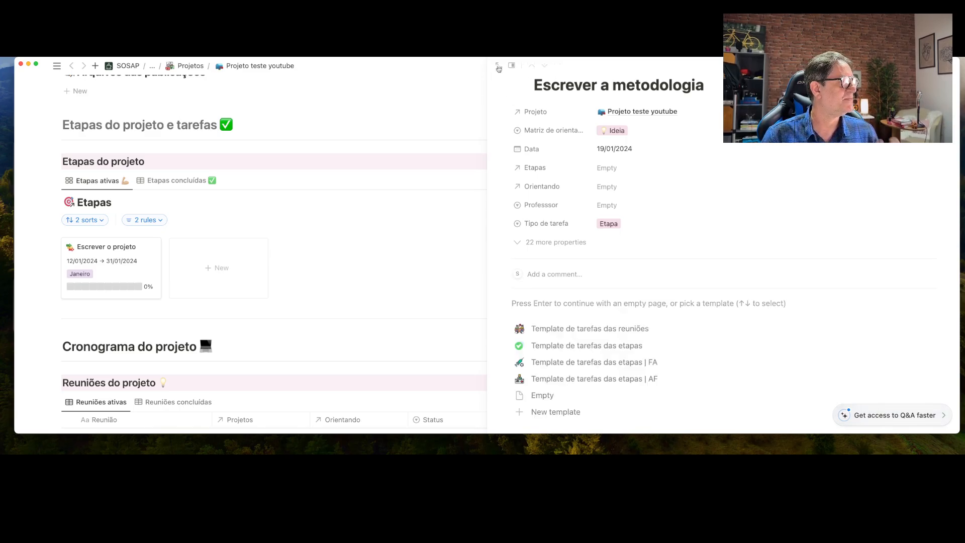
pyautogui.click(498, 67)
# Scroll the project page down to the Reuniões do projeto table and January 2024 agenda
pyautogui.scroll(-5, 437, 177)
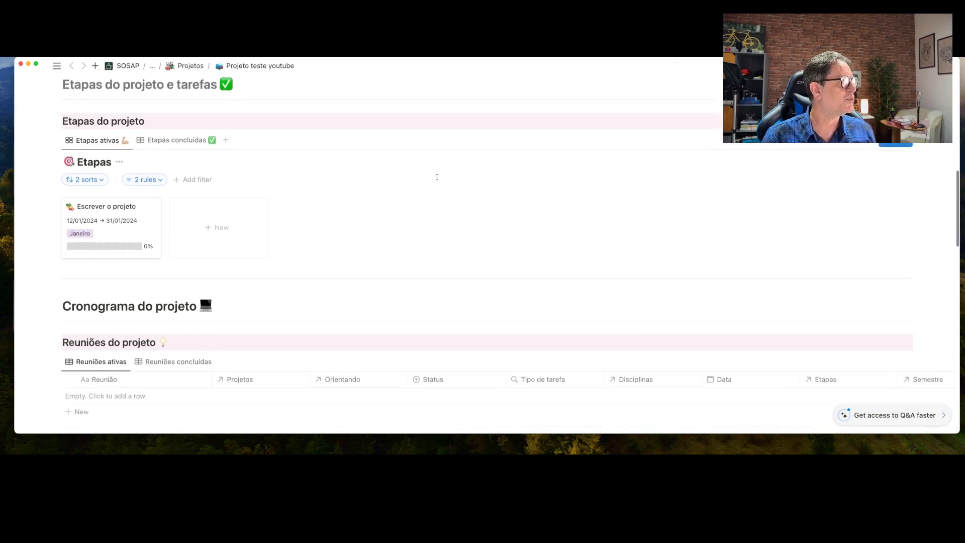
pyautogui.scroll(-2, 437, 177)
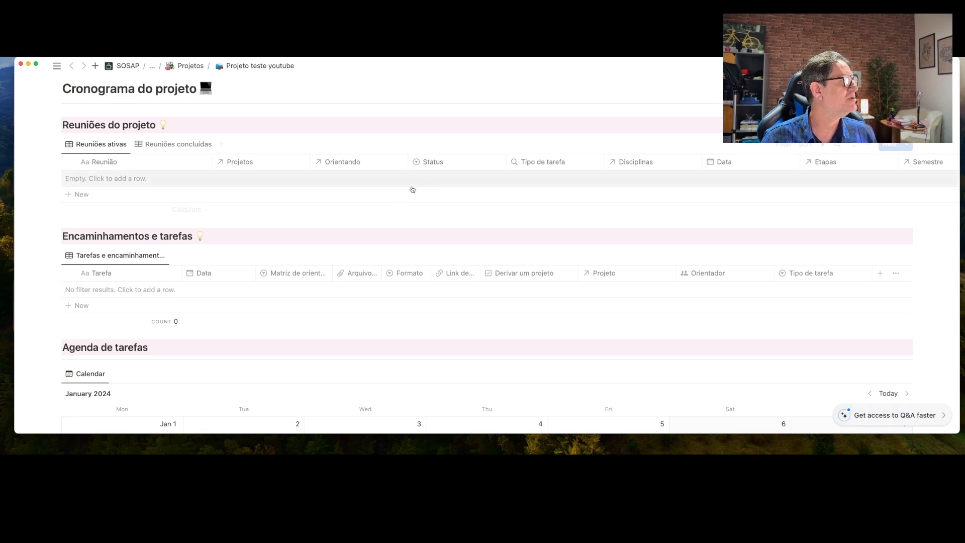
pyautogui.scroll(-2, 348, 216)
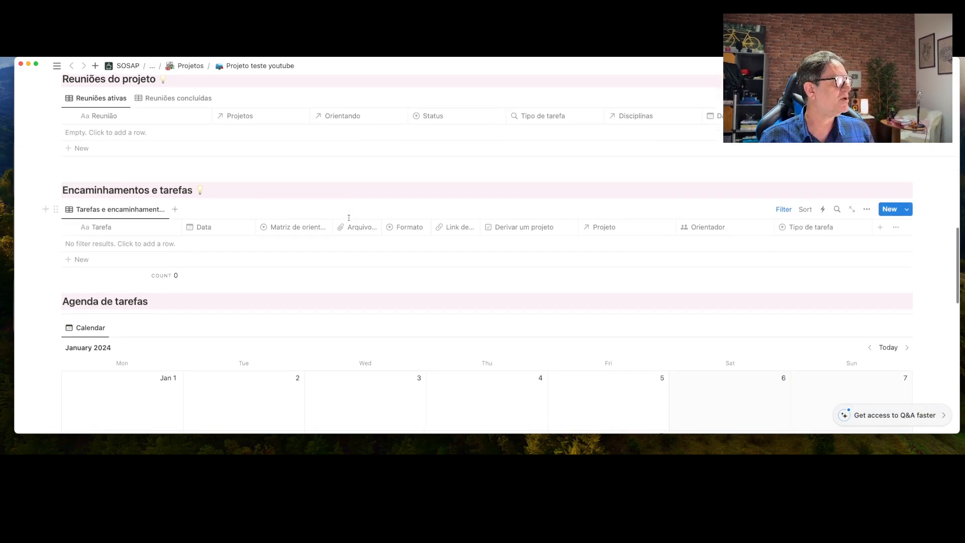
pyautogui.scroll(2, 349, 219)
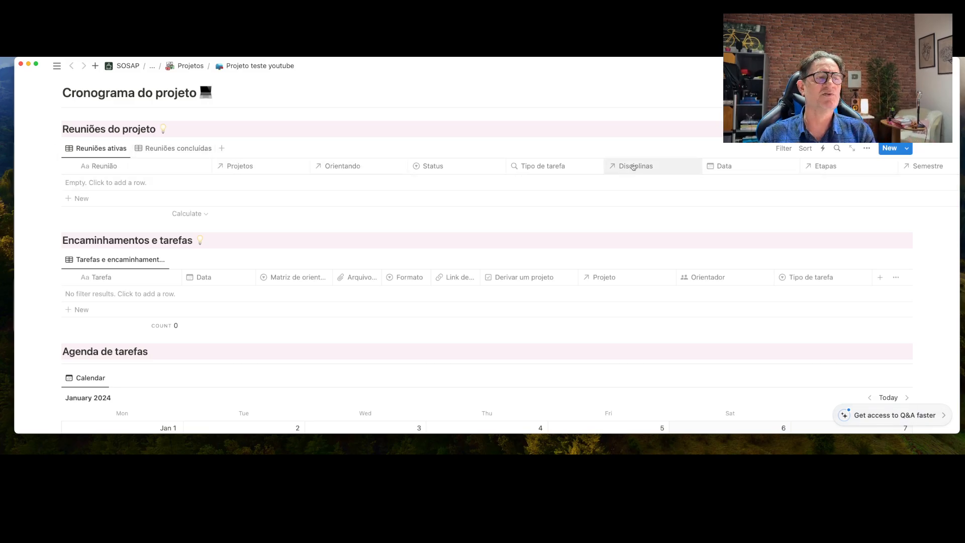
# Filter the Reuniões ativas view by Projetos = Projeto teste youtube as an advanced filter
pyautogui.click(785, 150)
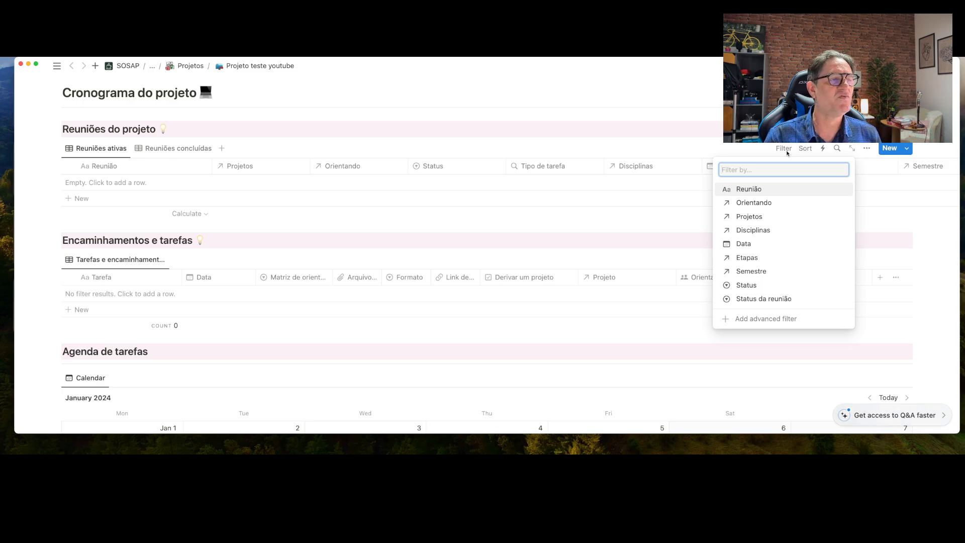
pyautogui.click(751, 217)
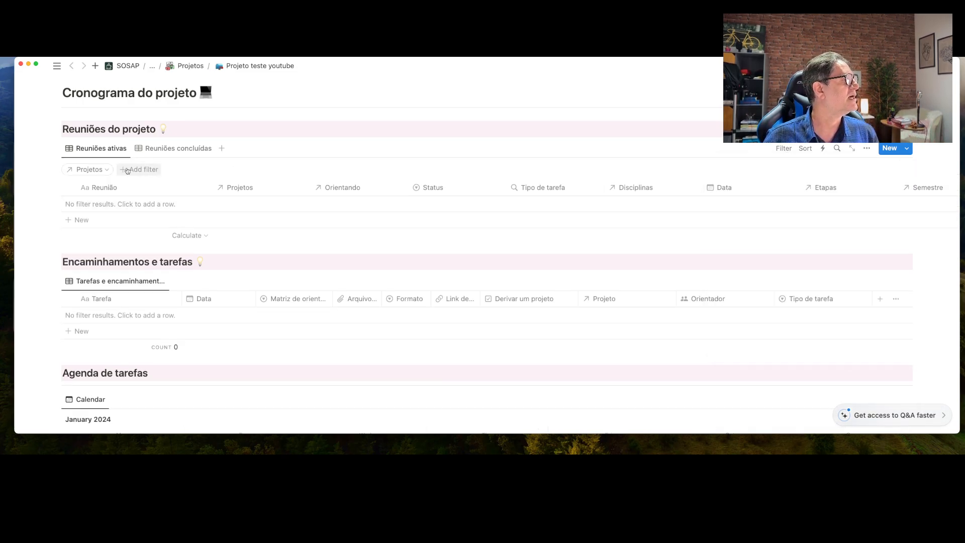
pyautogui.click(102, 170)
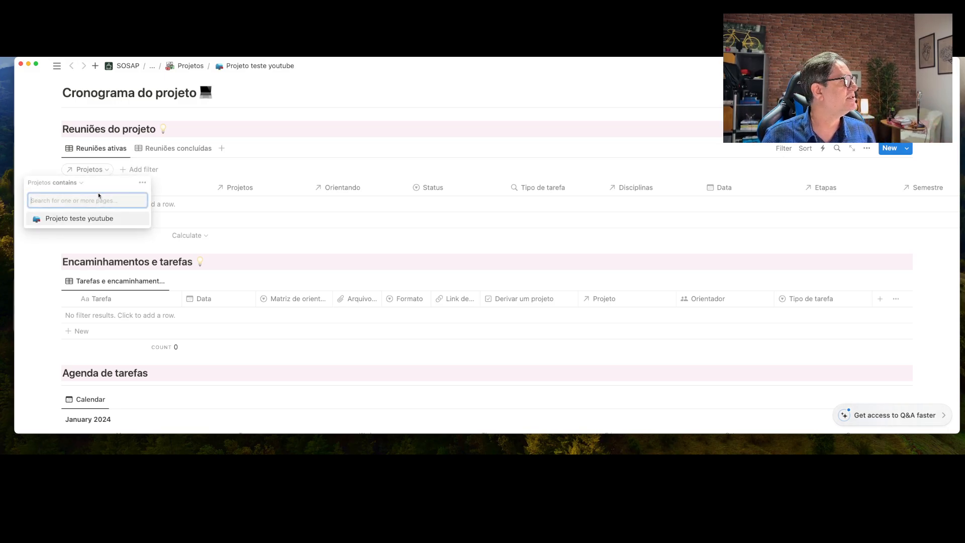
pyautogui.click(97, 219)
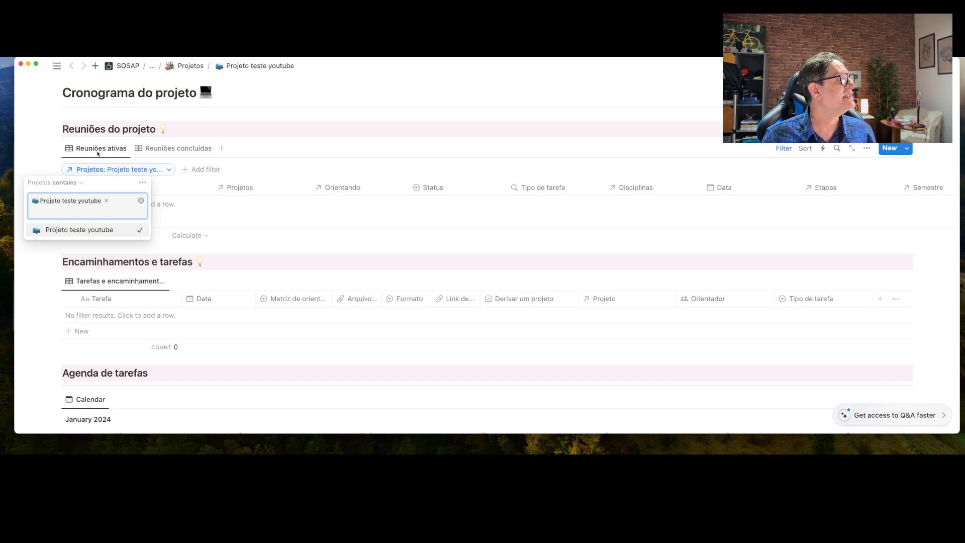
pyautogui.click(143, 184)
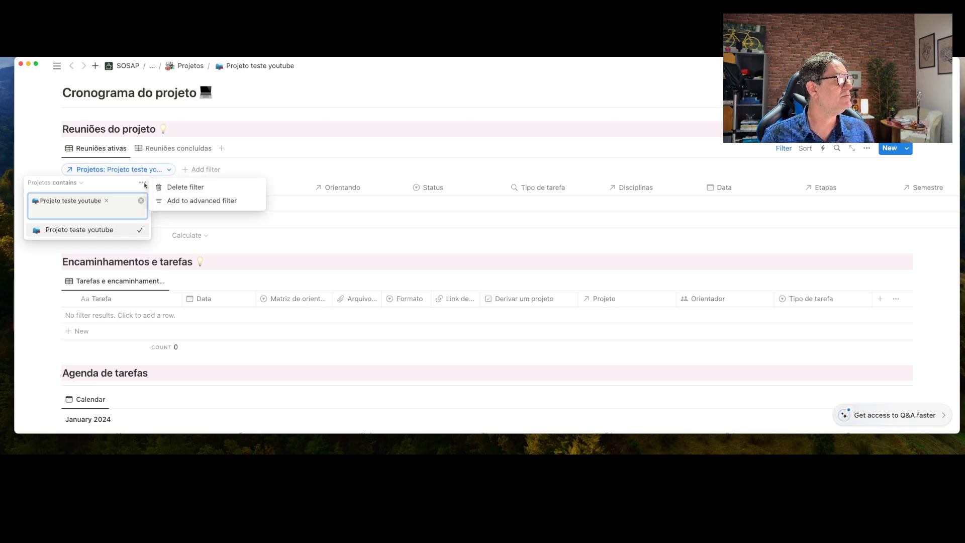
pyautogui.click(185, 201)
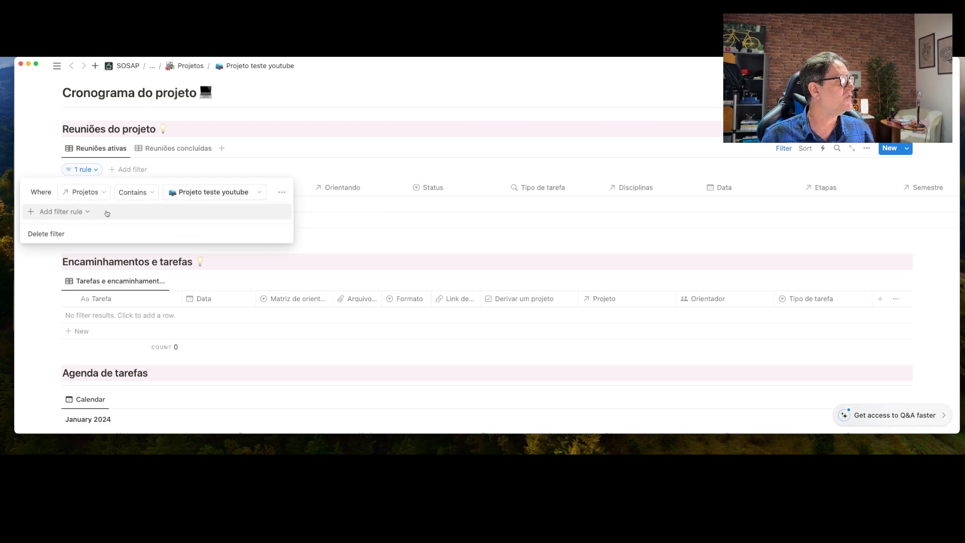
# Add a second filter rule requiring Status da reunião to be Ativa
pyautogui.click(76, 214)
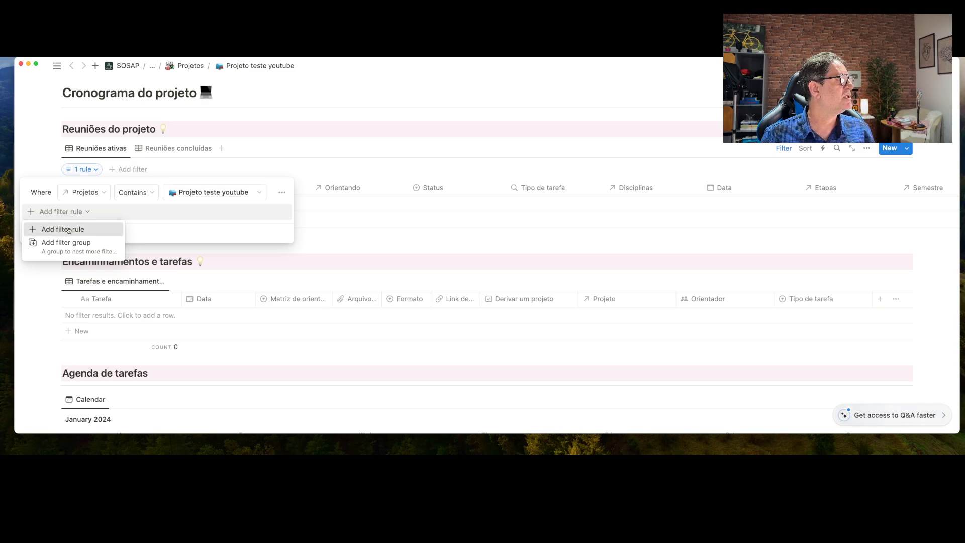
pyautogui.click(68, 230)
pyautogui.click(102, 212)
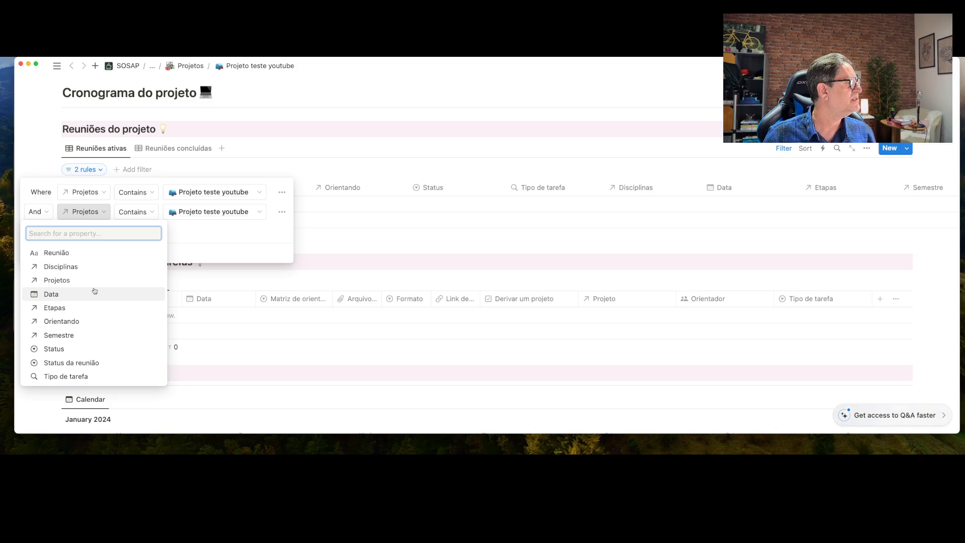
pyautogui.click(93, 364)
pyautogui.click(224, 213)
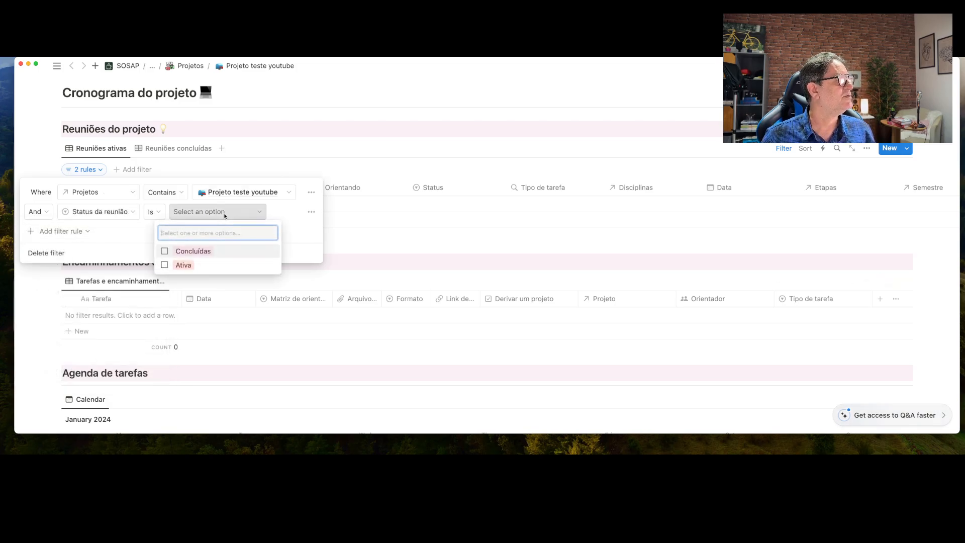
pyautogui.click(181, 266)
pyautogui.press('Escape')
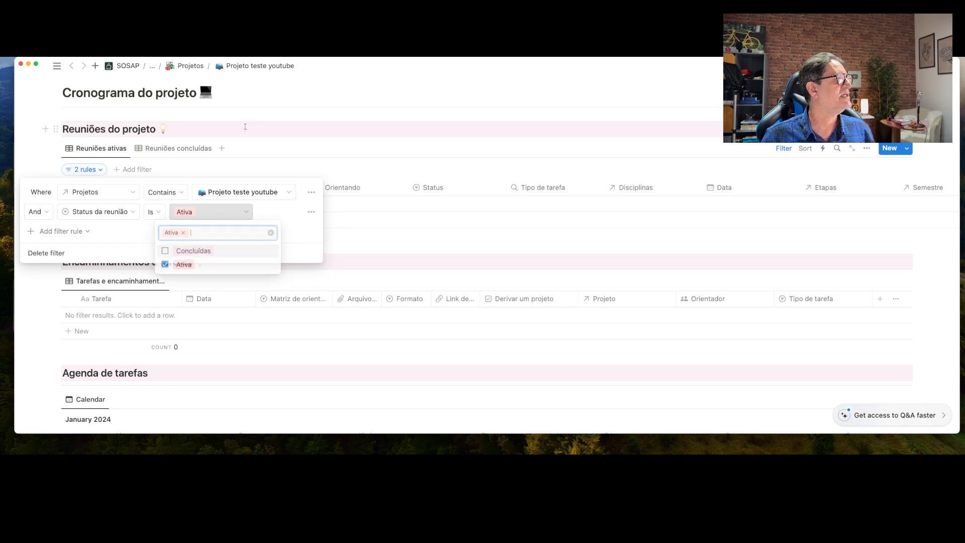
pyautogui.click(188, 149)
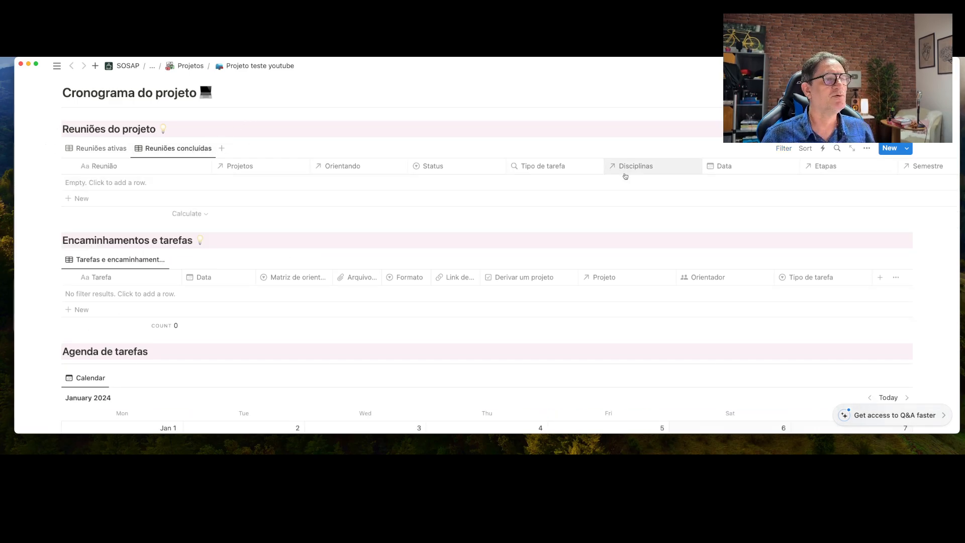
# Filter the Reuniões concluídas view by Projetos = Projeto teste youtube as an advanced filter
pyautogui.click(783, 148)
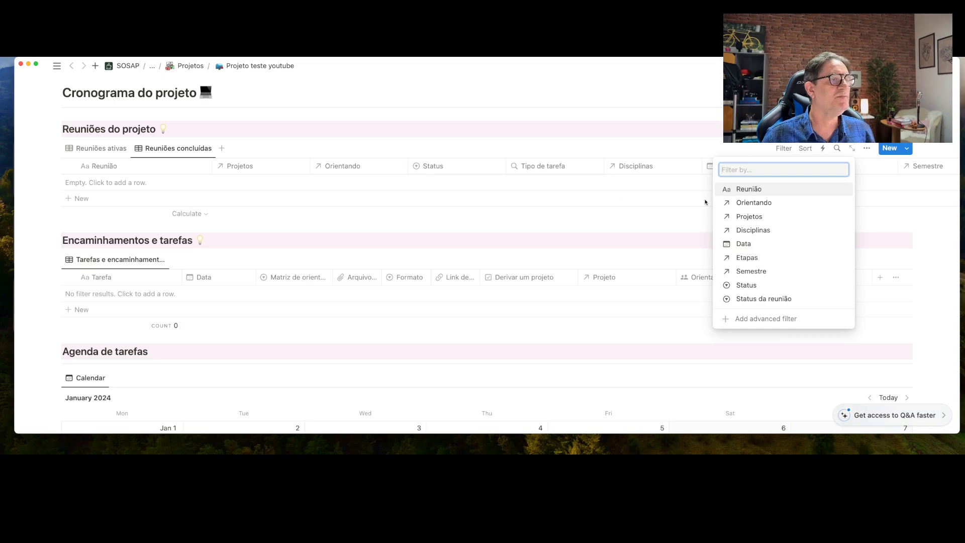
pyautogui.click(749, 217)
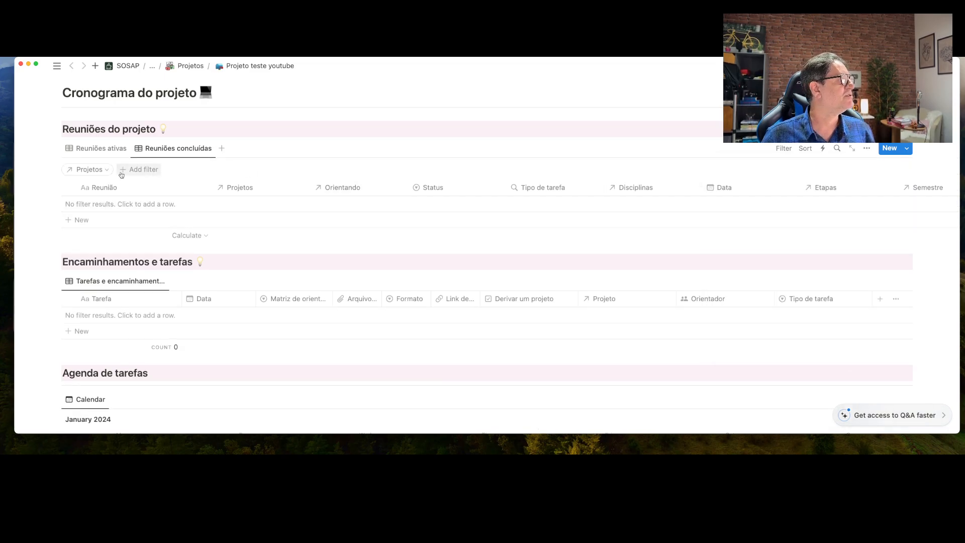
pyautogui.click(102, 168)
pyautogui.click(98, 218)
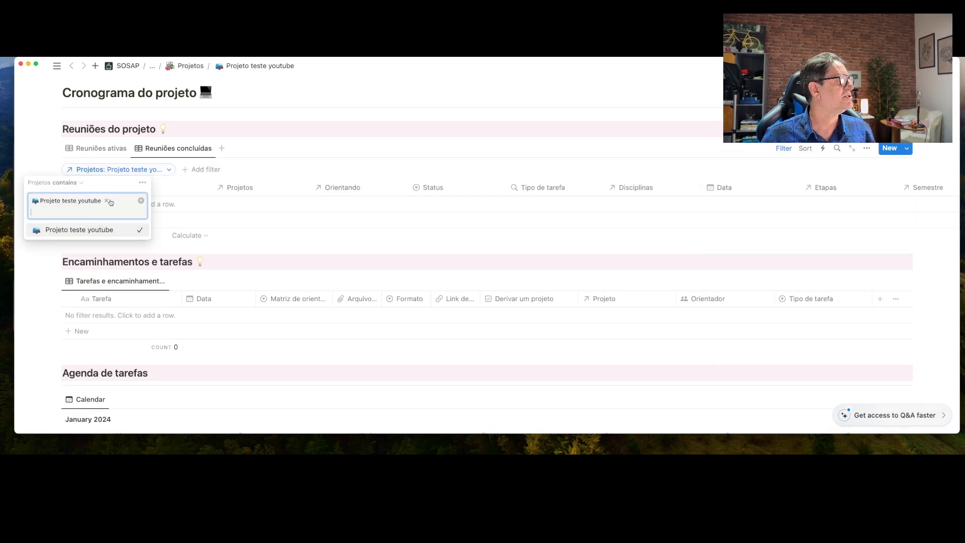
pyautogui.click(142, 183)
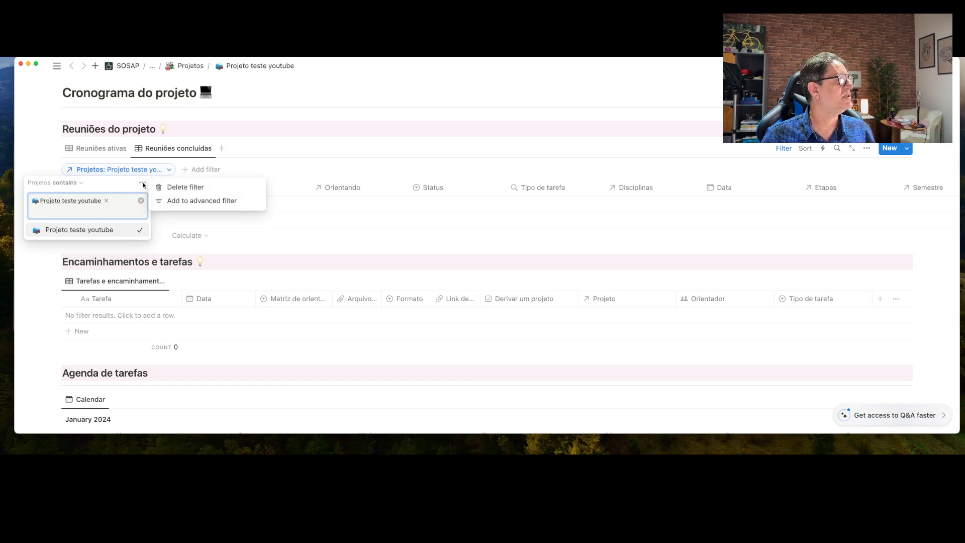
pyautogui.click(190, 201)
# Add a second filter rule requiring Status da reunião to be Concluídas
pyautogui.click(77, 211)
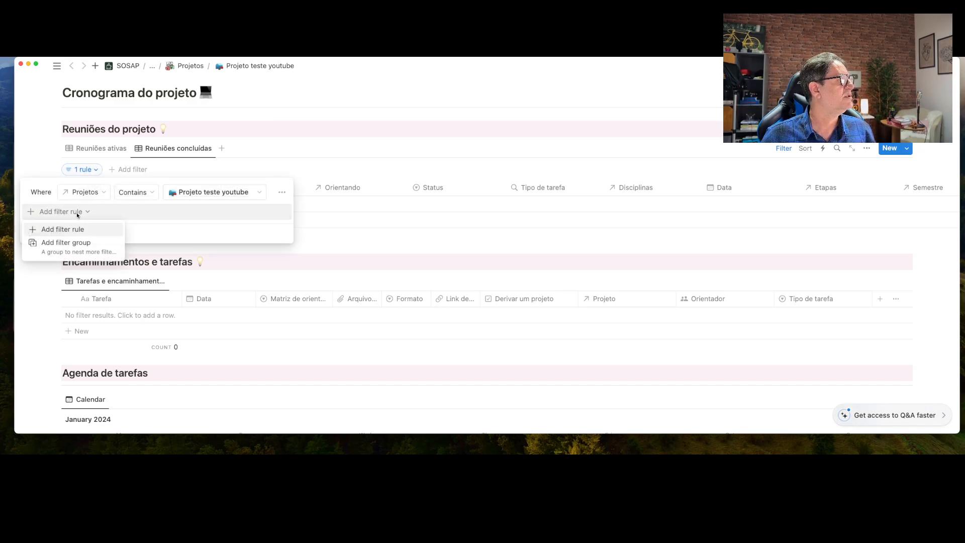
pyautogui.click(72, 230)
pyautogui.click(84, 212)
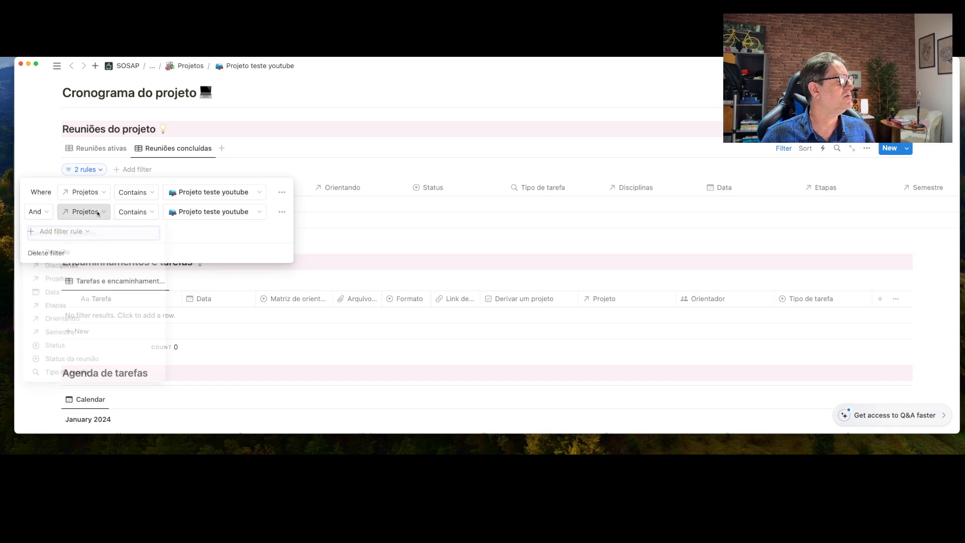
pyautogui.click(93, 362)
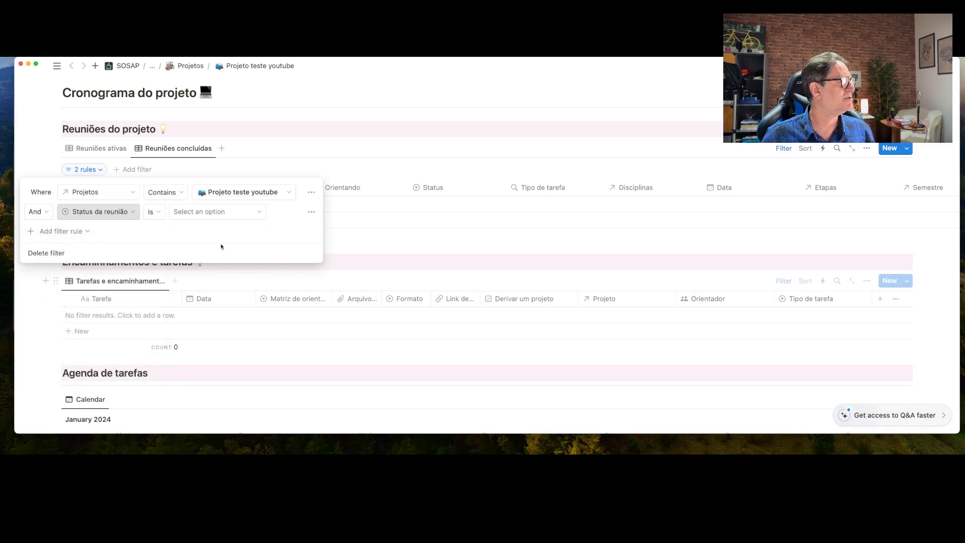
pyautogui.click(243, 220)
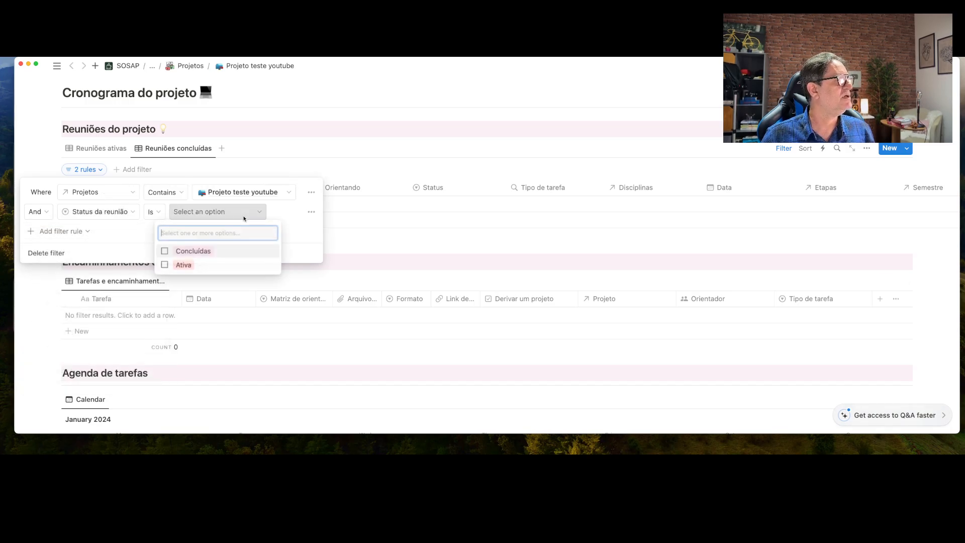
pyautogui.click(205, 251)
pyautogui.press('Escape')
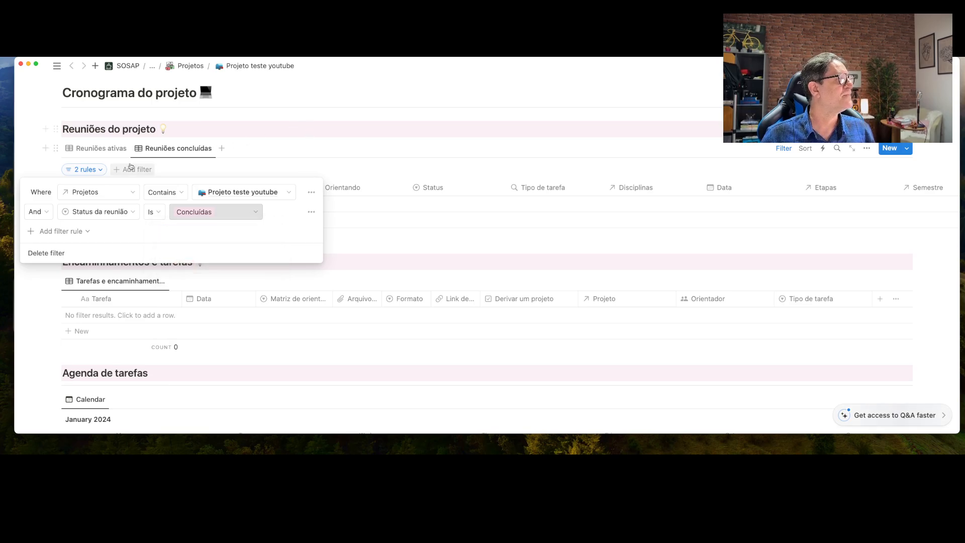
pyautogui.click(103, 148)
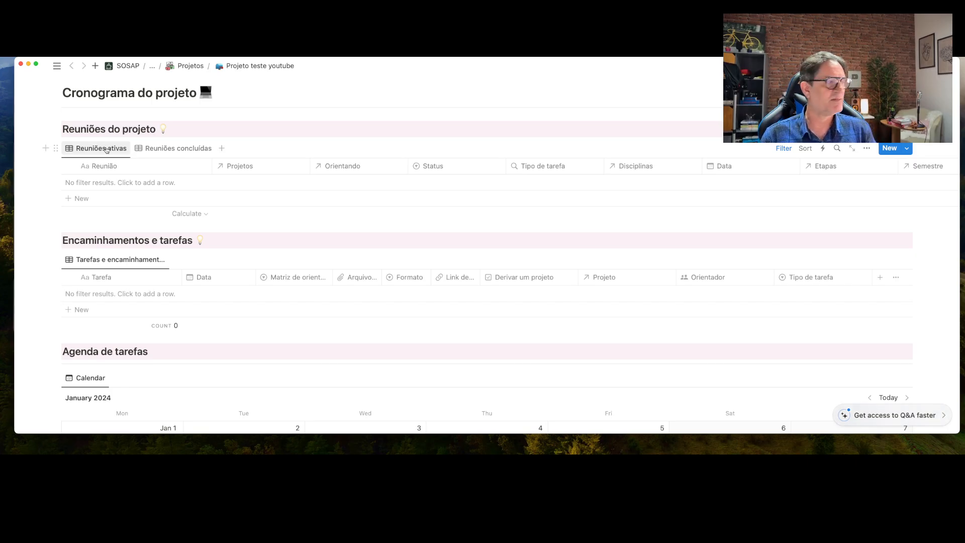
# Add a meeting row titled 'Reunião 1 | Orientando teste' to the Reuniões ativas table
pyautogui.click(80, 199)
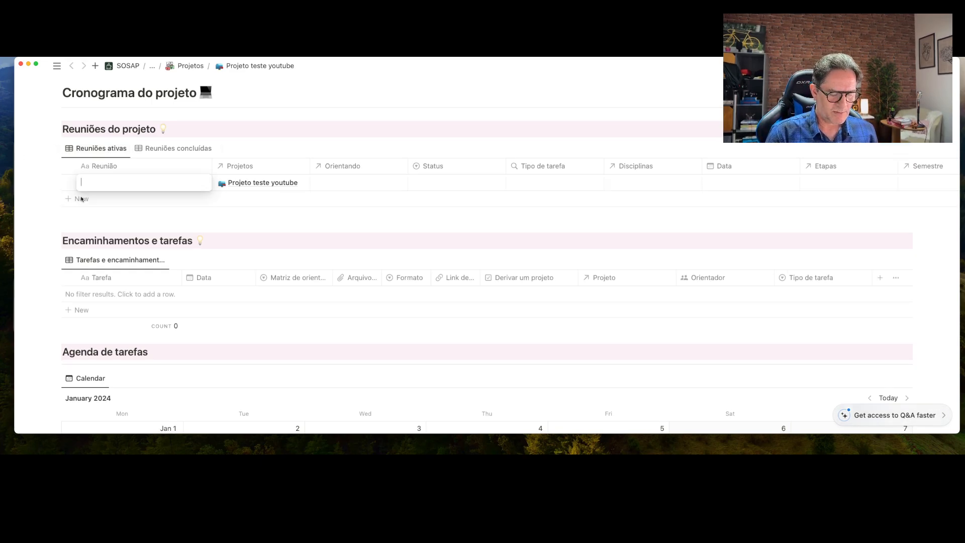
pyautogui.write('Metod')
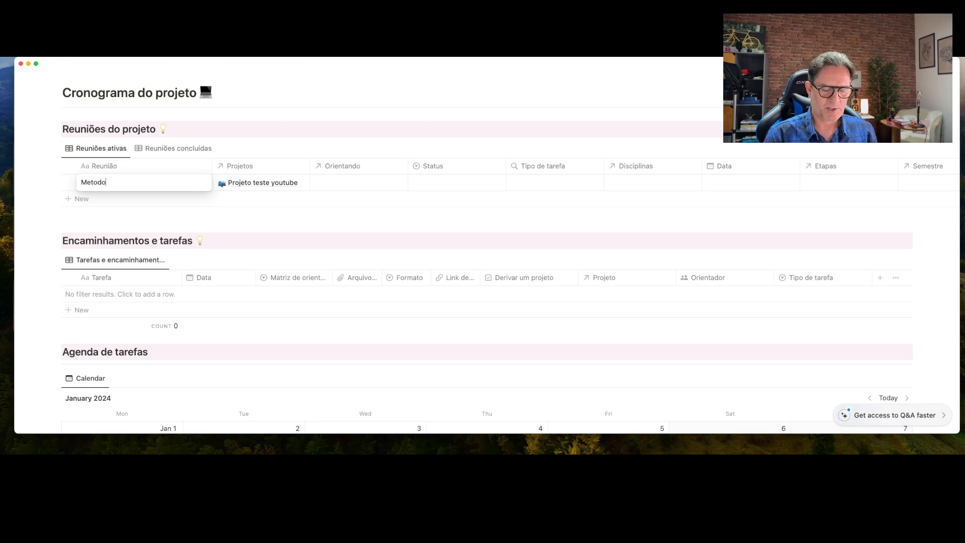
pyautogui.write('o')
pyautogui.press('BackSpace')
pyautogui.press('BackSpace')
pyautogui.press('BackSpace')
pyautogui.press('BackSpace')
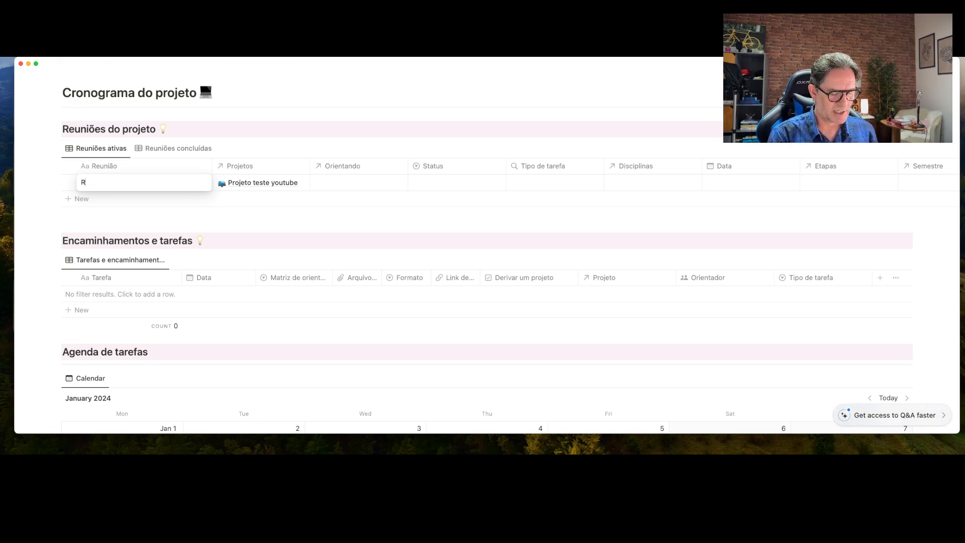
pyautogui.write('Reunião 1')
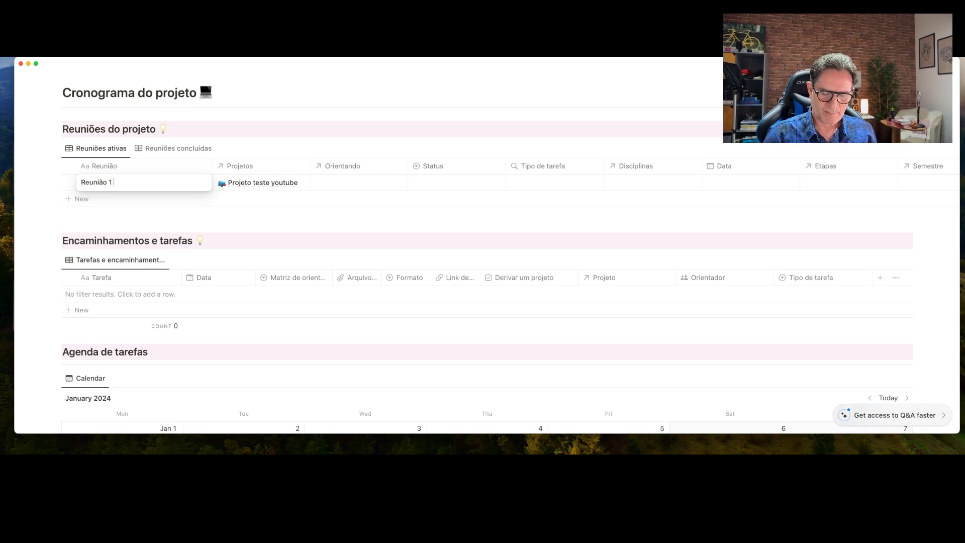
pyautogui.write(' | Orientan')
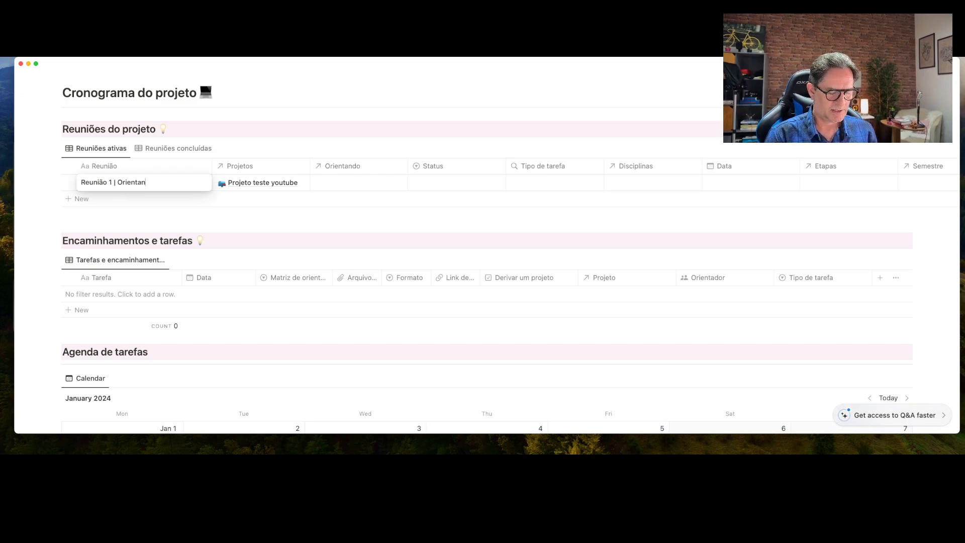
pyautogui.write('do teste')
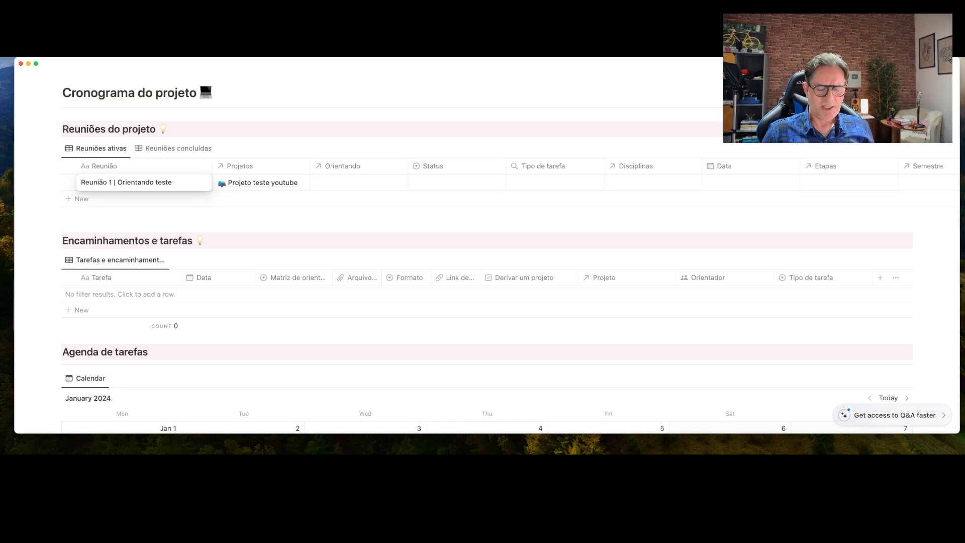
pyautogui.press('Return')
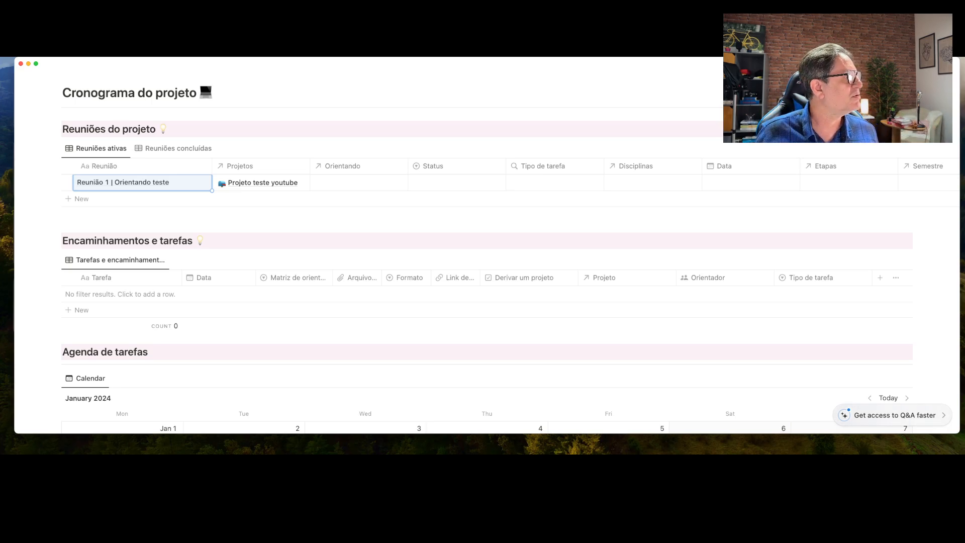
# Link Orientando teste youtube to Reunião 1 and set its status to Ativa
pyautogui.click(335, 182)
pyautogui.click(363, 217)
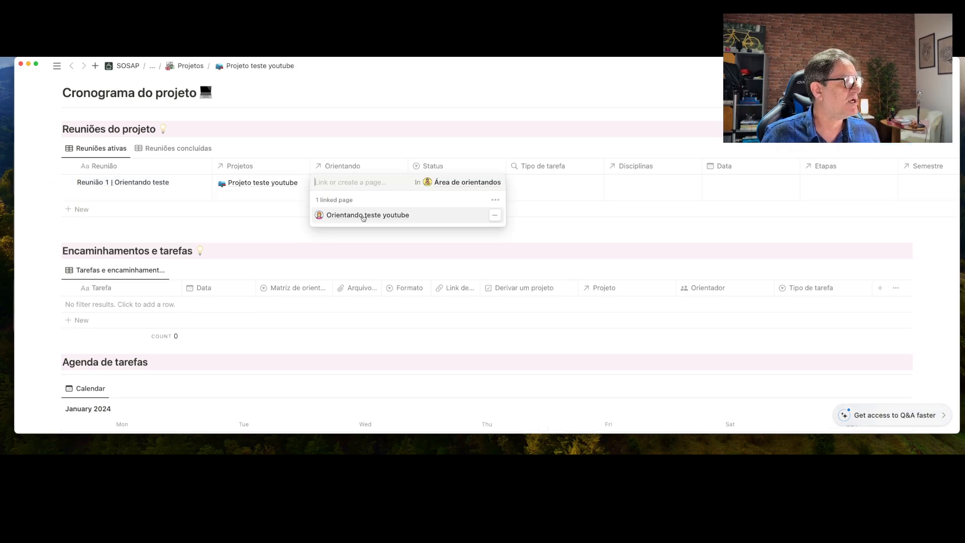
pyautogui.click(453, 152)
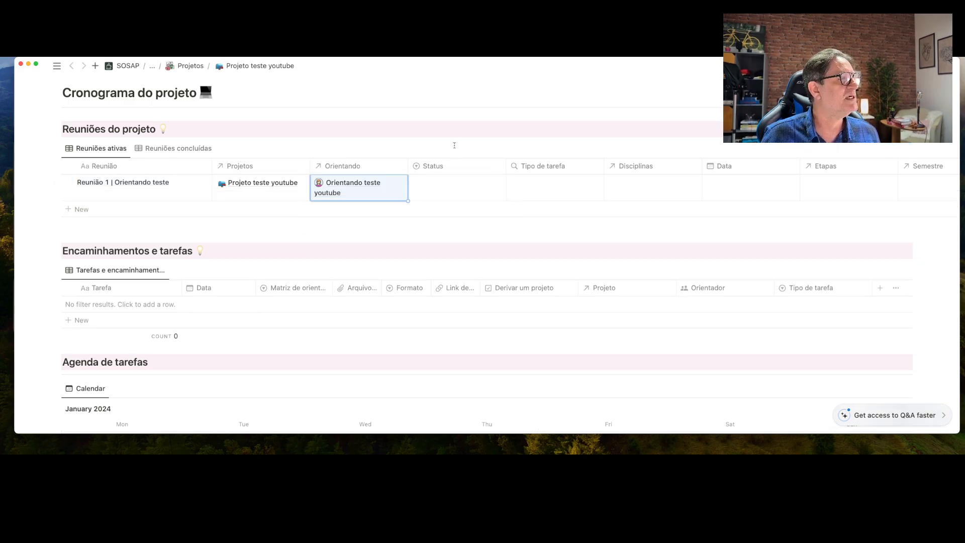
pyautogui.click(447, 192)
pyautogui.click(444, 226)
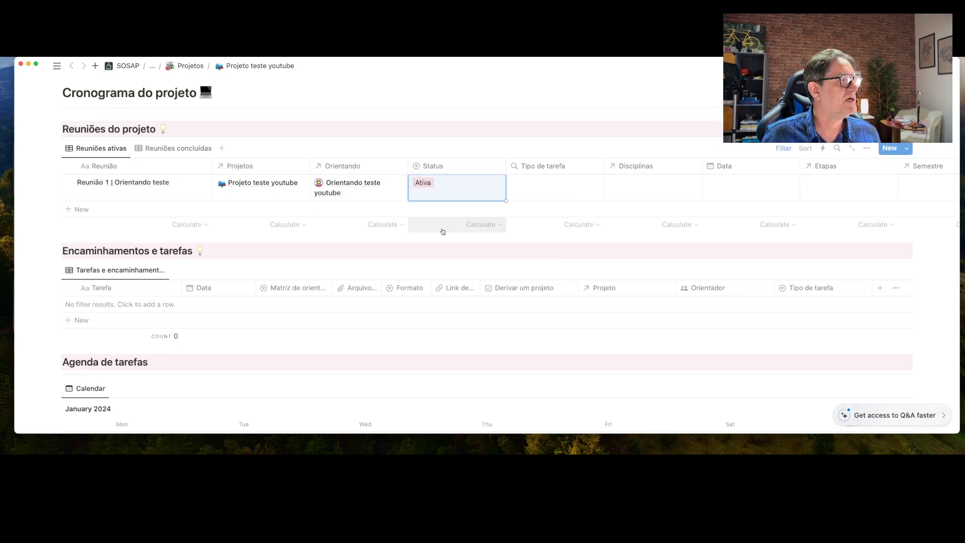
# Hide the Tipo de tarefa and Disciplinas columns and move Data right after Reunião
pyautogui.click(557, 167)
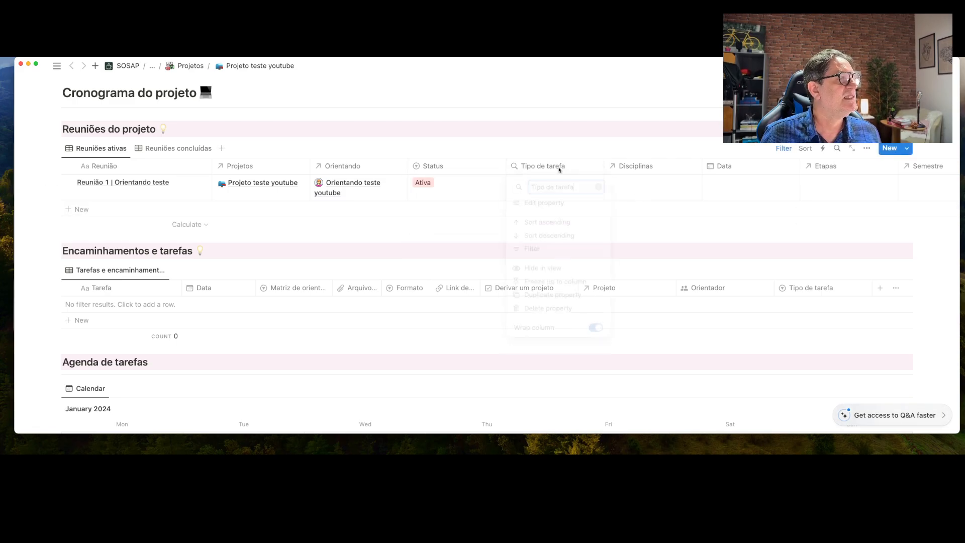
pyautogui.click(560, 273)
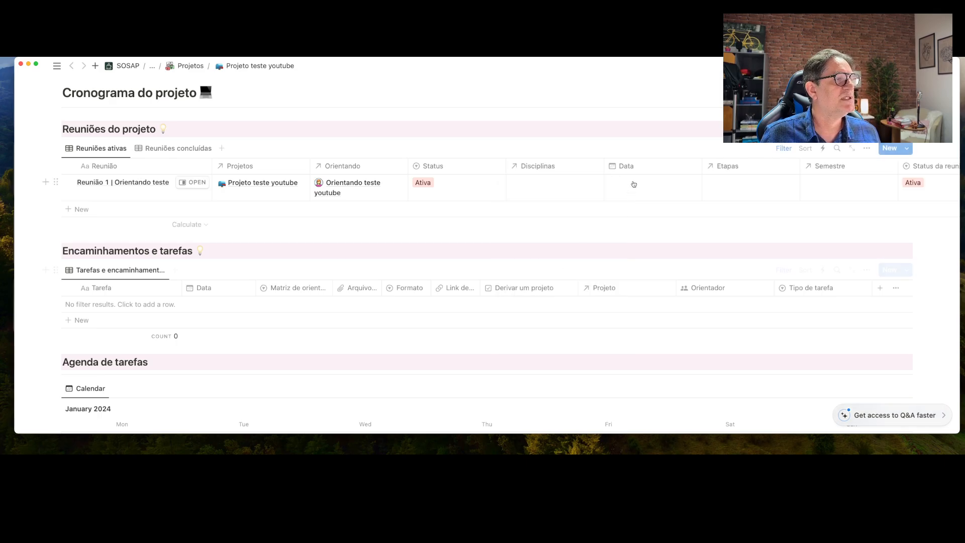
pyautogui.click(568, 166)
pyautogui.click(560, 272)
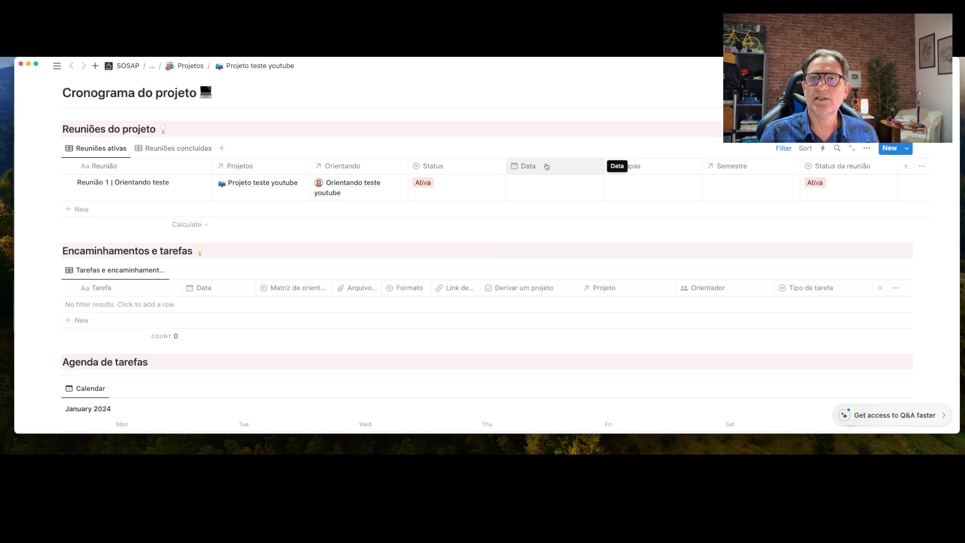
pyautogui.moveTo(546, 167); pyautogui.dragTo(292, 156)
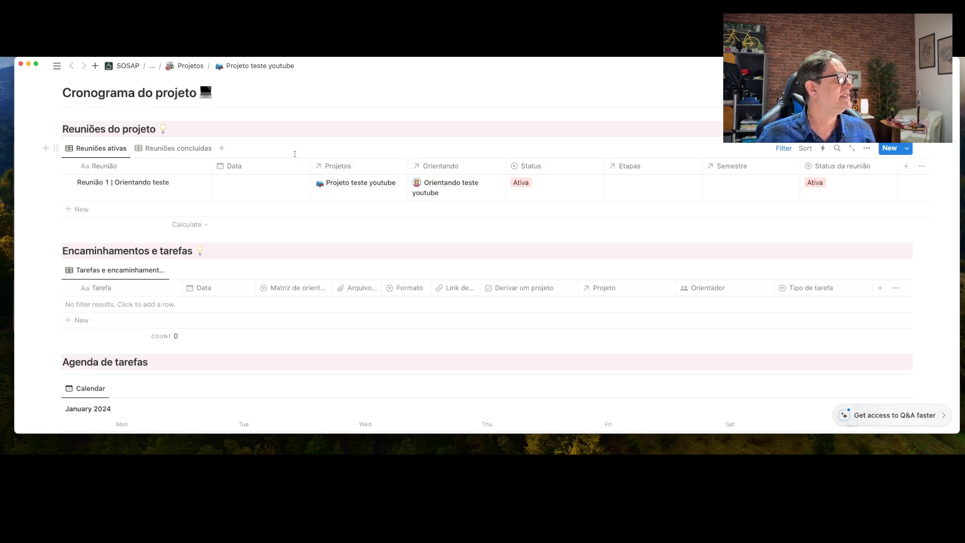
# Date the meeting 19/01/2024, link the stage Escrever o projeto, and hide the Semestre column
pyautogui.click(260, 183)
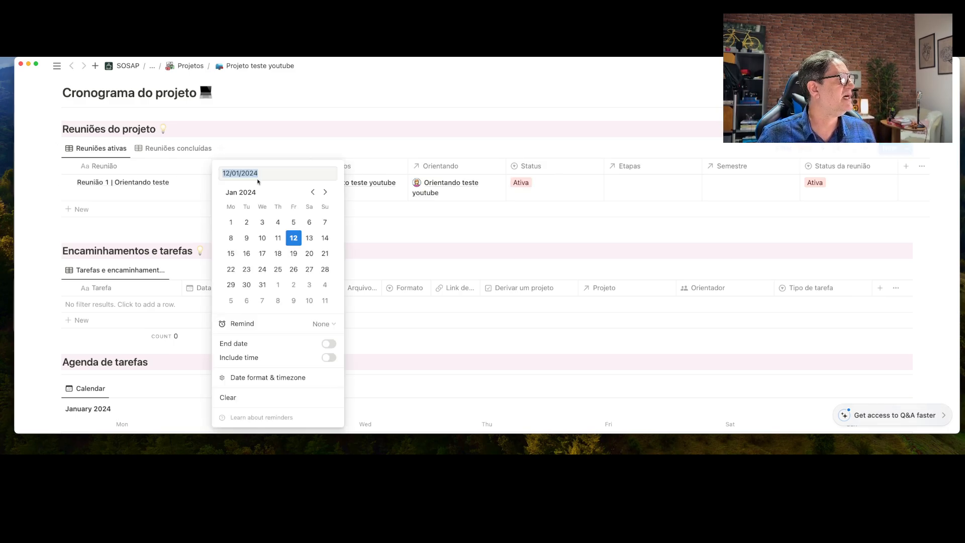
pyautogui.click(294, 253)
pyautogui.click(447, 134)
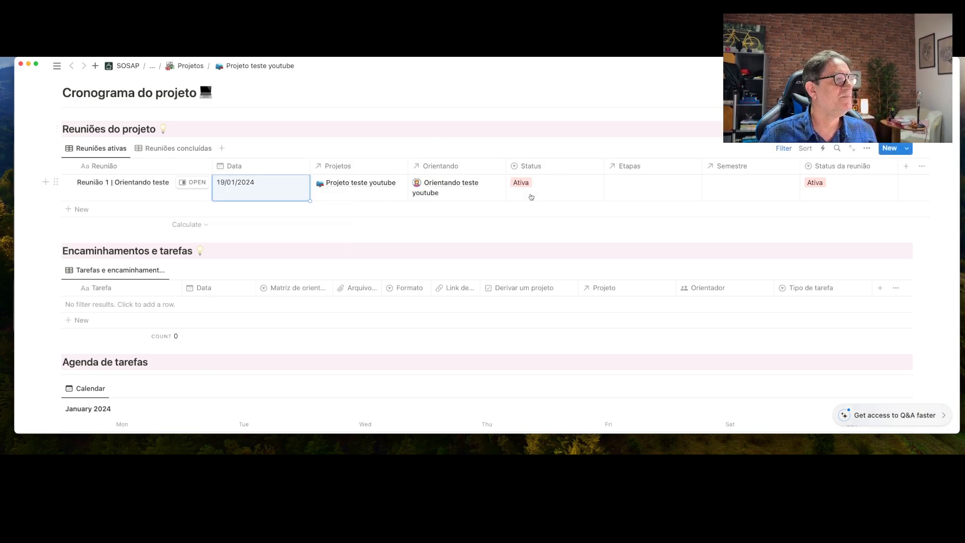
pyautogui.click(638, 191)
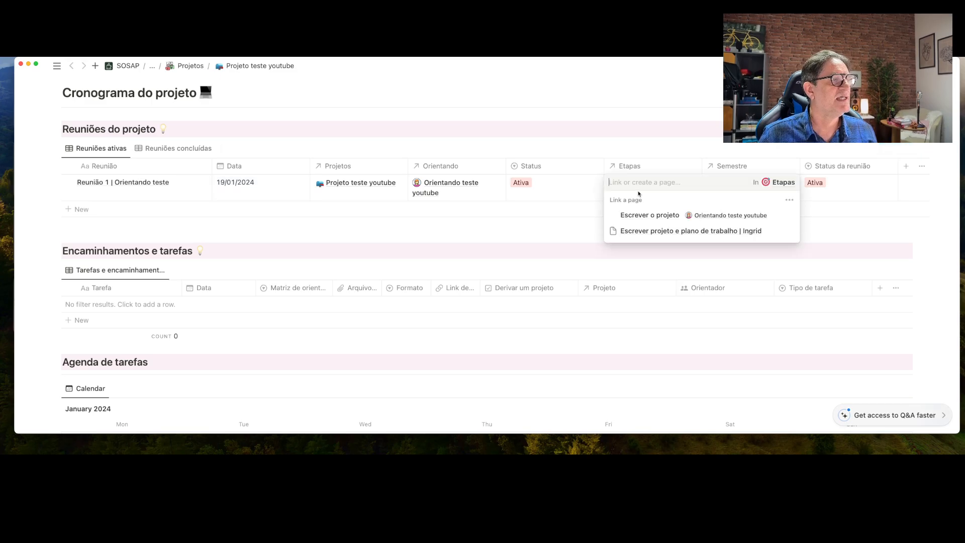
pyautogui.click(649, 215)
pyautogui.press('Escape')
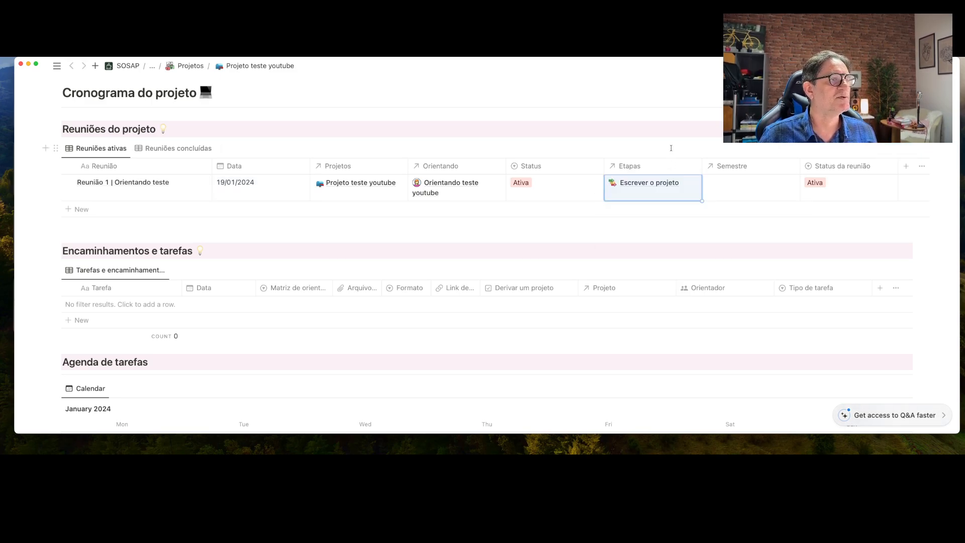
pyautogui.click(746, 168)
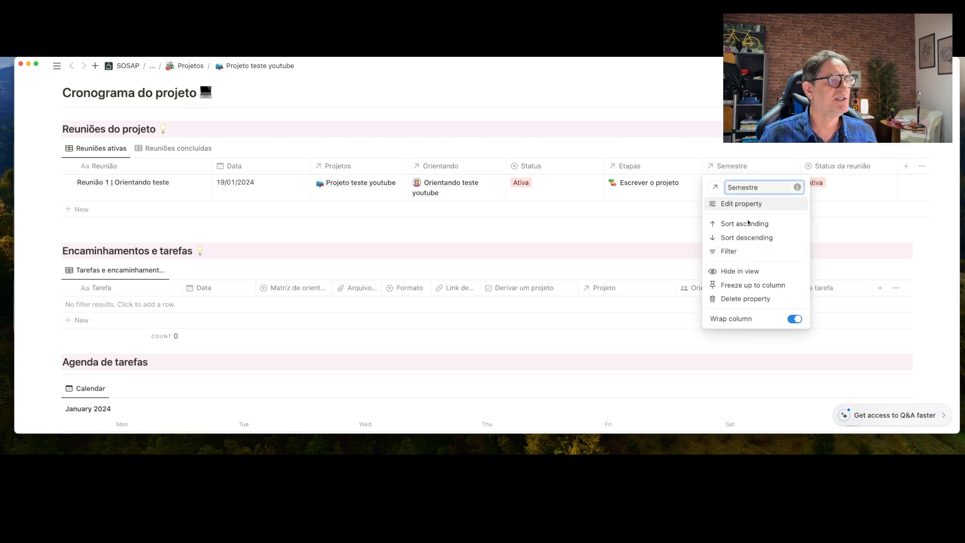
pyautogui.click(743, 270)
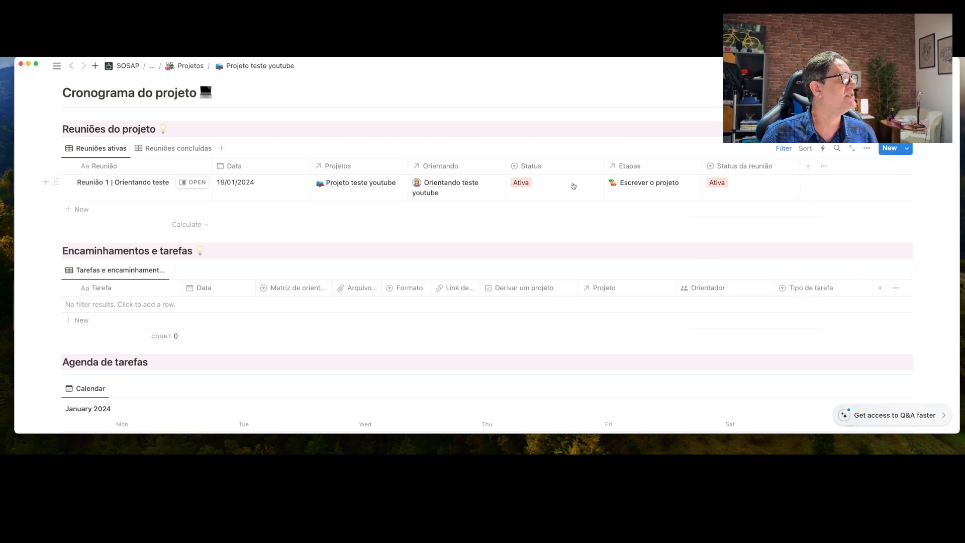
# Open Reunião 1 in side peek and apply the meeting template with Pauta da reunião and Conteúdo sections
pyautogui.click(197, 183)
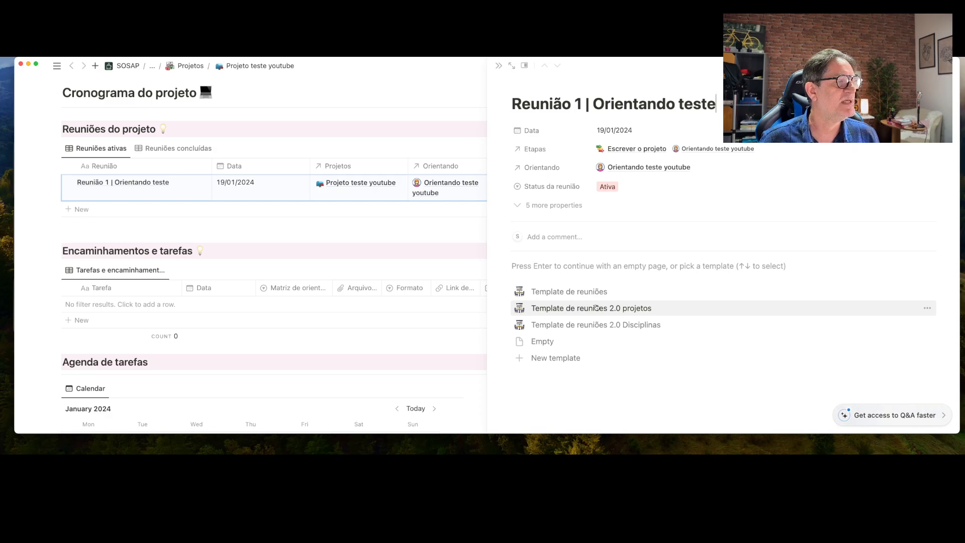
pyautogui.click(592, 308)
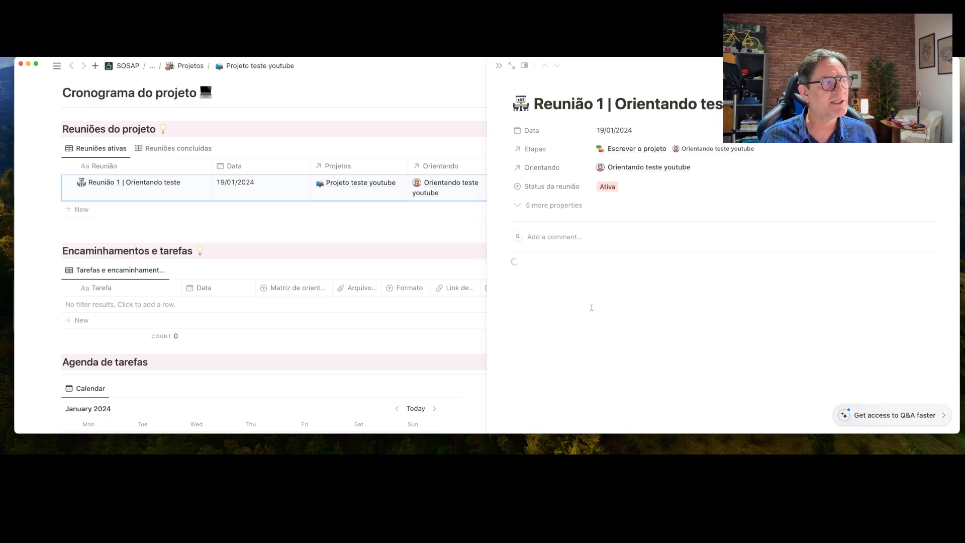
pyautogui.scroll(-5, 591, 307)
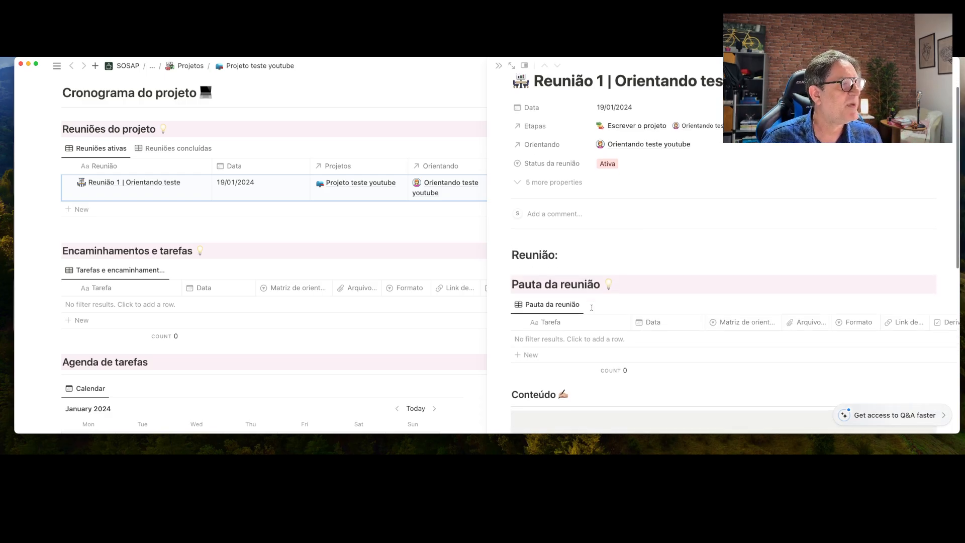
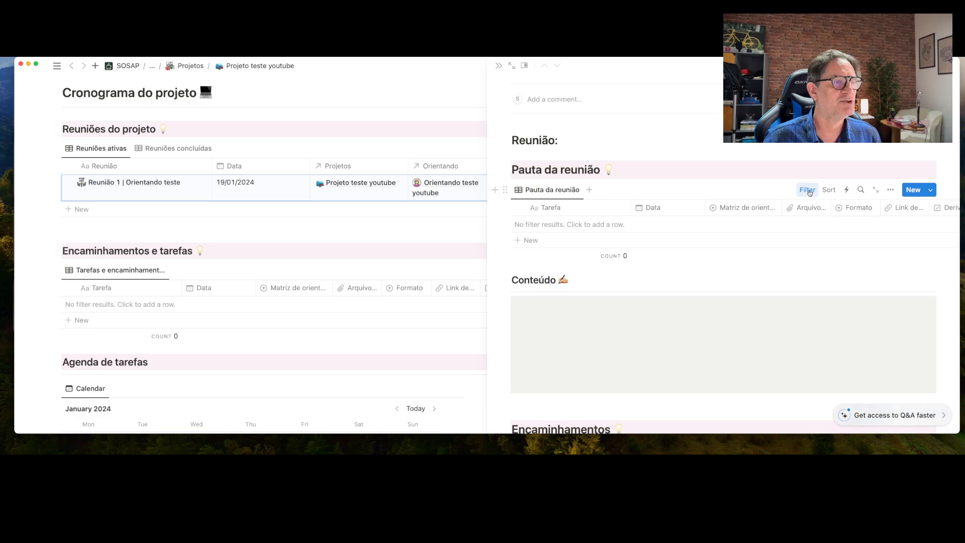
# Change the Pauta da reunião filters to Projeto teste youtube and Iniciado status
pyautogui.click(808, 190)
pyautogui.click(541, 212)
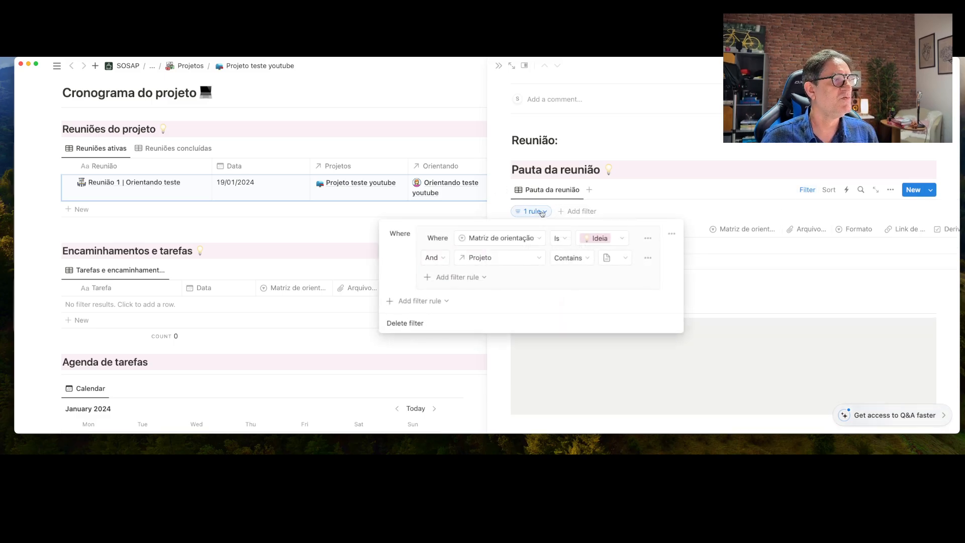
pyautogui.click(662, 262)
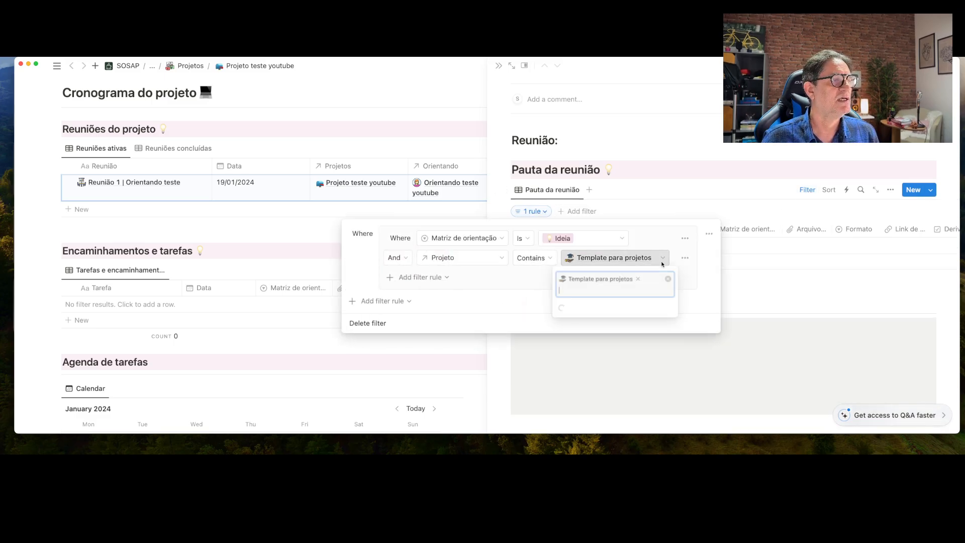
pyautogui.click(610, 308)
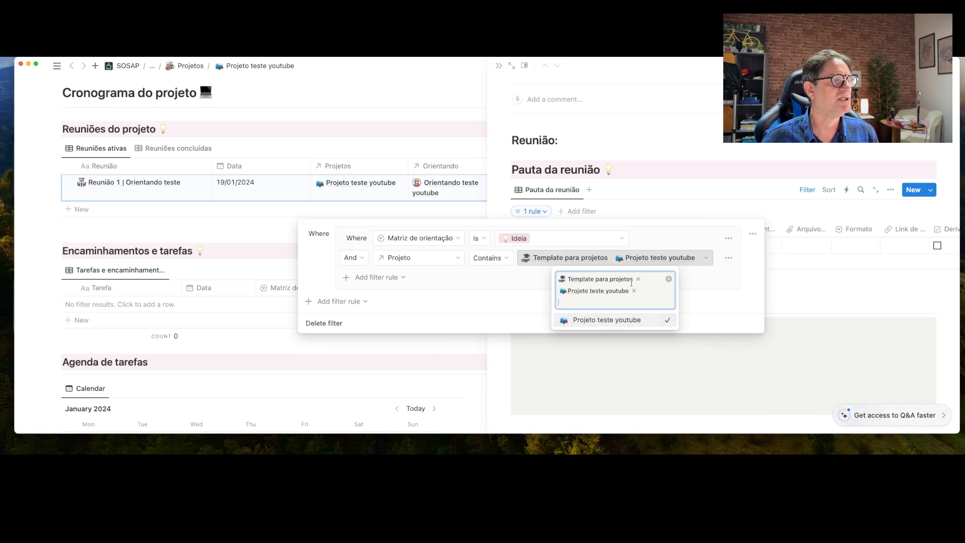
pyautogui.click(638, 279)
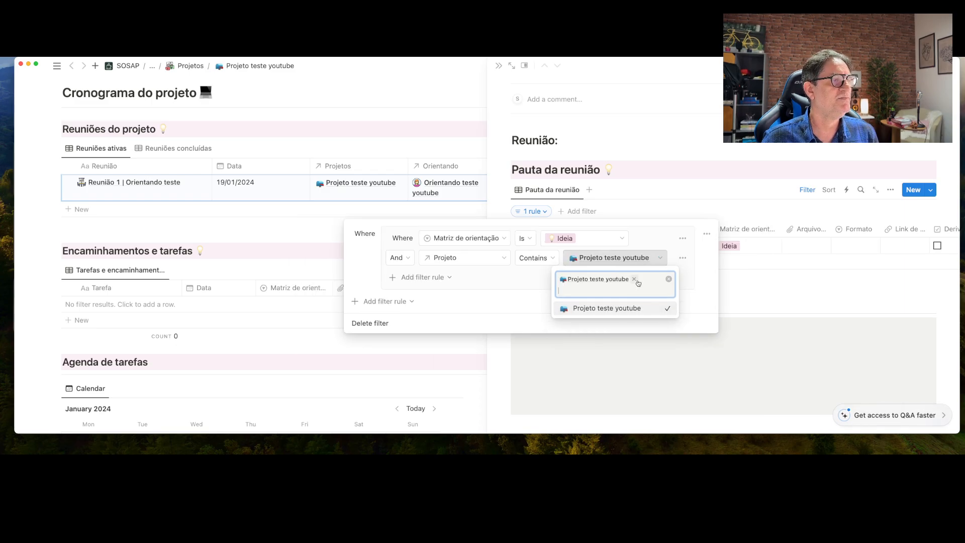
pyautogui.click(625, 242)
pyautogui.click(622, 239)
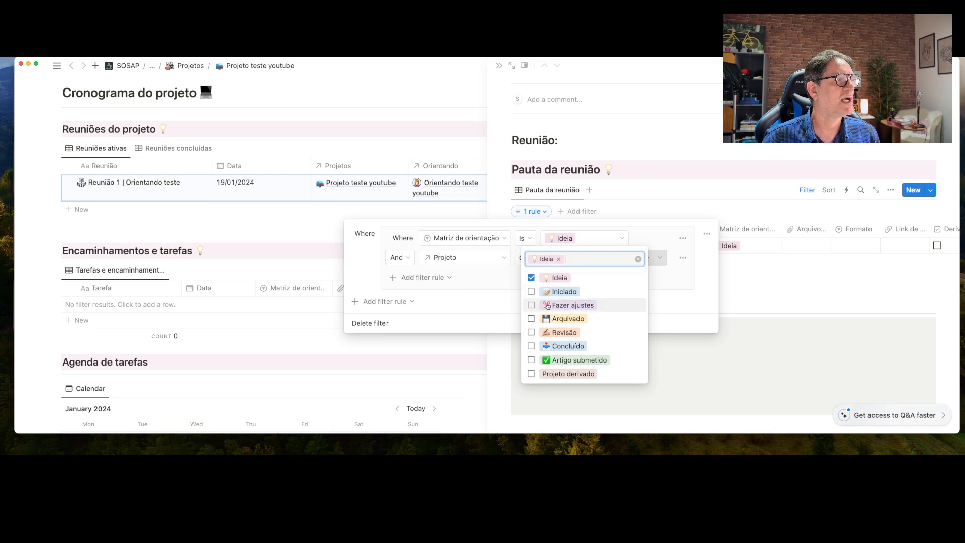
pyautogui.click(548, 292)
pyautogui.click(531, 288)
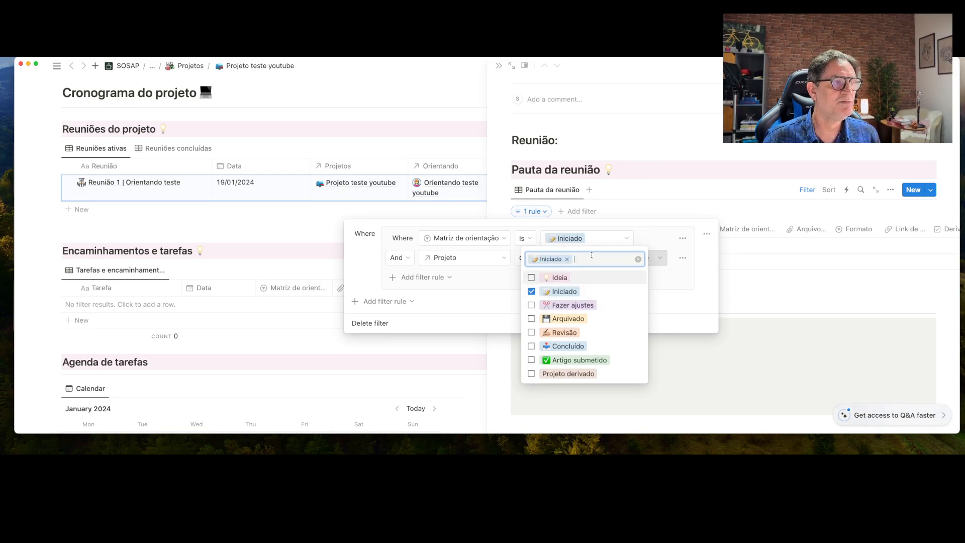
pyautogui.click(665, 173)
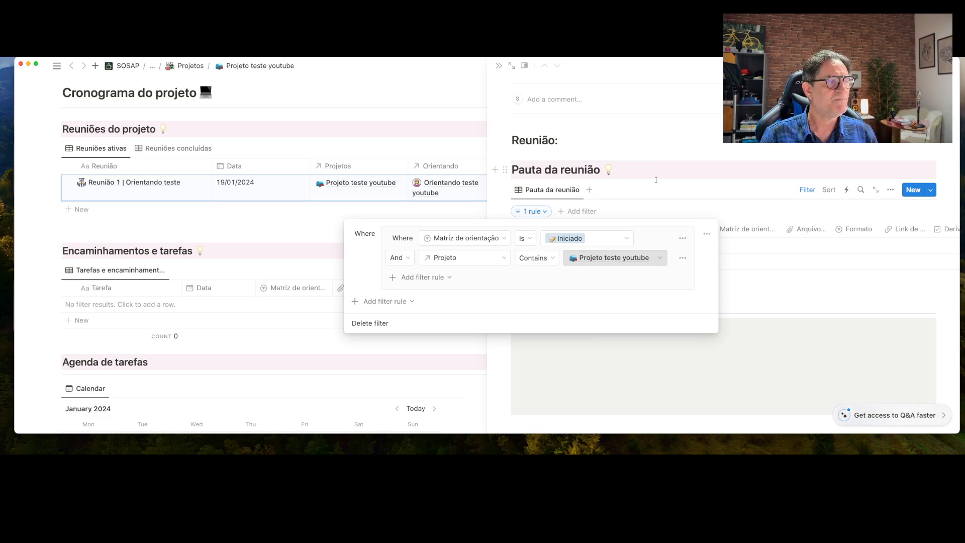
# Add a third rule where Reuniões de projetos contains Reunião 1 | Orientando teste
pyautogui.click(427, 278)
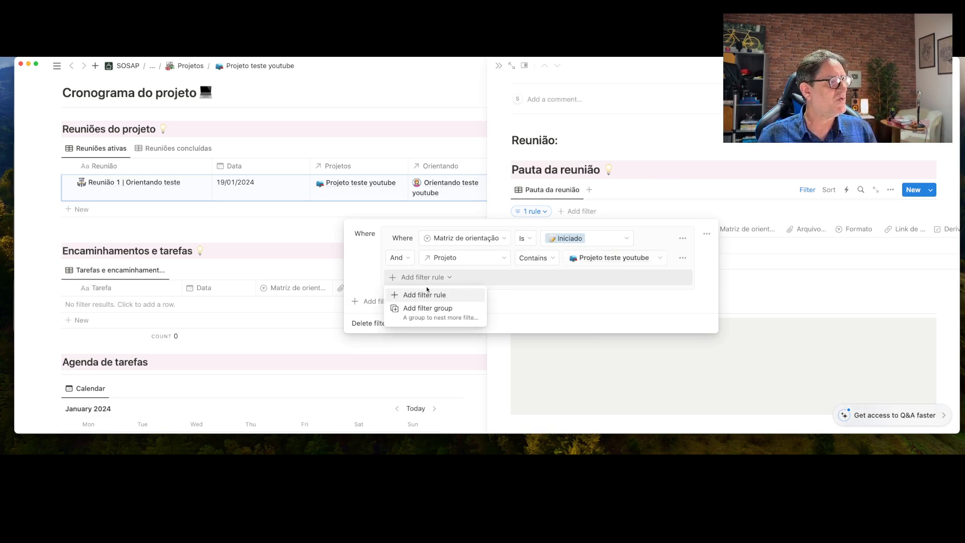
pyautogui.click(428, 295)
pyautogui.click(442, 277)
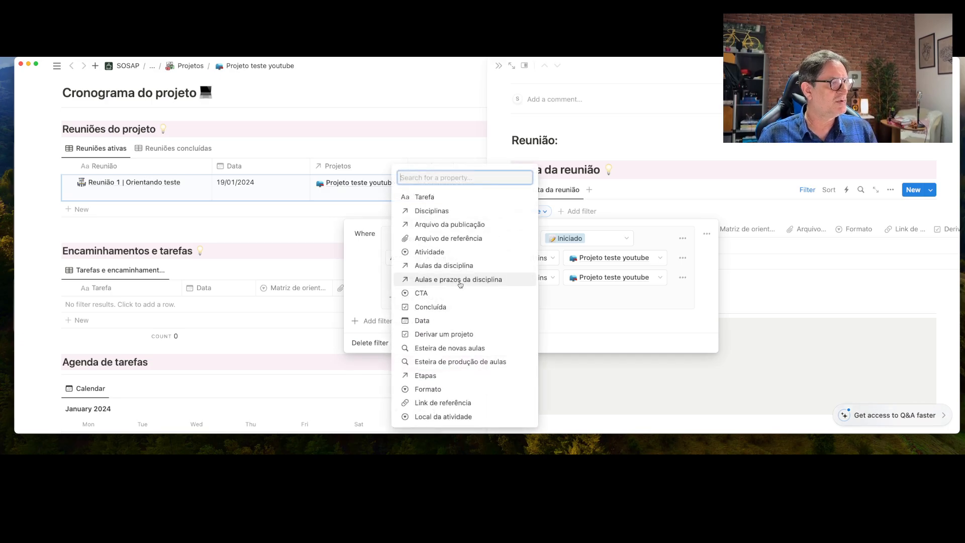
pyautogui.scroll(-5, 458, 335)
pyautogui.click(460, 392)
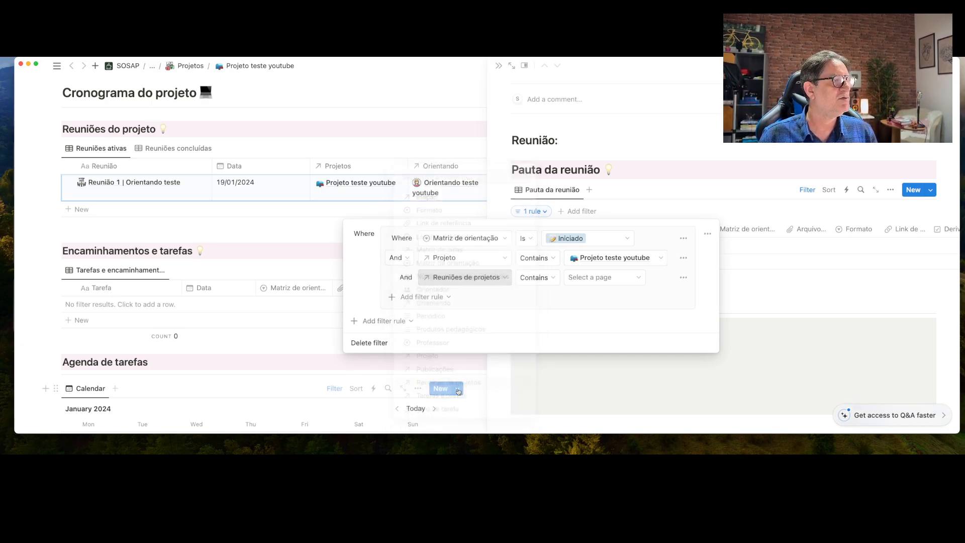
pyautogui.click(633, 277)
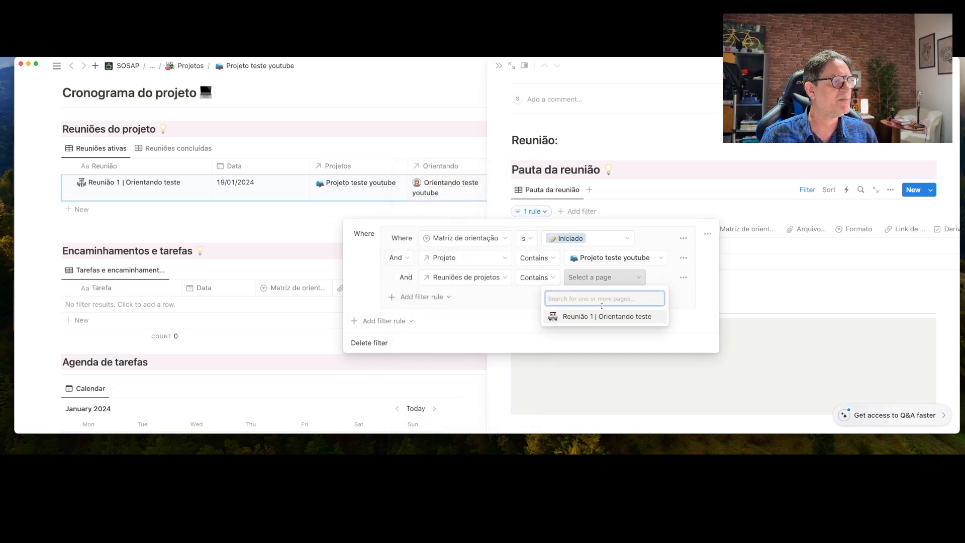
pyautogui.click(601, 317)
pyautogui.click(648, 176)
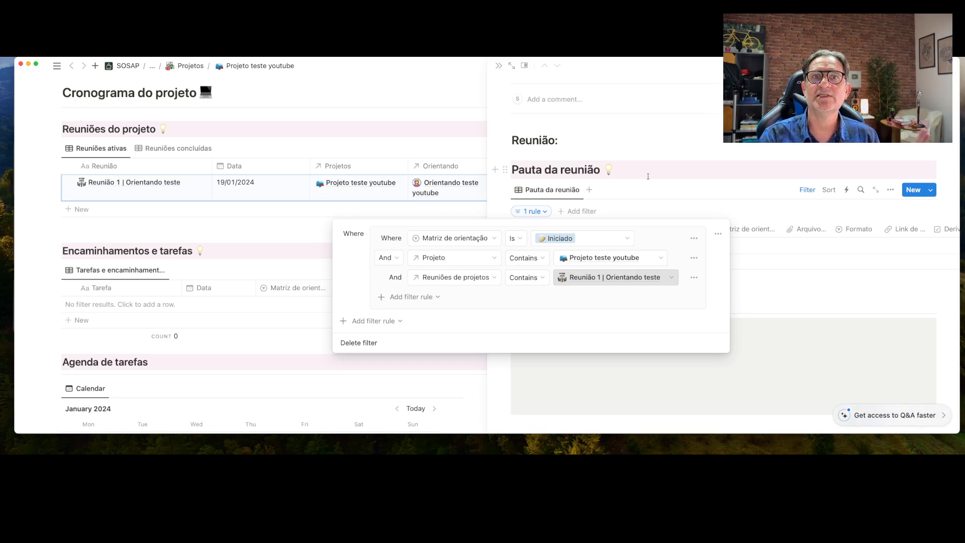
pyautogui.click(647, 175)
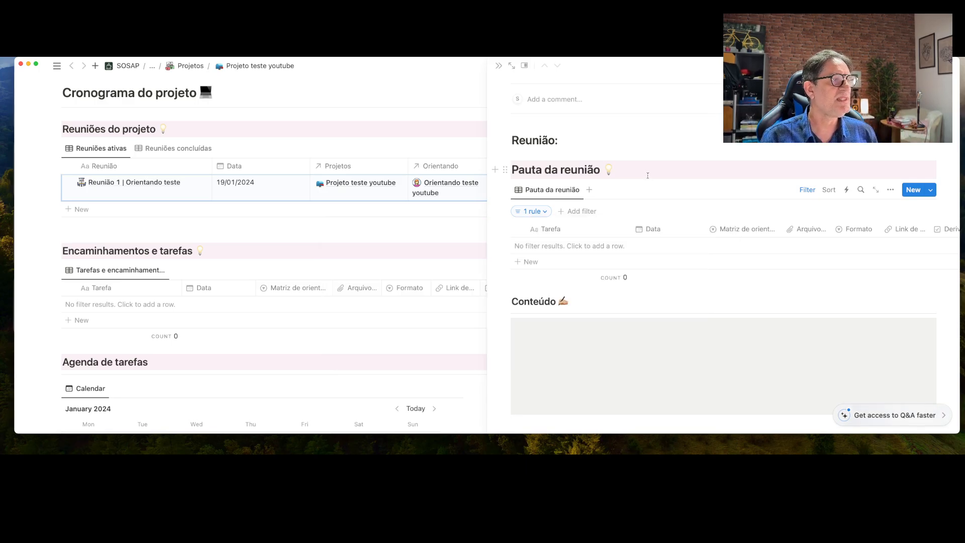
pyautogui.click(544, 211)
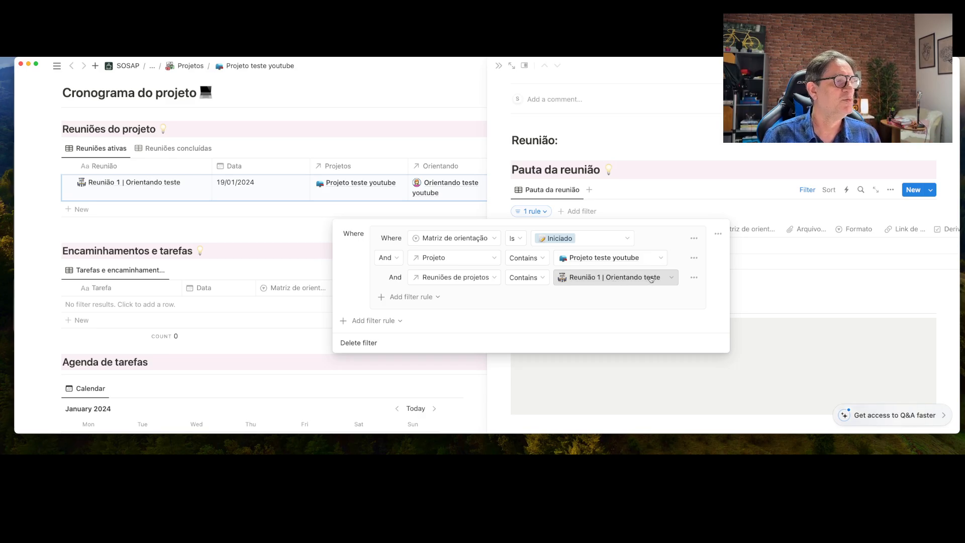
pyautogui.click(651, 181)
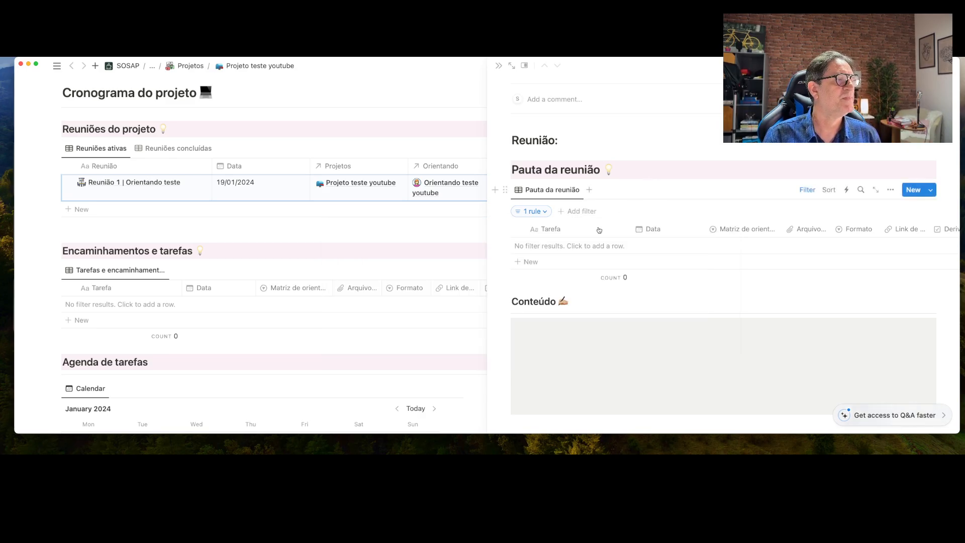
# Add the task Metodologia do projeto dated 19/01/2024
pyautogui.click(542, 261)
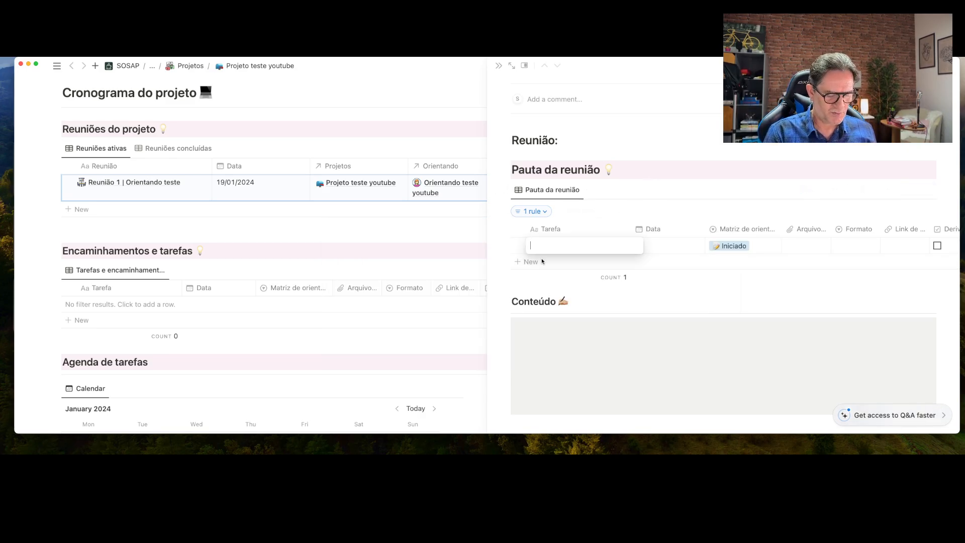
pyautogui.write('Metodologia do projeto')
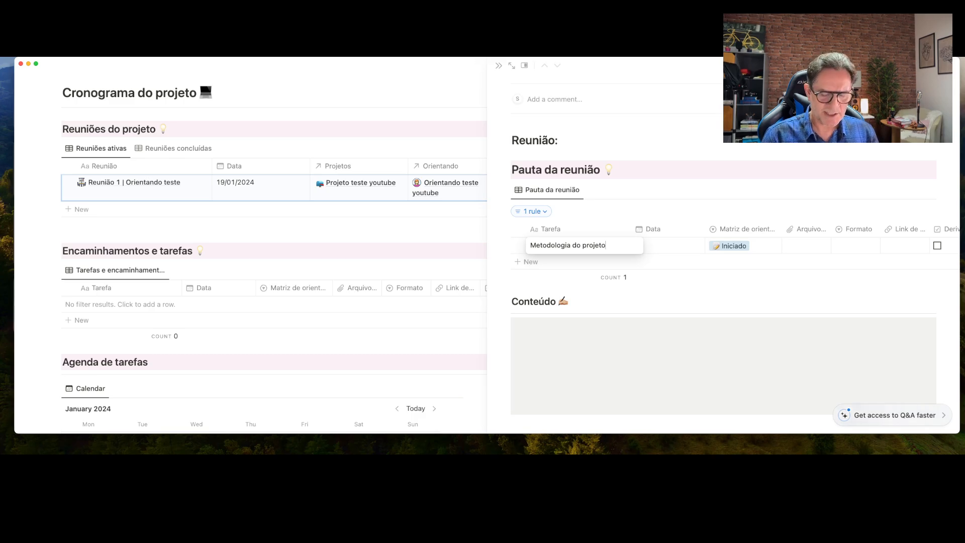
pyautogui.press('Escape')
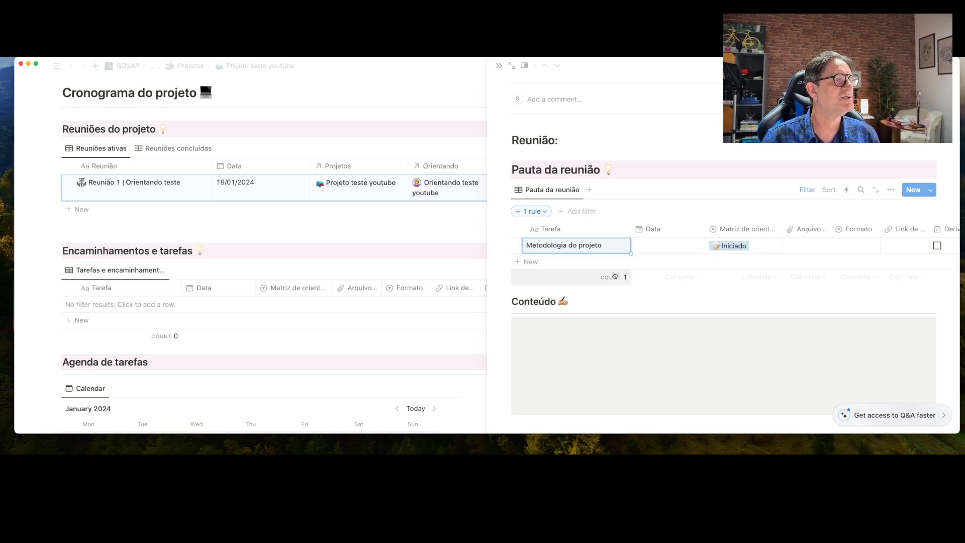
pyautogui.click(663, 246)
pyautogui.click(712, 254)
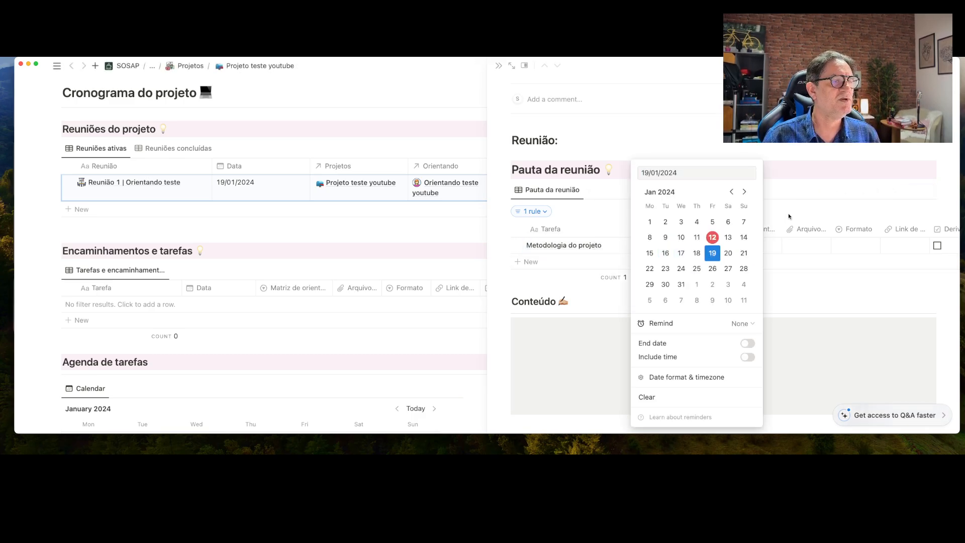
pyautogui.press('Escape')
# Hide the Arquivo de referência, Formato and Link de referência columns in this view
pyautogui.hscroll(2, 809, 240)
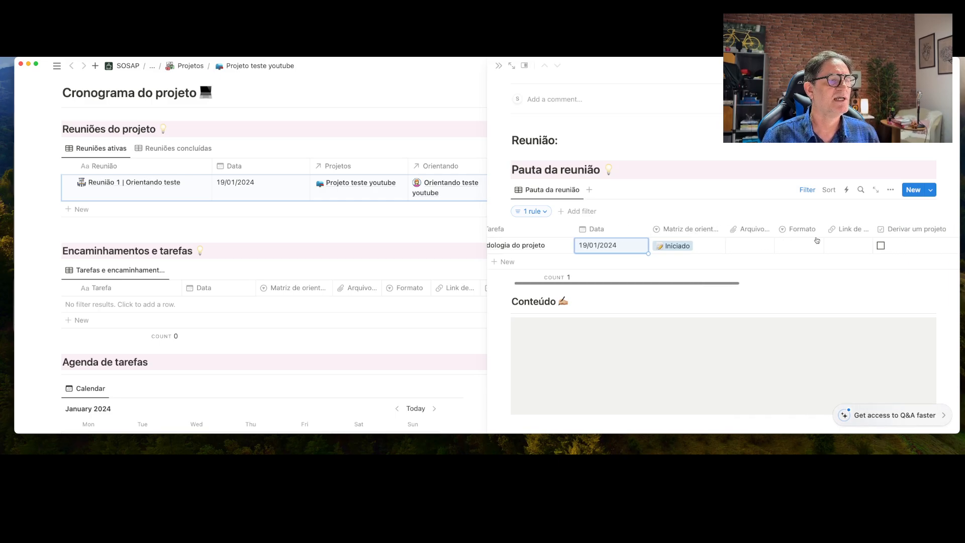
pyautogui.hscroll(3, 816, 241)
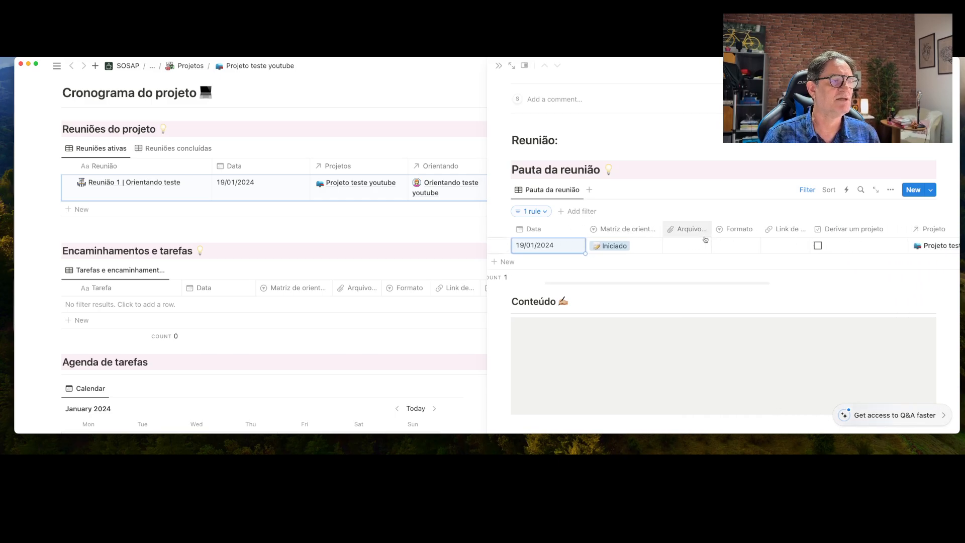
pyautogui.click(691, 233)
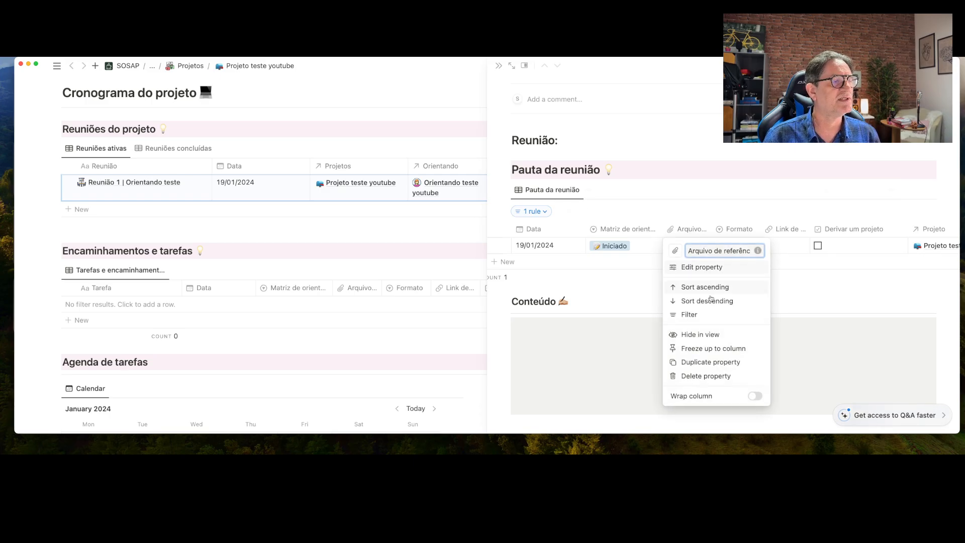
pyautogui.click(686, 335)
pyautogui.click(693, 229)
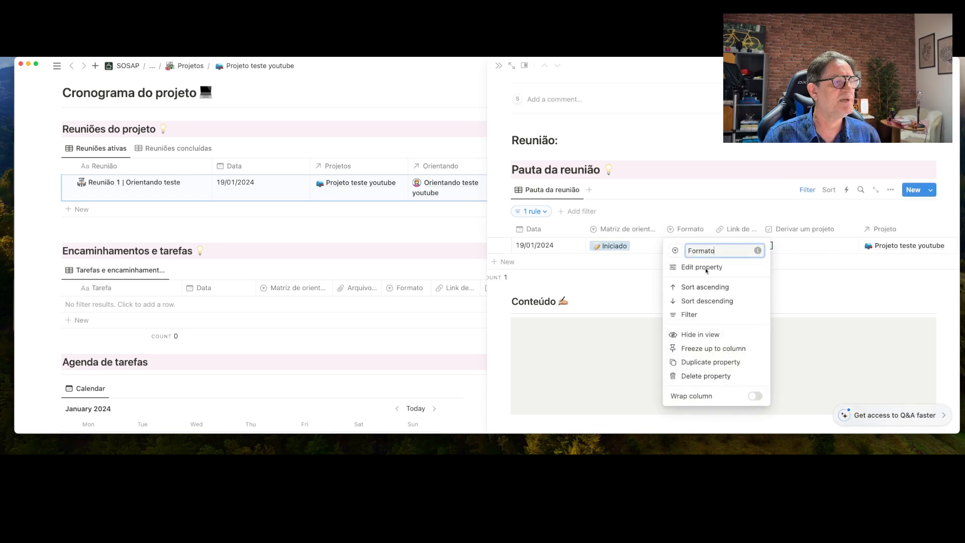
pyautogui.click(711, 334)
pyautogui.click(692, 229)
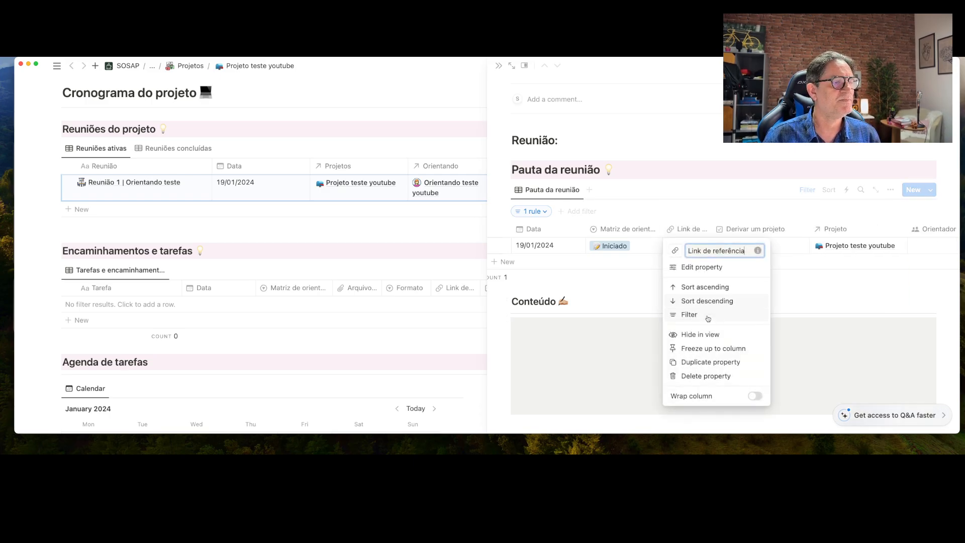
pyautogui.click(706, 334)
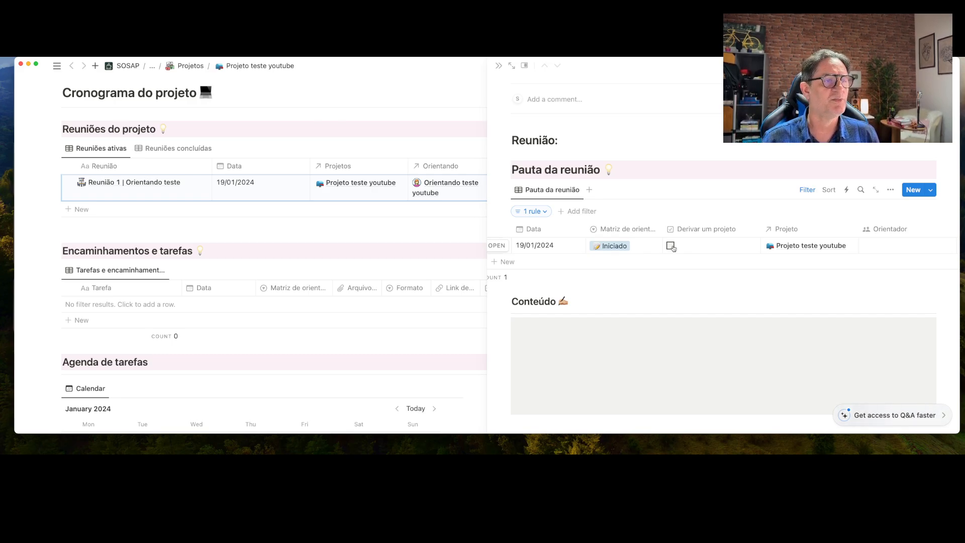
# Set the task's Tipo de tarefa to Reunião
pyautogui.hscroll(5, 779, 245)
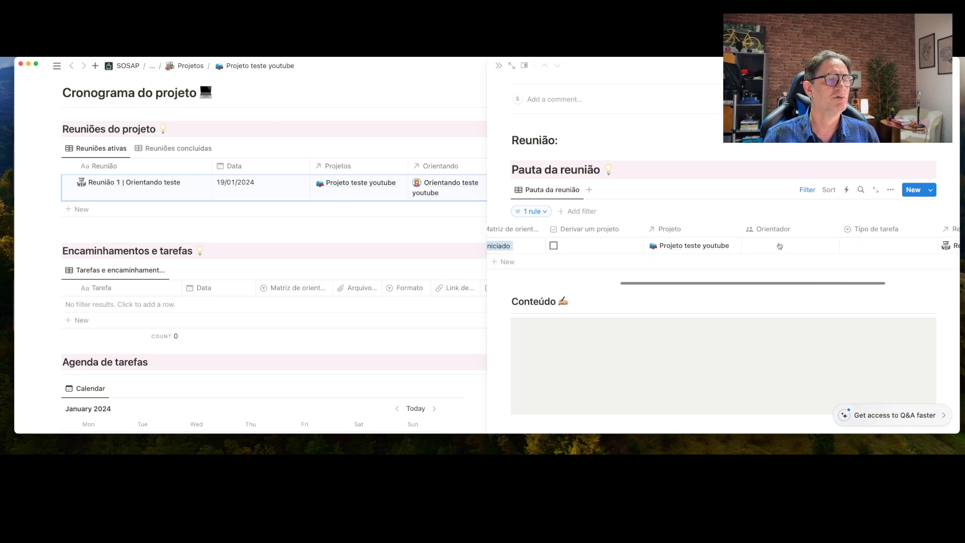
pyautogui.click(852, 245)
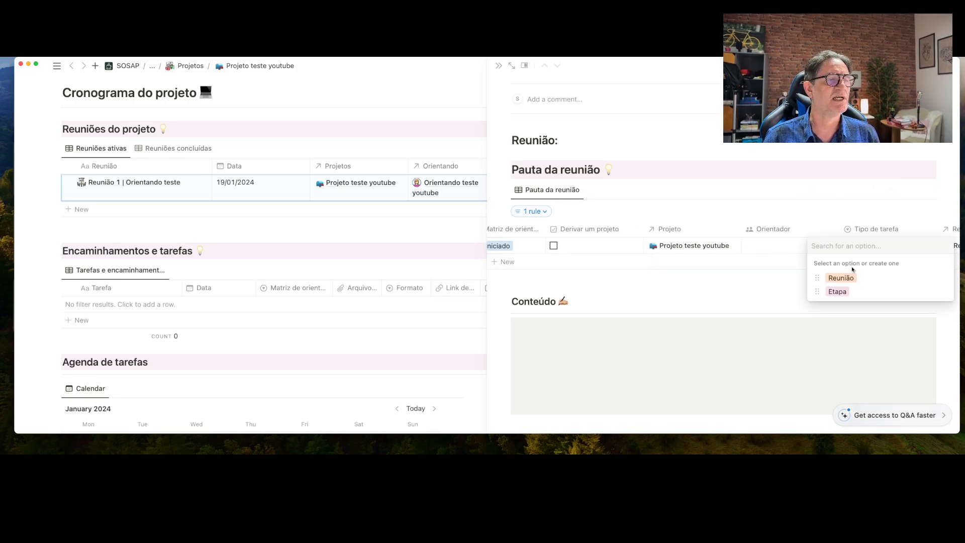
pyautogui.click(842, 278)
pyautogui.hscroll(3, 857, 243)
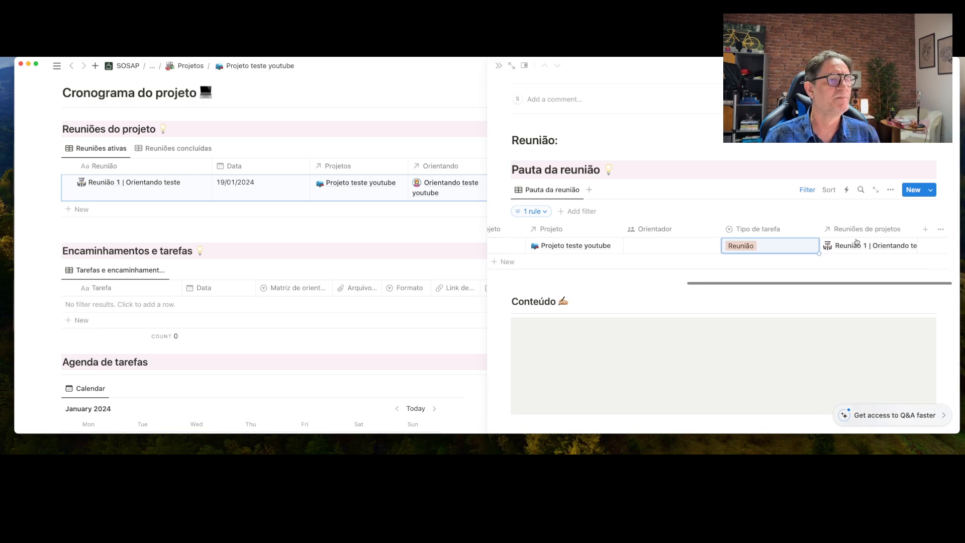
pyautogui.hscroll(-10, 857, 243)
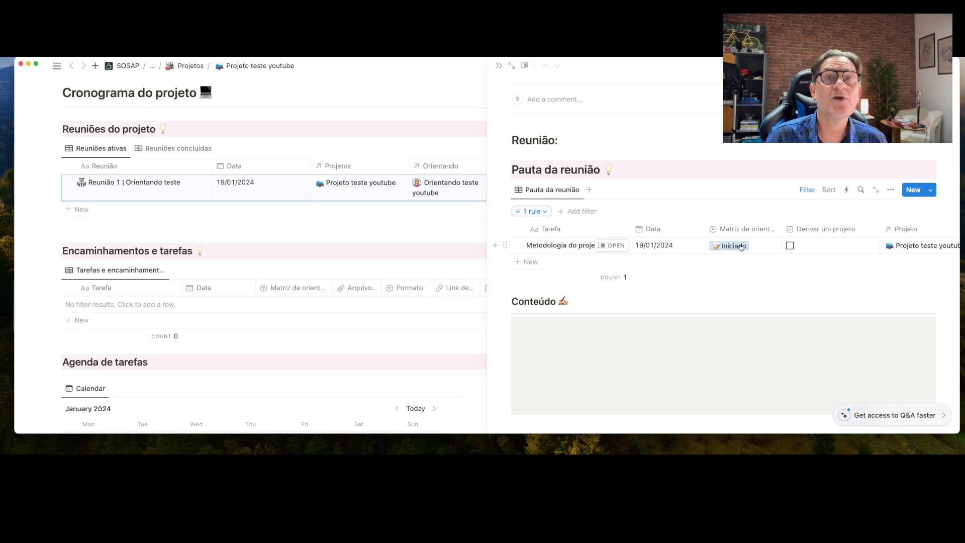
# Open the Metodologia do projeto page and dismiss the template suggestions, keeping the page blank
pyautogui.click(617, 244)
pyautogui.scroll(-5, 641, 251)
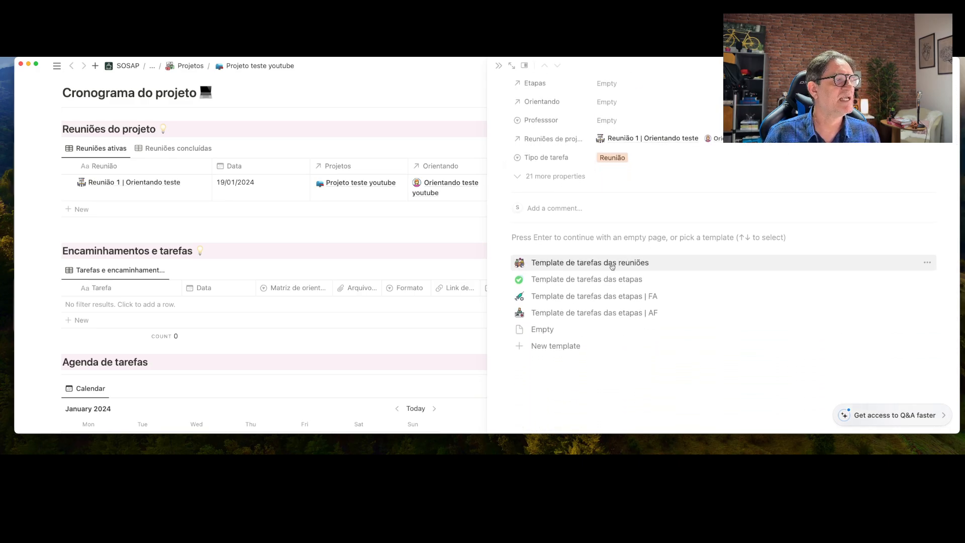
pyautogui.click(612, 266)
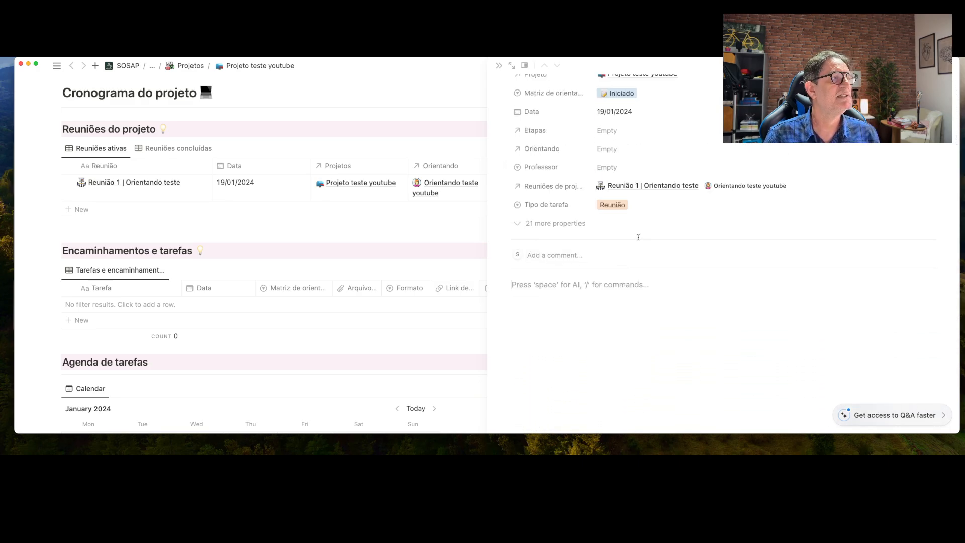
pyautogui.scroll(2, 624, 221)
# Link Etapas to Escrever o projeto and Orientando to Orientando teste youtube
pyautogui.click(607, 183)
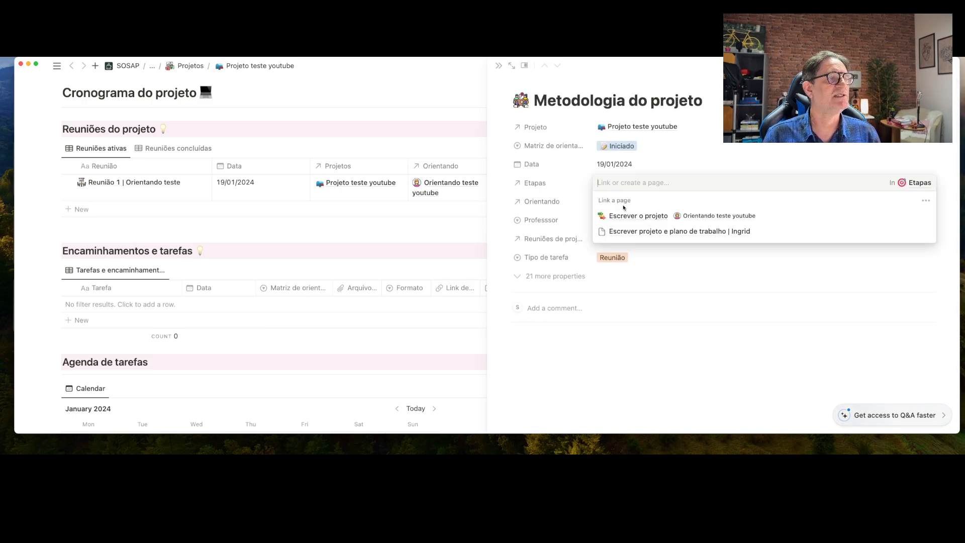
pyautogui.click(624, 216)
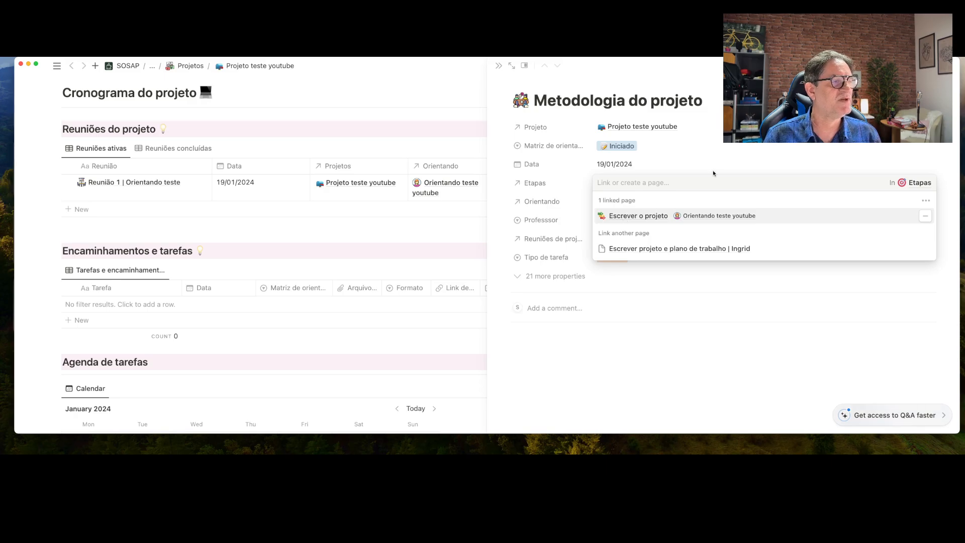
pyautogui.click(730, 167)
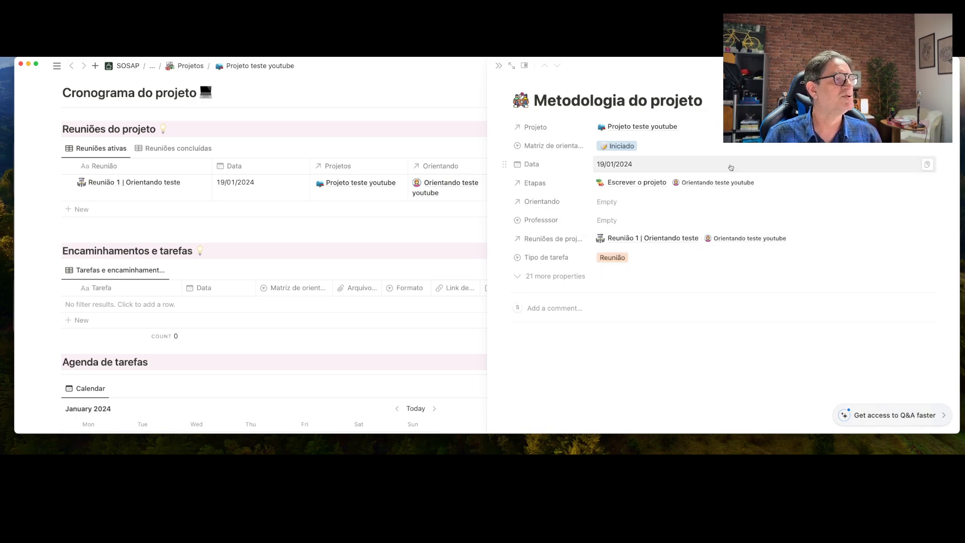
pyautogui.click(637, 196)
pyautogui.click(637, 235)
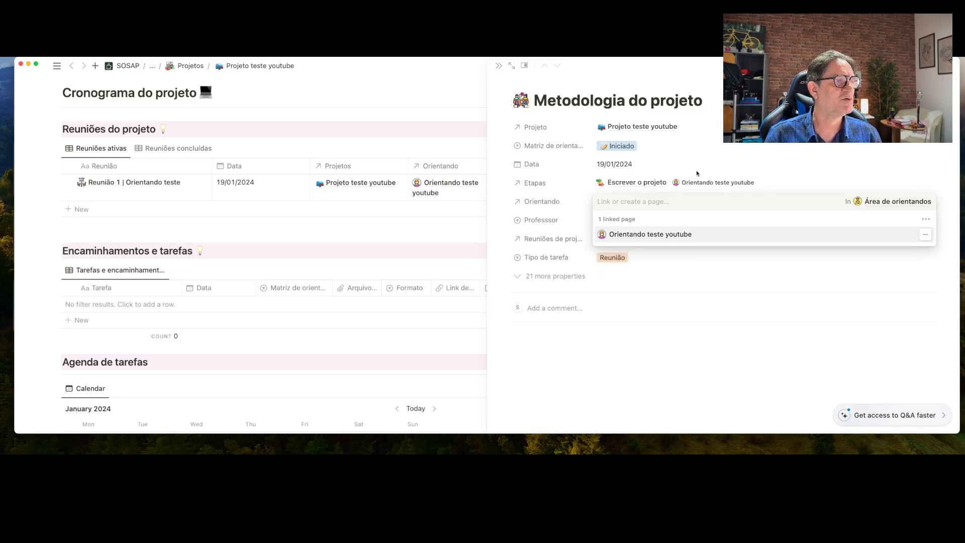
pyautogui.click(697, 171)
# Assign the first listed professor in the Professor property
pyautogui.click(627, 223)
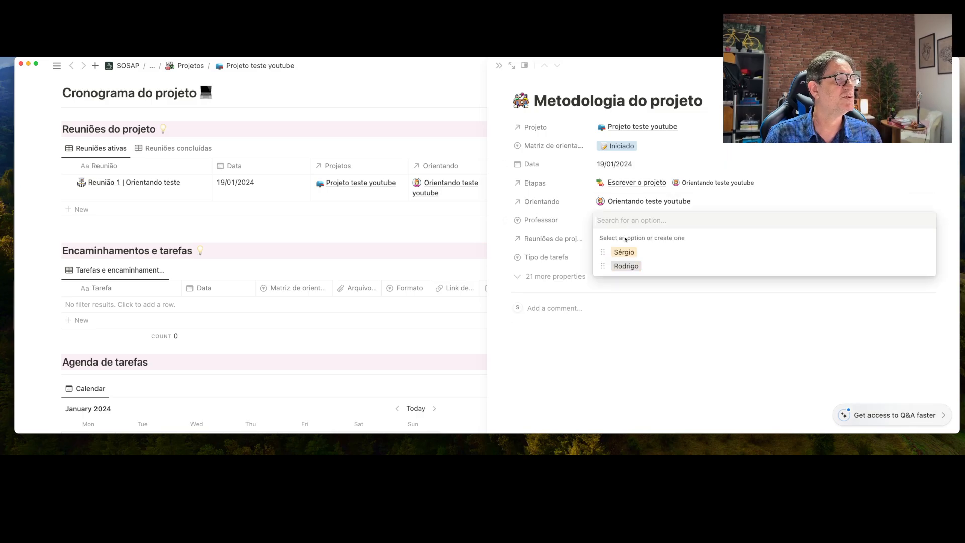
pyautogui.click(626, 252)
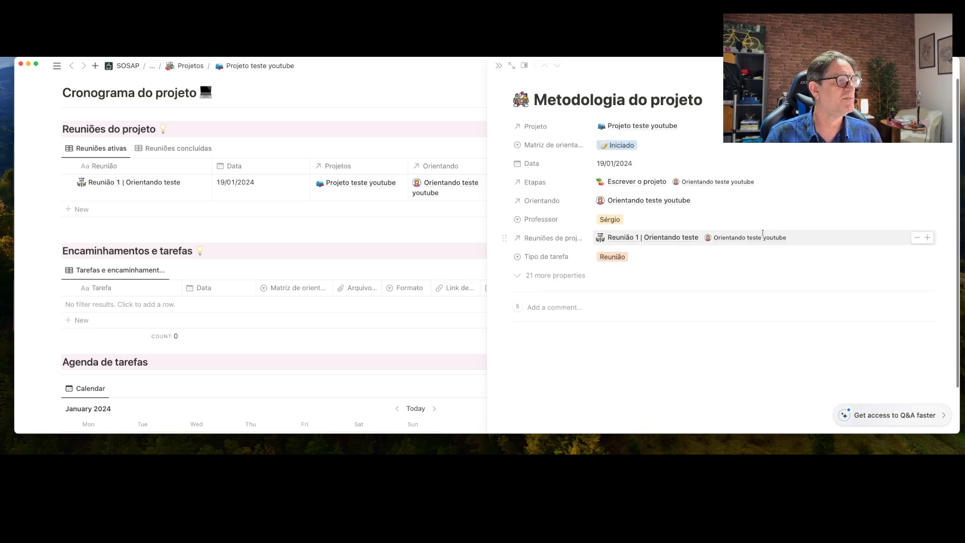
pyautogui.scroll(-2, 762, 233)
pyautogui.scroll(2, 762, 232)
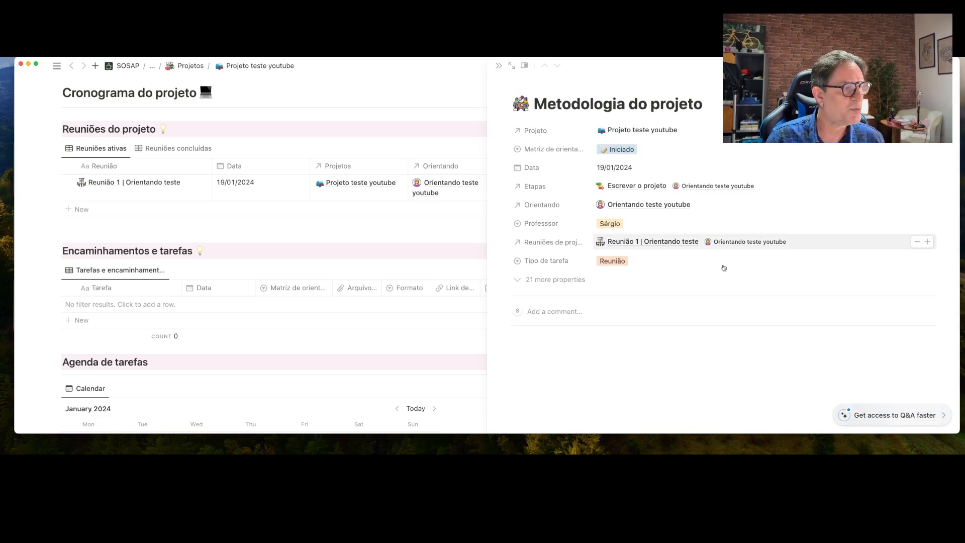
pyautogui.click(560, 342)
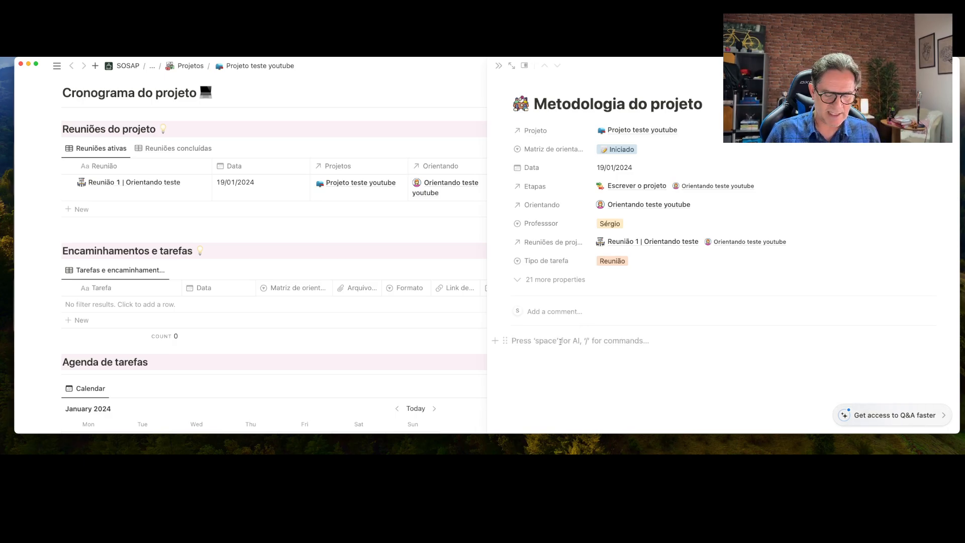
# Add a Heading 3 reading Descrição to the page body via the slash menu
pyautogui.write('/')
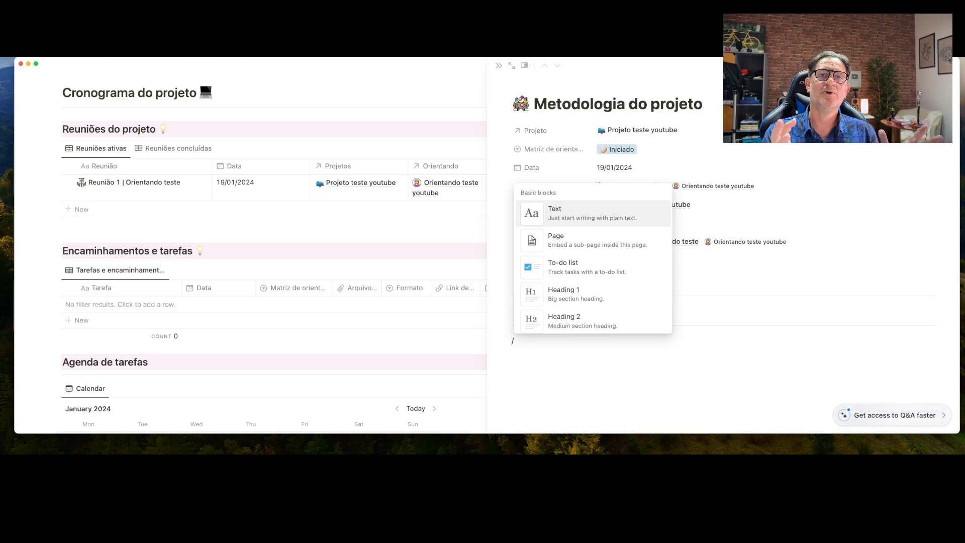
pyautogui.scroll(-2, 557, 293)
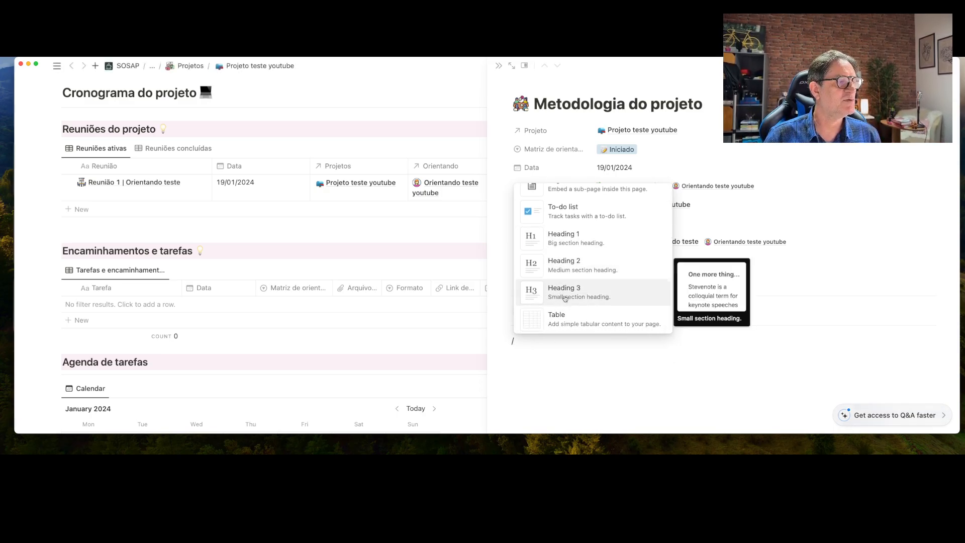
pyautogui.click(563, 295)
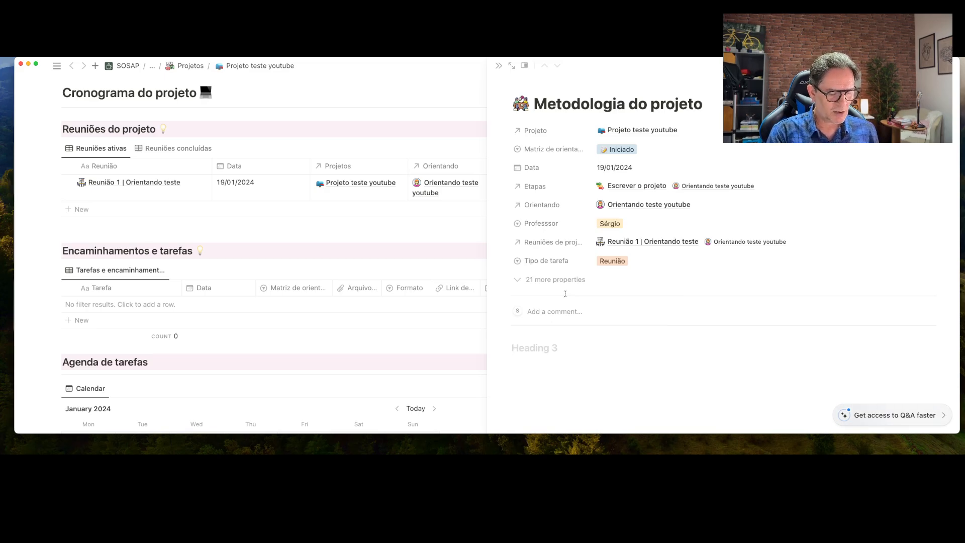
pyautogui.write('Descru')
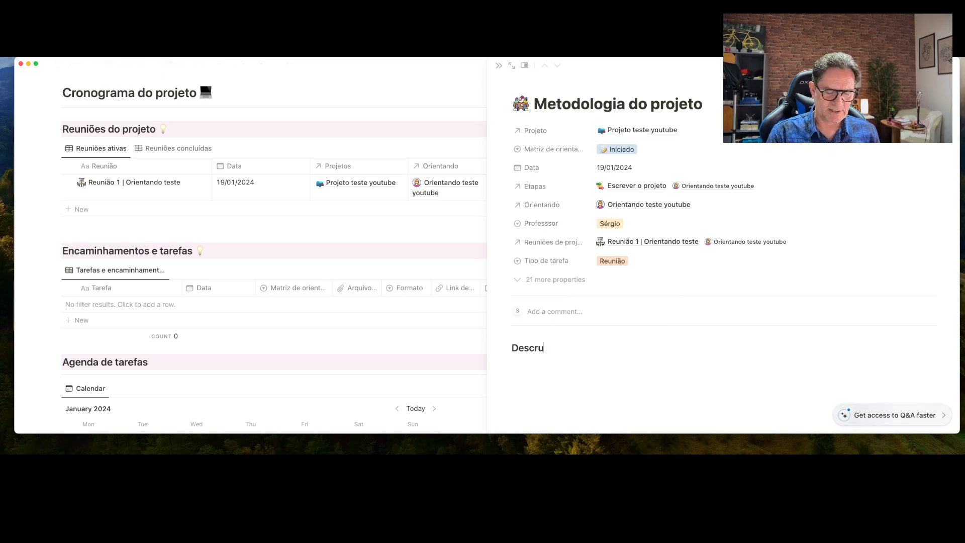
pyautogui.press('BackSpace')
pyautogui.write('iç')
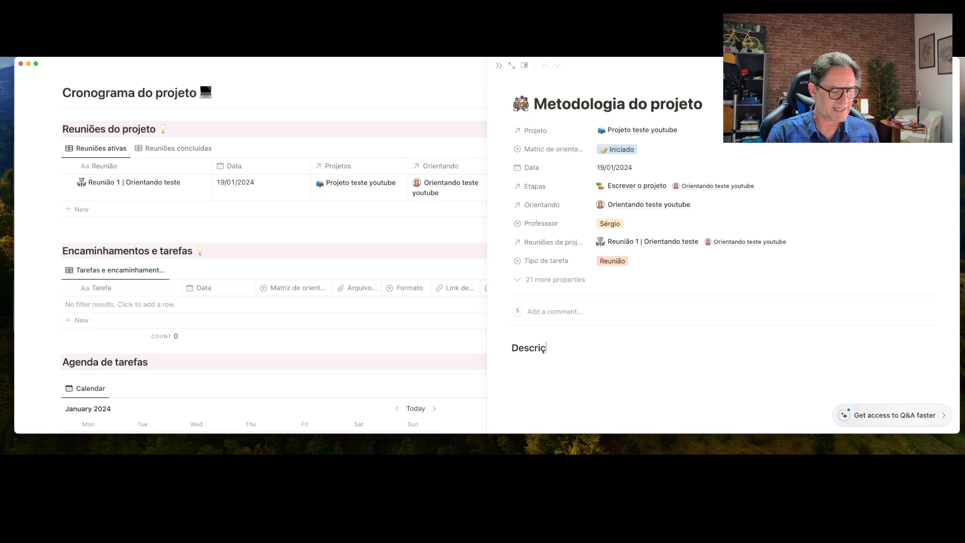
pyautogui.write('ão')
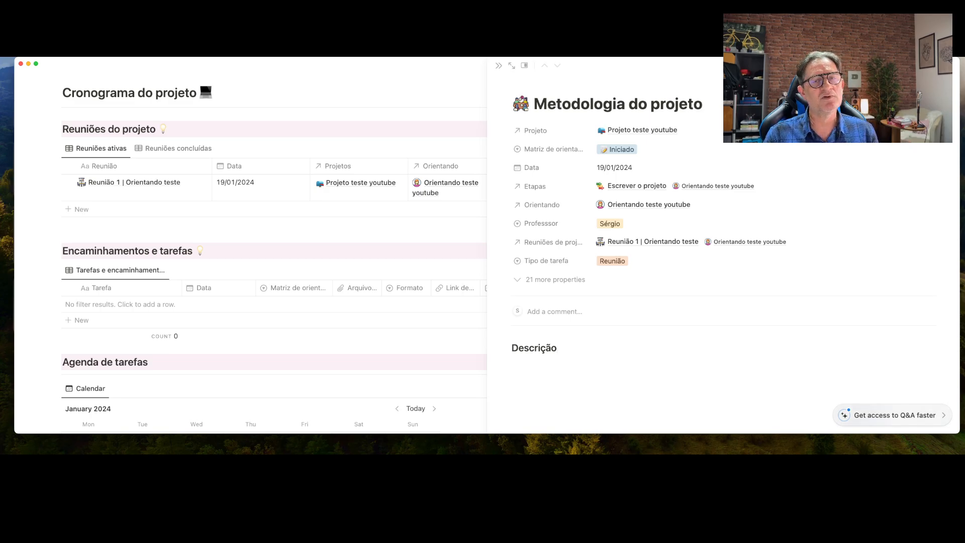
# Insert a callout with lines (1) Duvidas, (2) Sugestões and (3) Alterações
pyautogui.press('Return')
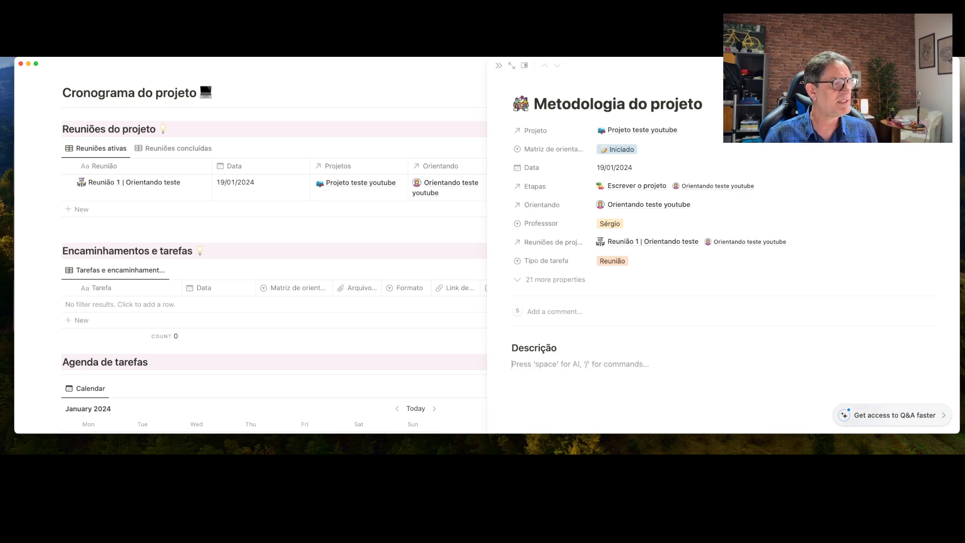
pyautogui.write('/')
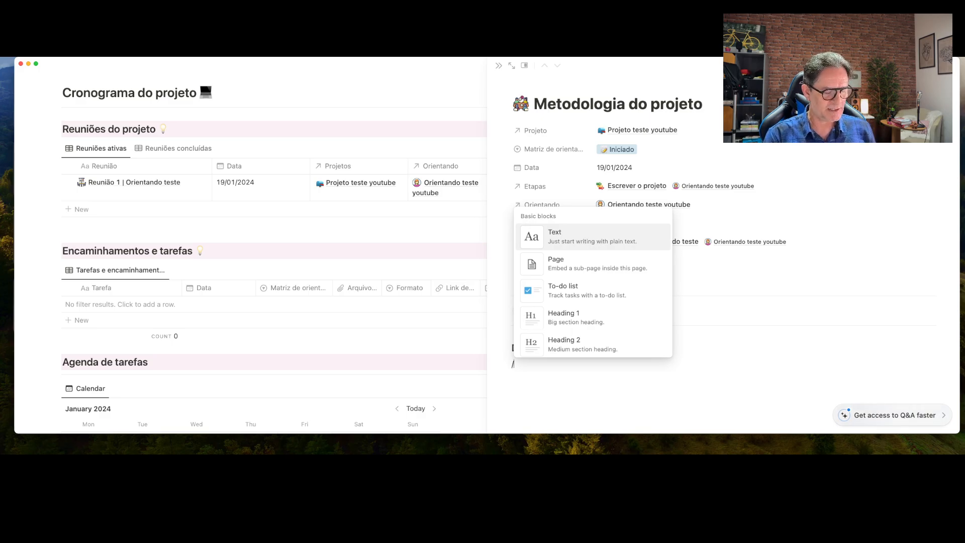
pyautogui.write('ca')
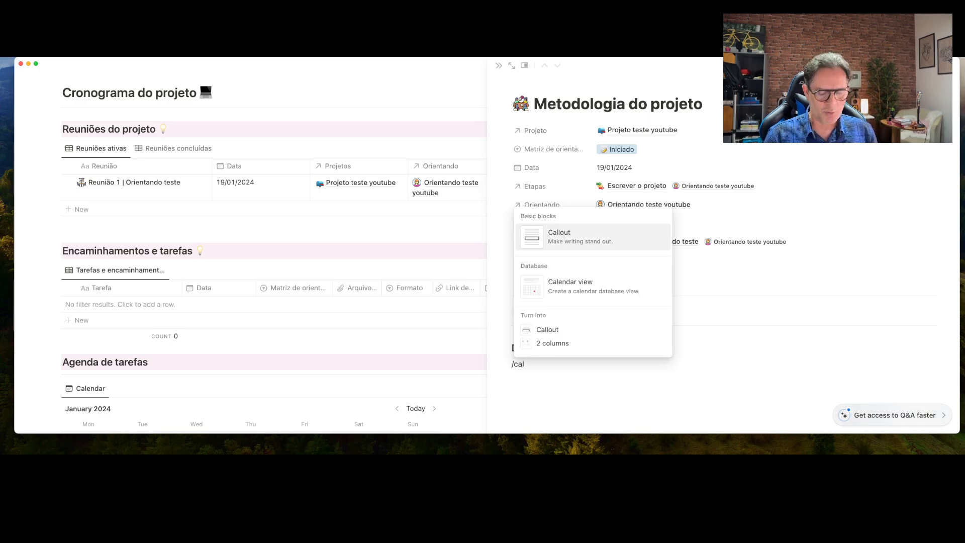
pyautogui.write('l')
pyautogui.press('Return')
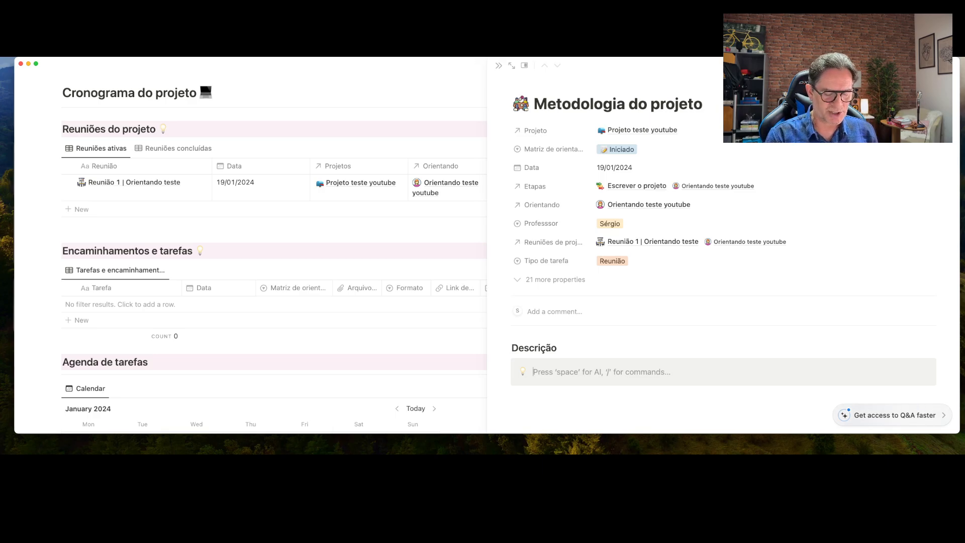
pyautogui.write('(1)')
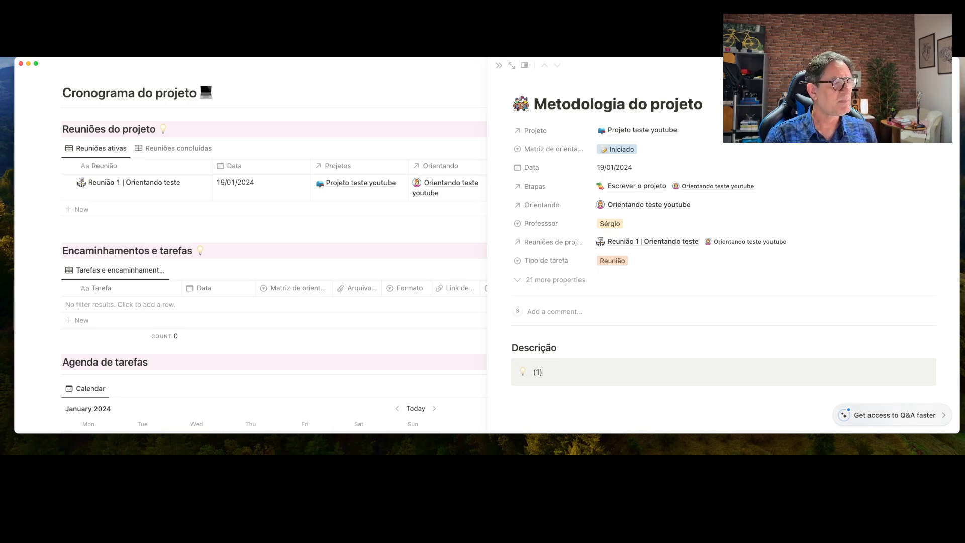
pyautogui.write(' D')
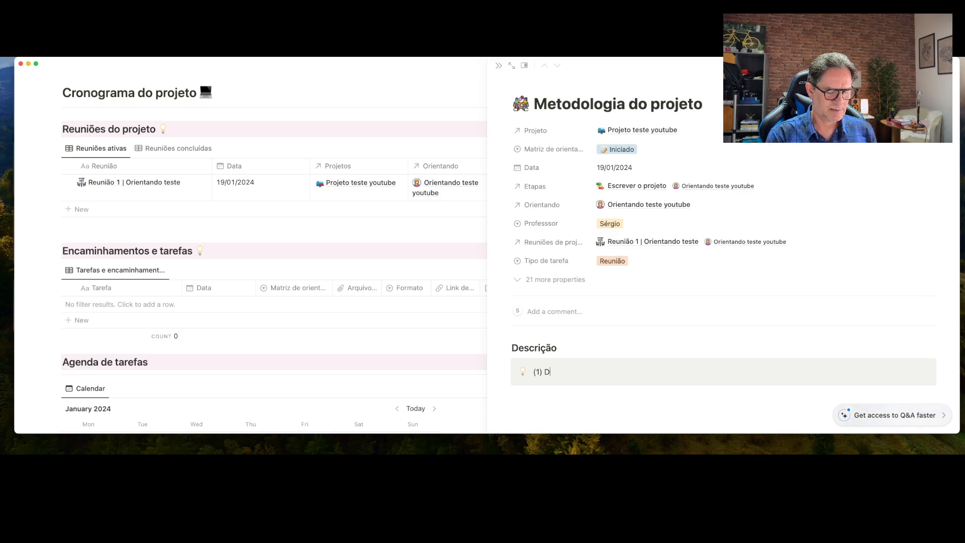
pyautogui.write('uvidas')
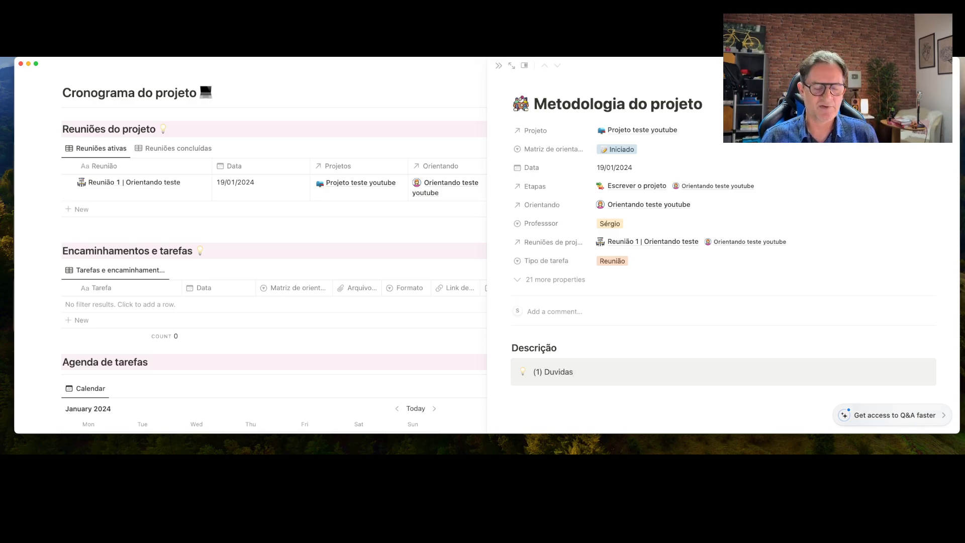
pyautogui.press('Return')
pyautogui.write('(')
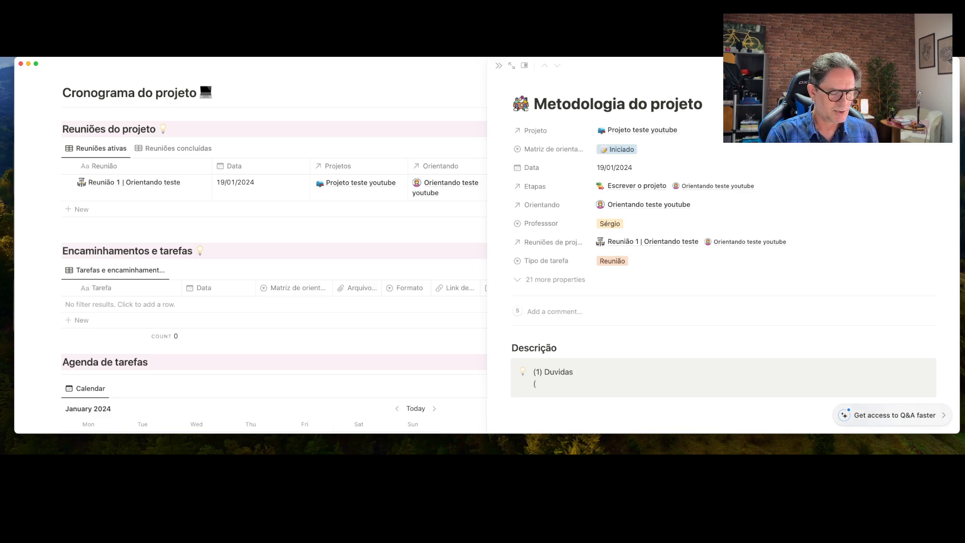
pyautogui.write('Sugest')
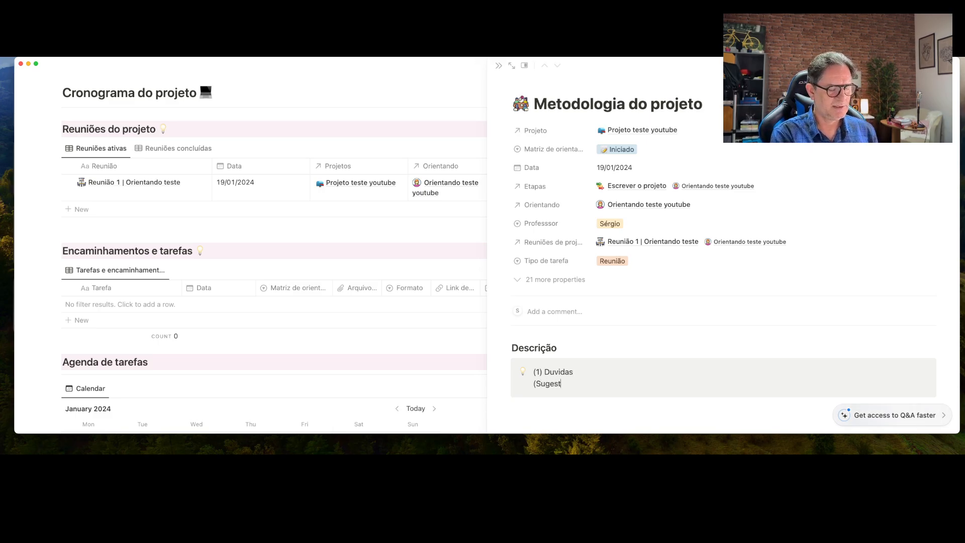
pyautogui.write('ões')
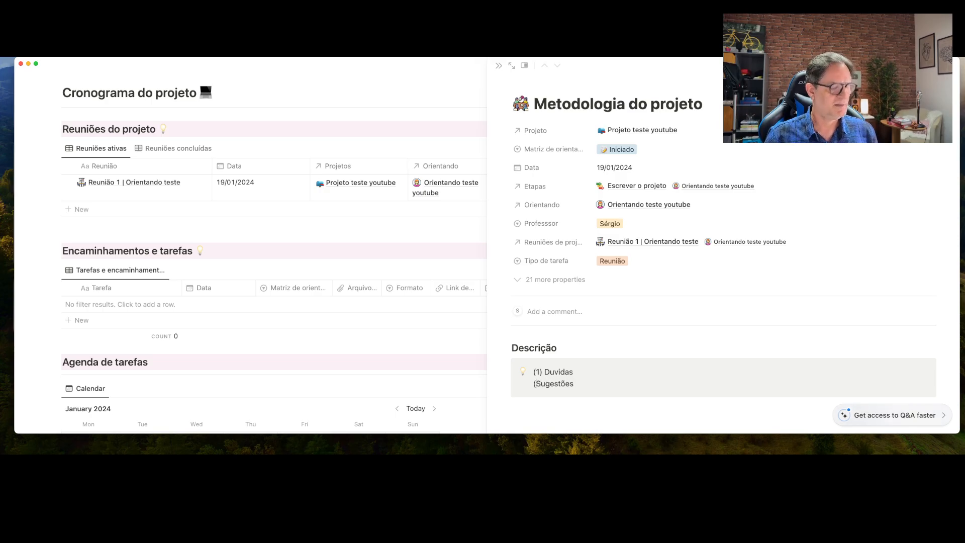
pyautogui.write('2)')
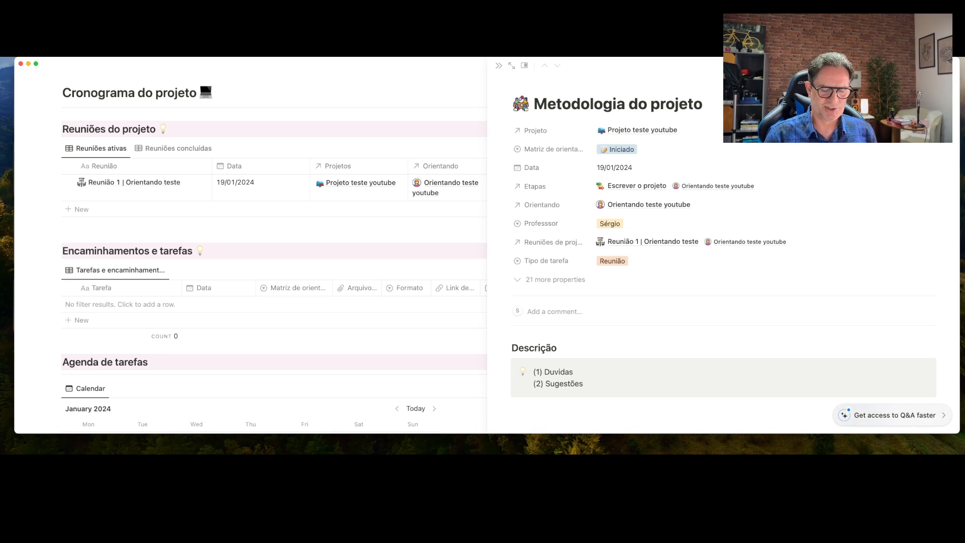
pyautogui.press('Return')
pyautogui.write('(3)')
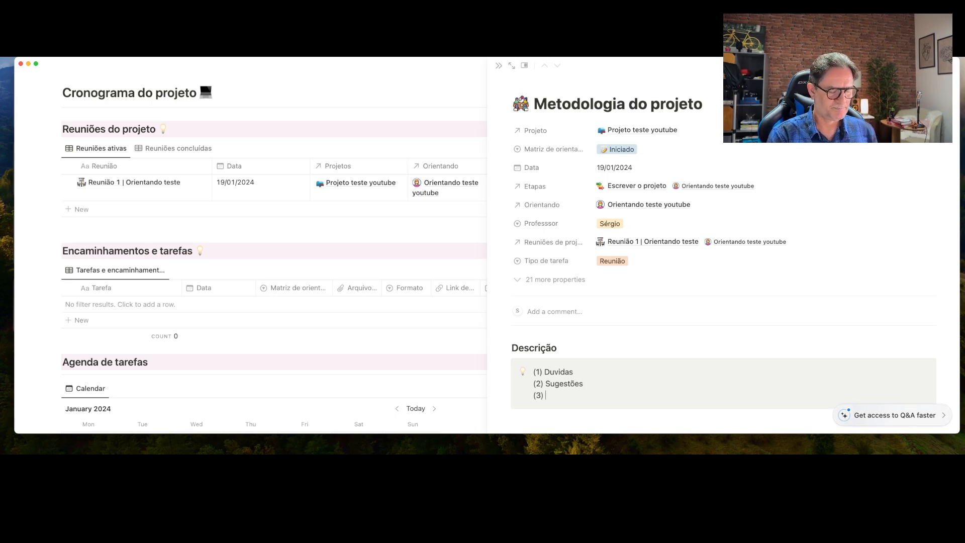
pyautogui.write(' Alteraç')
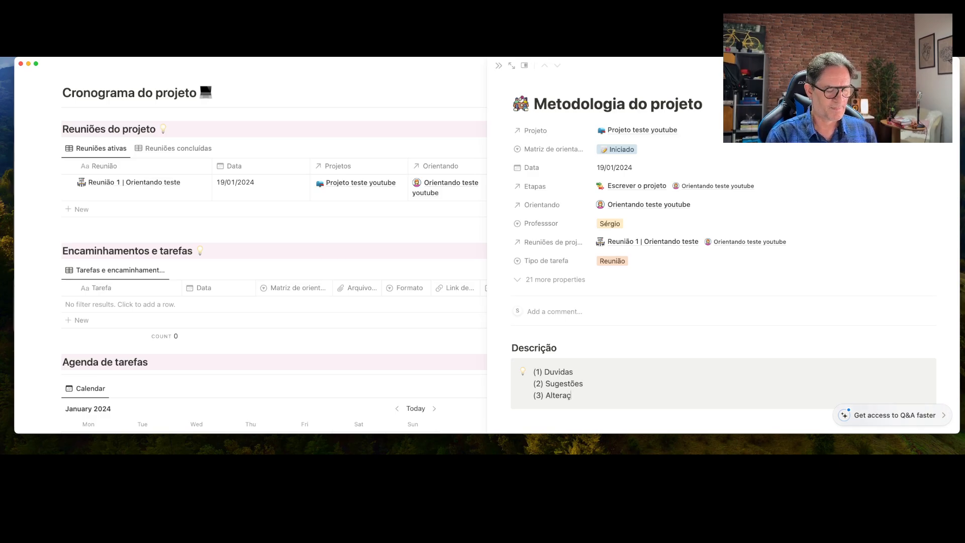
pyautogui.write('ões')
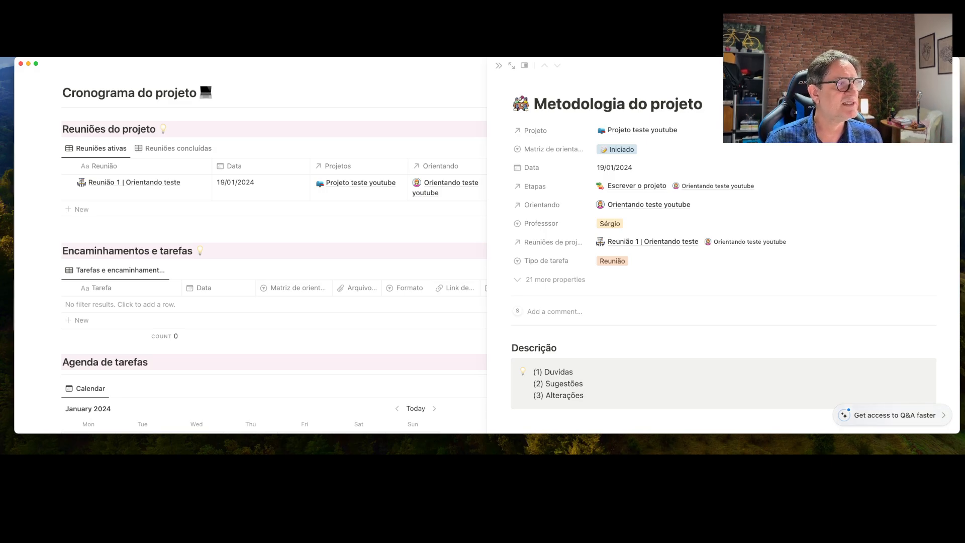
pyautogui.scroll(-2, 620, 351)
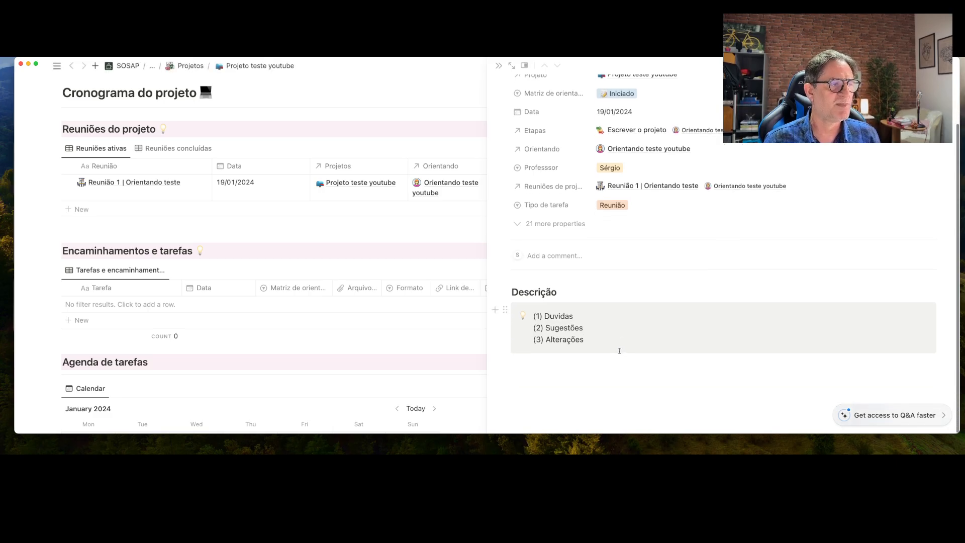
pyautogui.scroll(2, 619, 350)
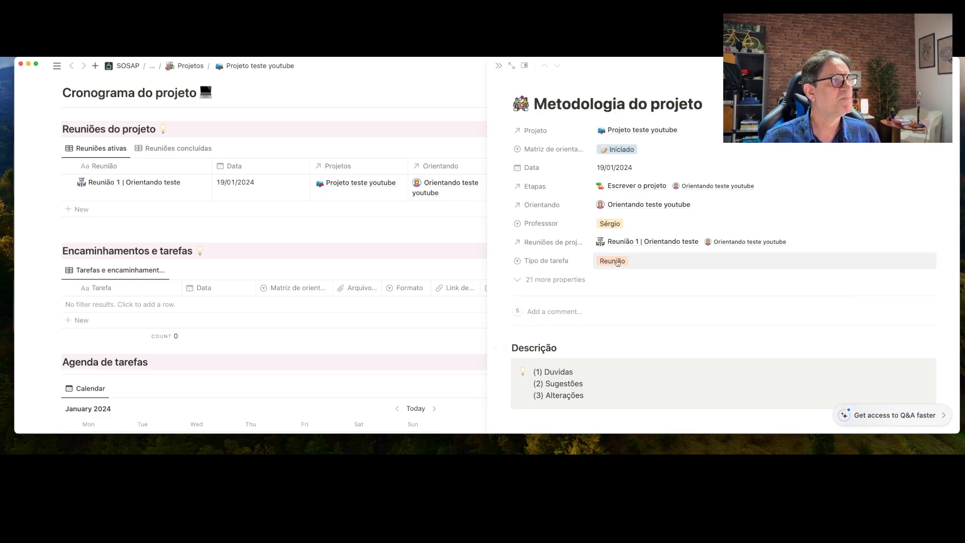
pyautogui.click(499, 66)
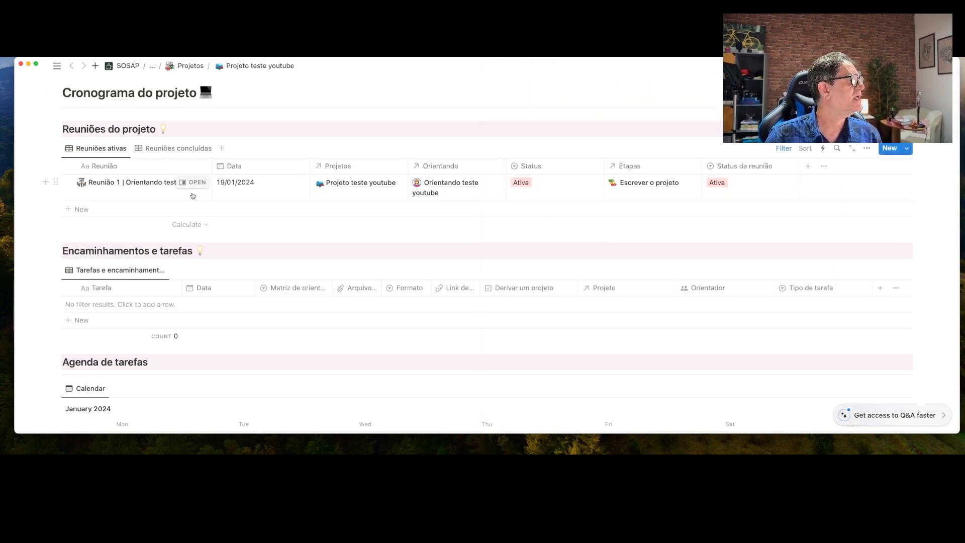
# Open Reunião 1 | Orientando teste in side peek and scroll down to Encaminhamentos
pyautogui.click(196, 183)
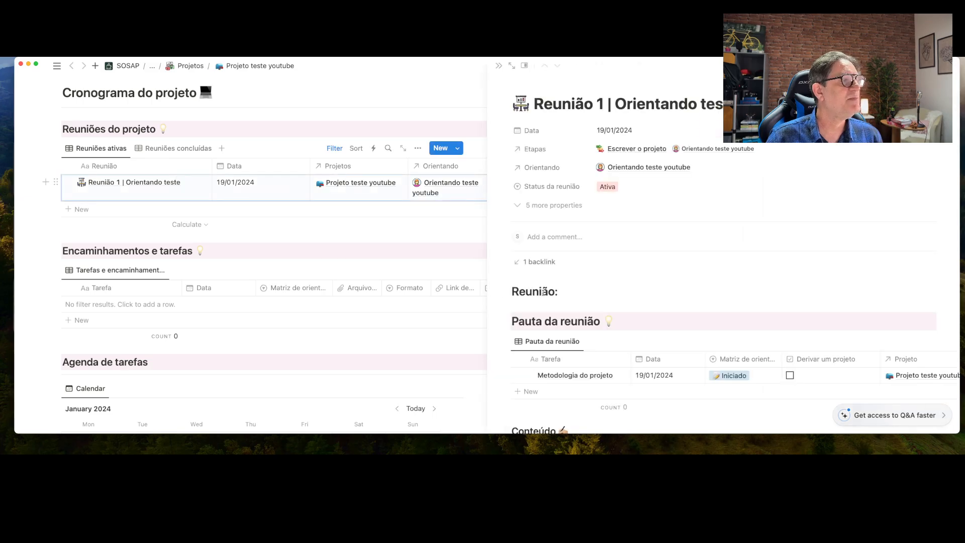
pyautogui.scroll(-4, 567, 285)
pyautogui.moveTo(564, 276)
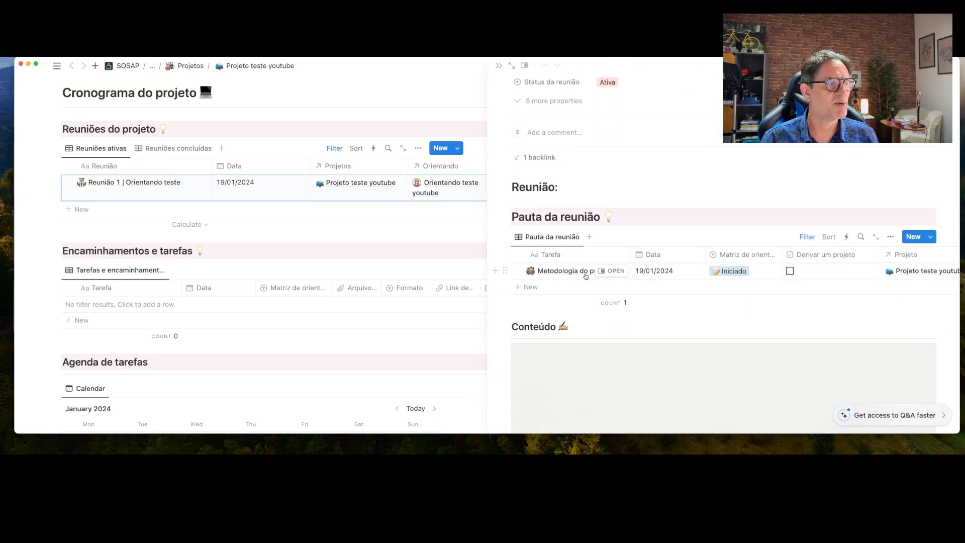
pyautogui.scroll(-5, 585, 276)
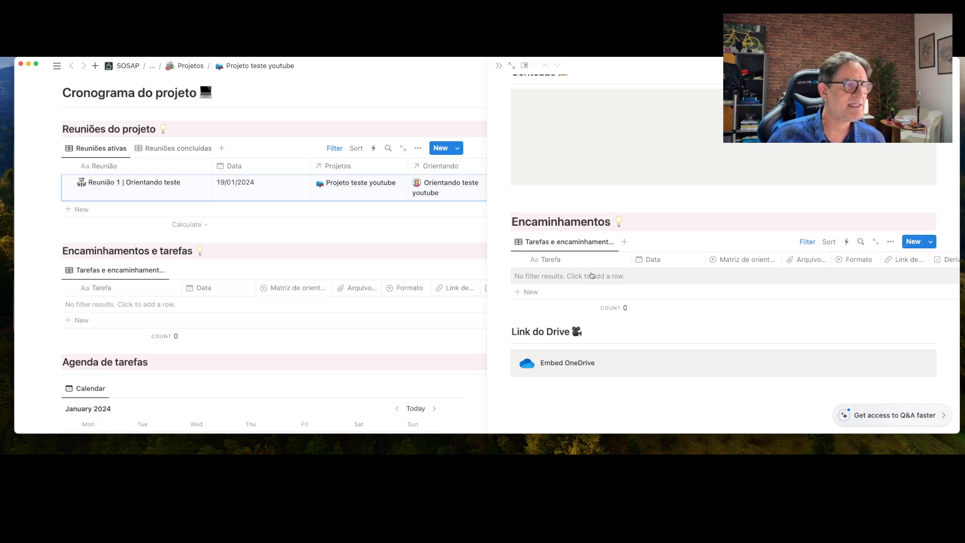
pyautogui.scroll(6, 591, 275)
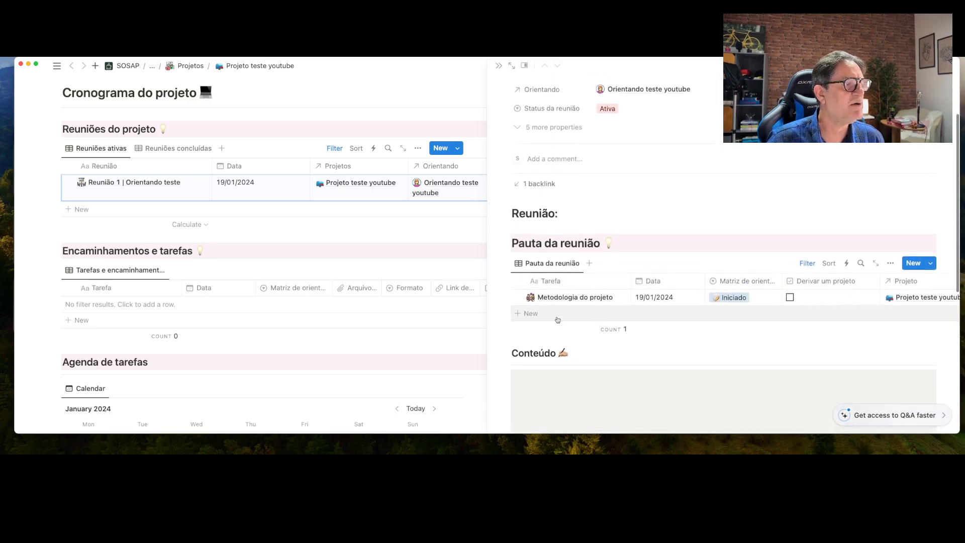
pyautogui.scroll(-1, 558, 319)
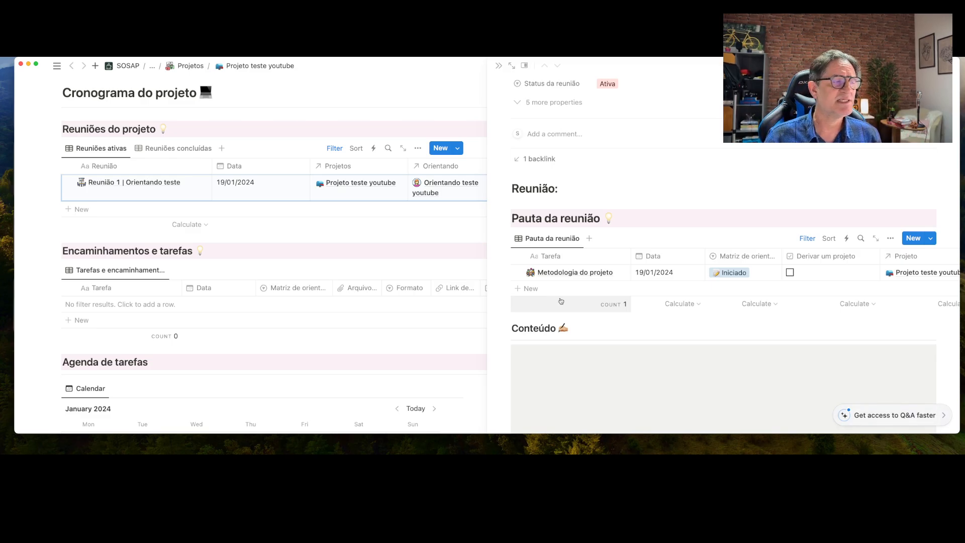
pyautogui.scroll(-5, 561, 300)
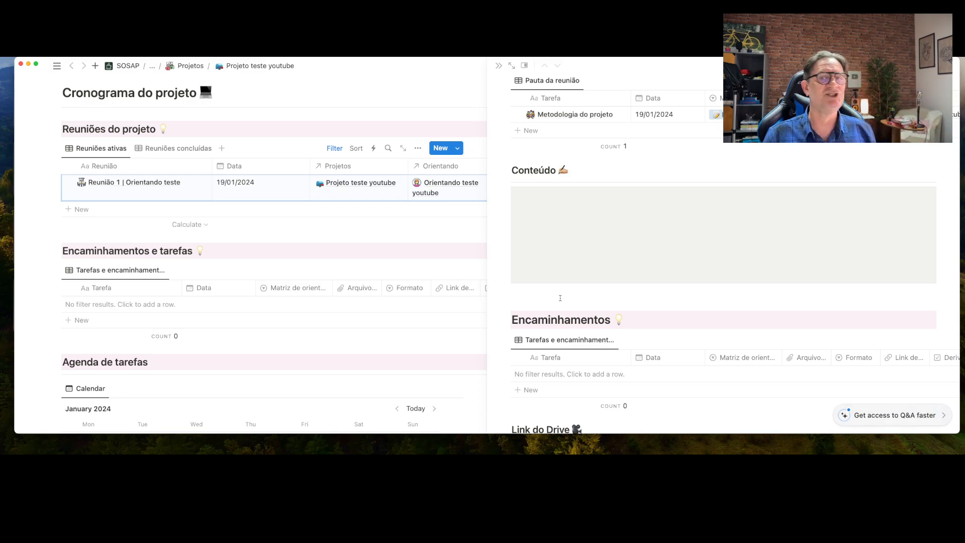
pyautogui.scroll(-4, 560, 298)
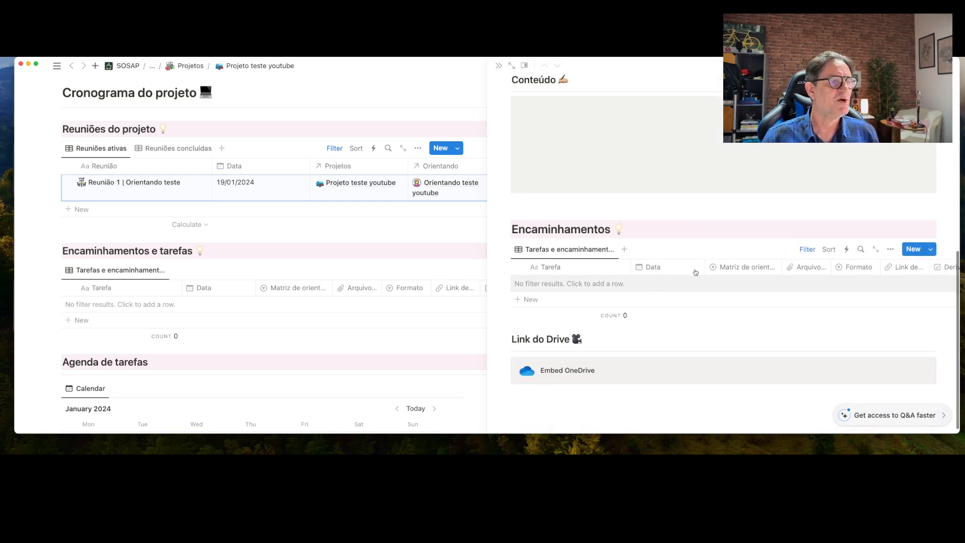
# Change the Encaminhamentos Projeto filter to Projeto teste youtube only
pyautogui.click(808, 250)
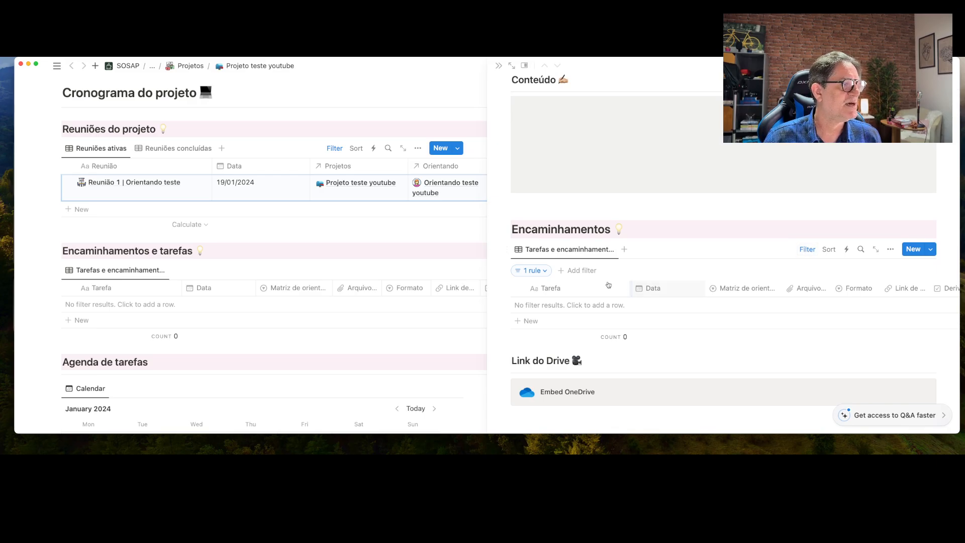
pyautogui.click(541, 271)
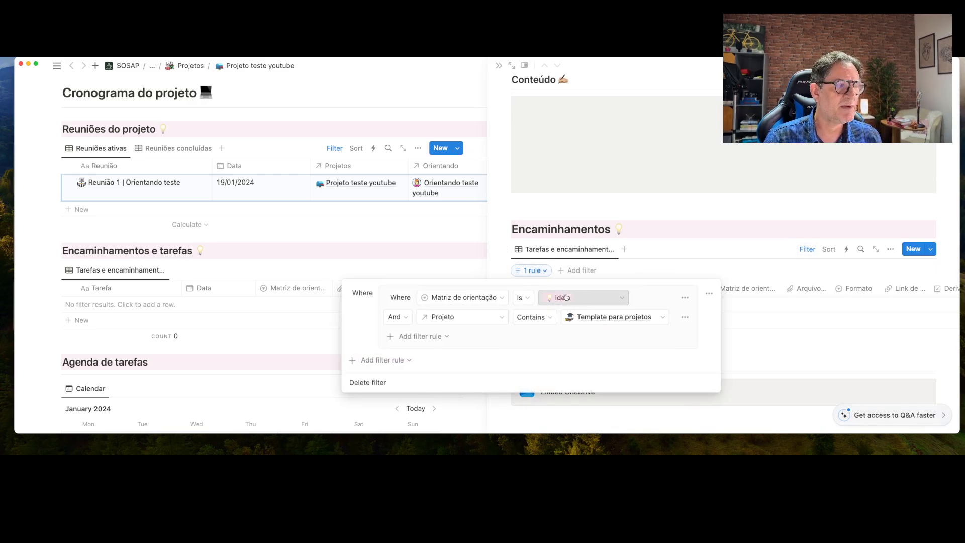
pyautogui.click(658, 322)
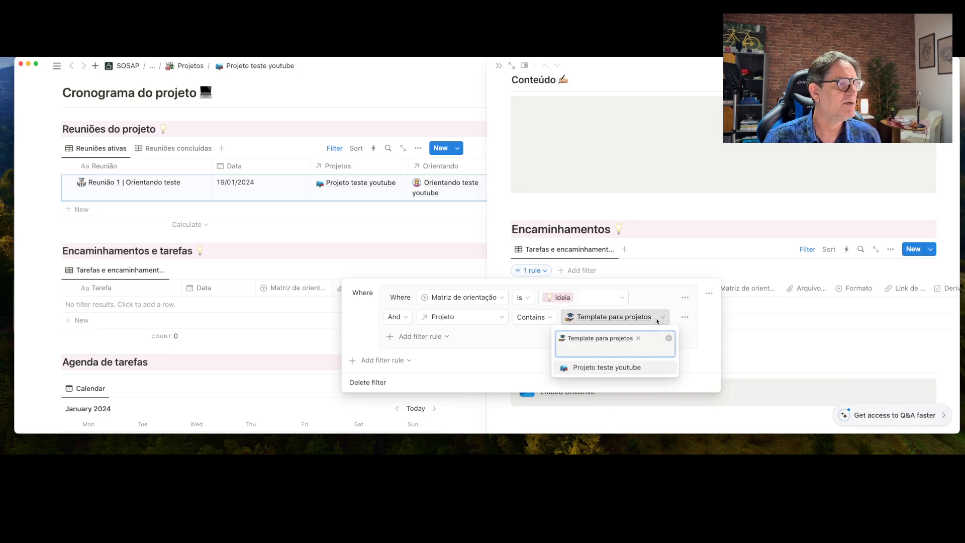
pyautogui.click(605, 370)
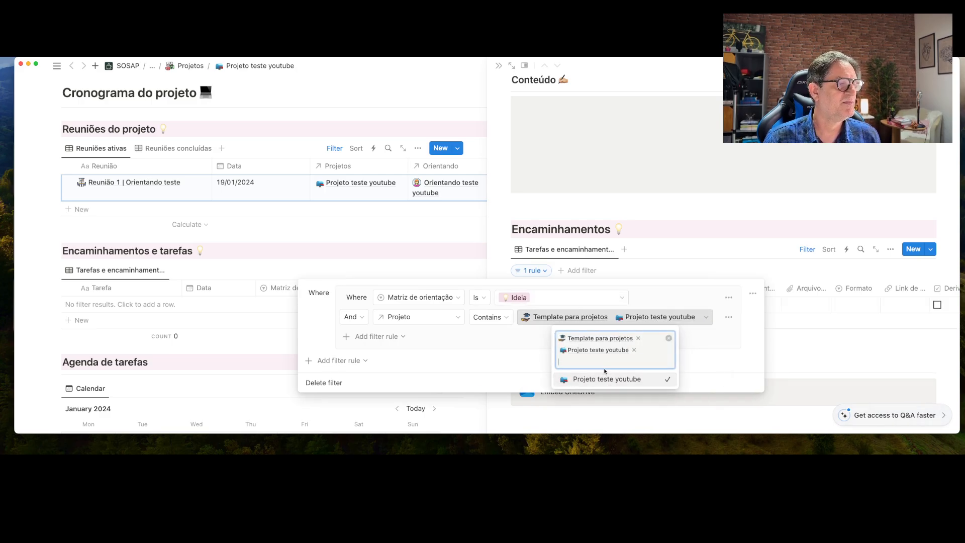
pyautogui.click(637, 338)
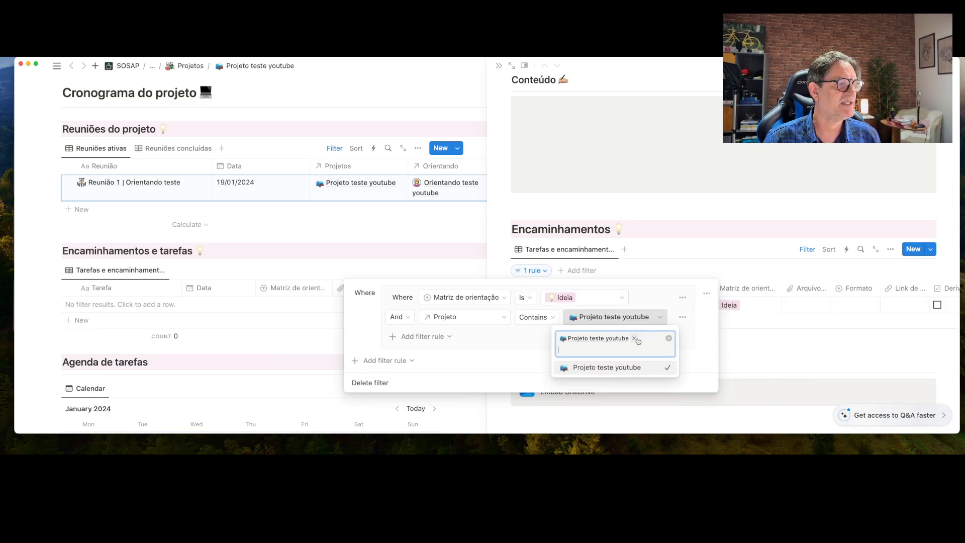
pyautogui.click(651, 296)
# Add a Reuniões de projetos rule matching Reunião 1 | Orientando teste
pyautogui.click(413, 338)
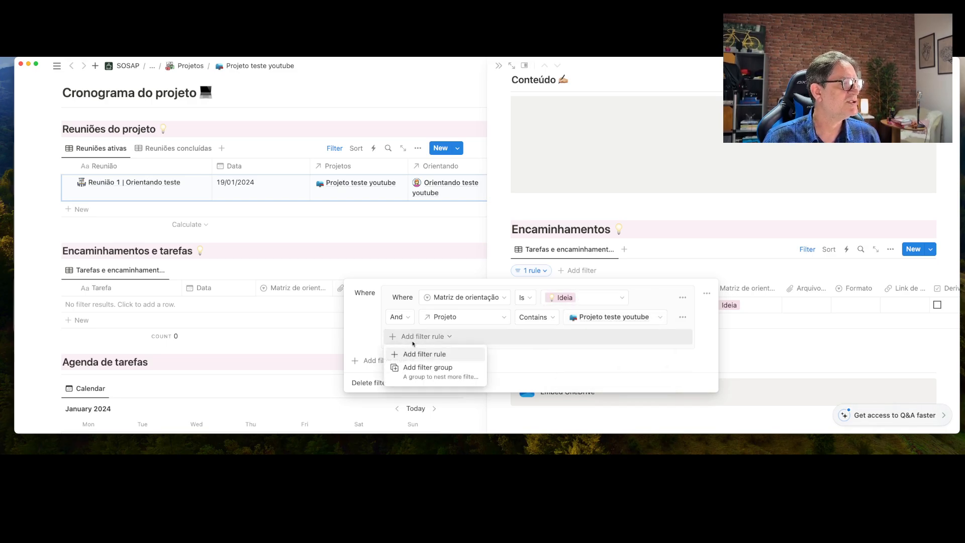
pyautogui.click(424, 354)
pyautogui.click(455, 337)
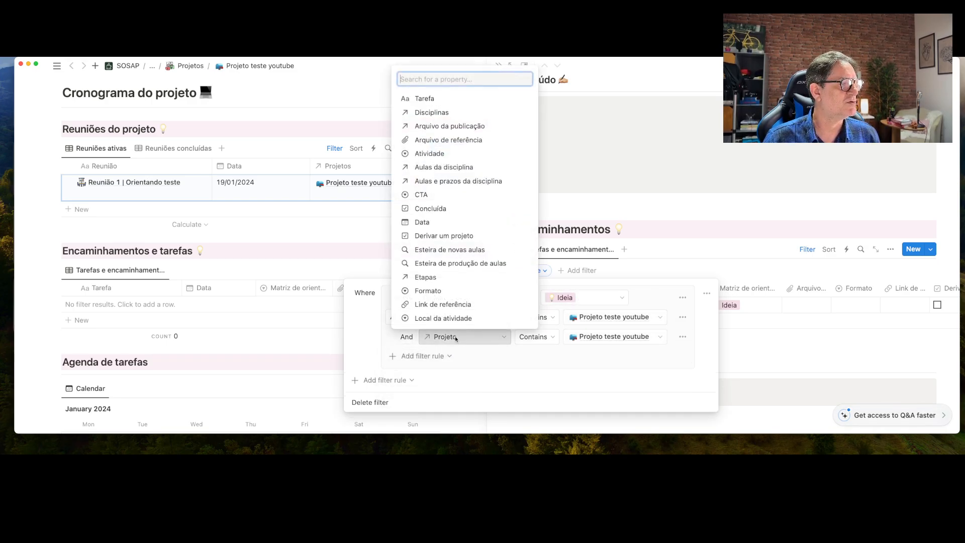
pyautogui.scroll(-5, 454, 327)
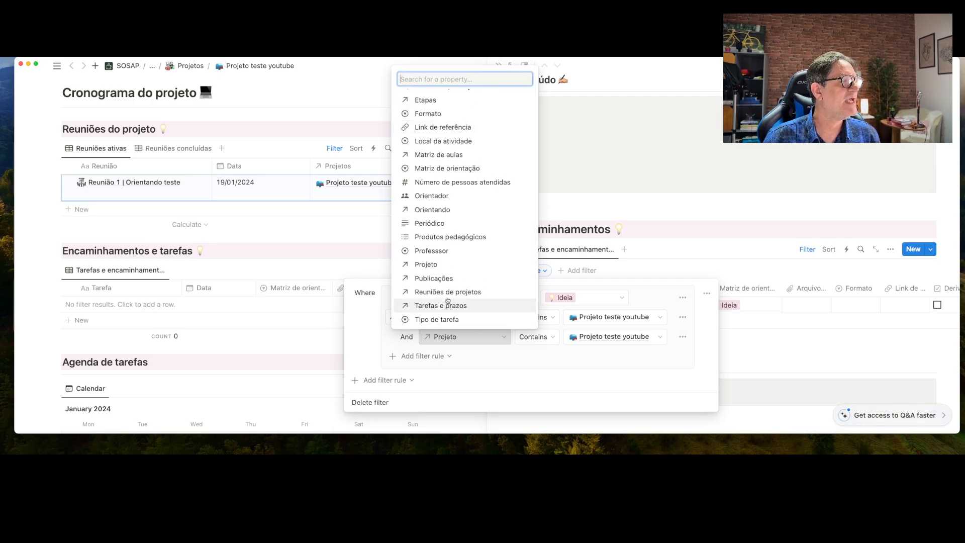
pyautogui.click(448, 292)
pyautogui.click(610, 337)
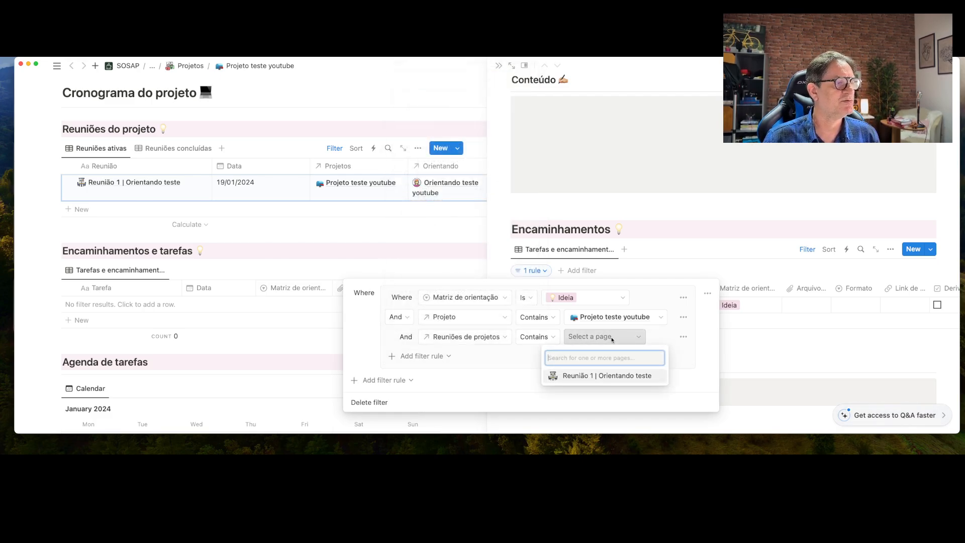
pyautogui.click(602, 377)
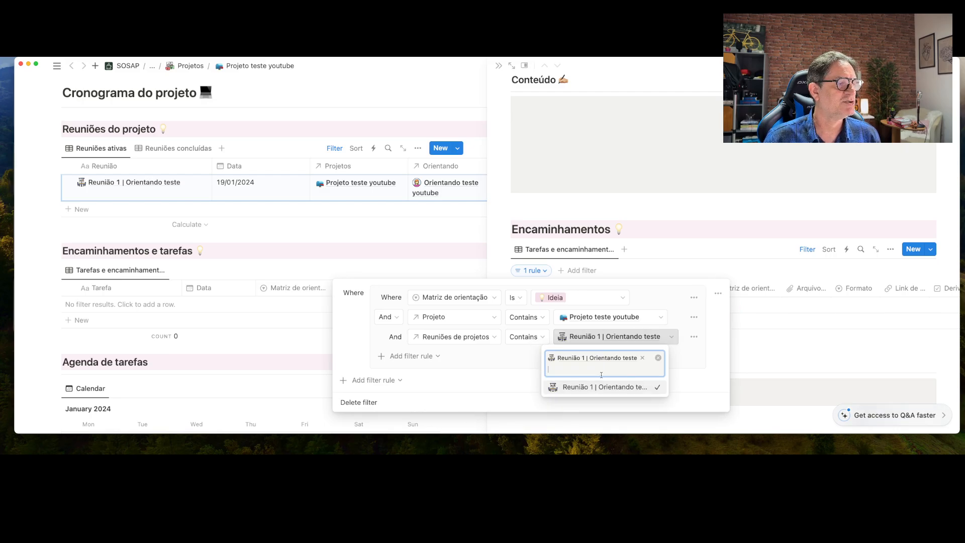
pyautogui.click(659, 232)
pyautogui.click(660, 232)
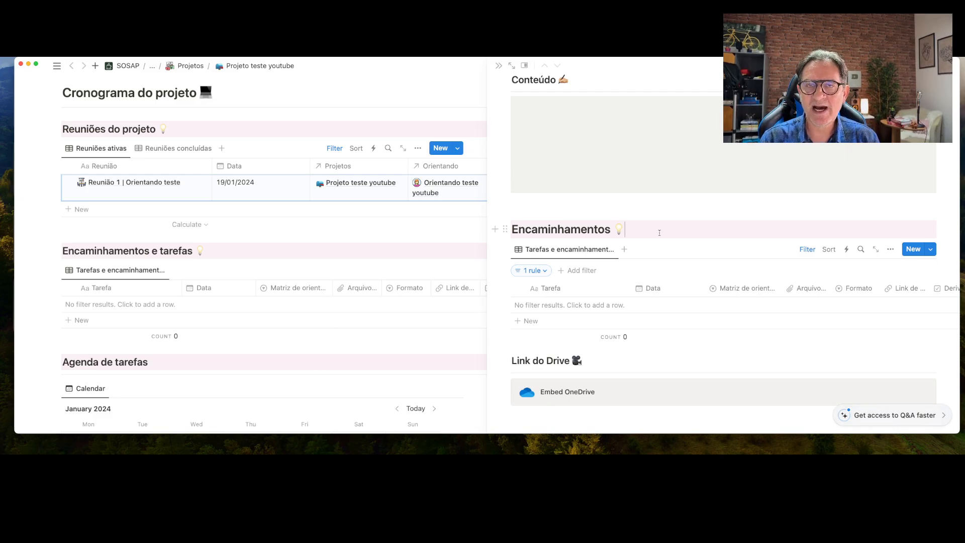
# Add the task Ajustar a metodologia dated 26/01/2024 to Encaminhamentos
pyautogui.click(528, 324)
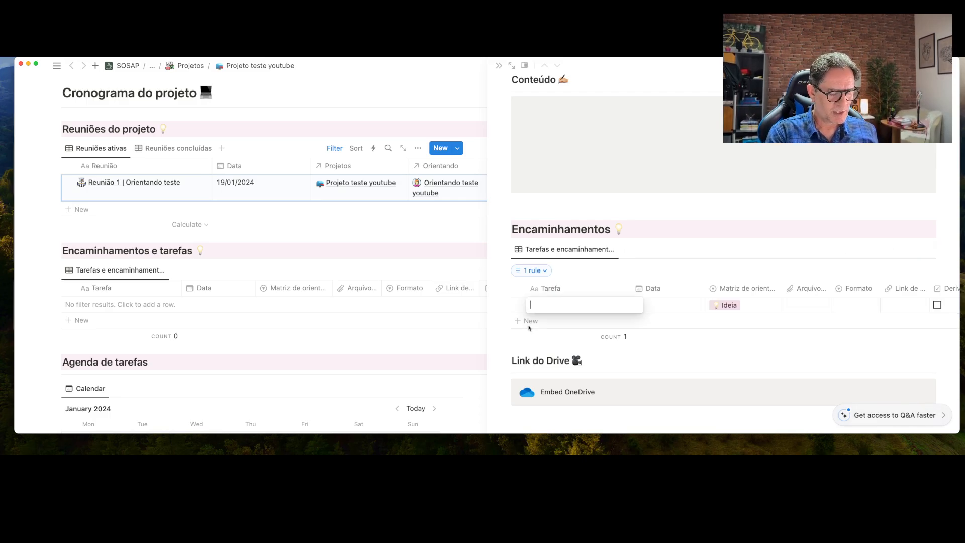
pyautogui.write('Ajustar a')
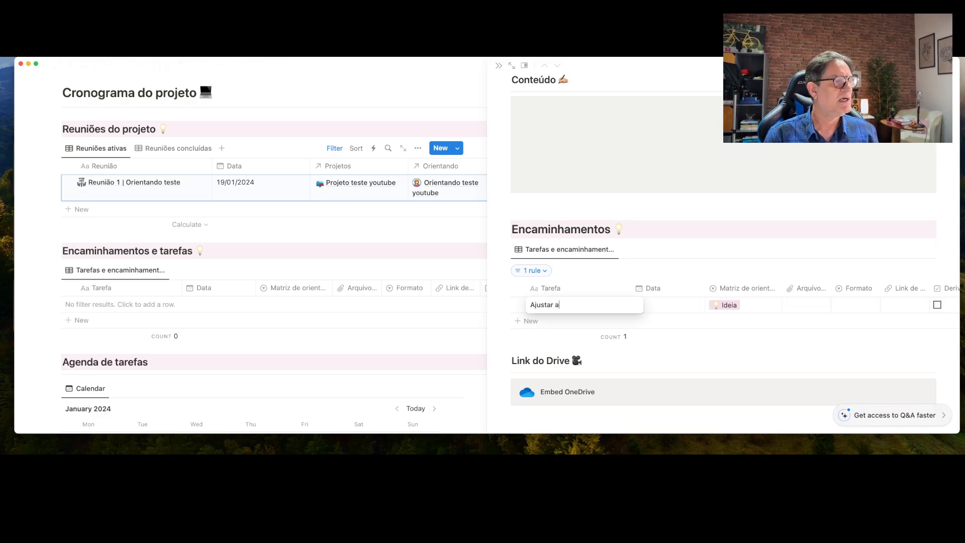
pyautogui.write(' metodolog')
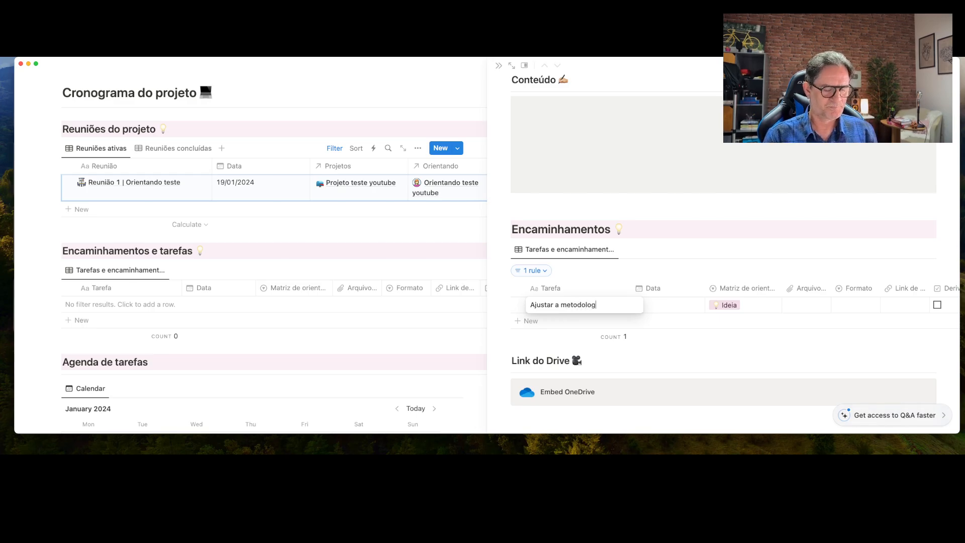
pyautogui.write('ia')
pyautogui.press('Return')
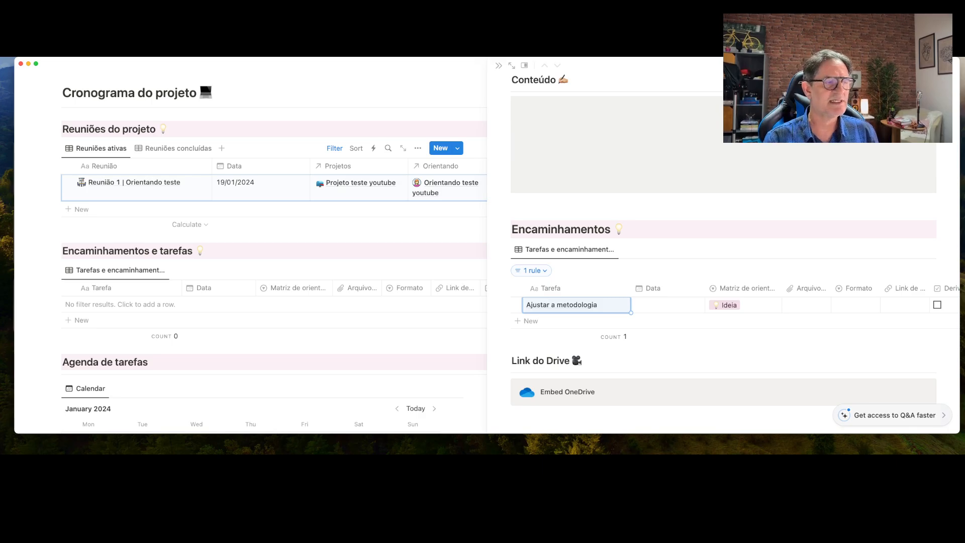
pyautogui.click(648, 306)
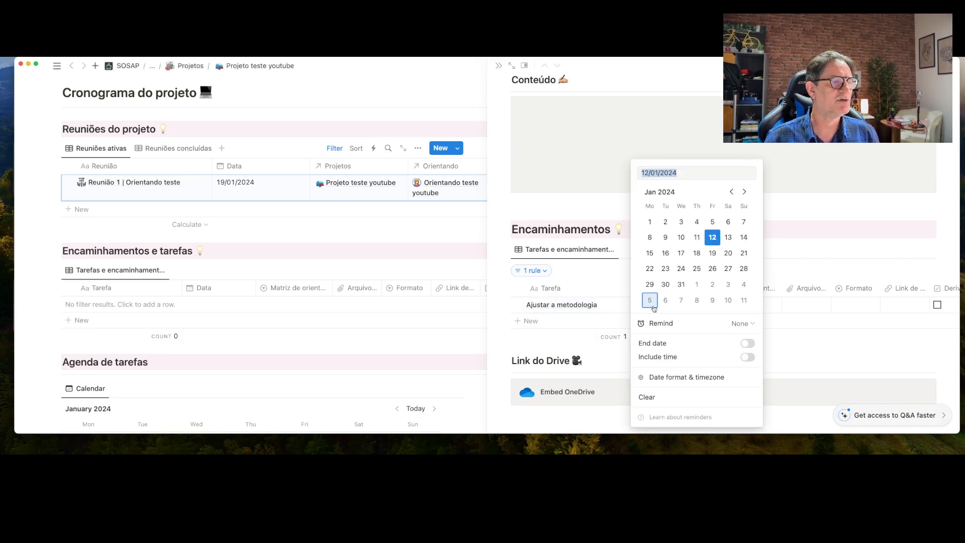
pyautogui.click(716, 272)
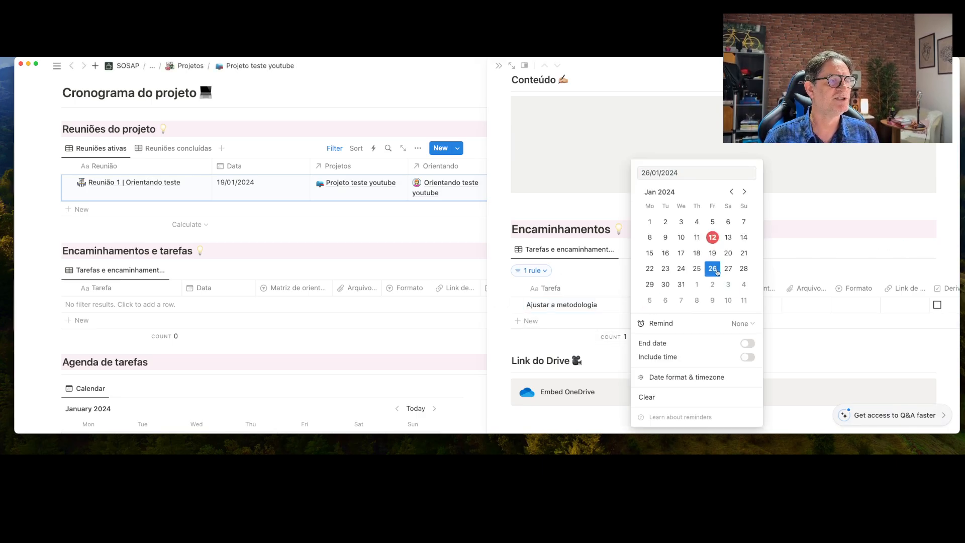
pyautogui.click(810, 259)
# Set the task's Tipo de tarefa to Reunião
pyautogui.hscroll(3, 796, 306)
pyautogui.hscroll(4, 795, 305)
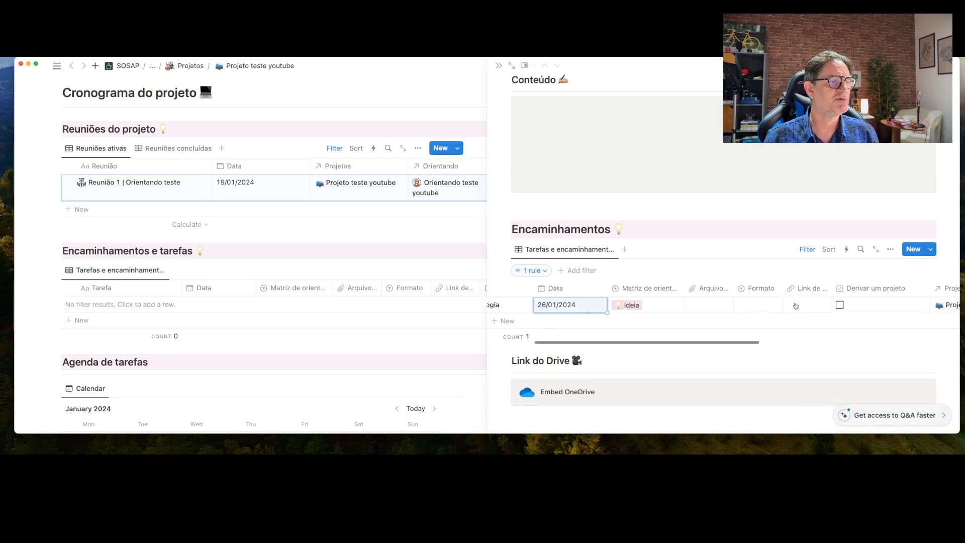
pyautogui.hscroll(6, 796, 305)
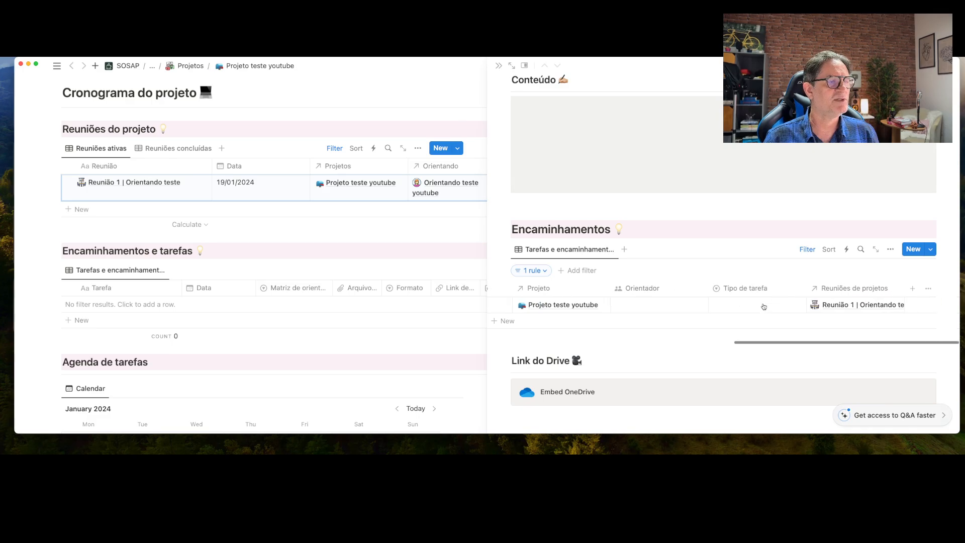
pyautogui.hscroll(2, 764, 306)
pyautogui.click(763, 305)
pyautogui.click(747, 336)
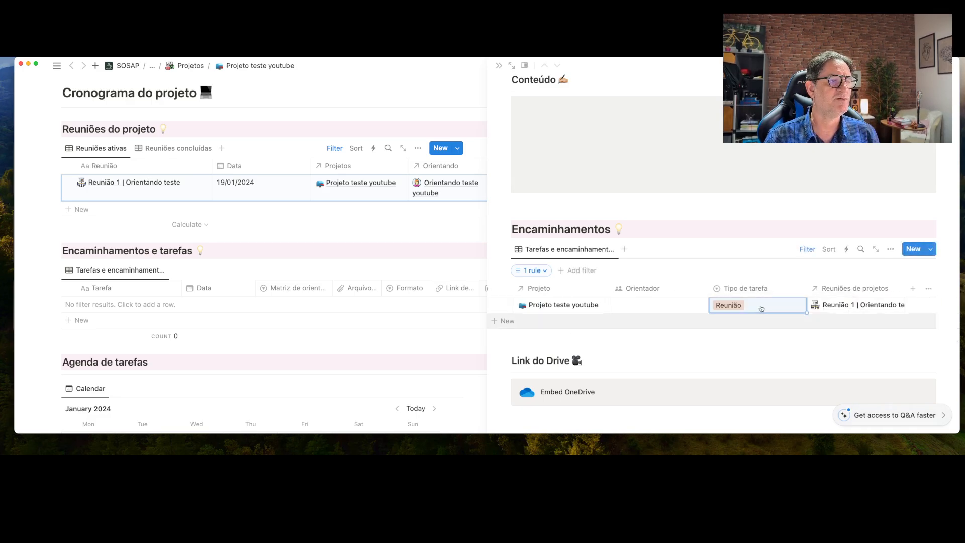
pyautogui.hscroll(-4, 733, 306)
pyautogui.hscroll(-10, 734, 306)
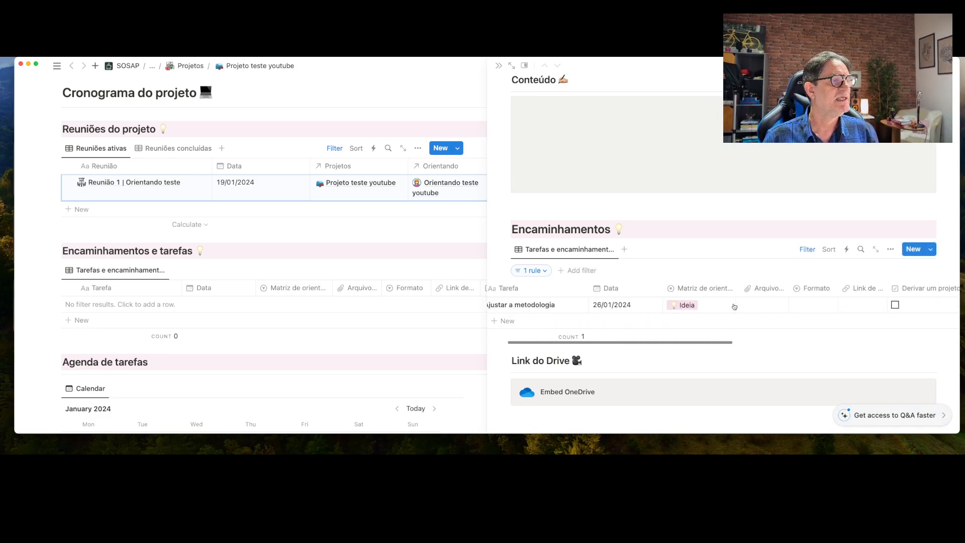
# Open the Ajustar a metodologia page blank and add a Heading 3 reading Descrição
pyautogui.moveTo(615, 306)
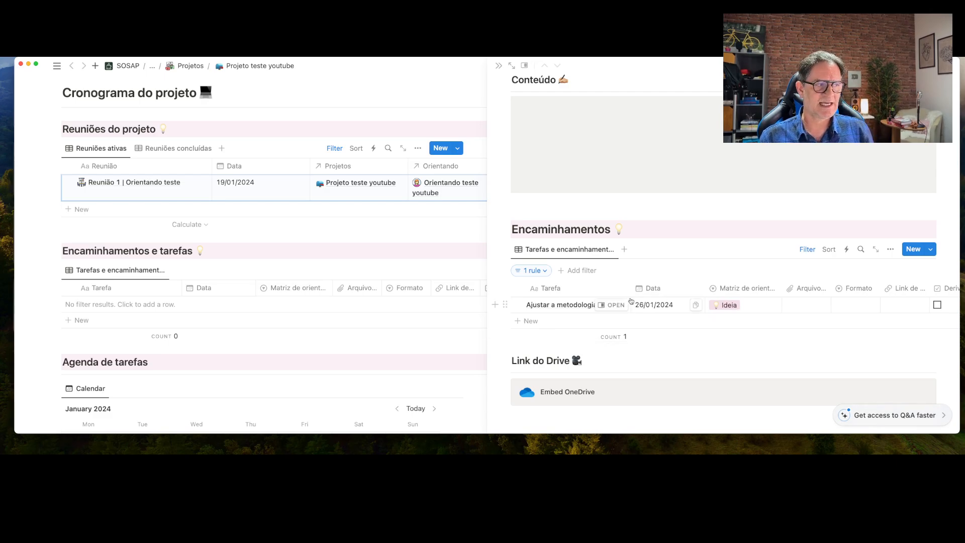
pyautogui.click(615, 306)
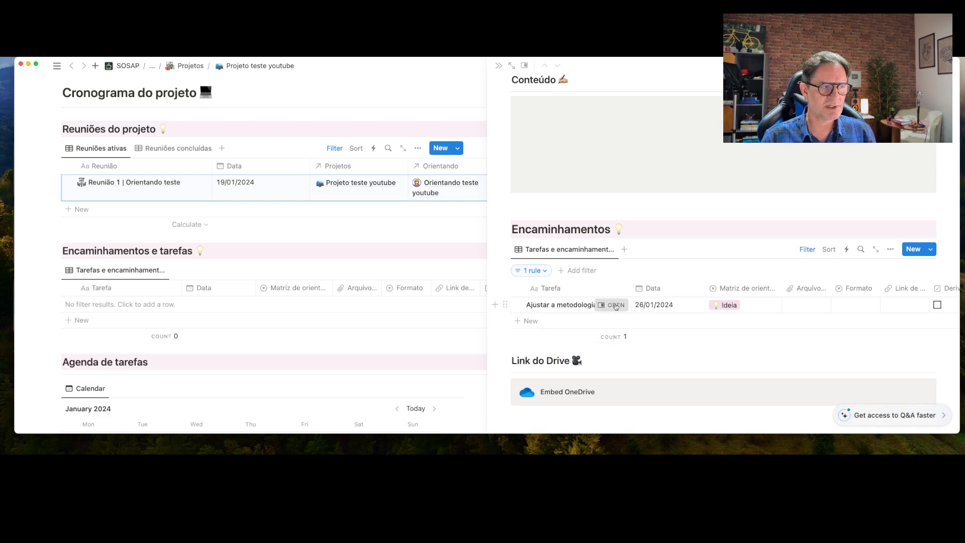
pyautogui.scroll(-3, 616, 306)
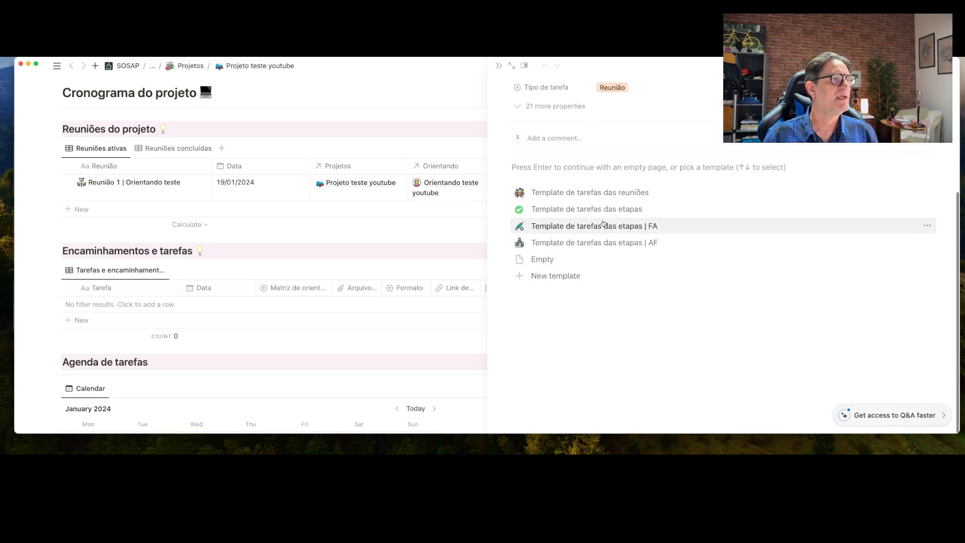
pyautogui.click(593, 195)
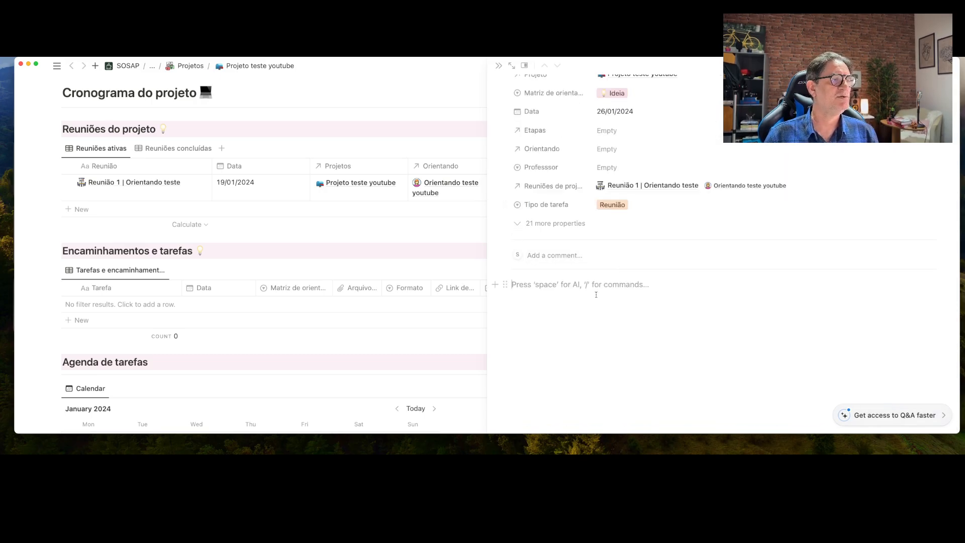
pyautogui.write('/')
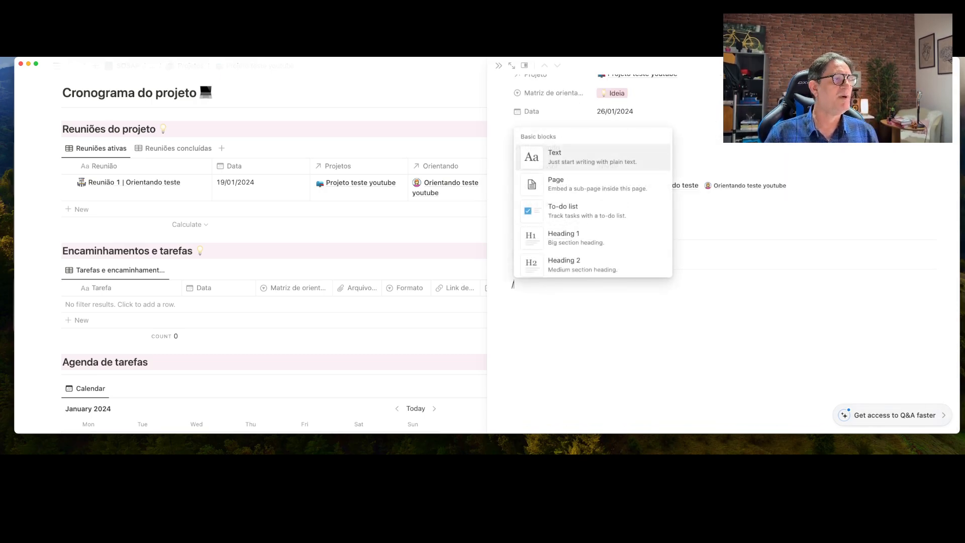
pyautogui.click(574, 252)
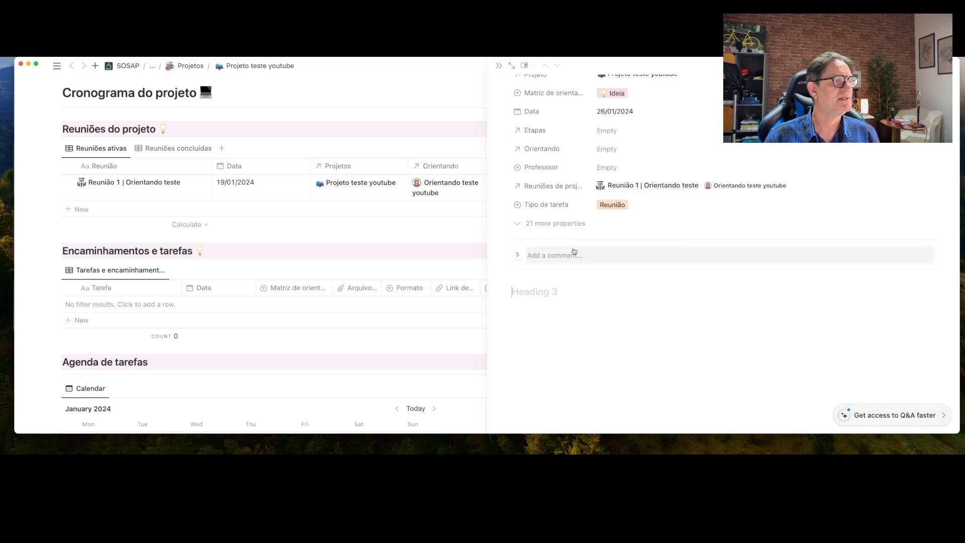
pyautogui.write('D')
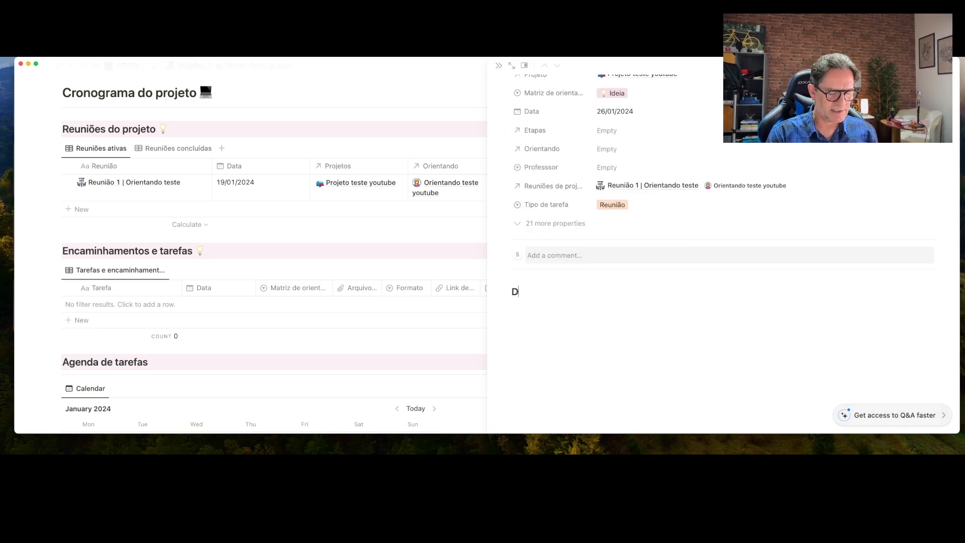
pyautogui.write('escrição')
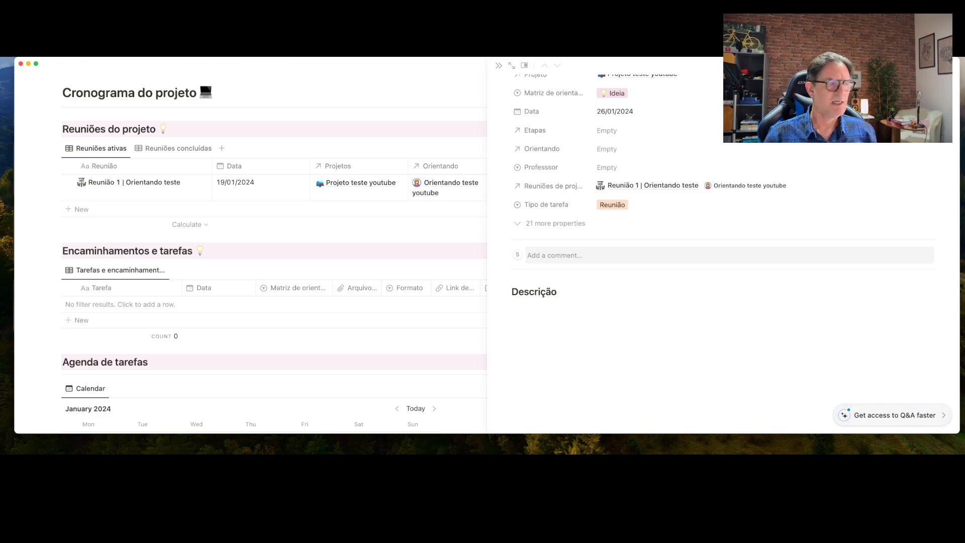
# Add a callout below reading 'Descrivo os detalhes desse encaminhamento'
pyautogui.press('Return')
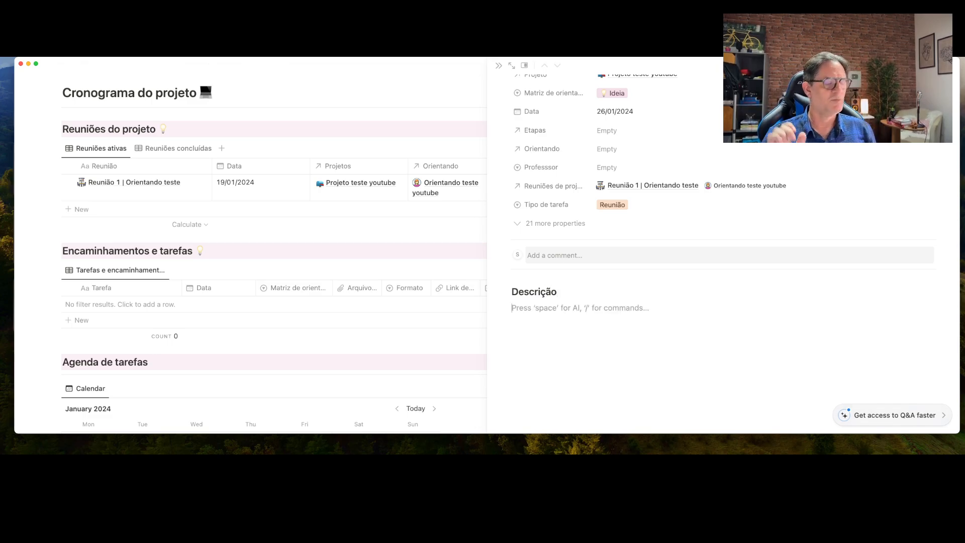
pyautogui.write('/')
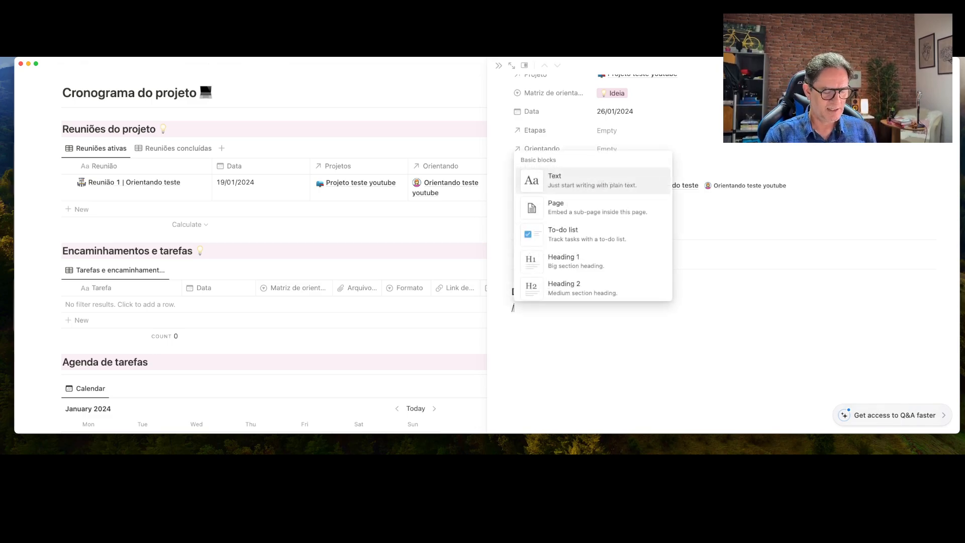
pyautogui.write('cal')
pyautogui.press('Return')
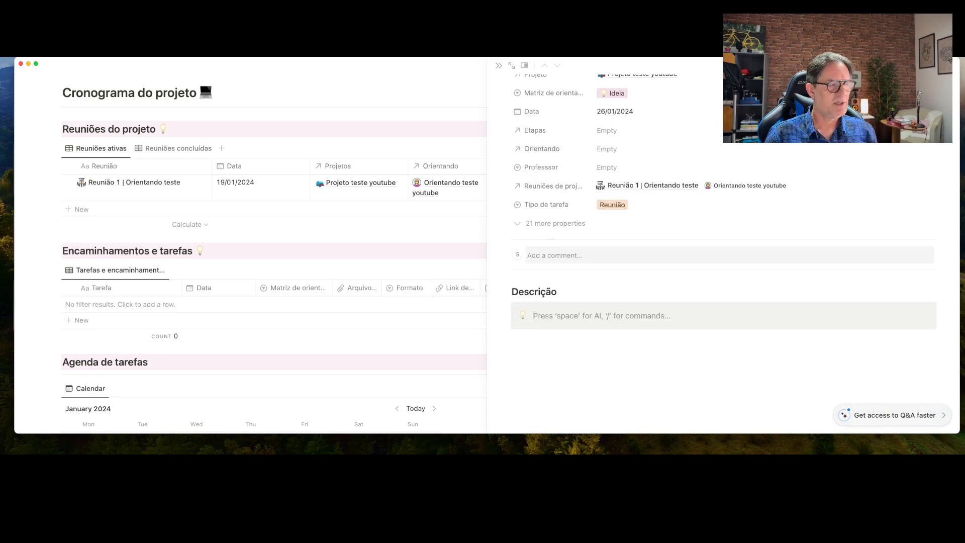
pyautogui.write('Descr')
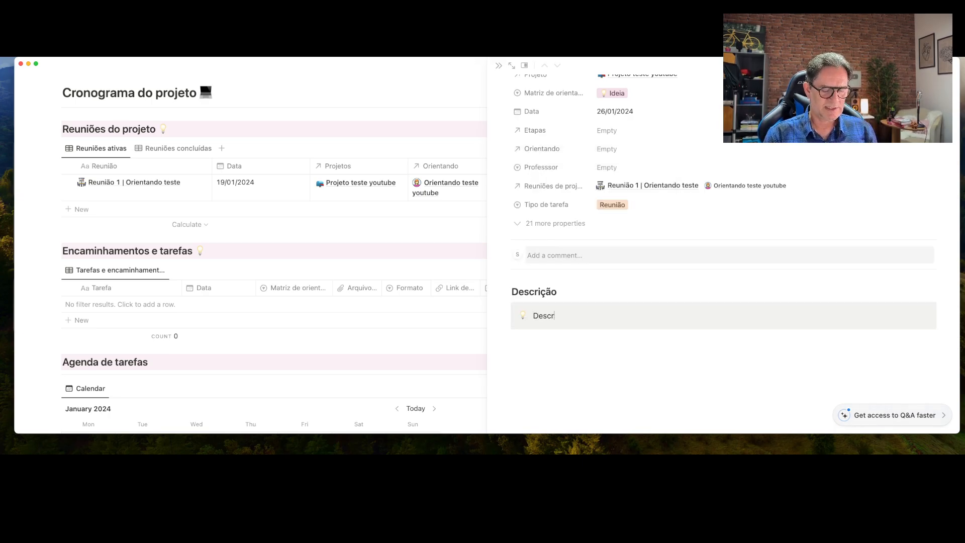
pyautogui.write('ivo os de')
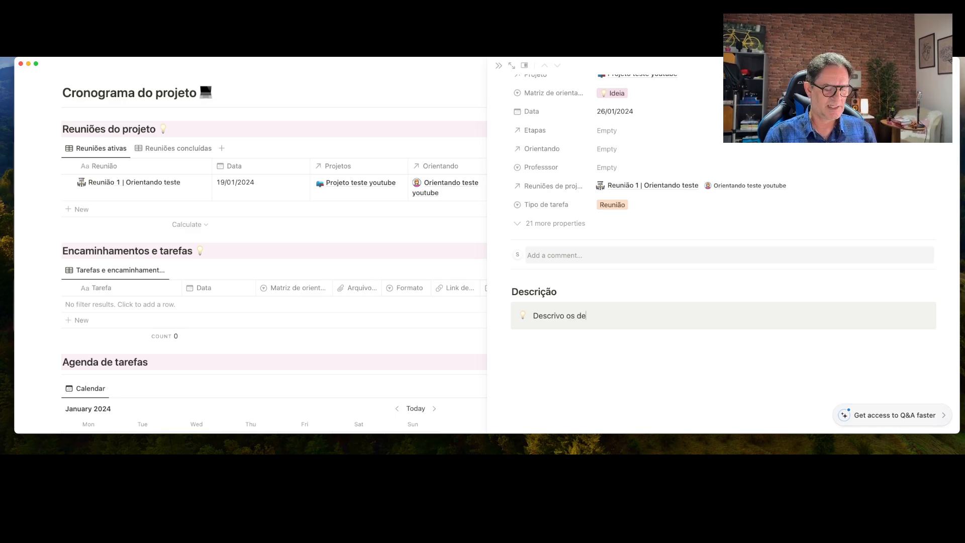
pyautogui.write('talhes des')
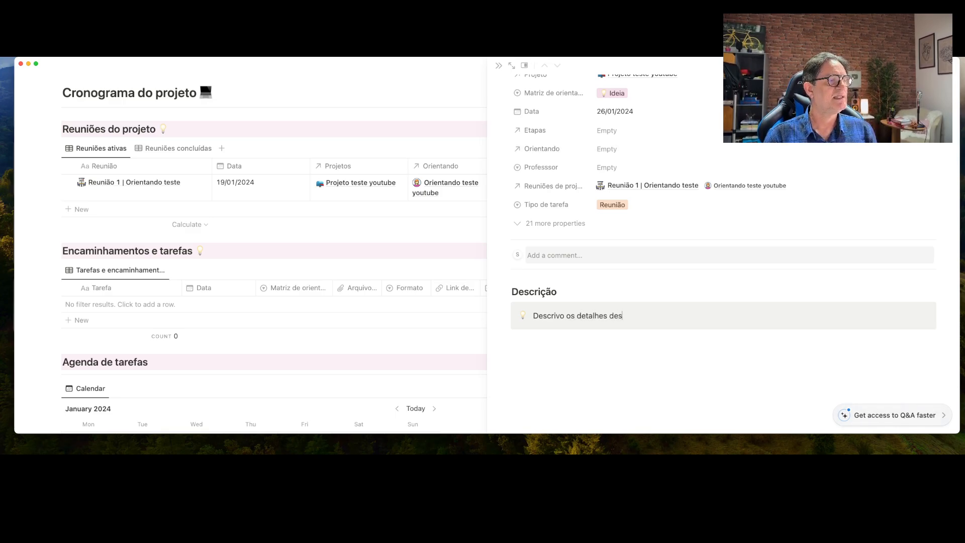
pyautogui.write('se encaminhamento')
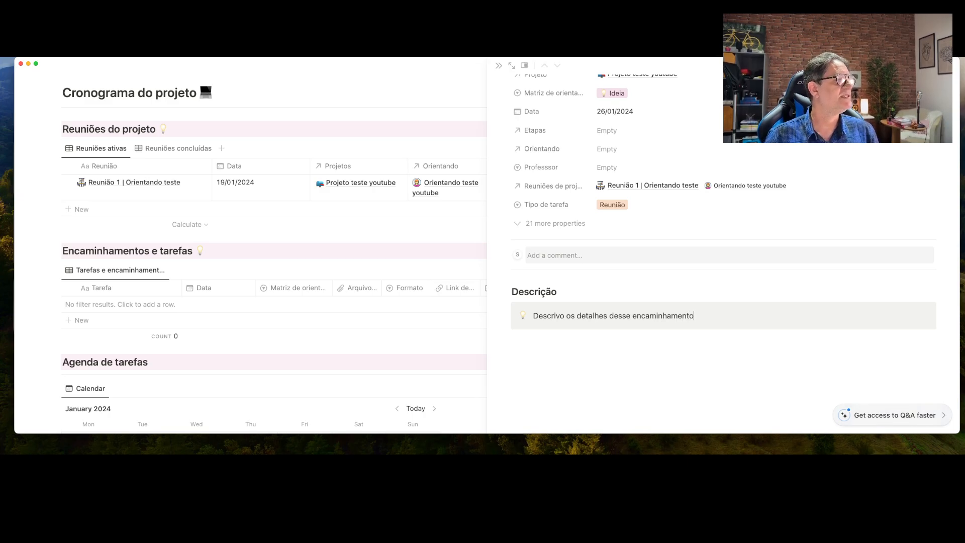
pyautogui.scroll(2, 627, 273)
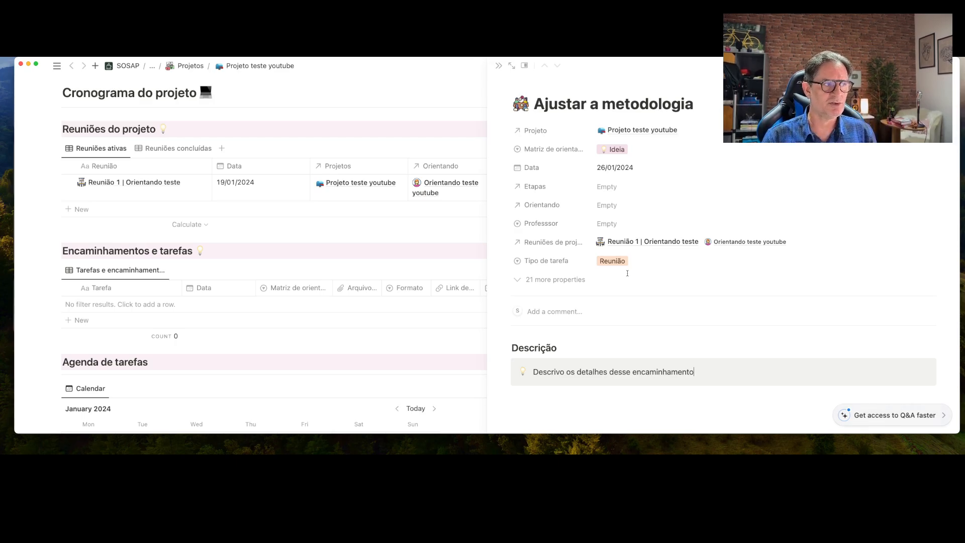
# Link Etapas to Escrever o projeto and Orientando to Orientando teste youtube, and assign a professor
pyautogui.click(610, 188)
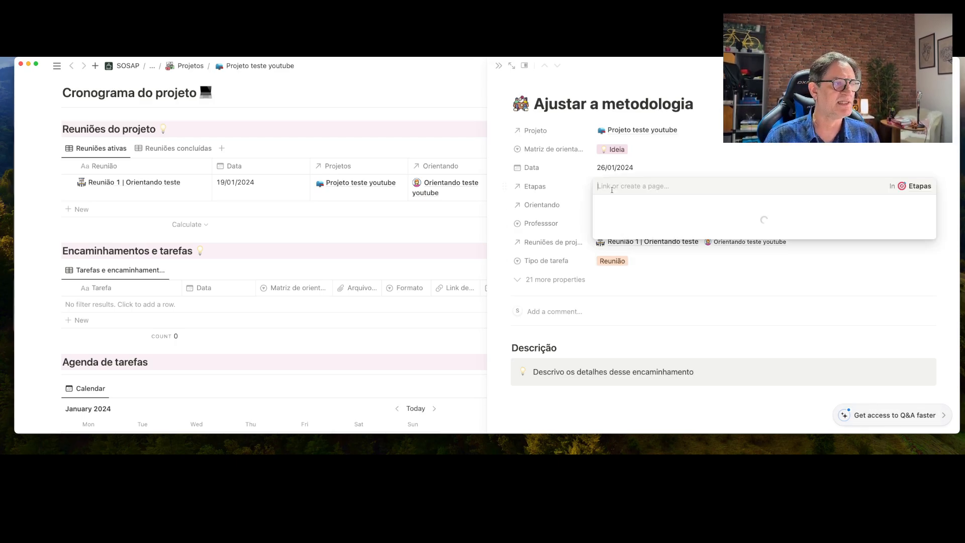
pyautogui.click(644, 220)
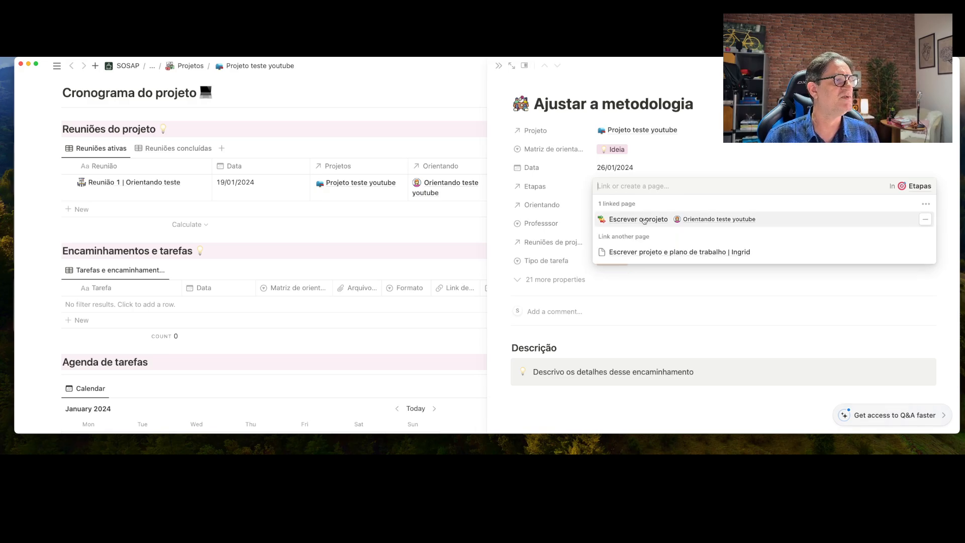
pyautogui.press('Escape')
pyautogui.click(608, 205)
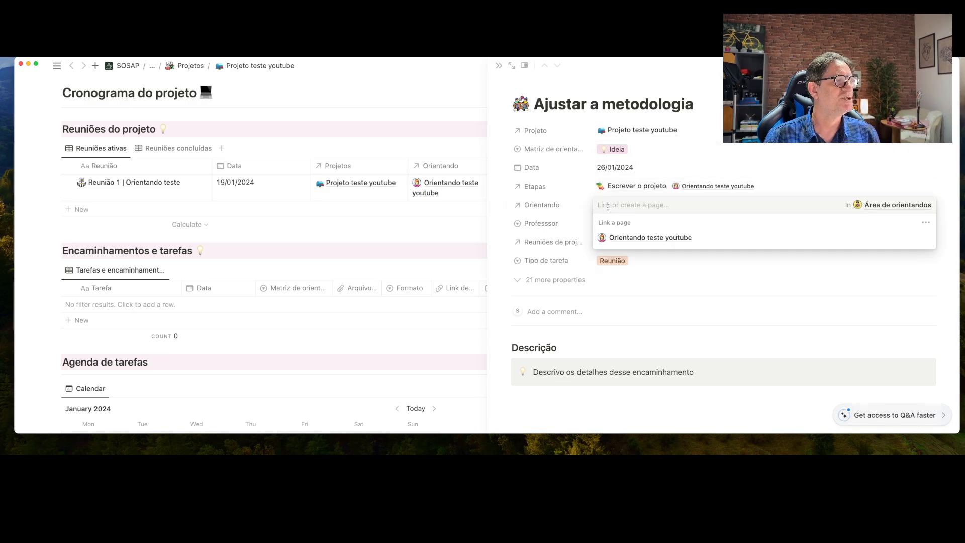
pyautogui.click(632, 240)
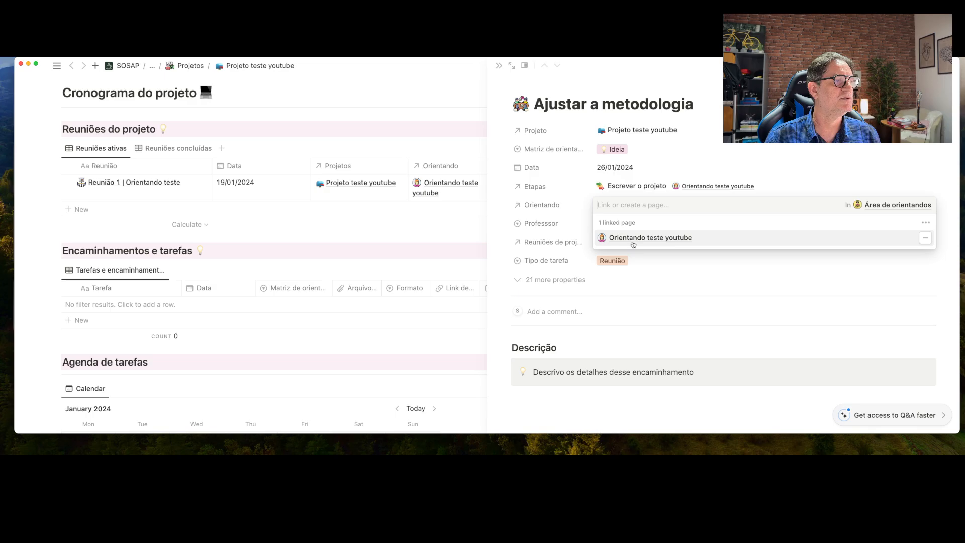
pyautogui.click(704, 279)
pyautogui.click(653, 224)
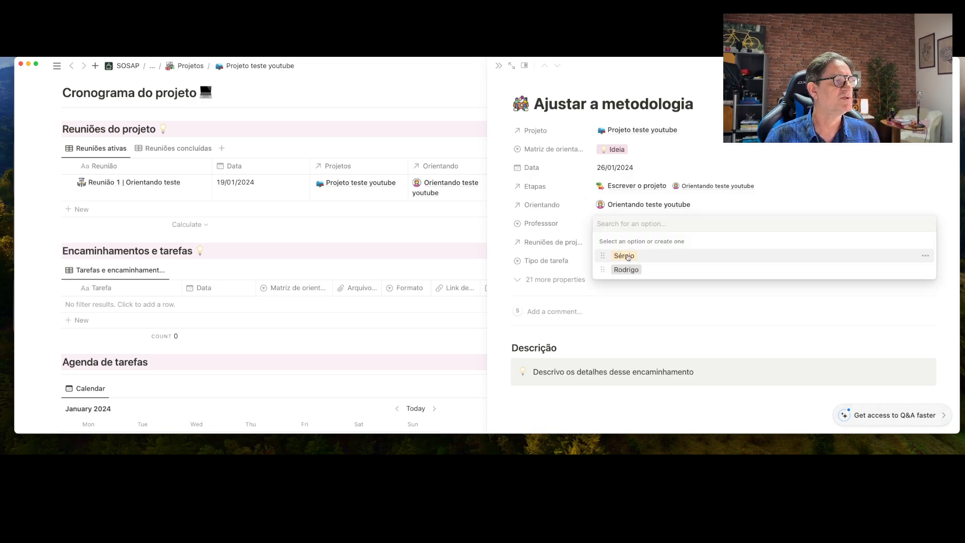
pyautogui.click(653, 254)
pyautogui.scroll(-2, 702, 291)
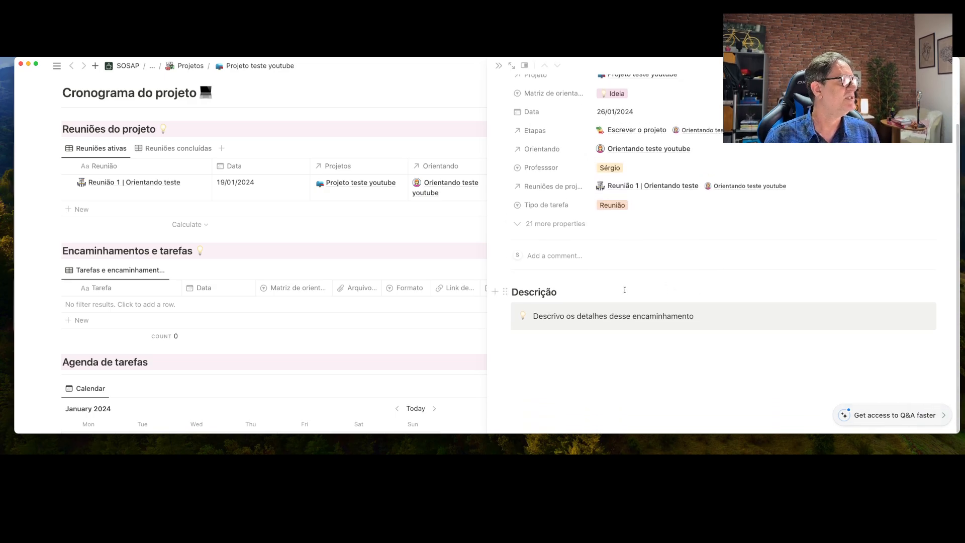
pyautogui.scroll(2, 665, 291)
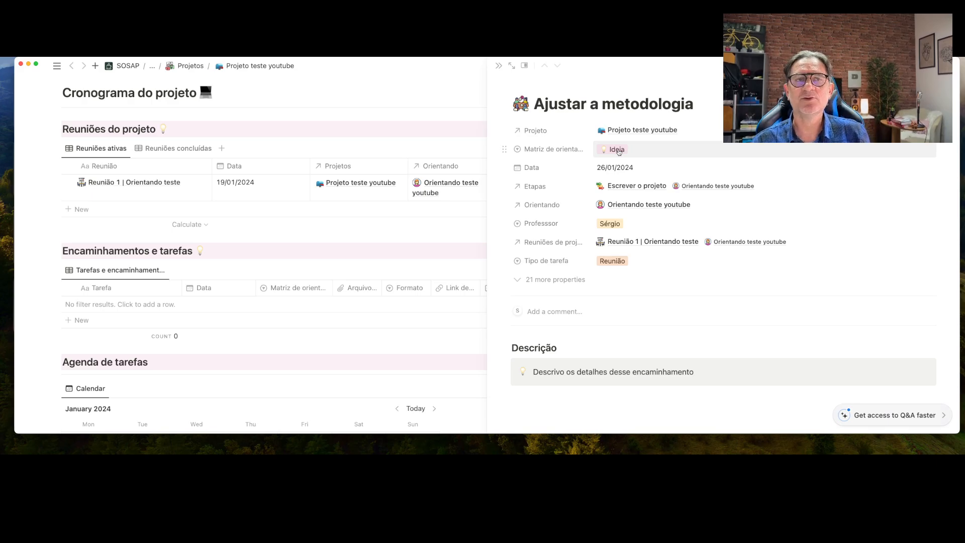
# Add Projeto teste youtube to the Encaminhamentos e tarefas table's Projeto Contains filter
pyautogui.click(499, 66)
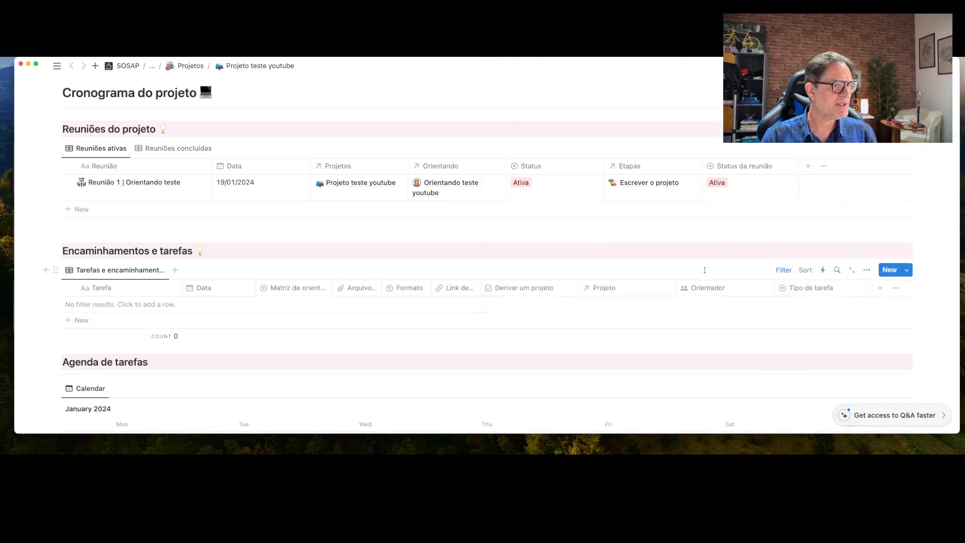
pyautogui.click(783, 270)
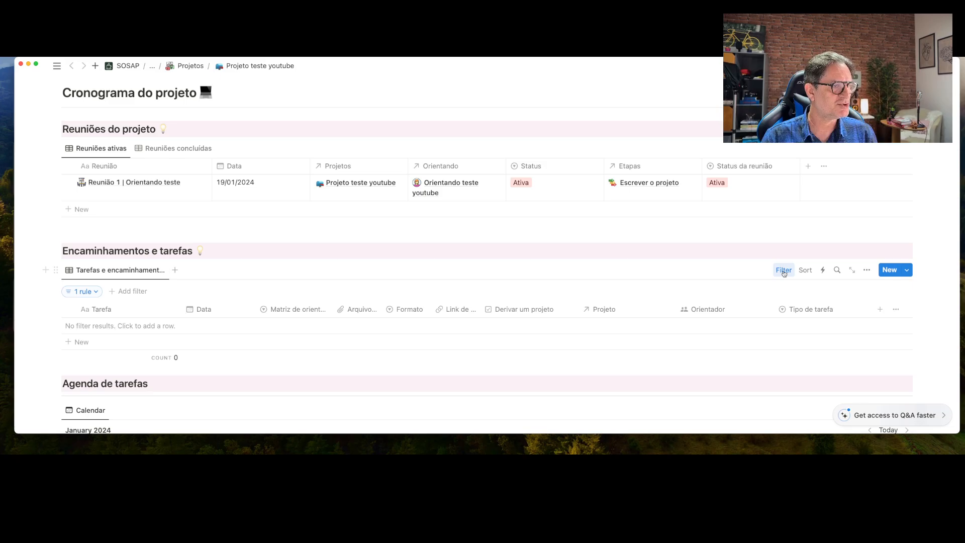
pyautogui.click(86, 292)
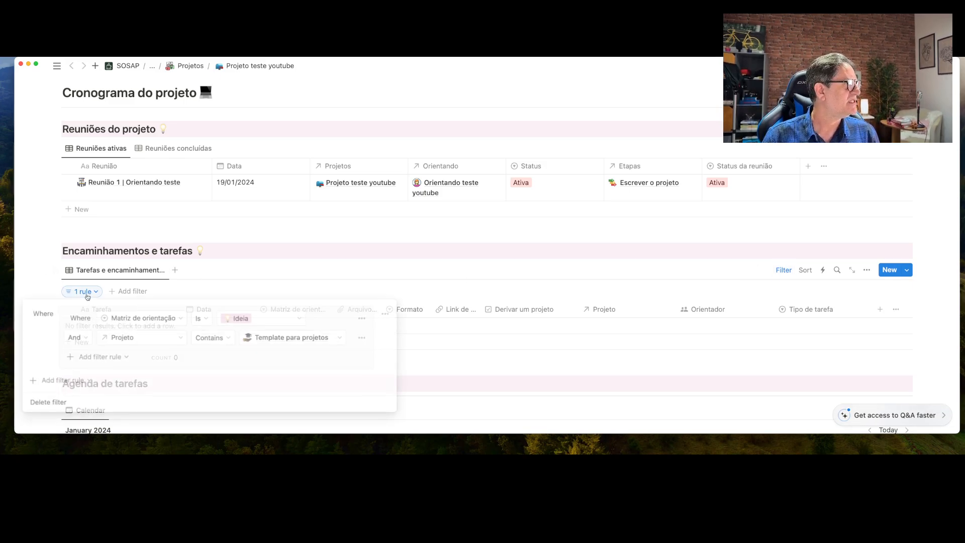
pyautogui.click(342, 339)
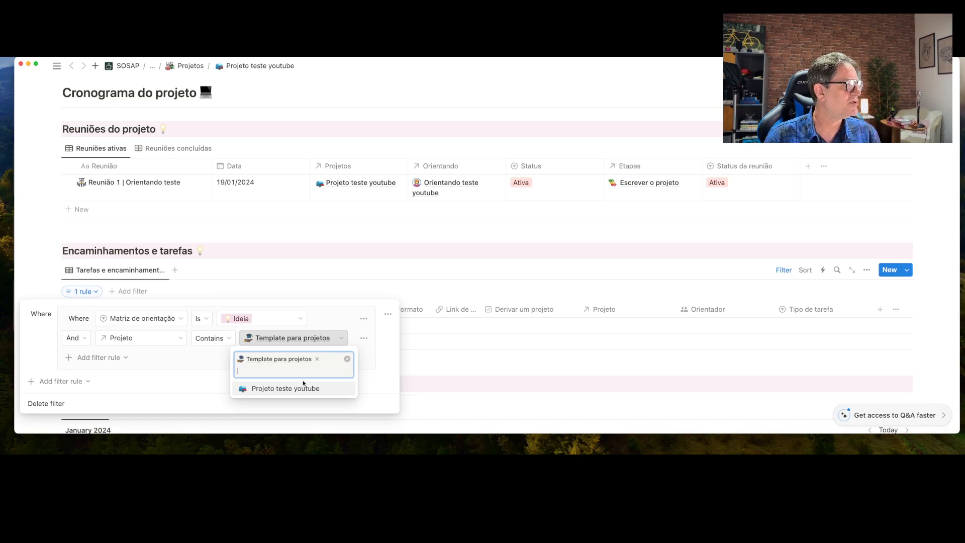
pyautogui.click(304, 388)
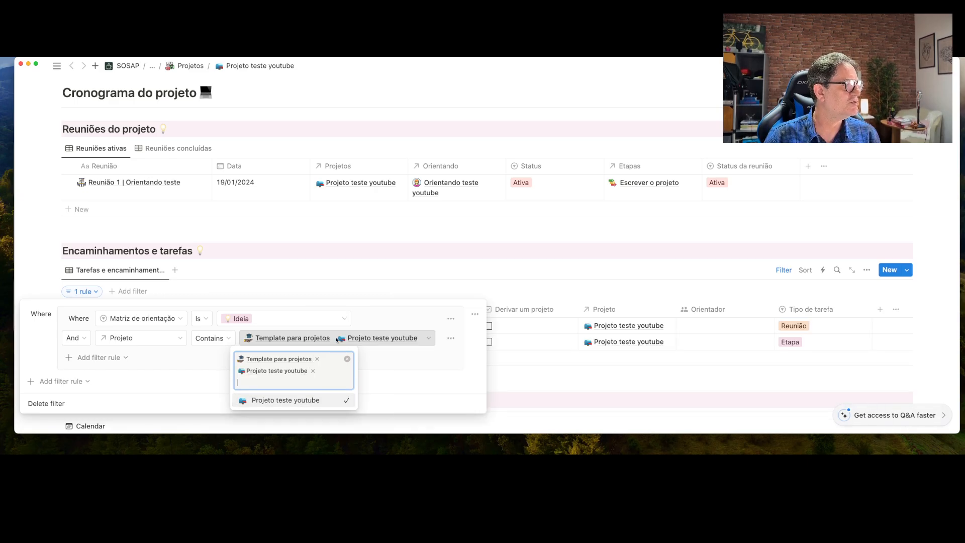
pyautogui.click(358, 253)
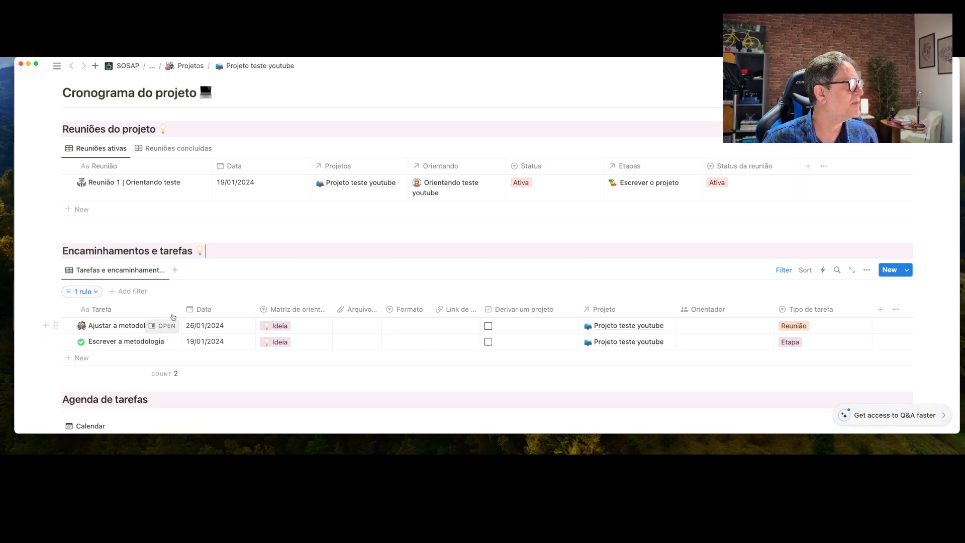
# Add a meeting row 'Reunião 2 | Orientando teste' dated 26/01/2024
pyautogui.click(85, 209)
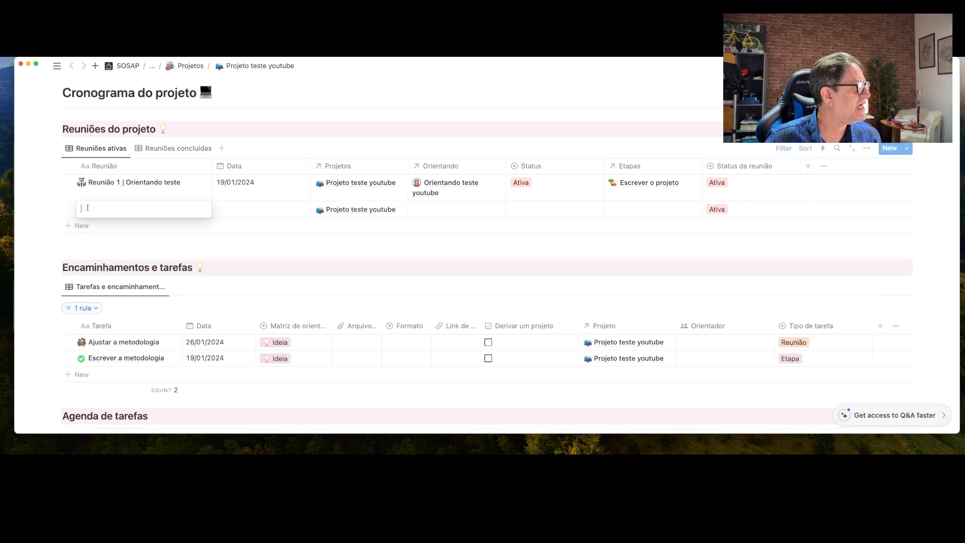
pyautogui.write('Reunião 2')
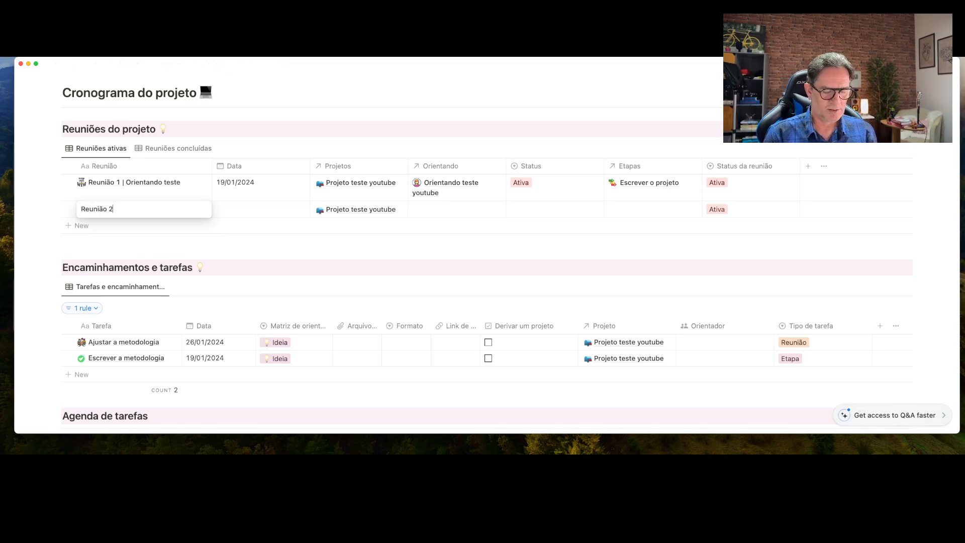
pyautogui.write(' | Or')
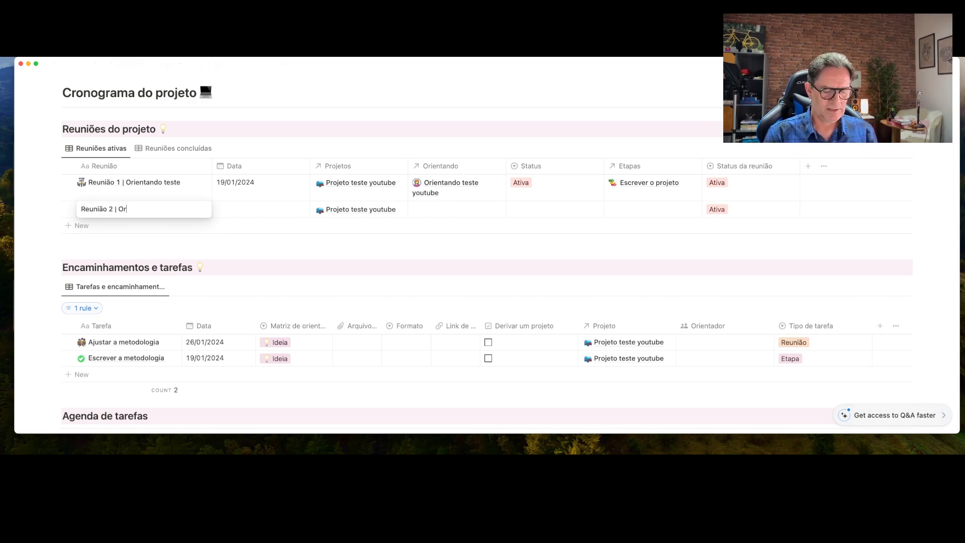
pyautogui.write('ientando test')
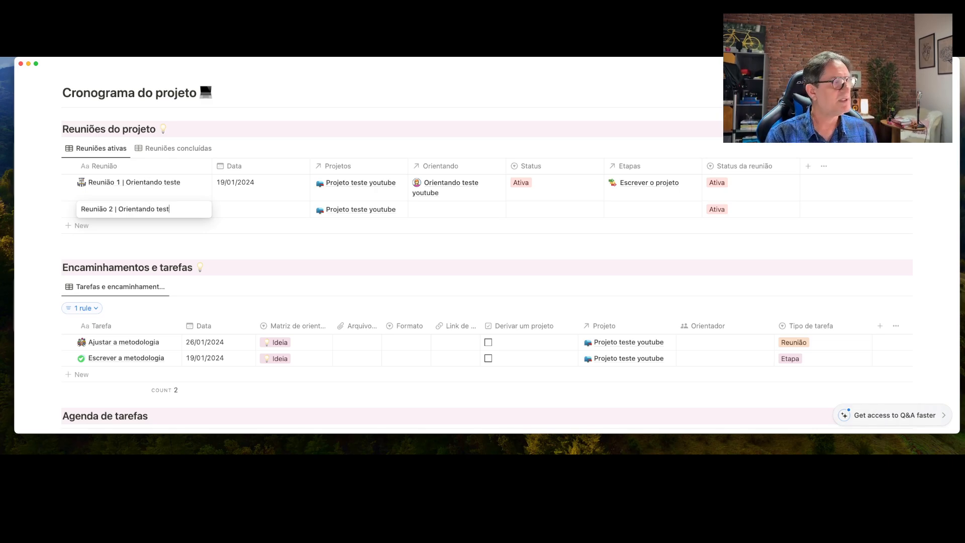
pyautogui.write('e')
pyautogui.press('Return')
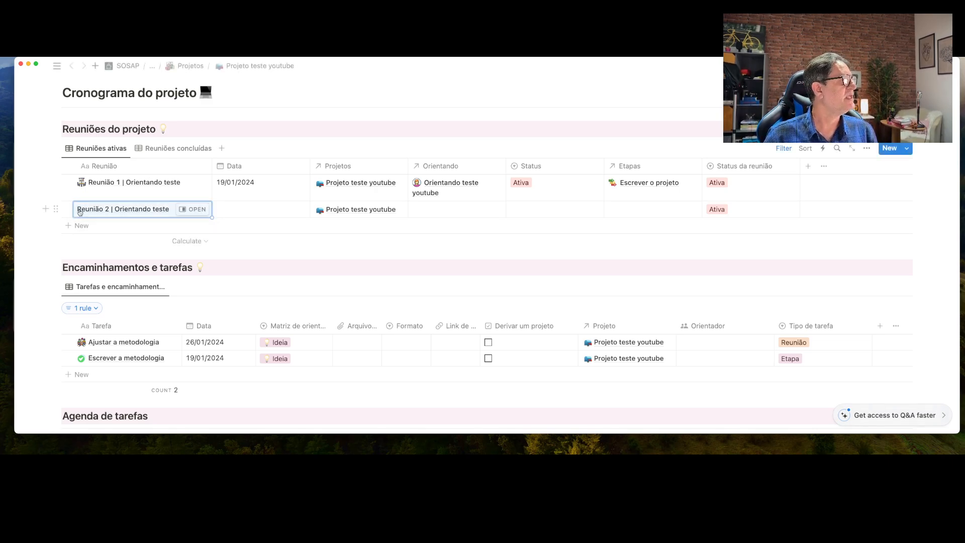
pyautogui.click(234, 214)
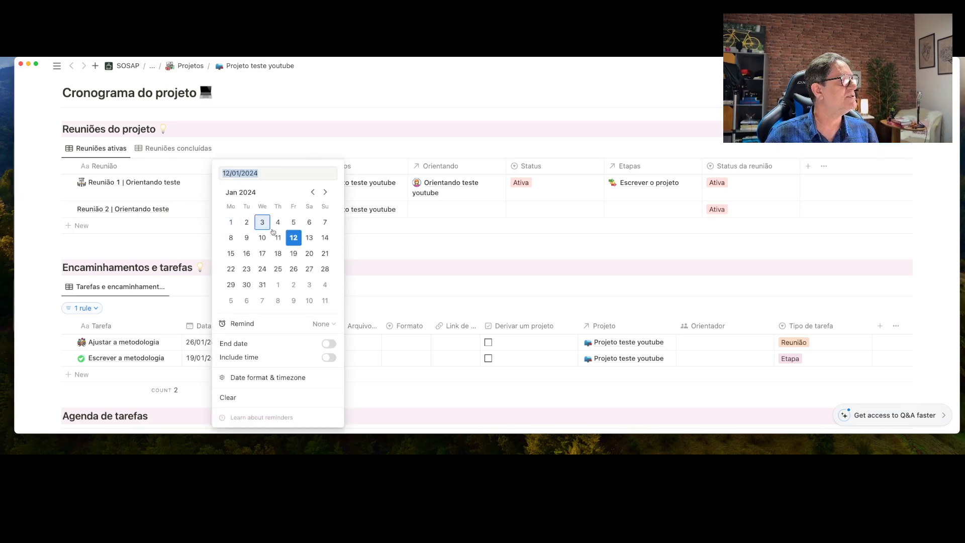
pyautogui.click(294, 269)
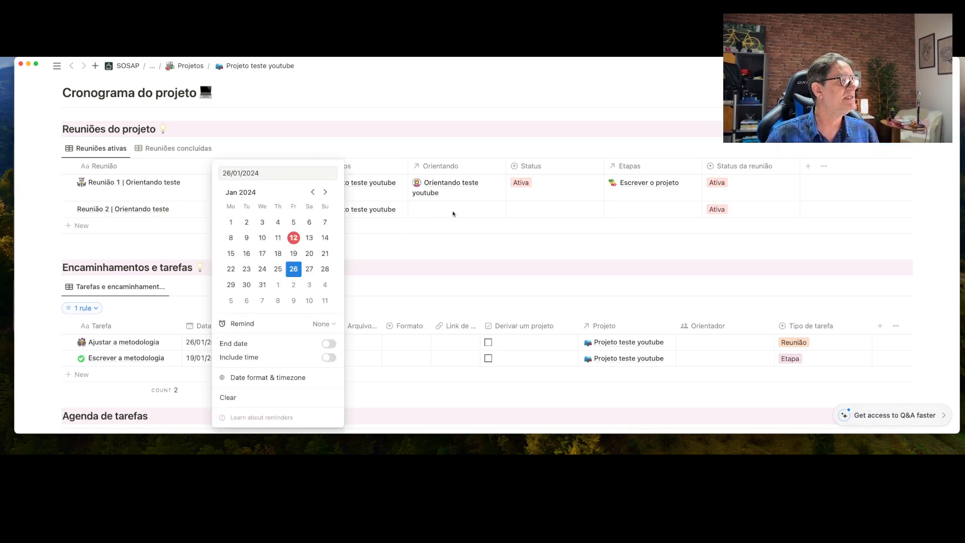
pyautogui.click(453, 215)
# Link Reunião 2 to Orientando teste youtube, set status Ativa and stage Escrever o projeto
pyautogui.click(439, 209)
pyautogui.click(463, 242)
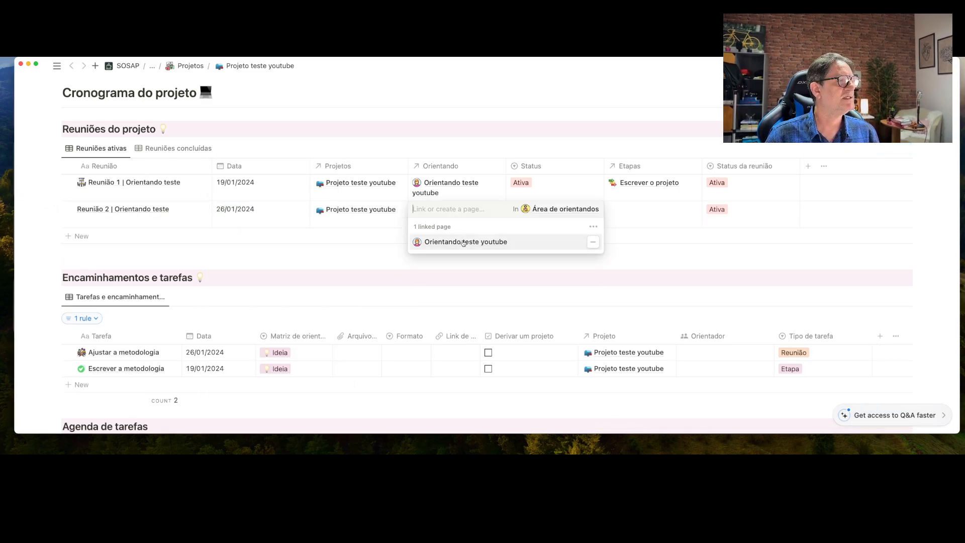
pyautogui.press('Escape')
pyautogui.click(551, 213)
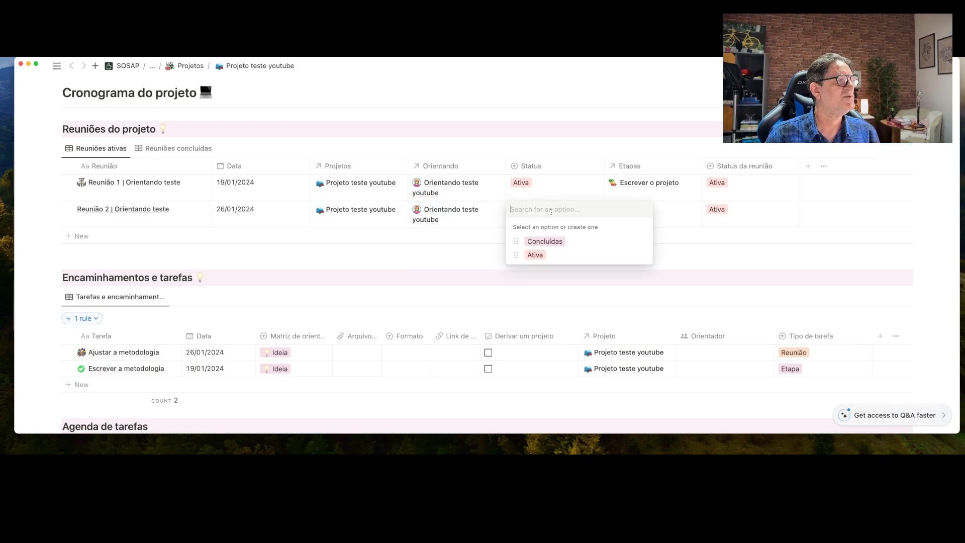
pyautogui.click(541, 254)
pyautogui.click(652, 217)
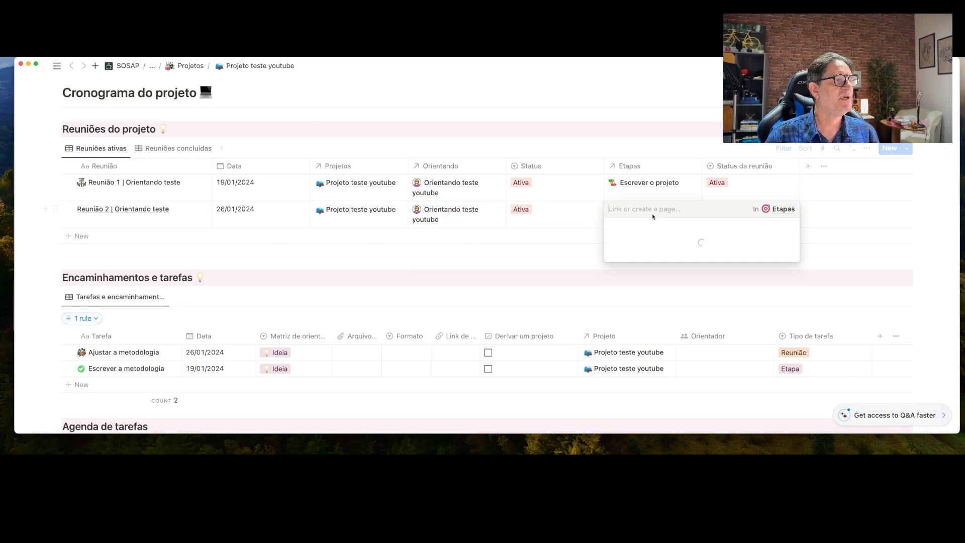
pyautogui.click(650, 243)
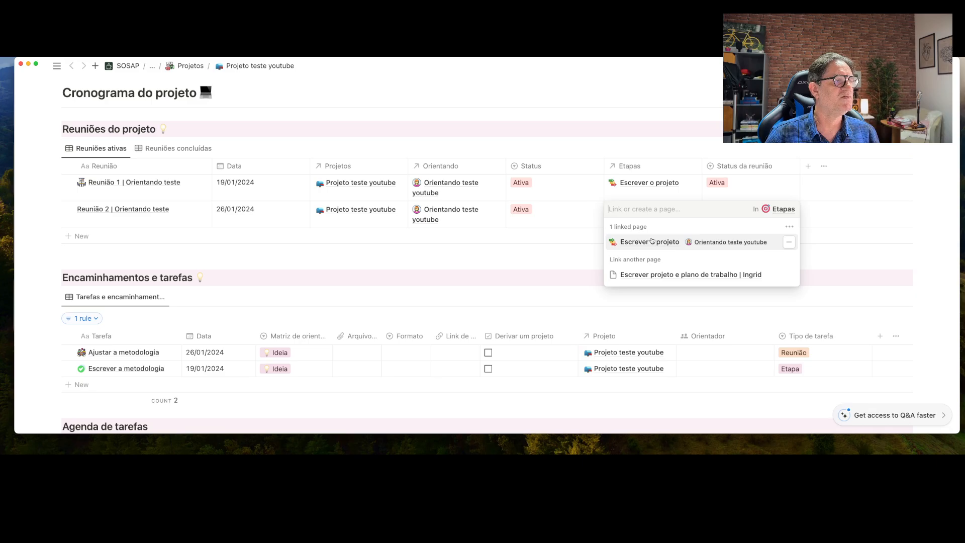
pyautogui.click(853, 214)
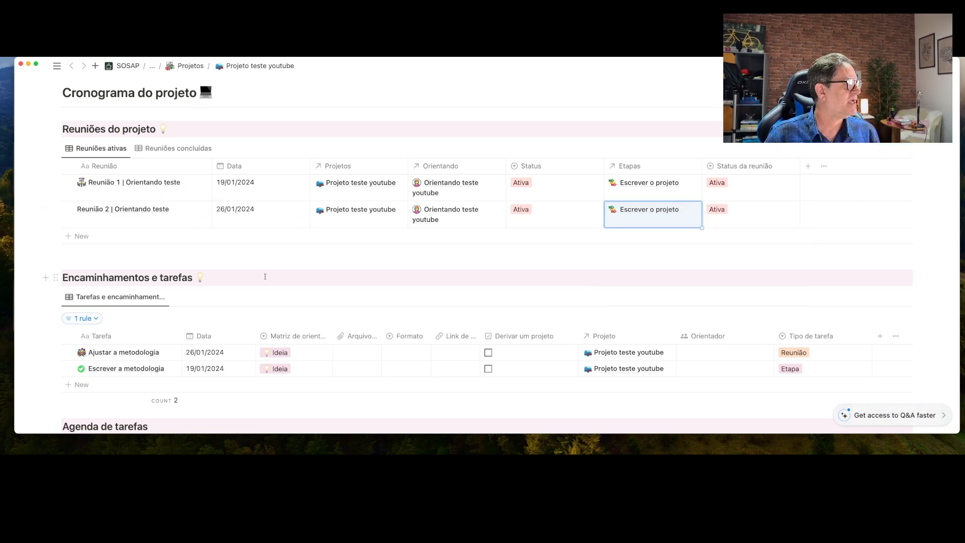
pyautogui.scroll(-3, 189, 252)
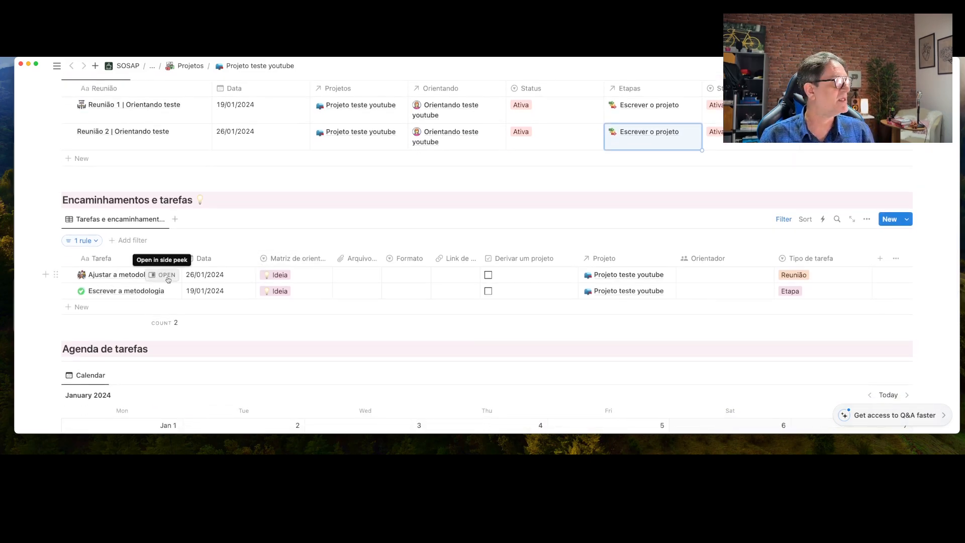
# Set Ajustar a metodologia's Matriz de orientação to Iniciado and link it to Reunião 2
pyautogui.click(168, 275)
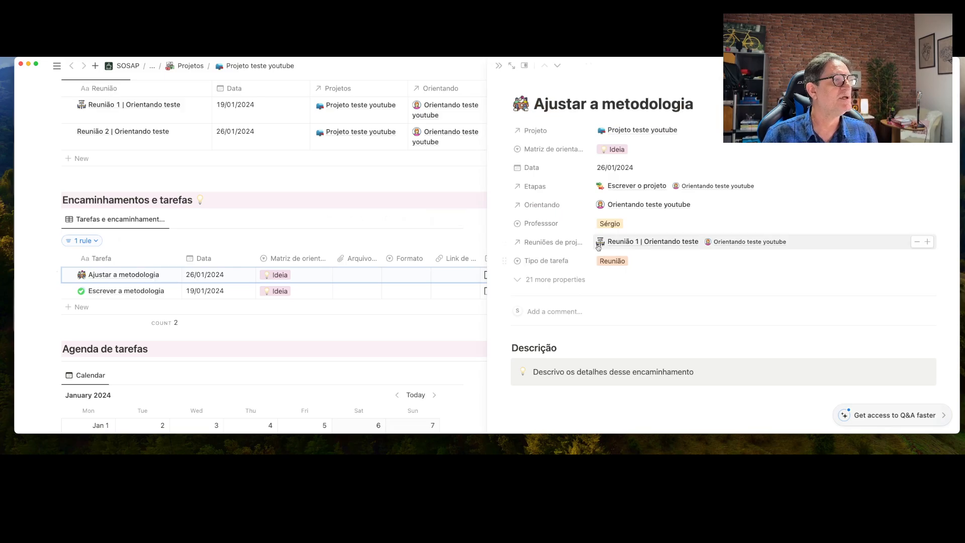
pyautogui.click(622, 149)
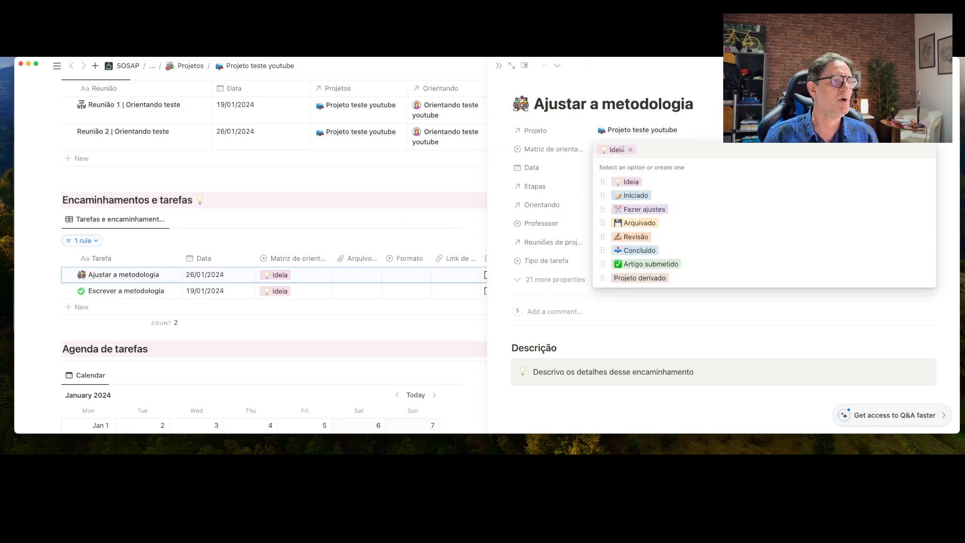
pyautogui.click(643, 195)
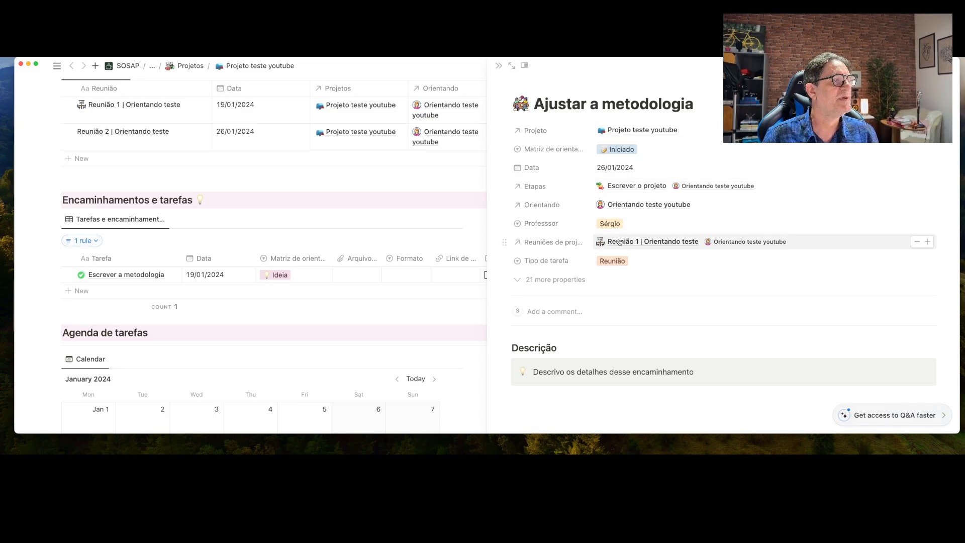
pyautogui.click(928, 242)
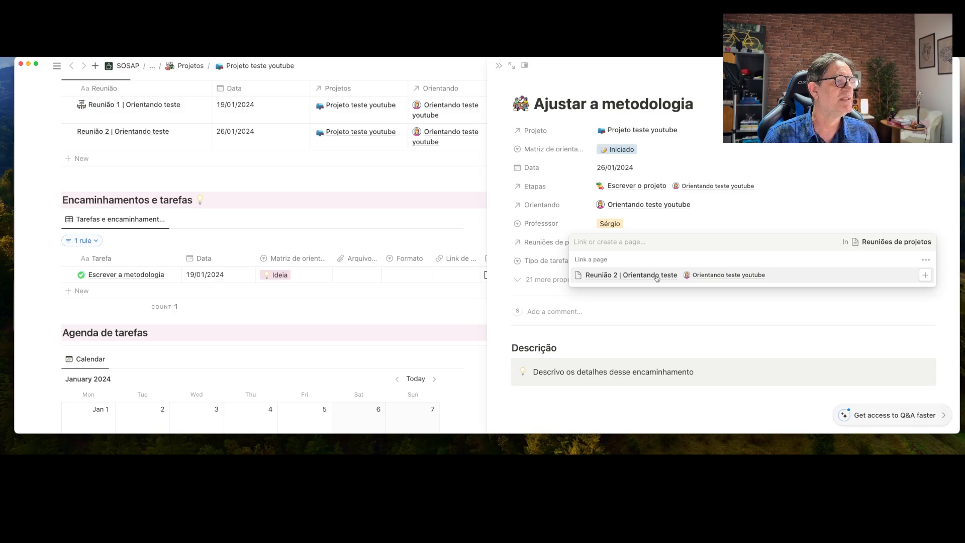
pyautogui.click(648, 275)
pyautogui.press('Escape')
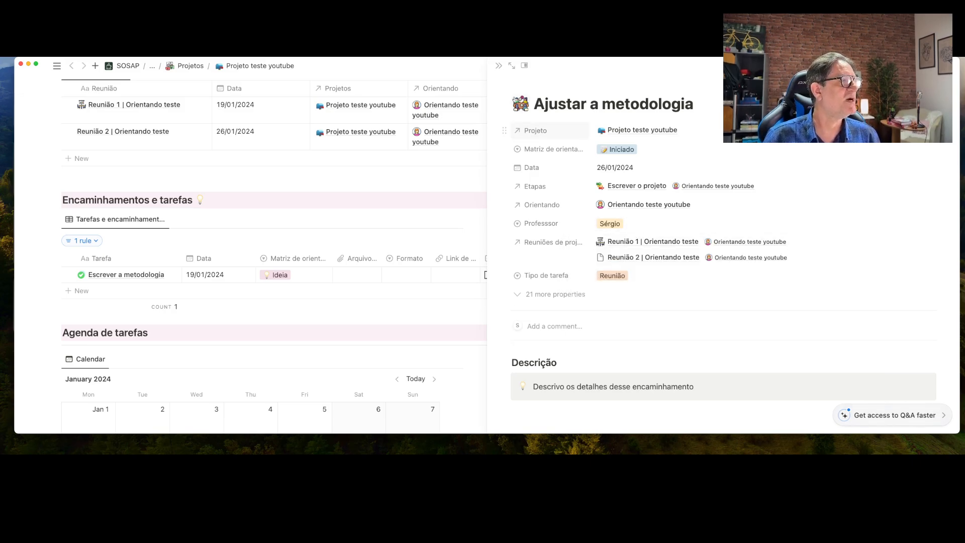
pyautogui.click(498, 65)
pyautogui.scroll(3, 302, 201)
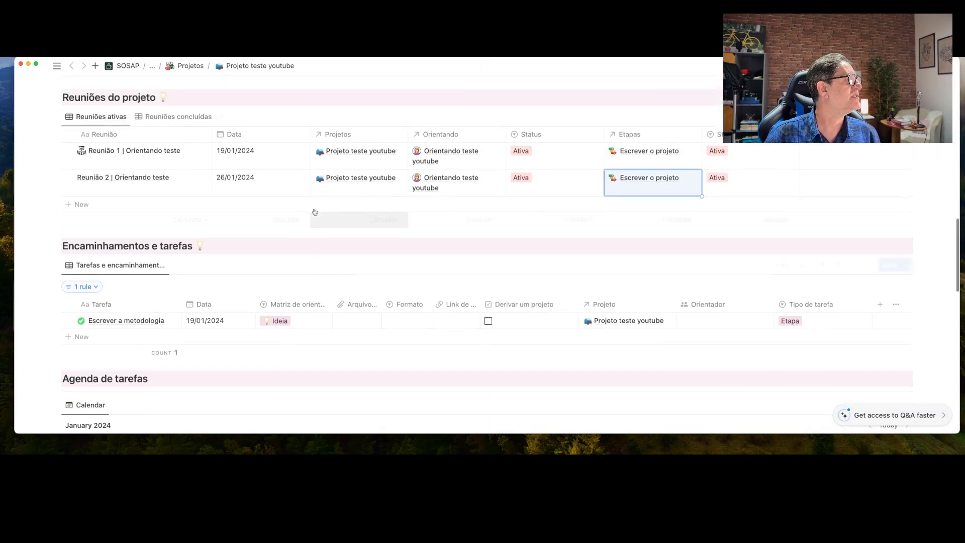
# Open Reunião 2 in side peek and apply Template de reuniões 2.0 projetos
pyautogui.click(196, 206)
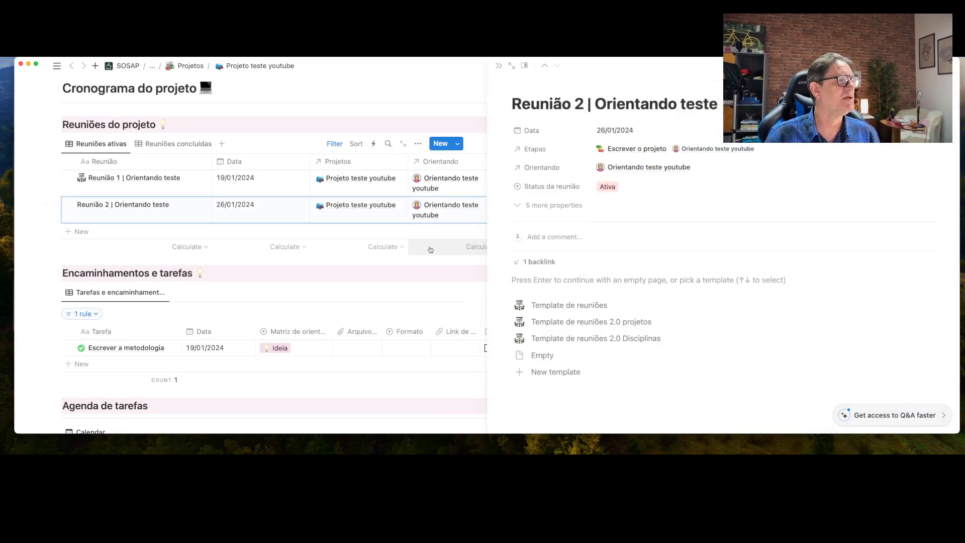
pyautogui.click(593, 324)
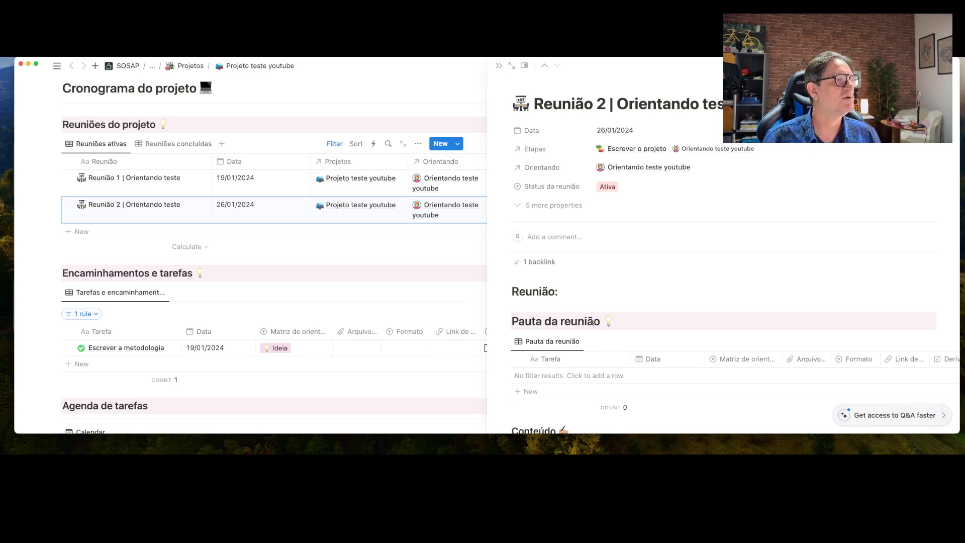
pyautogui.scroll(-3, 594, 300)
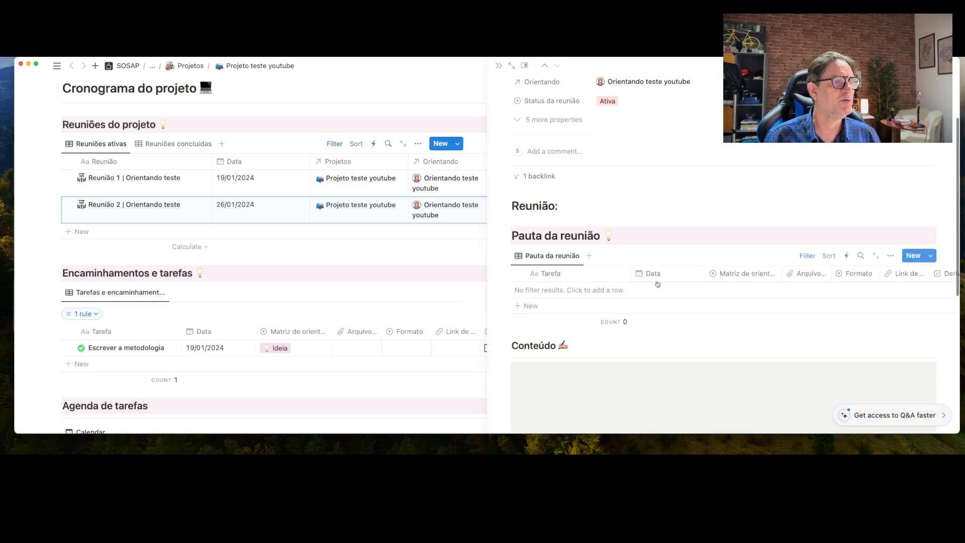
# Change the Pauta table's Projeto filter from Template para projetos to Projeto teste youtube
pyautogui.click(807, 256)
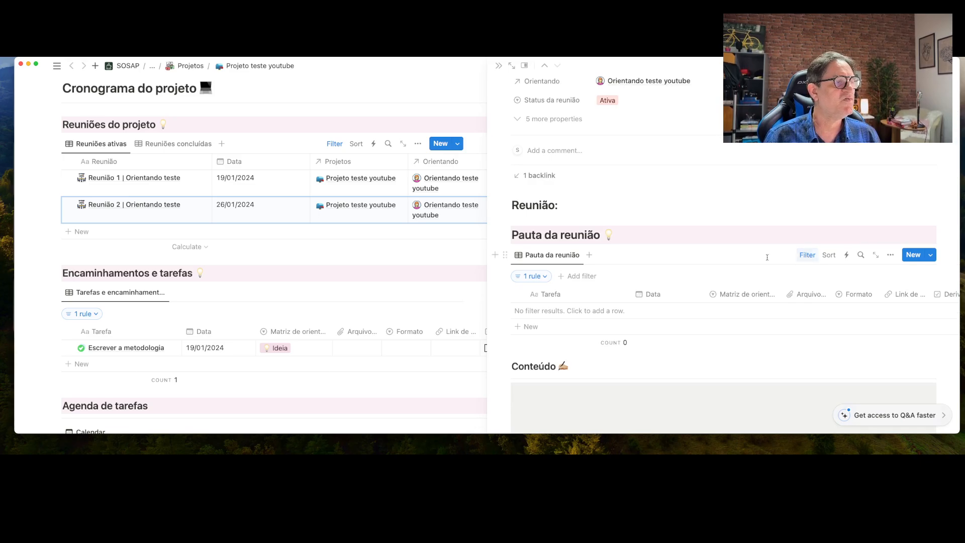
pyautogui.click(545, 276)
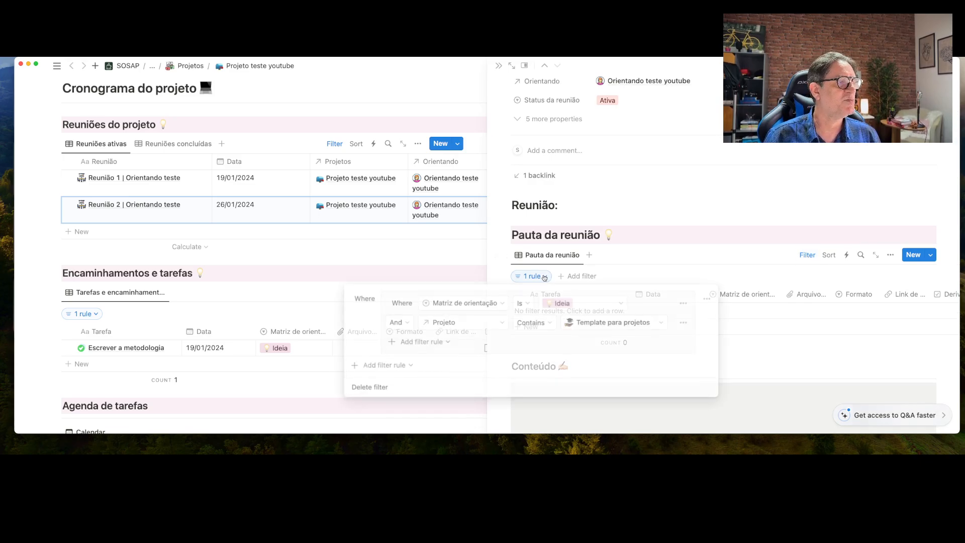
pyautogui.click(660, 326)
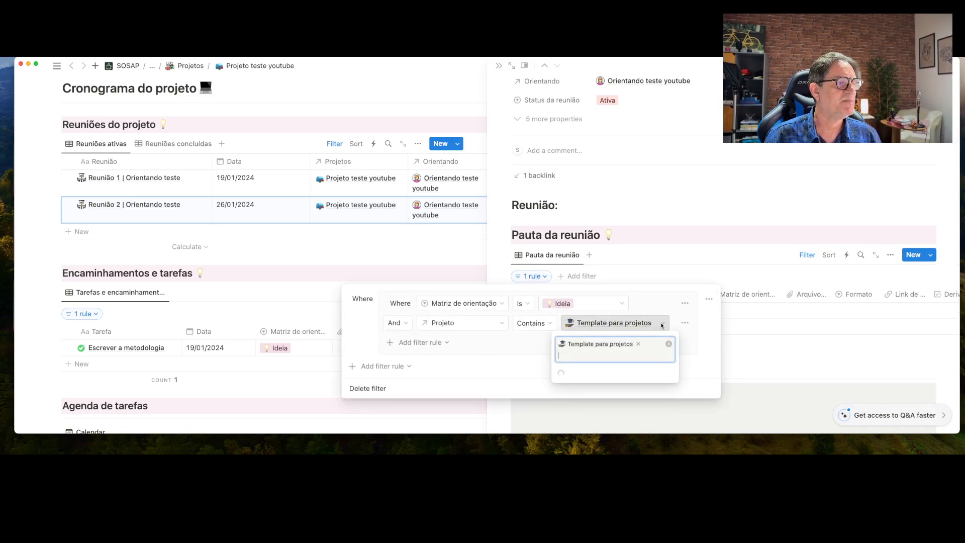
pyautogui.click(607, 375)
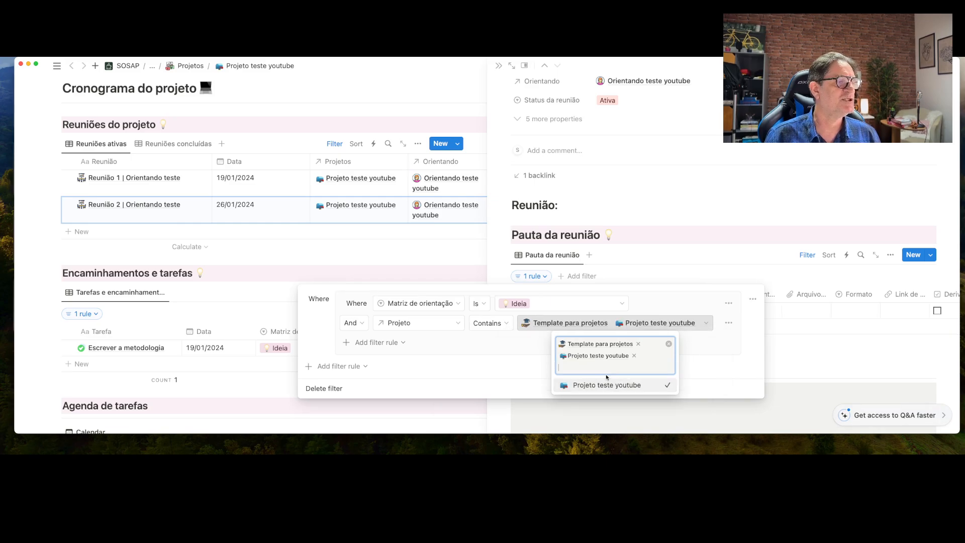
pyautogui.click(637, 343)
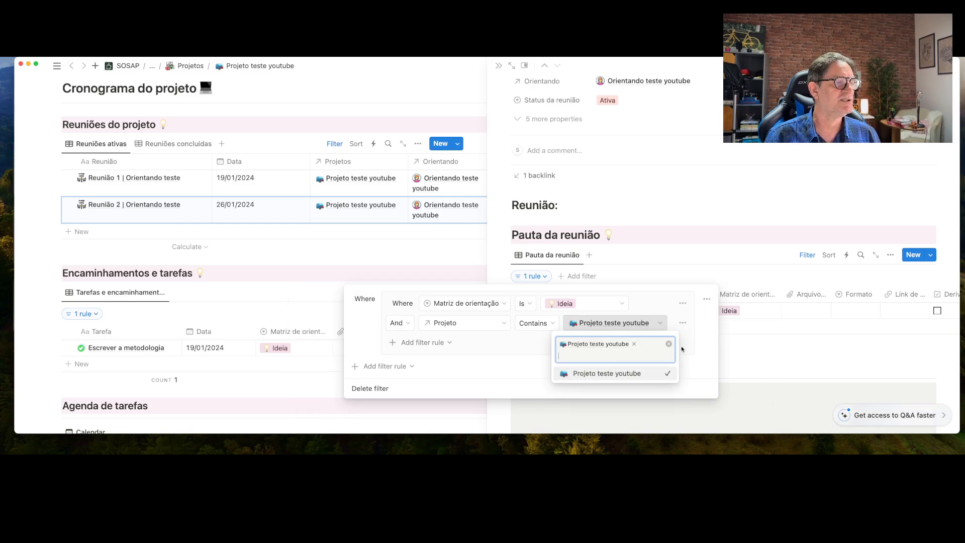
pyautogui.click(425, 342)
# Add a filter rule: Reuniões de projetos contains Reunião 2
pyautogui.click(424, 342)
pyautogui.click(423, 359)
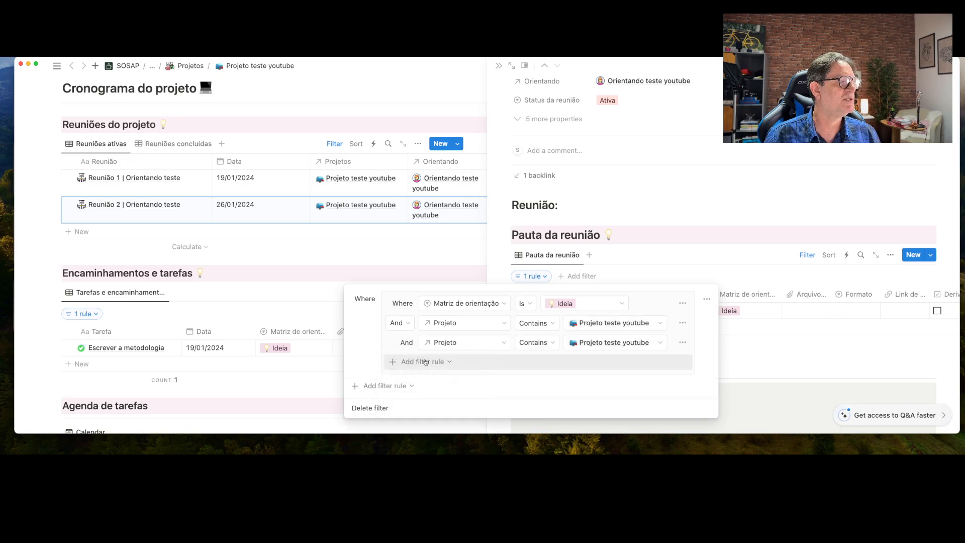
pyautogui.click(442, 342)
pyautogui.scroll(-5, 474, 328)
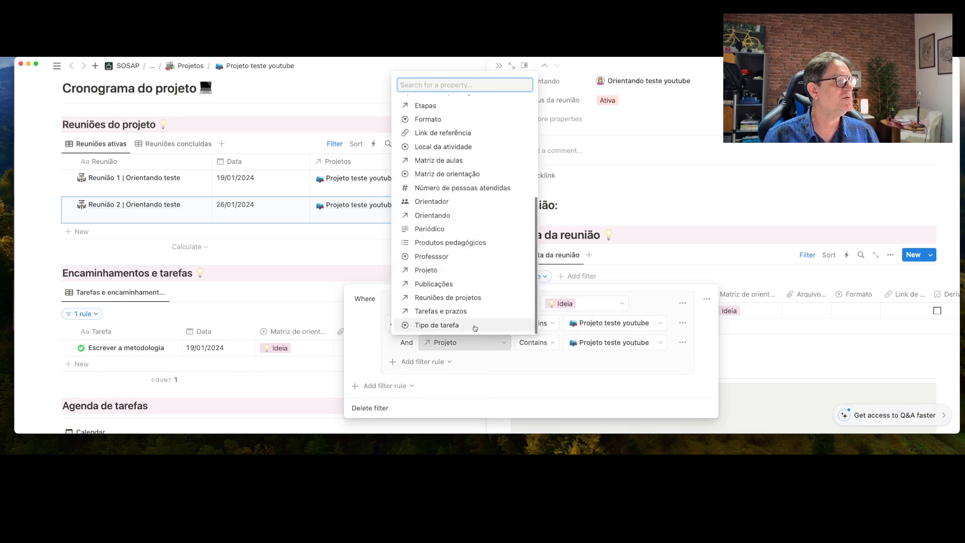
pyautogui.click(459, 298)
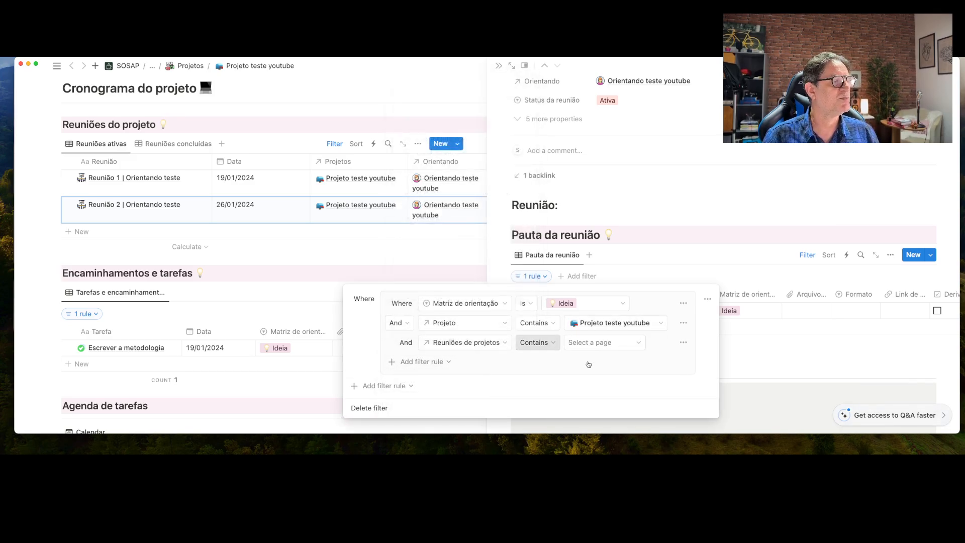
pyautogui.click(600, 342)
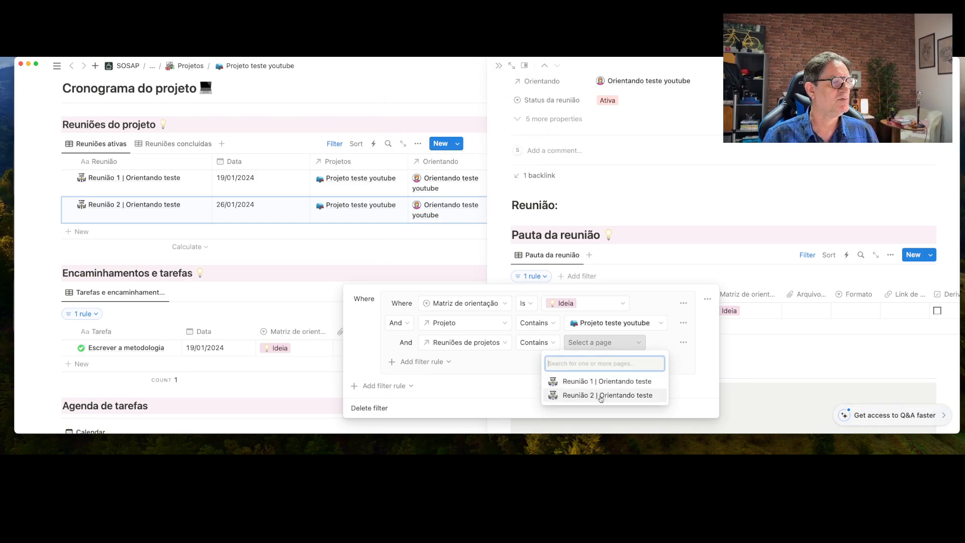
pyautogui.click(601, 396)
pyautogui.click(712, 242)
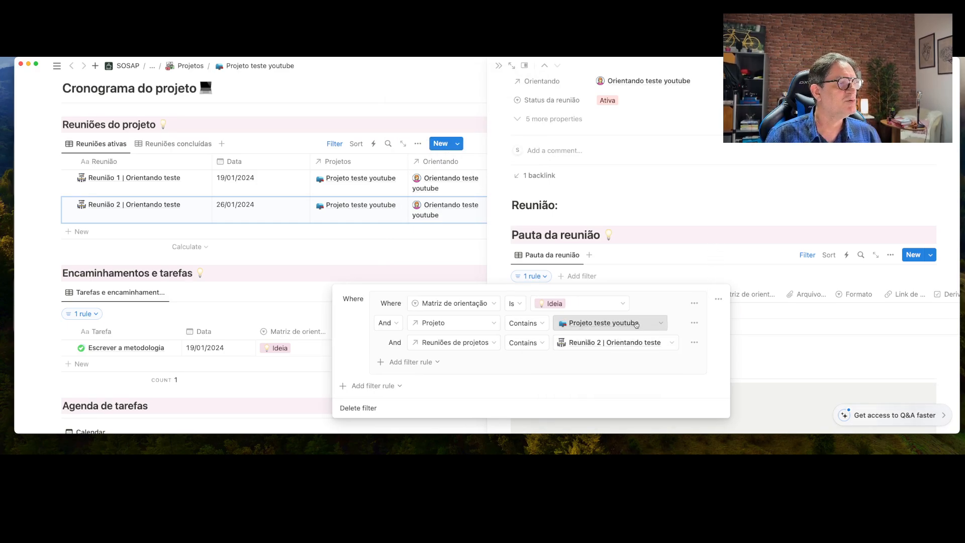
# Change the Matriz de orientação filter value from Ideia to Iniciado
pyautogui.click(621, 303)
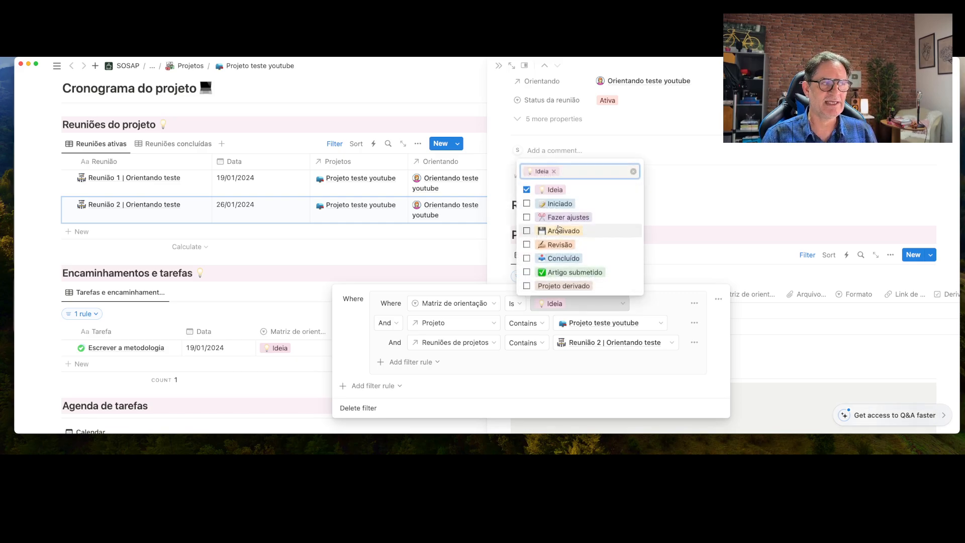
pyautogui.click(527, 189)
pyautogui.click(526, 203)
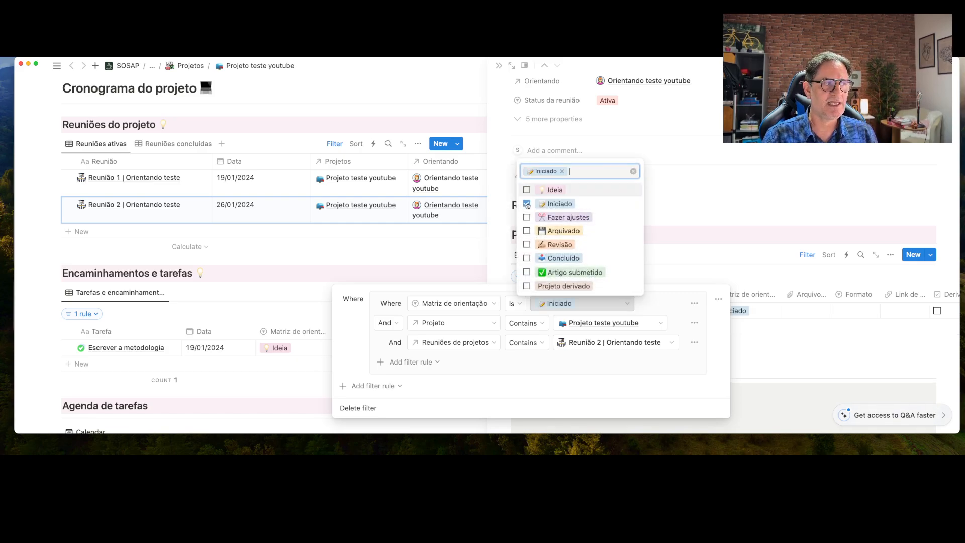
pyautogui.click(665, 234)
pyautogui.click(664, 233)
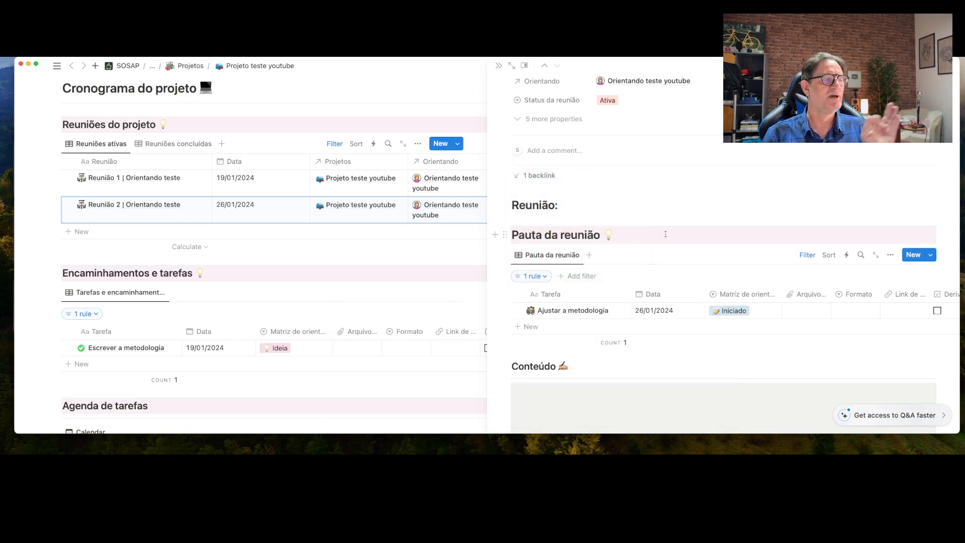
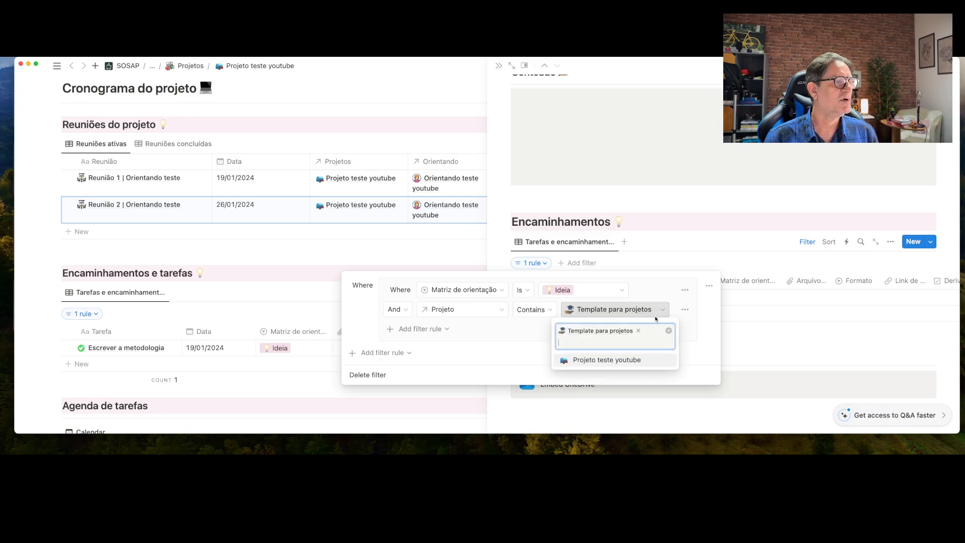
# Change the Projeto filter value from Template para projetos to Projeto teste youtube
pyautogui.click(611, 360)
pyautogui.click(638, 331)
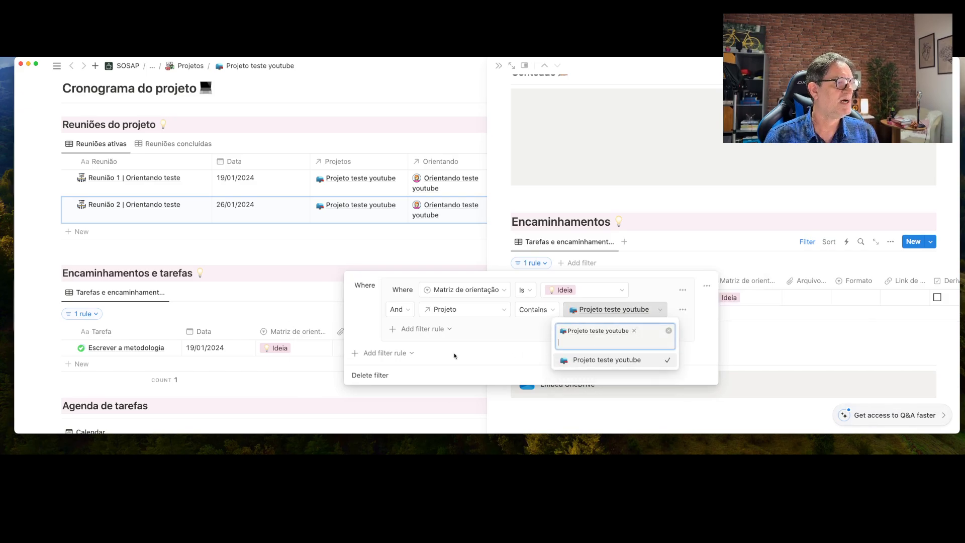
pyautogui.click(447, 334)
# Add a filter rule: Reuniões de projetos contains Reunião 2 | Orientando teste
pyautogui.click(425, 328)
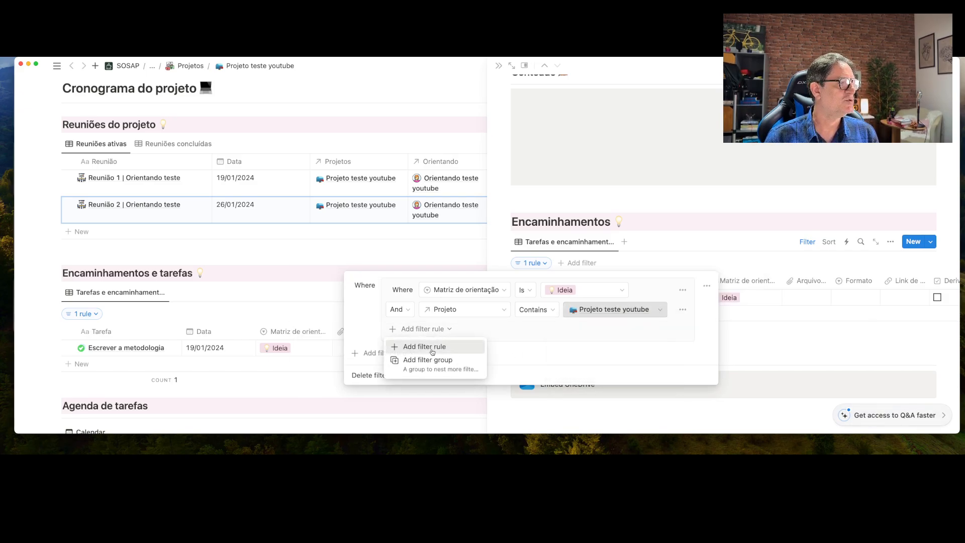
pyautogui.click(432, 346)
pyautogui.click(472, 331)
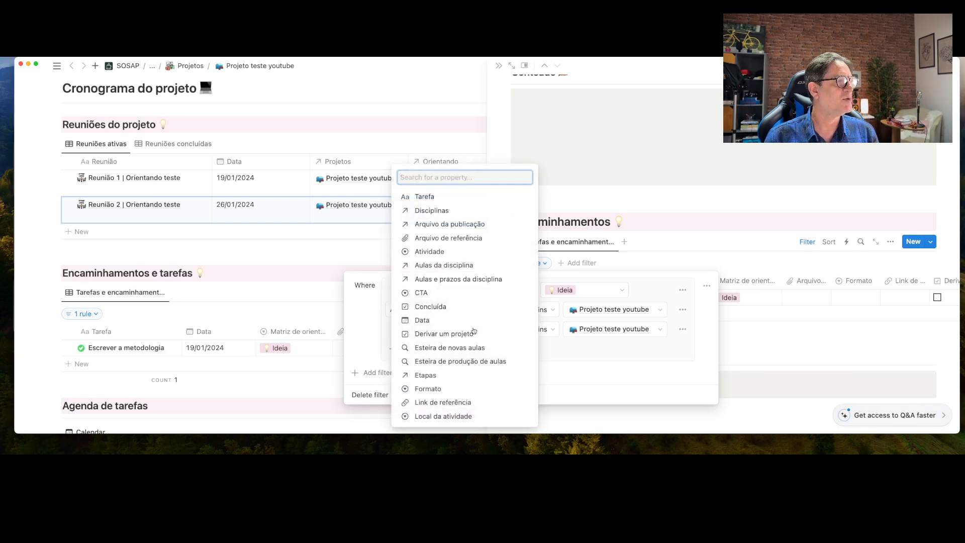
pyautogui.scroll(-5, 473, 331)
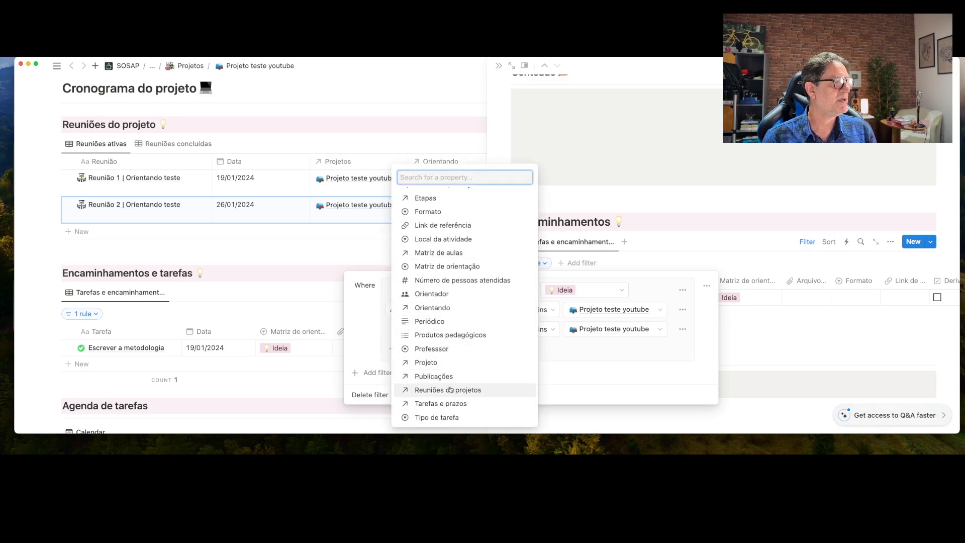
pyautogui.click(451, 389)
pyautogui.click(605, 329)
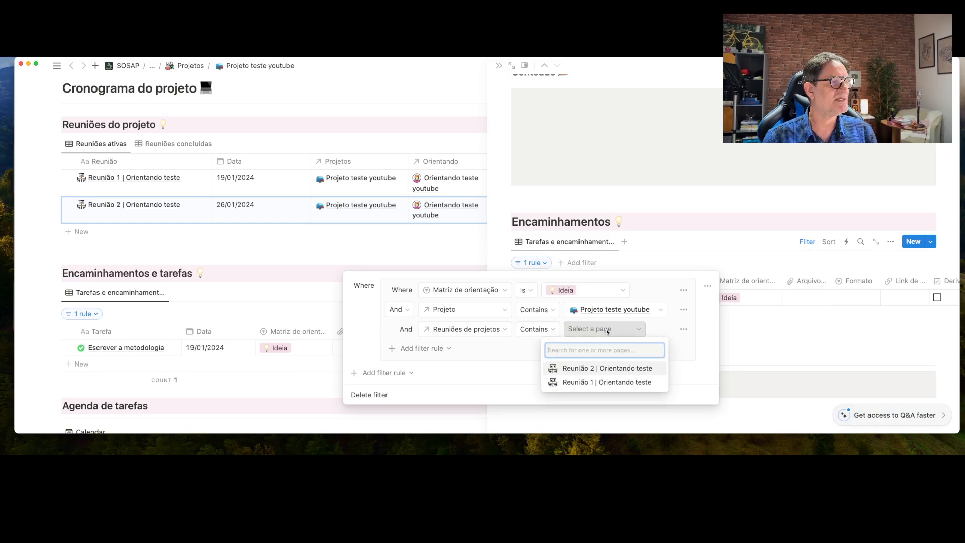
pyautogui.click(583, 368)
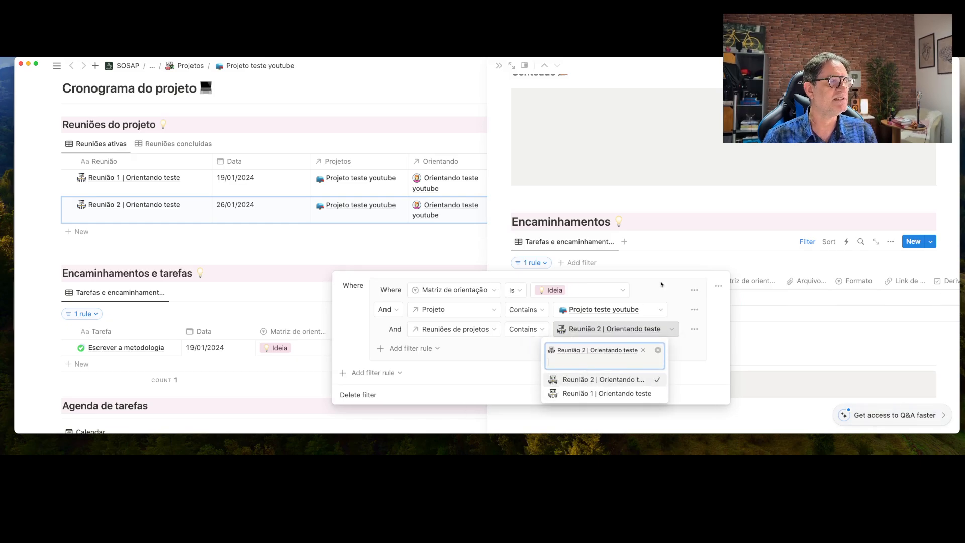
pyautogui.click(661, 286)
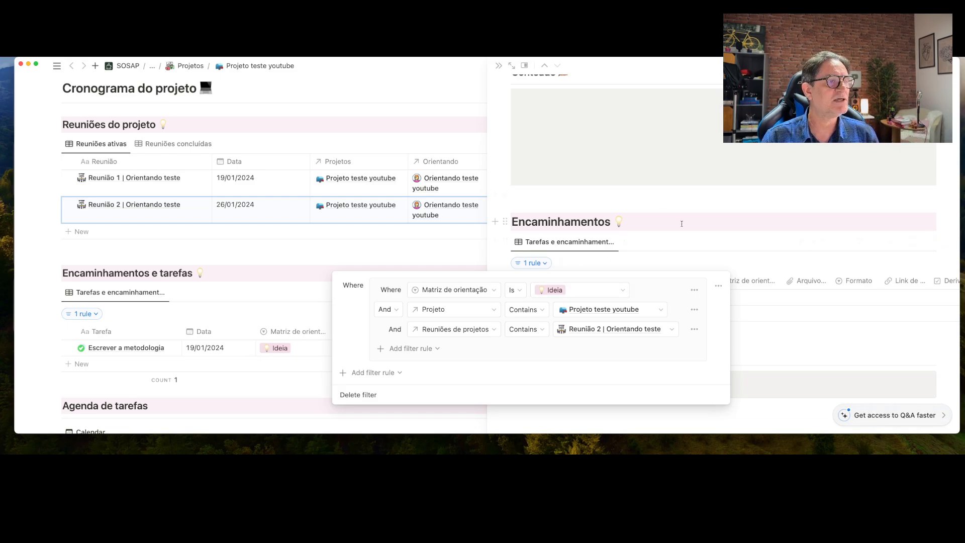
pyautogui.press('Escape')
# Add a new task row titled 'escolher os softwares de analise de dados'
pyautogui.click(603, 297)
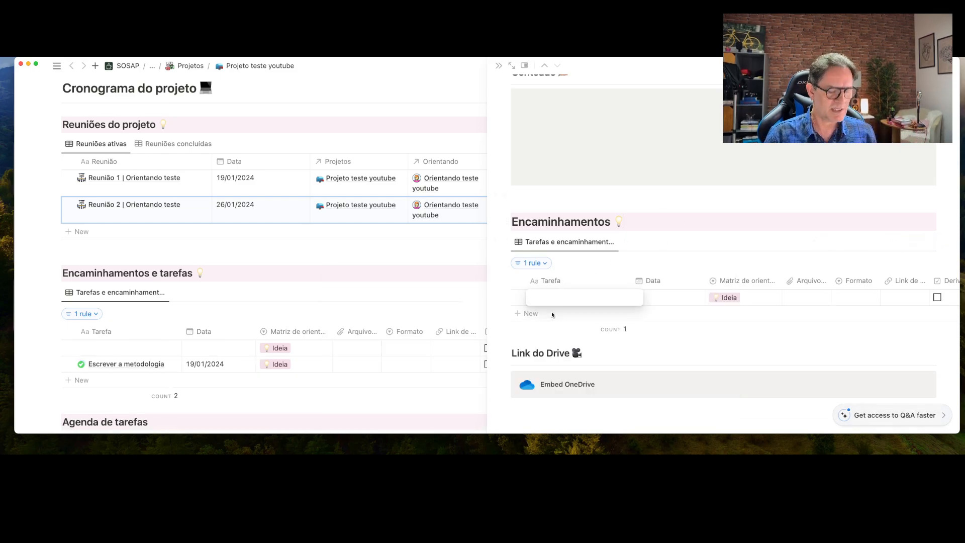
pyautogui.write('escolher')
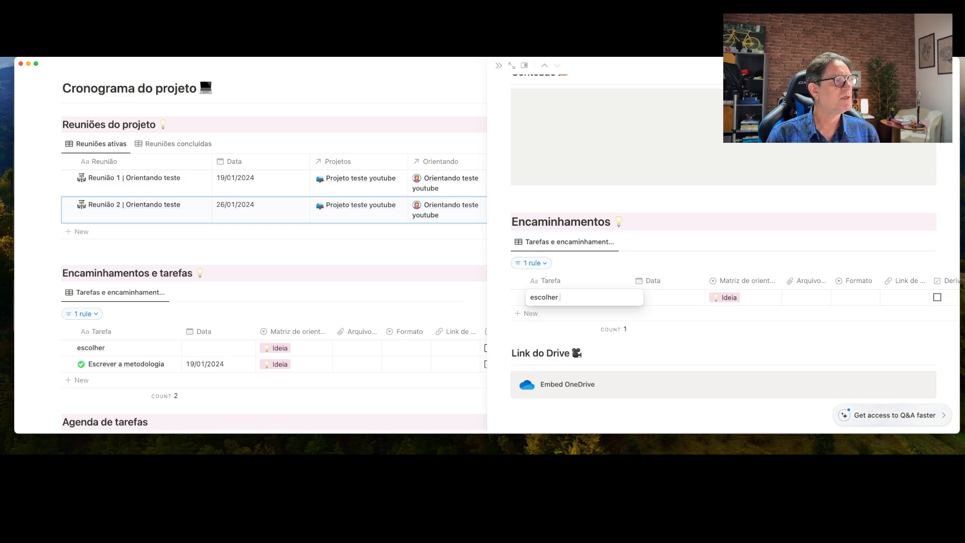
pyautogui.write(' os softw')
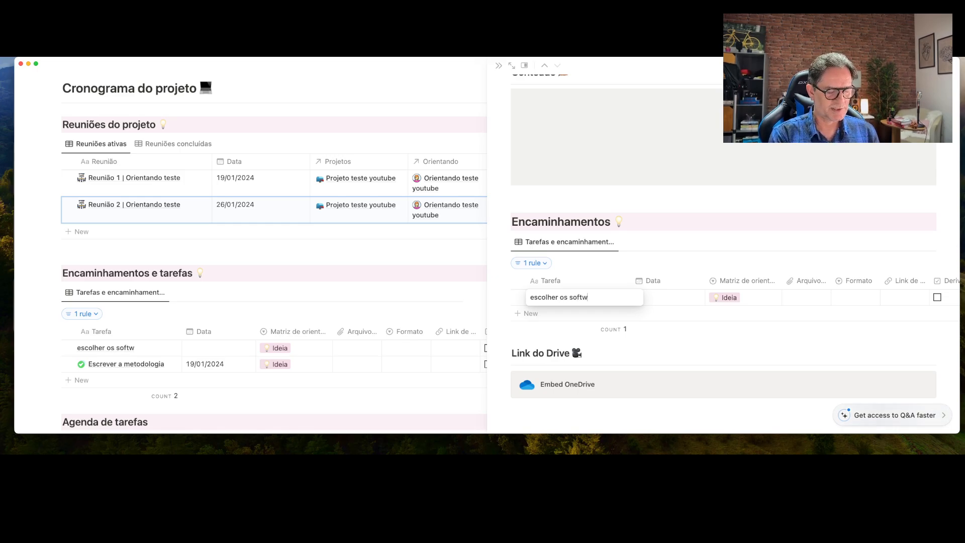
pyautogui.write('ares de anal')
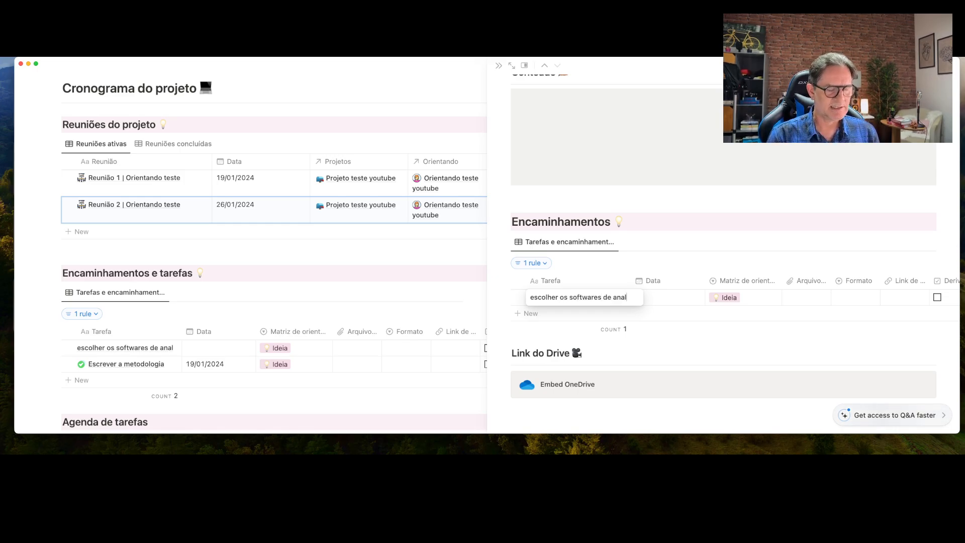
pyautogui.write('ise de dados')
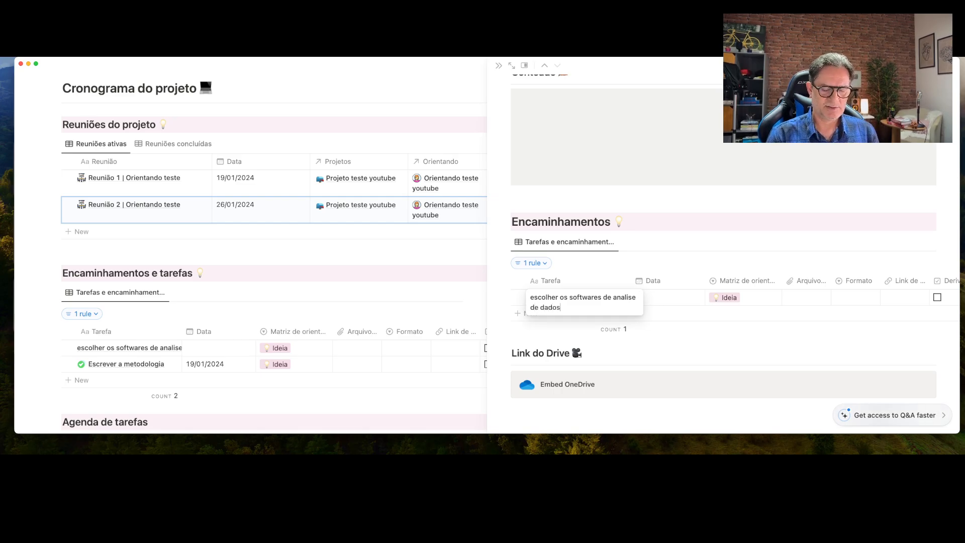
pyautogui.press('Escape')
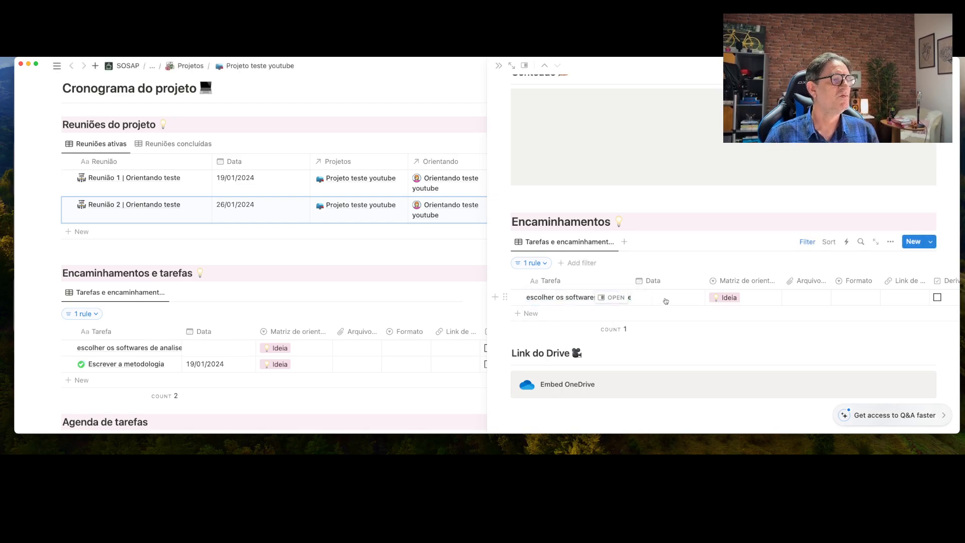
# Set the new task's date to 09/02/2024 and open its page
pyautogui.click(664, 299)
pyautogui.click(712, 300)
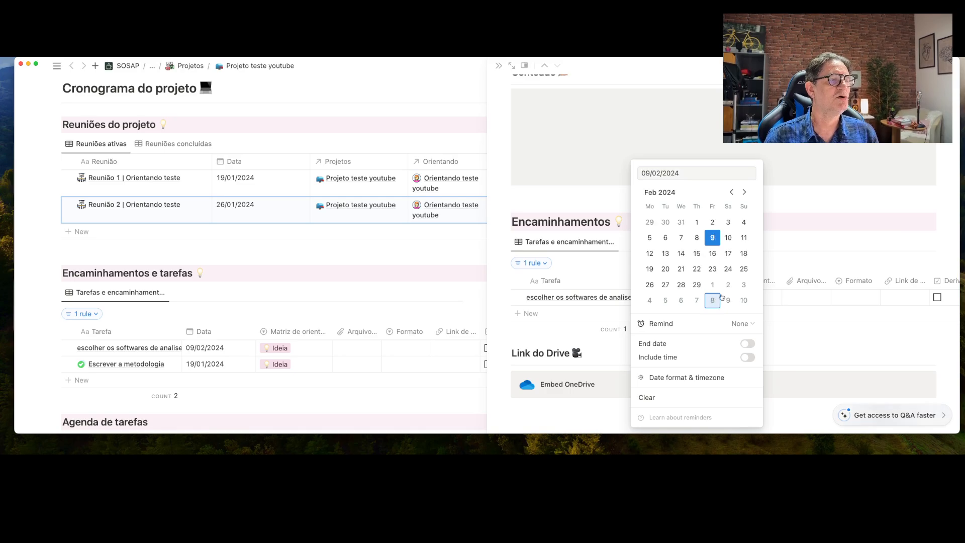
pyautogui.click(797, 263)
pyautogui.hscroll(5, 769, 289)
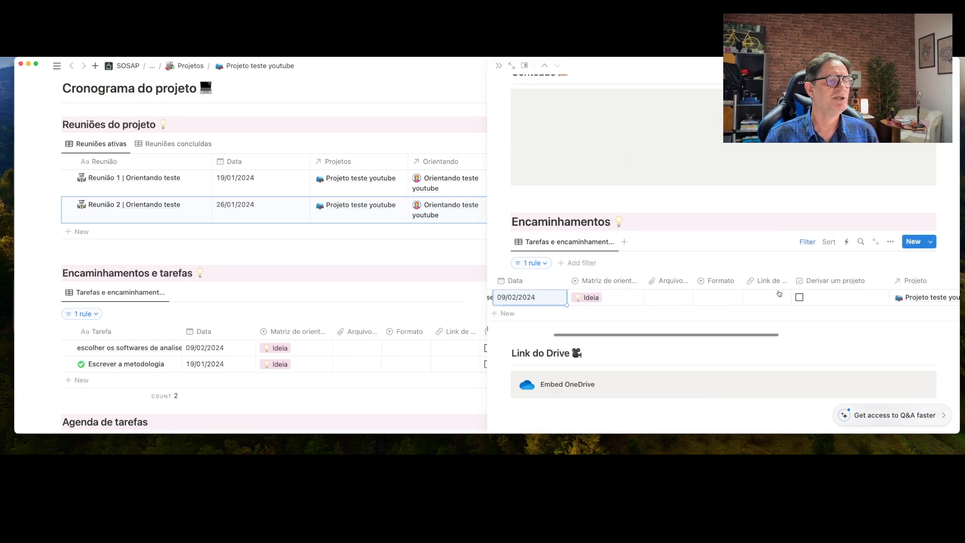
pyautogui.hscroll(-5, 780, 294)
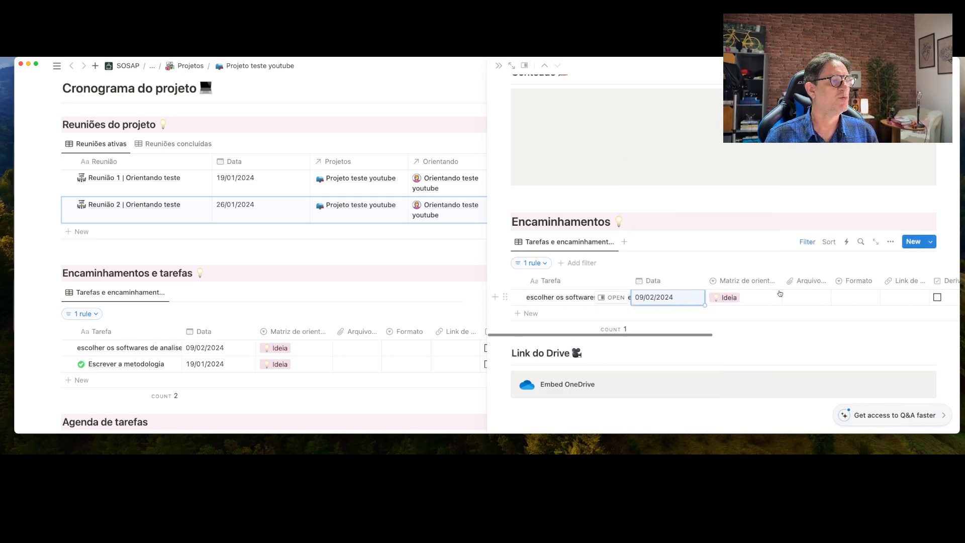
pyautogui.click(613, 298)
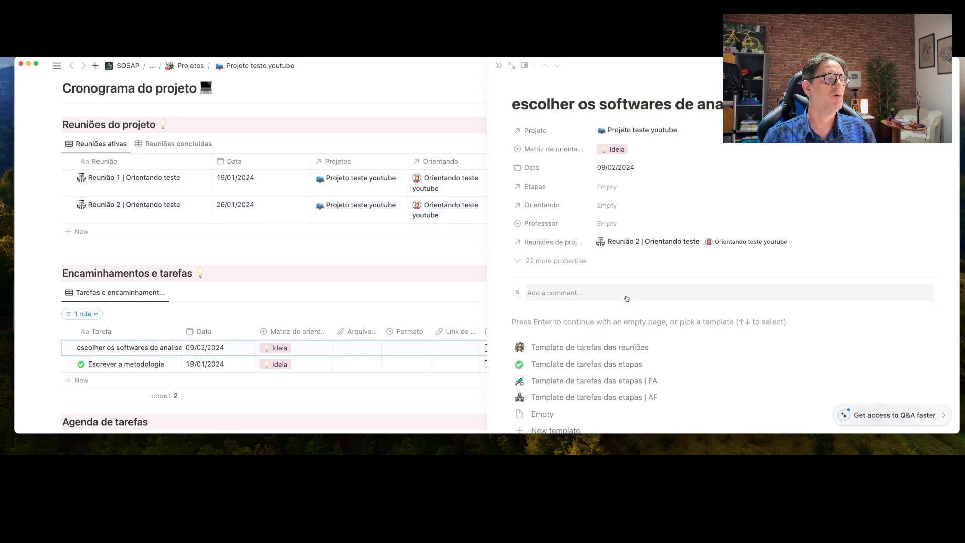
# Apply the Template de tarefas das reuniões template and add a 'Descrição' Heading 3
pyautogui.click(587, 348)
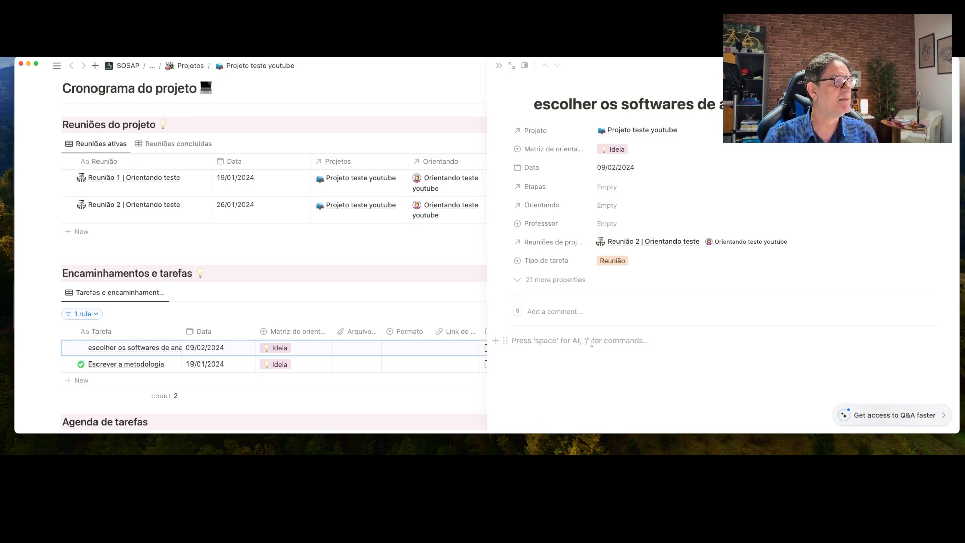
pyautogui.write('/')
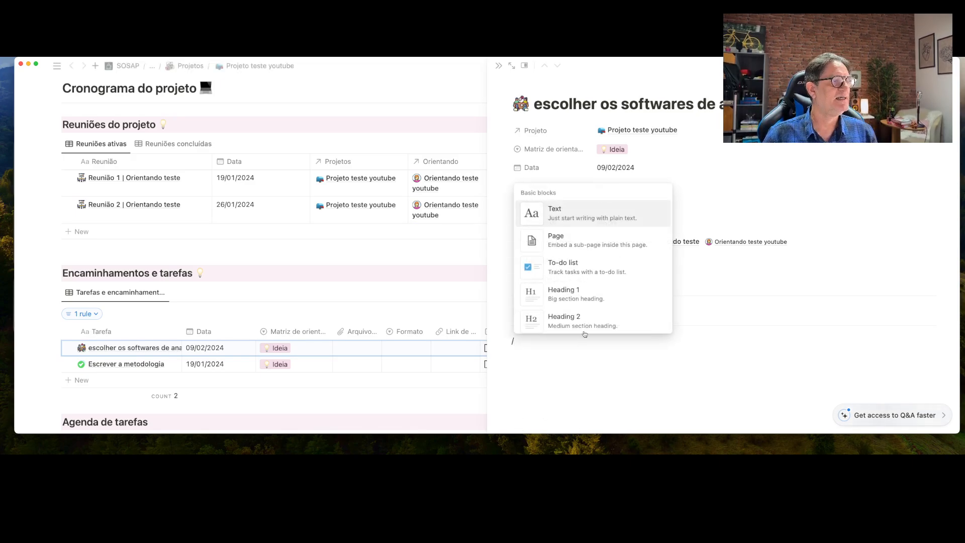
pyautogui.scroll(-2, 572, 282)
pyautogui.click(572, 297)
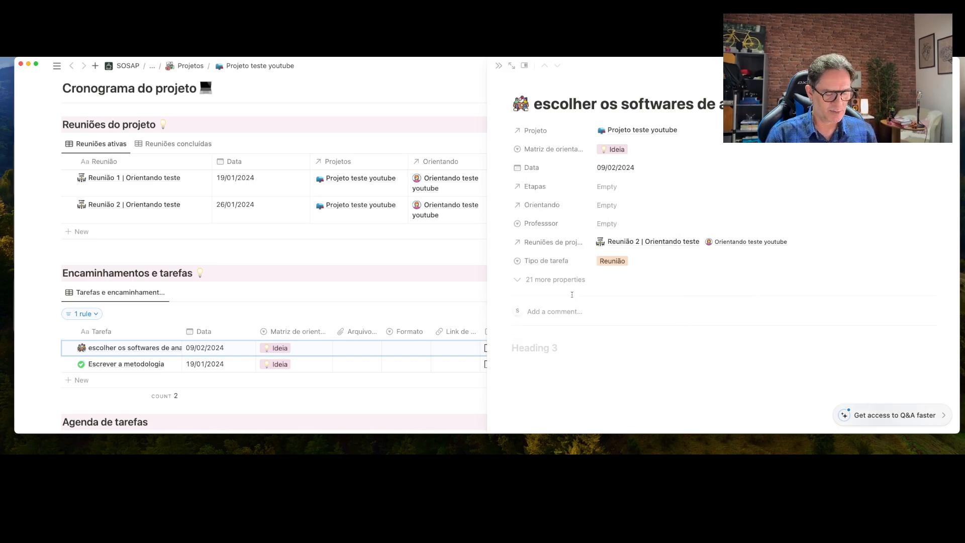
pyautogui.write('Descr')
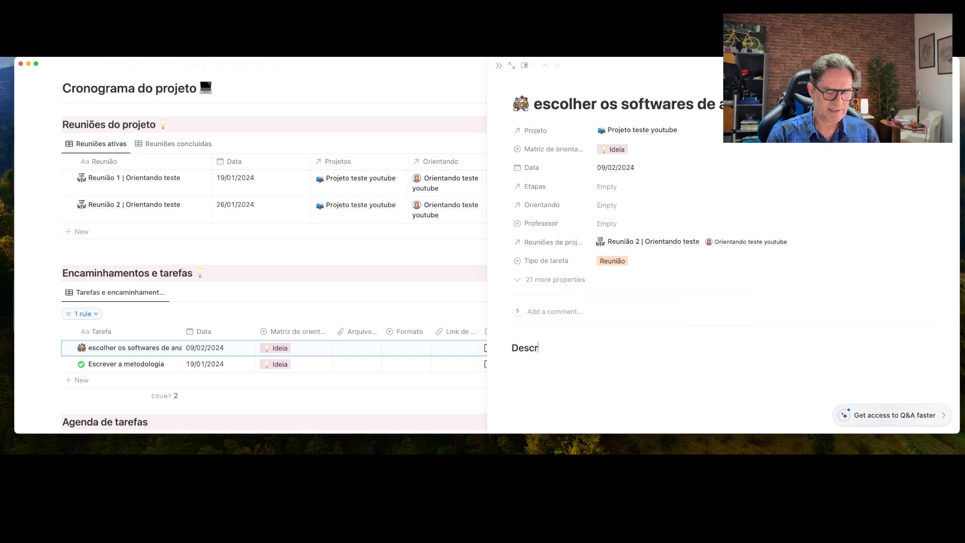
pyautogui.write('iç')
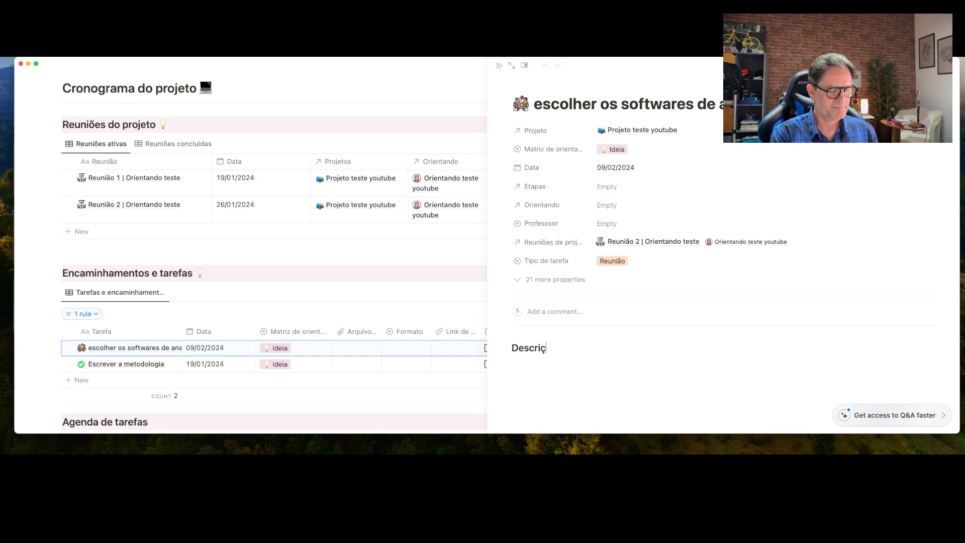
pyautogui.write('ão')
# Add a callout below it reading 'Descrição e detalhes desse encaminhamento'
pyautogui.press('Return')
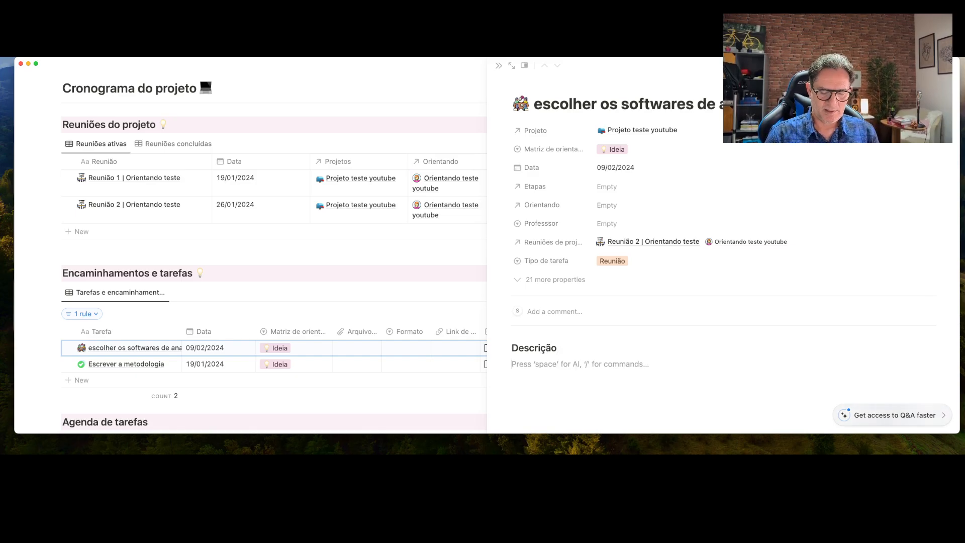
pyautogui.write('/cal')
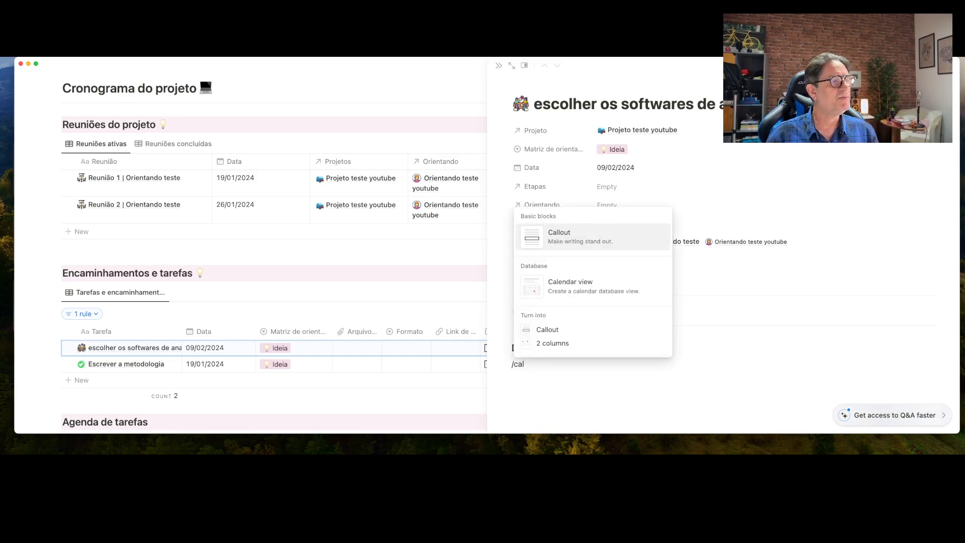
pyautogui.press('Return')
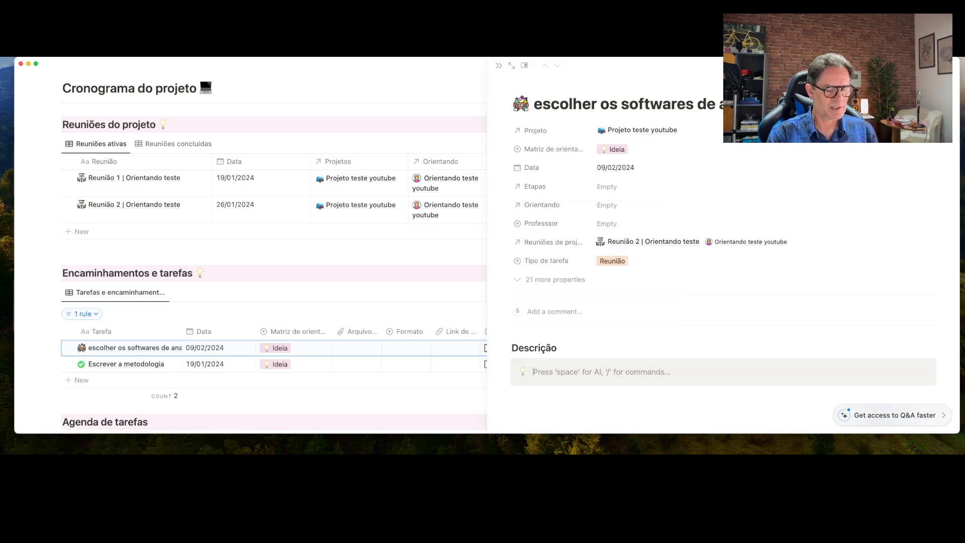
pyautogui.write('Descri')
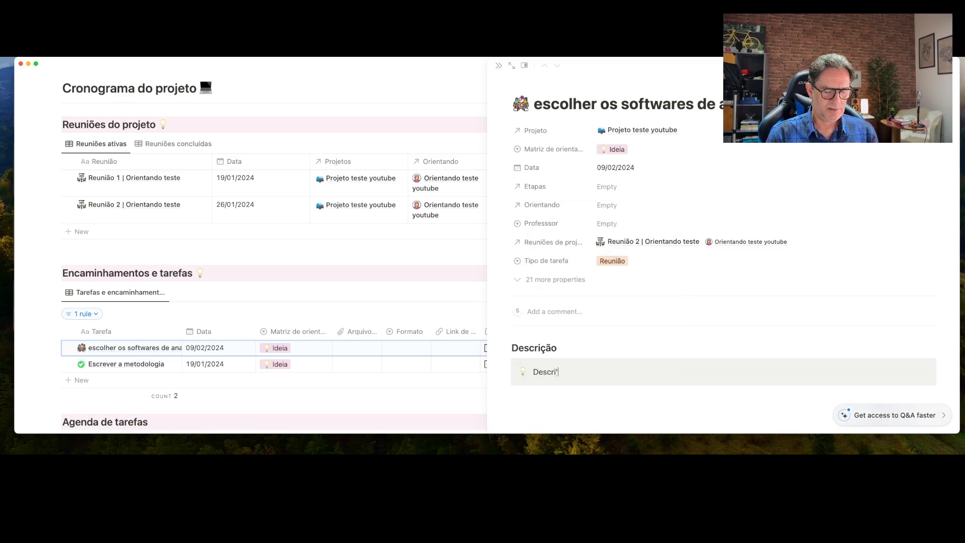
pyautogui.write('ção e det')
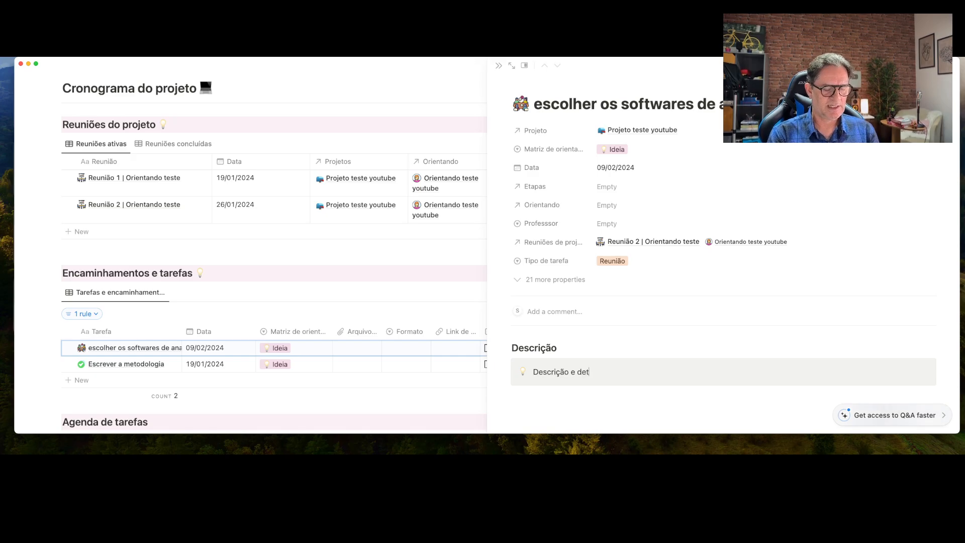
pyautogui.write('alhes dess')
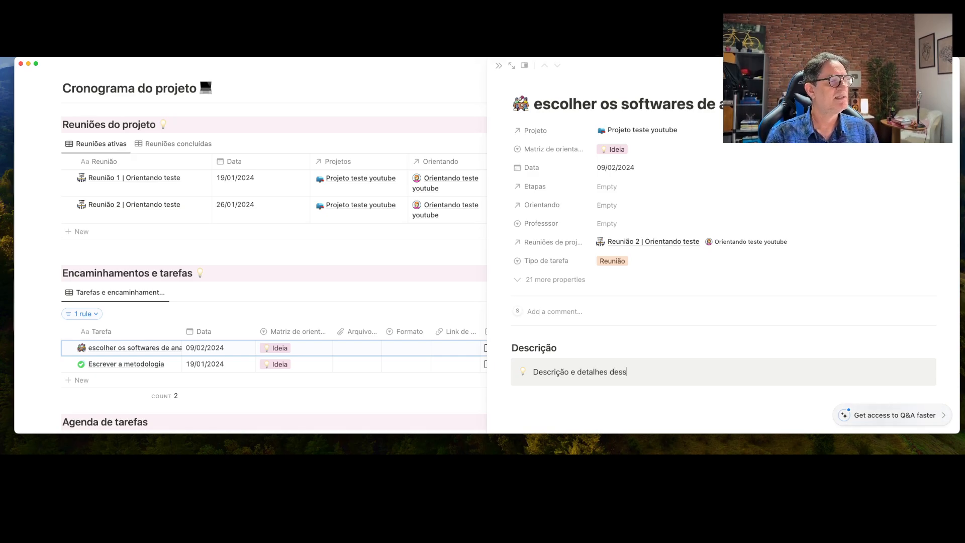
pyautogui.write('e encaminhamento')
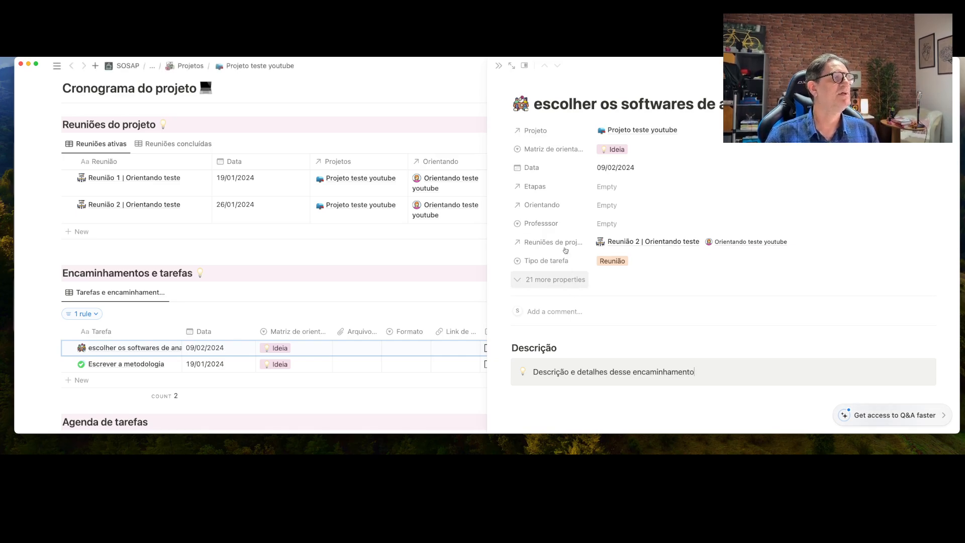
# Close the task page and scroll down to the Agenda de tarefas calendar
pyautogui.click(498, 67)
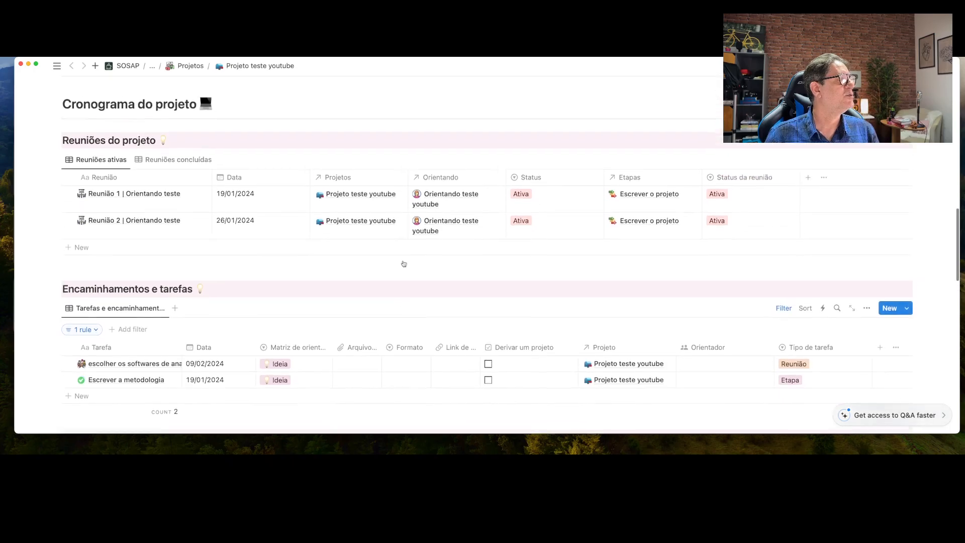
pyautogui.scroll(-3, 403, 260)
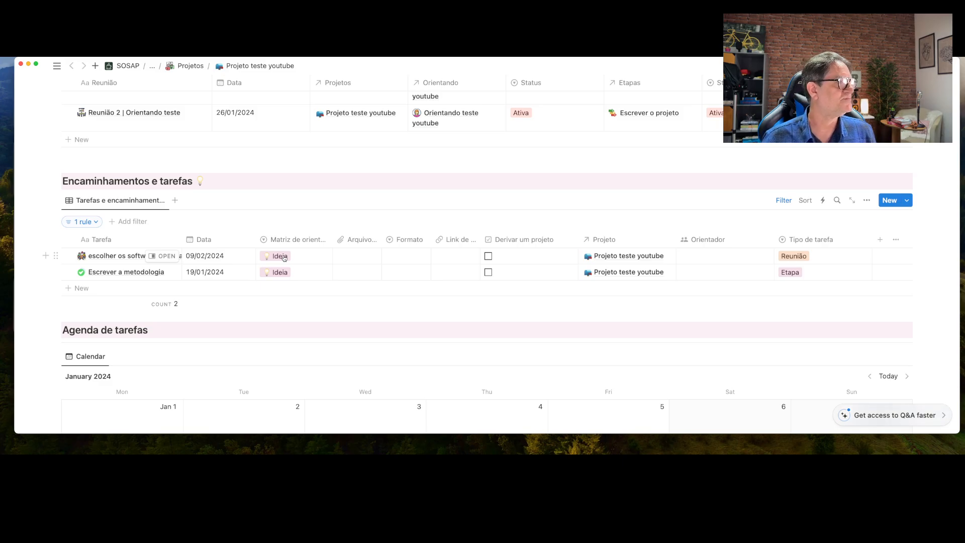
pyautogui.scroll(-3, 283, 257)
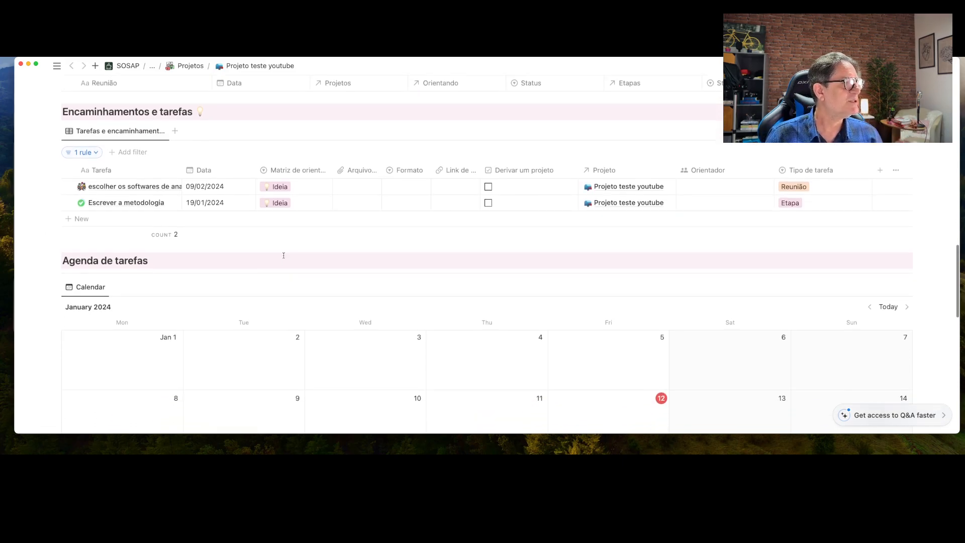
# Change the Agenda de tarefas calendar's Projeto filter from Template para projetos to Projeto teste youtube
pyautogui.scroll(-5, 284, 255)
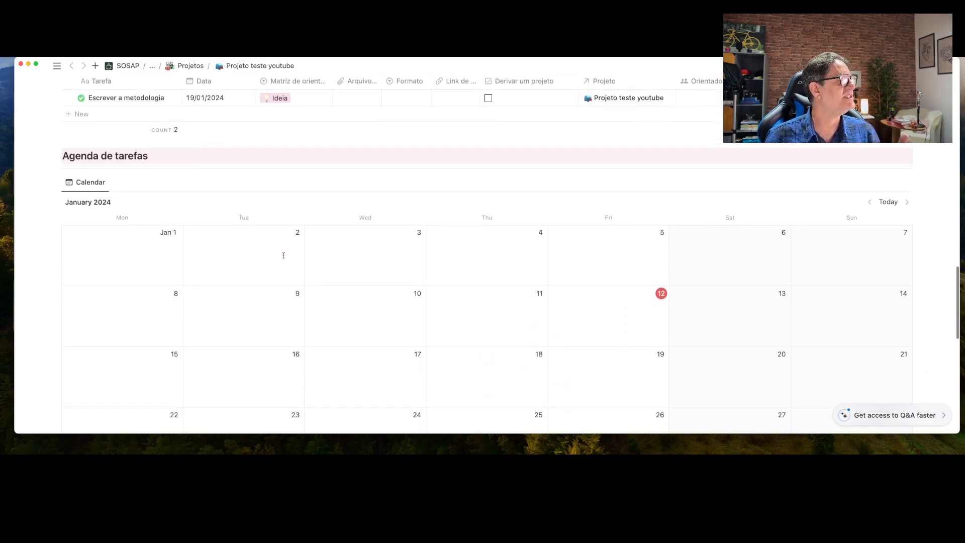
pyautogui.moveTo(383, 245)
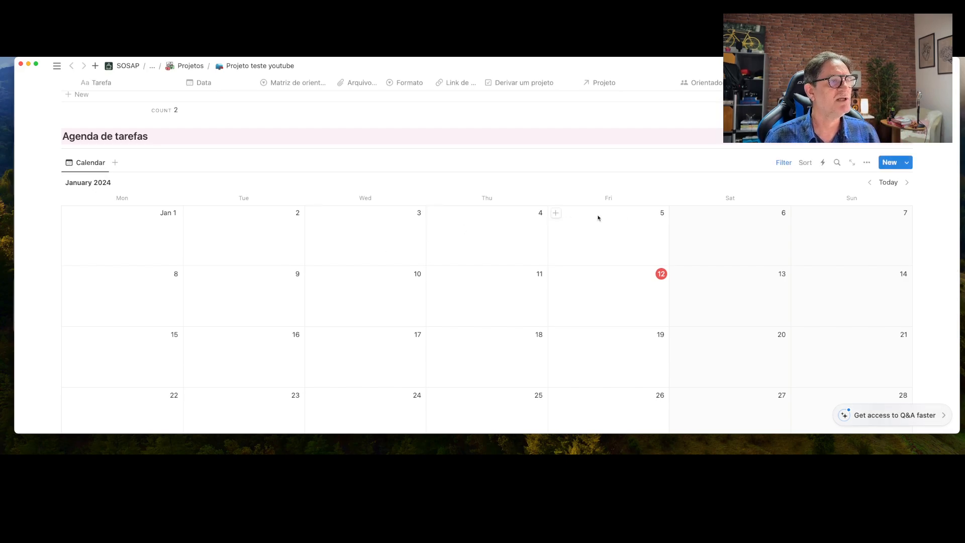
pyautogui.click(783, 163)
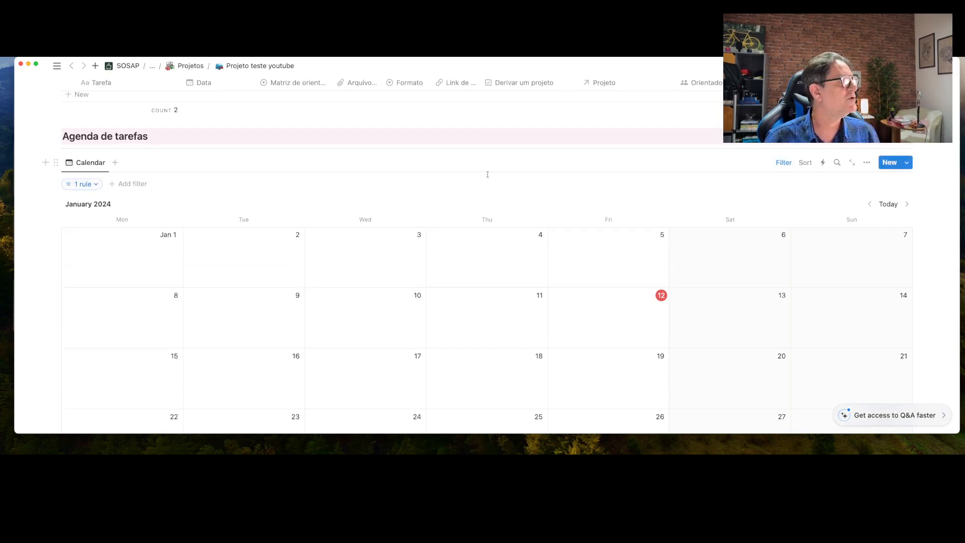
pyautogui.click(93, 185)
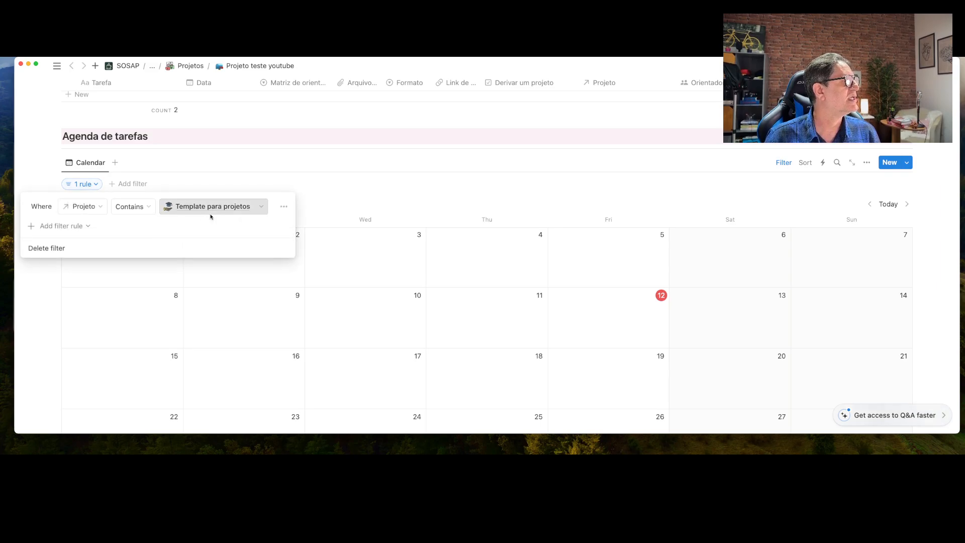
pyautogui.click(254, 207)
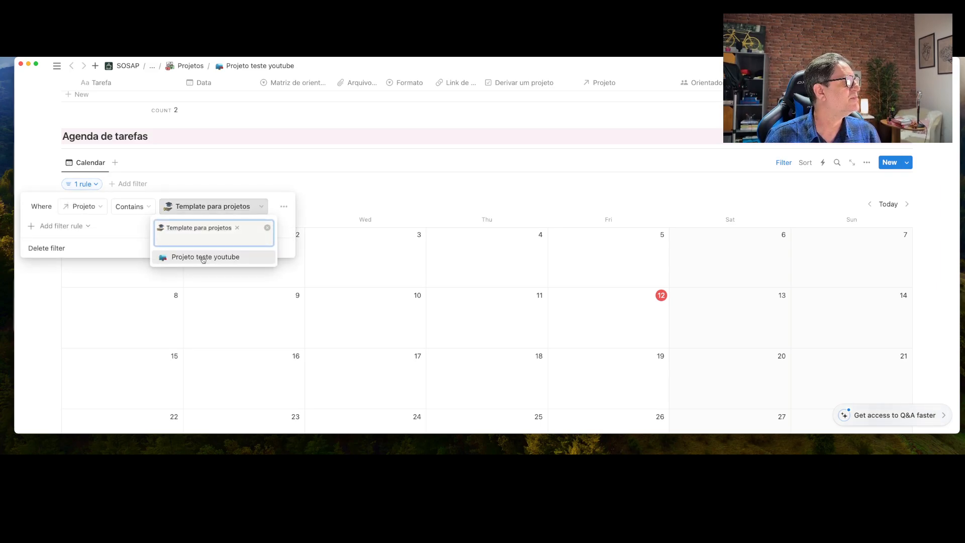
pyautogui.click(203, 257)
pyautogui.click(237, 228)
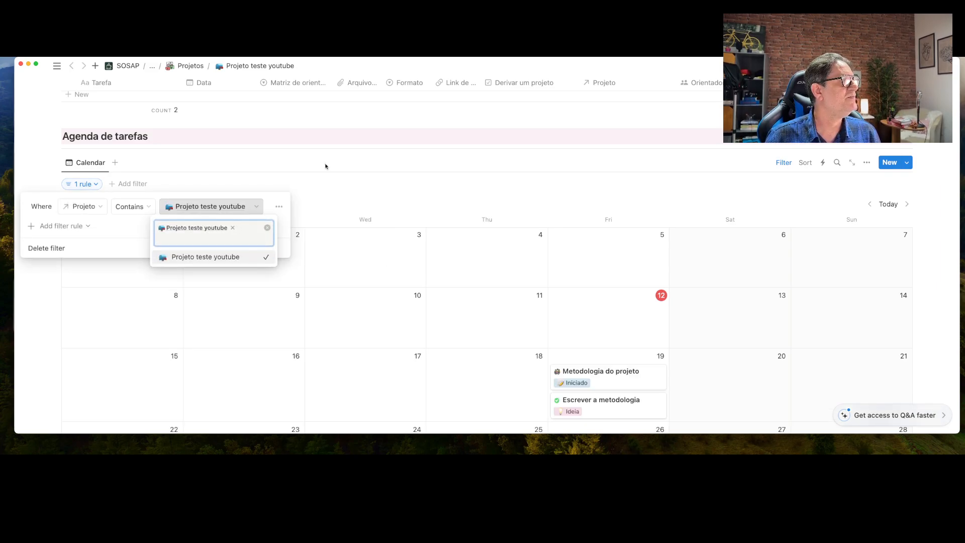
pyautogui.click(352, 138)
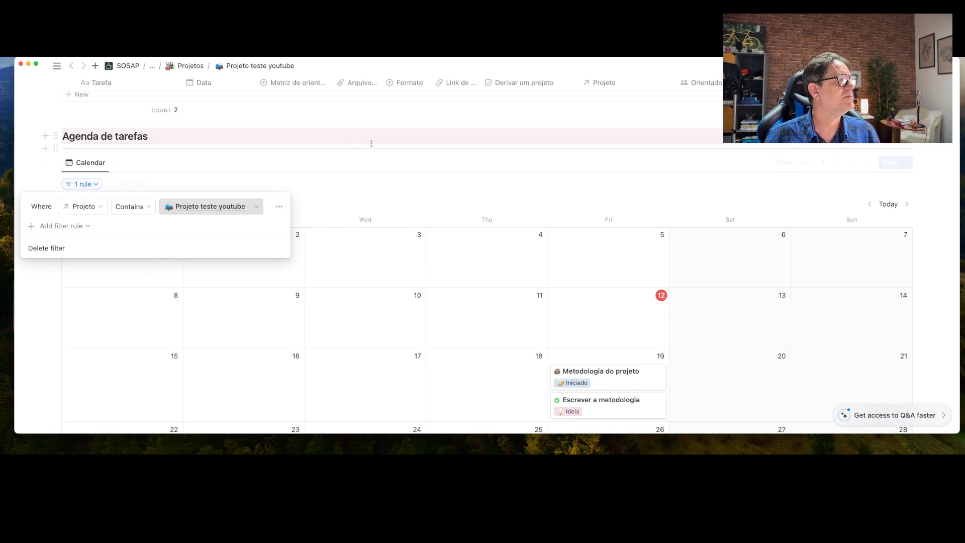
pyautogui.click(371, 143)
pyautogui.scroll(-5, 452, 297)
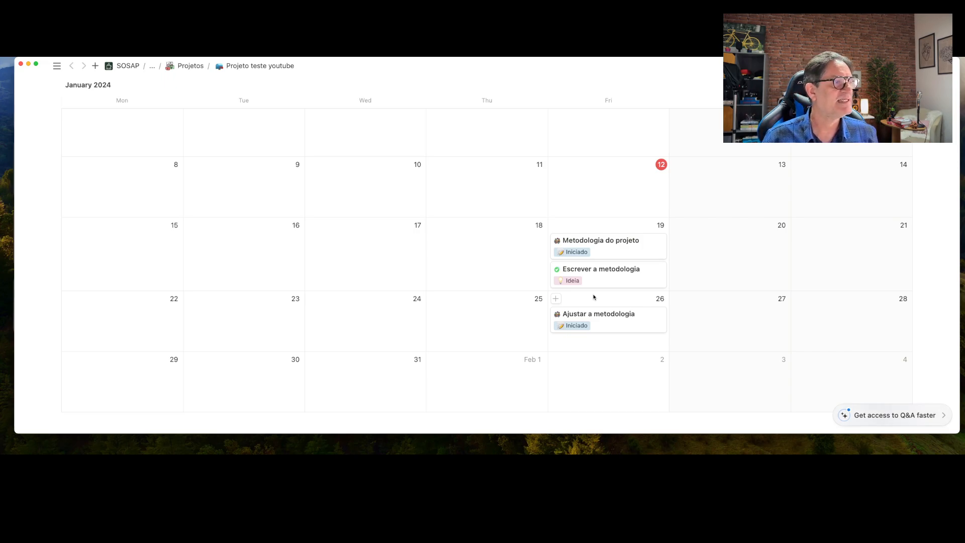
pyautogui.scroll(-3, 594, 297)
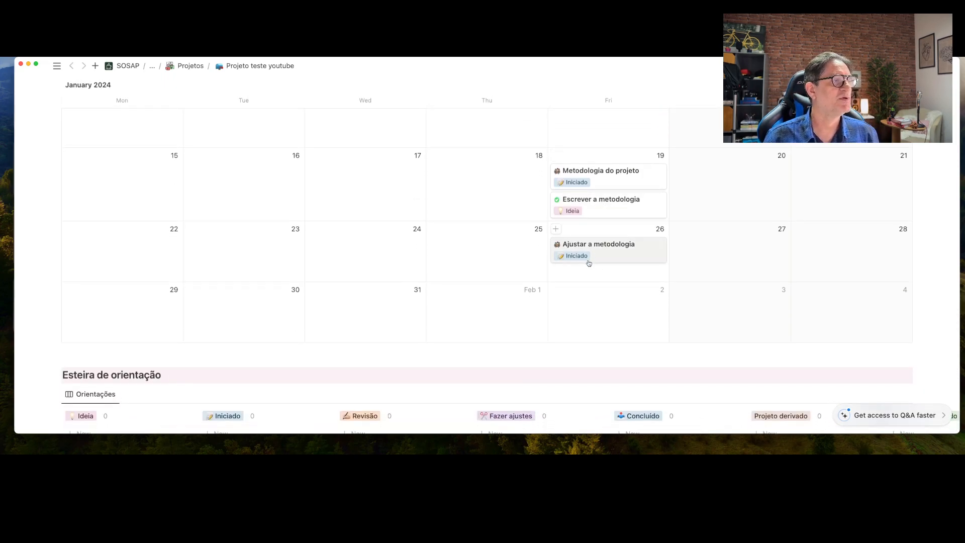
pyautogui.scroll(2, 602, 201)
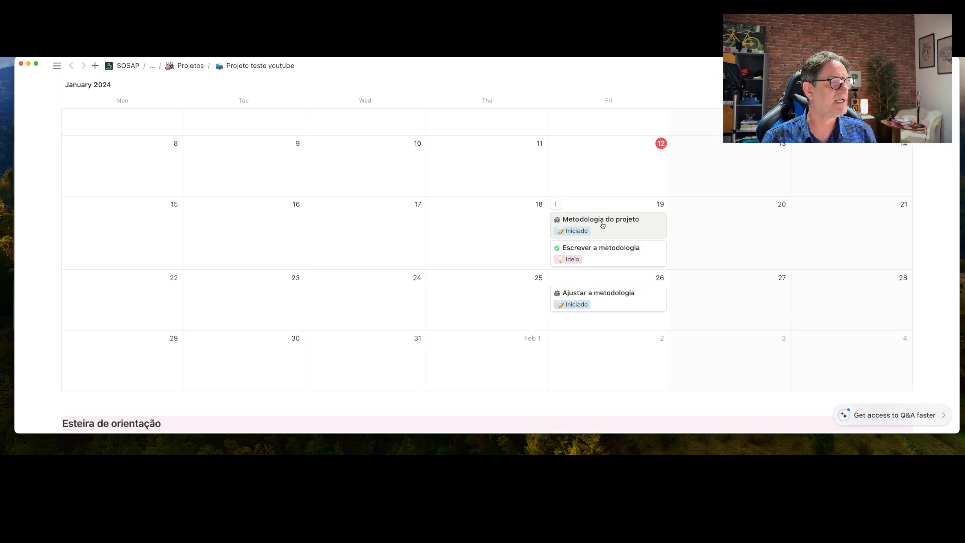
pyautogui.scroll(-7, 602, 225)
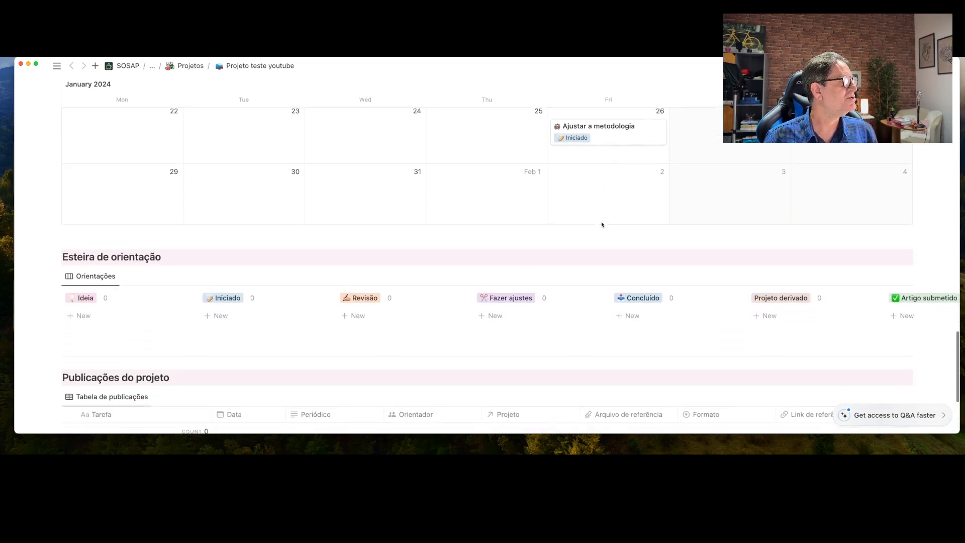
pyautogui.scroll(-1, 602, 225)
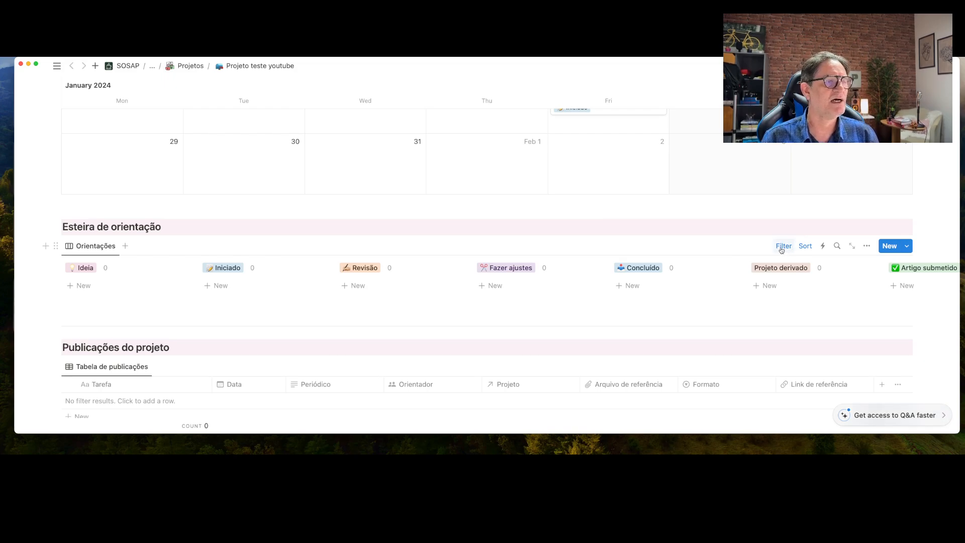
# Switch the Esteira de orientação board's Projeto filter value to Projeto teste youtube, removing Template para projetos
pyautogui.click(782, 247)
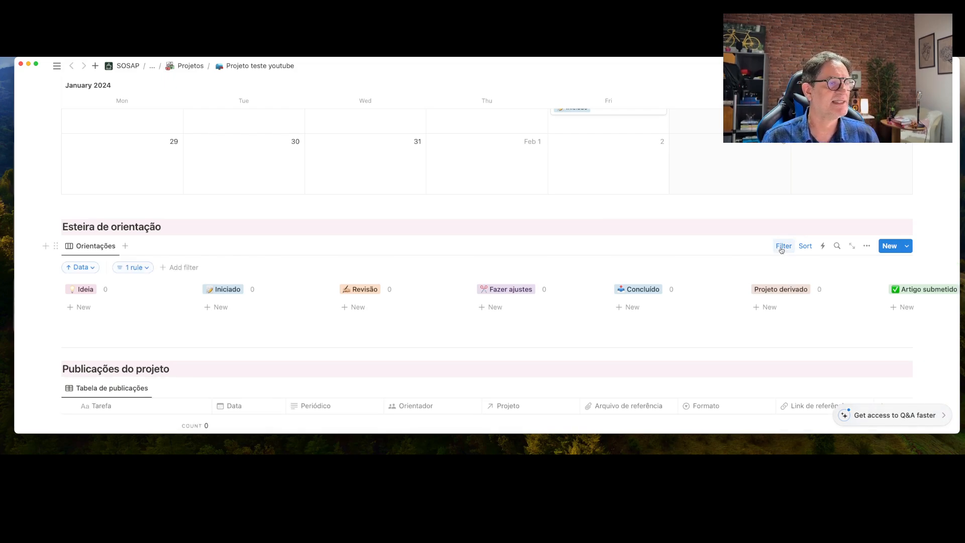
pyautogui.click(134, 267)
pyautogui.click(238, 290)
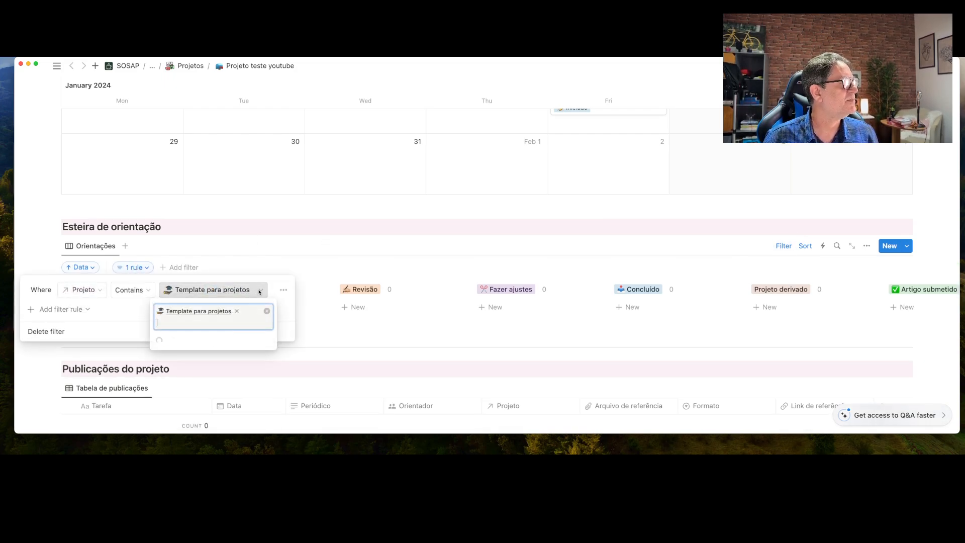
pyautogui.click(226, 341)
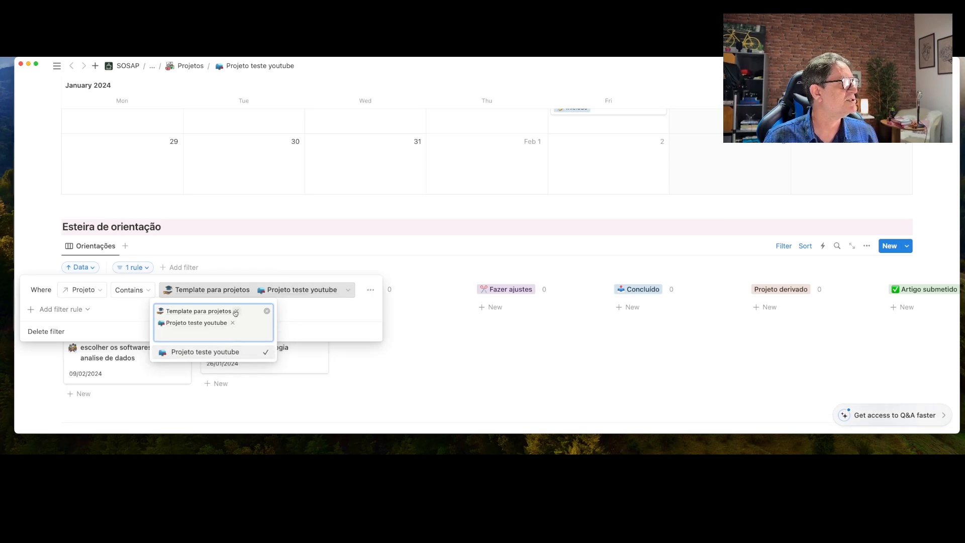
pyautogui.click(236, 311)
pyautogui.click(271, 232)
pyautogui.click(269, 229)
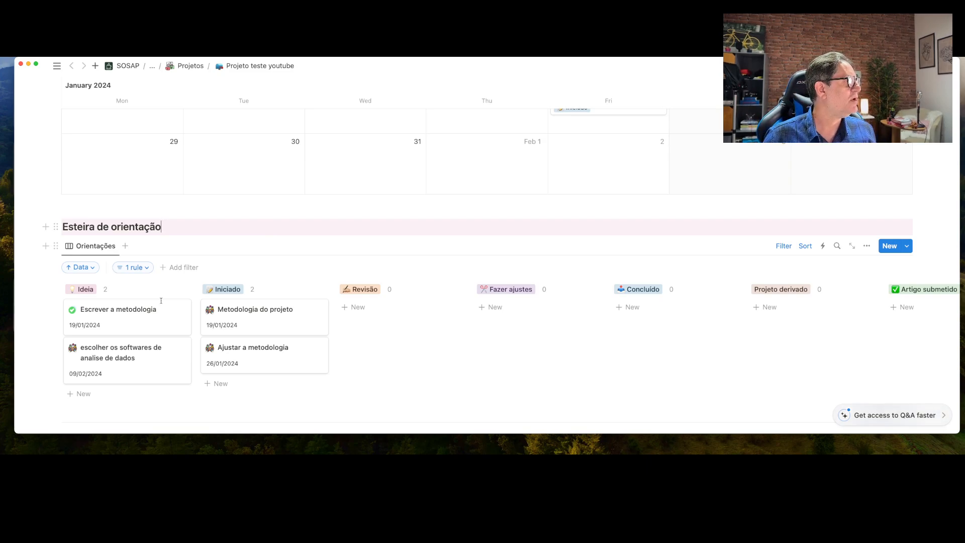
pyautogui.scroll(-2, 133, 315)
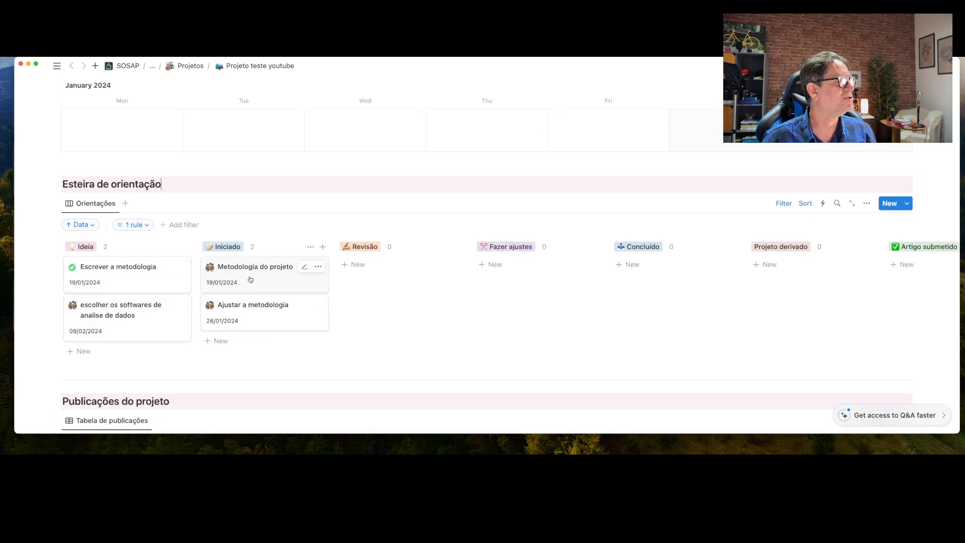
# Drag Metodologia do projeto from Iniciado through Revisão, Fazer ajustes and Concluído into Projeto derivado
pyautogui.moveTo(249, 279); pyautogui.dragTo(364, 276)
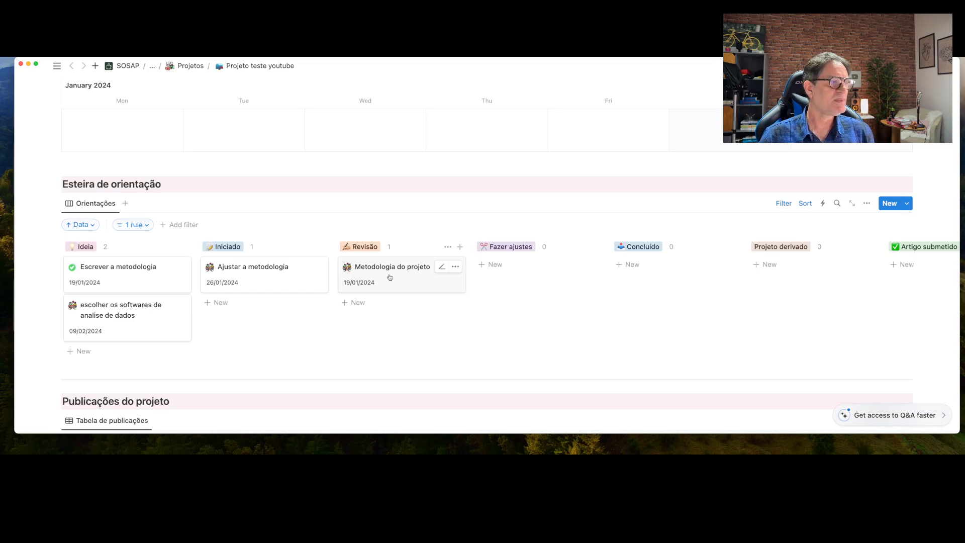
pyautogui.moveTo(389, 277); pyautogui.dragTo(504, 271)
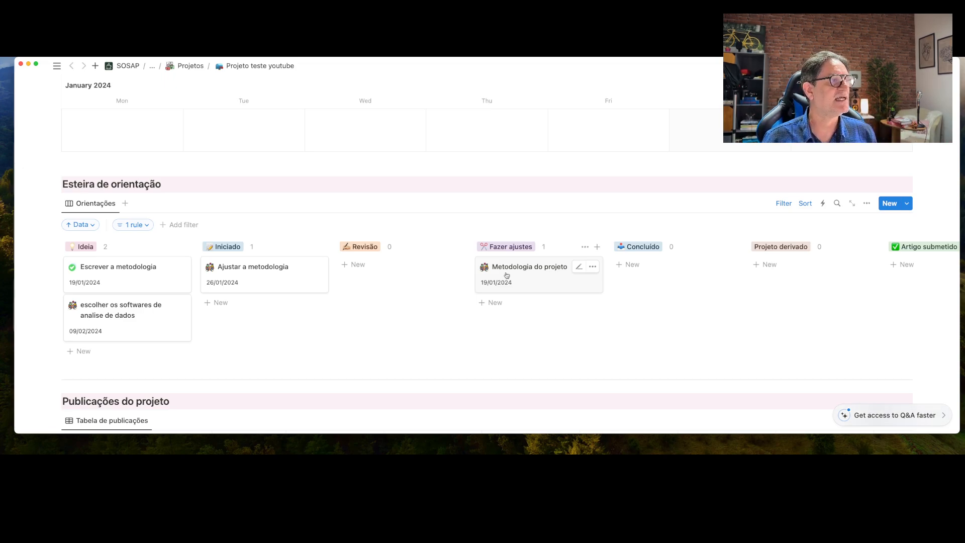
pyautogui.moveTo(525, 277); pyautogui.dragTo(627, 274)
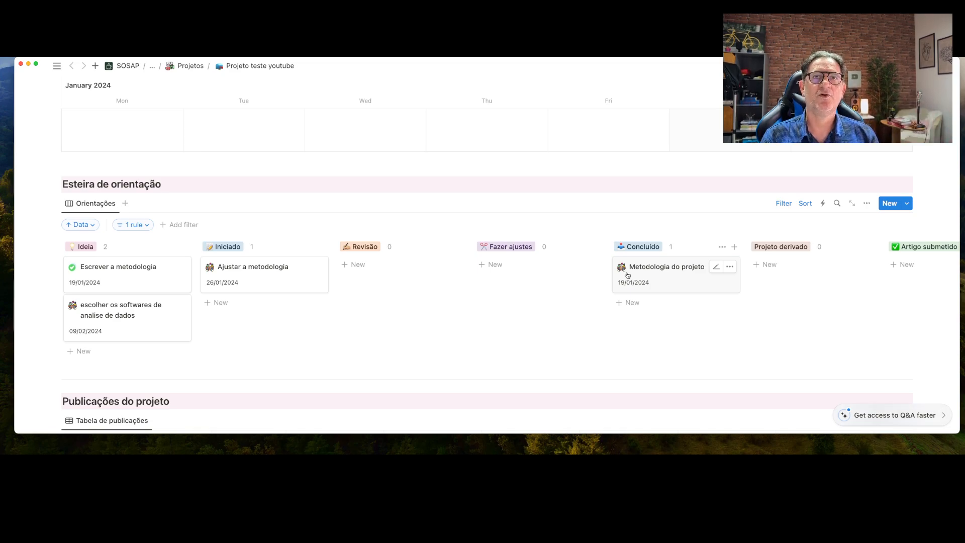
pyautogui.hscroll(5, 643, 275)
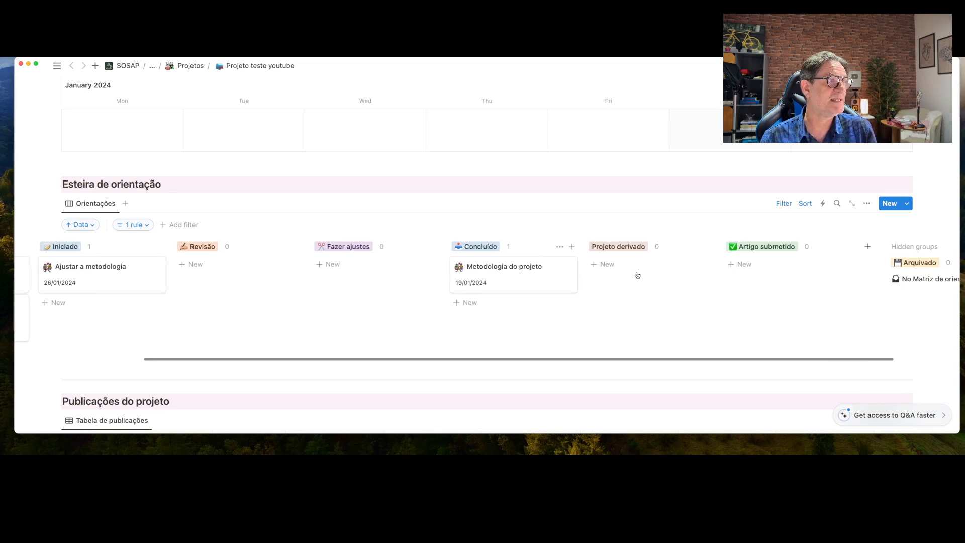
pyautogui.moveTo(508, 282); pyautogui.dragTo(624, 273)
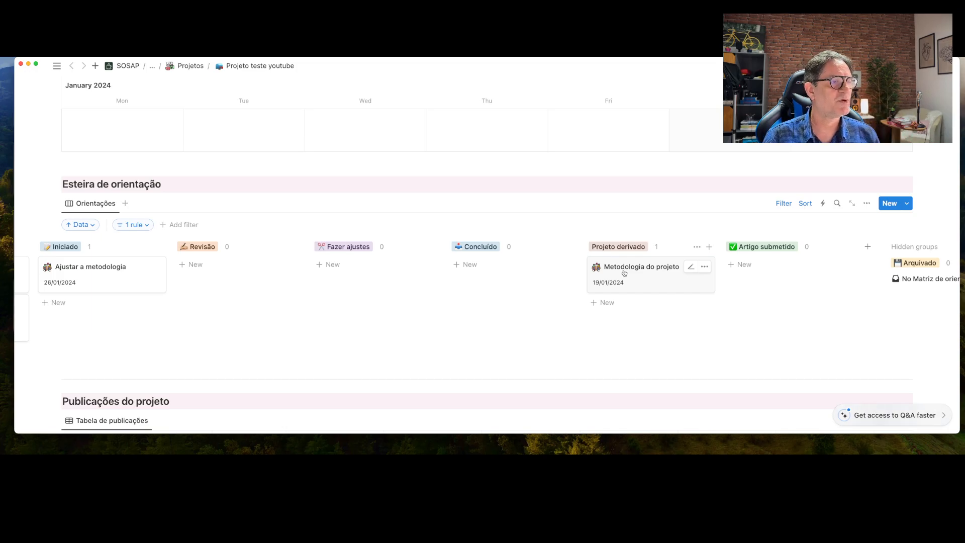
pyautogui.scroll(-3, 615, 275)
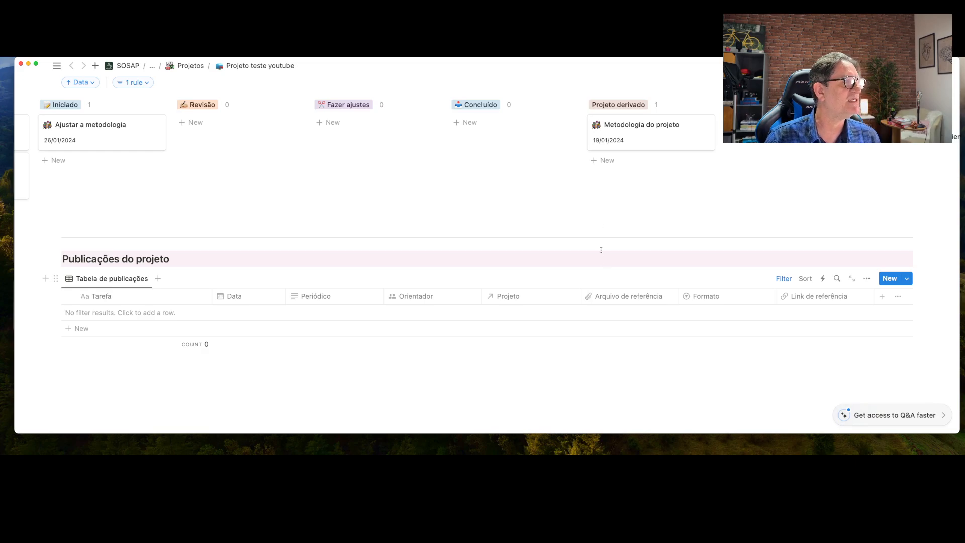
# Move Metodologia do projeto to Artigo submetido and remove the publications table's date filter rule
pyautogui.moveTo(628, 139); pyautogui.dragTo(764, 132)
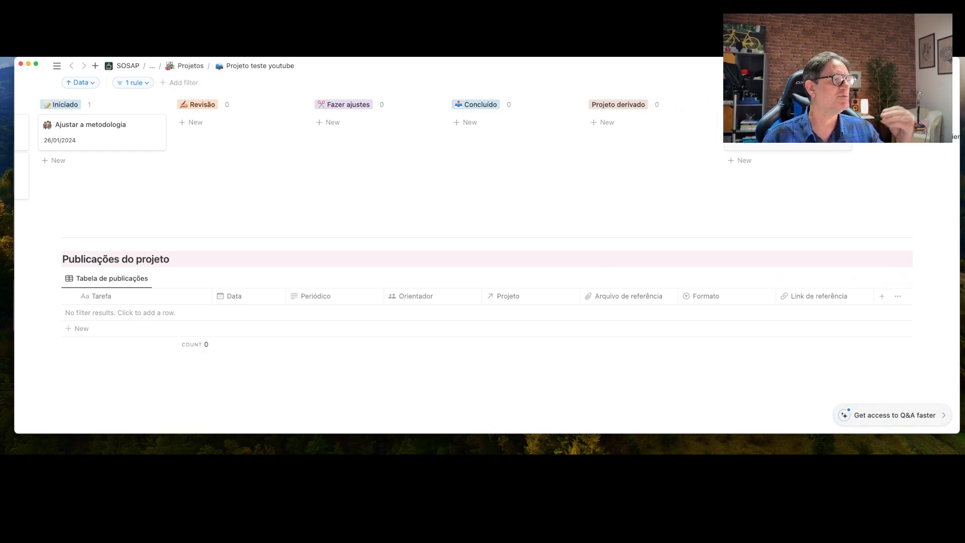
pyautogui.click(779, 279)
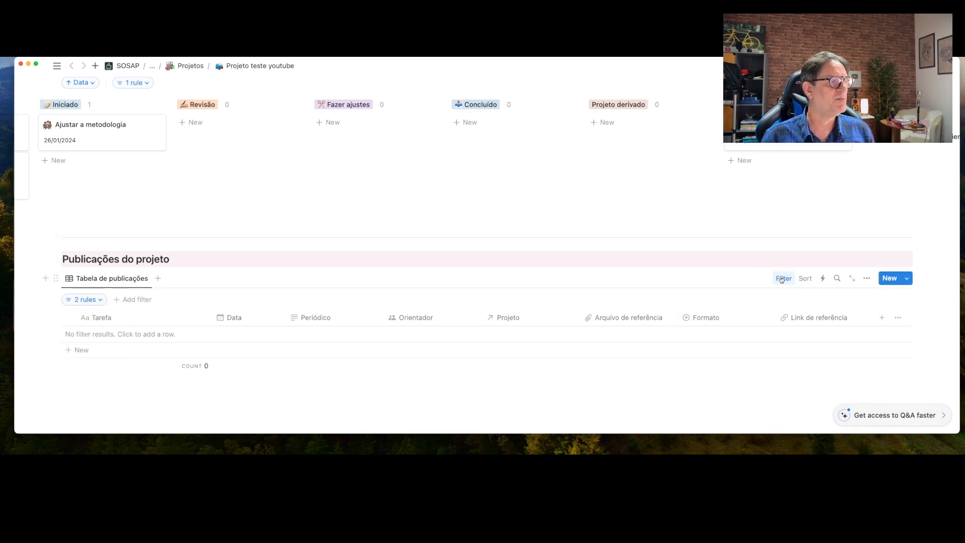
pyautogui.click(91, 301)
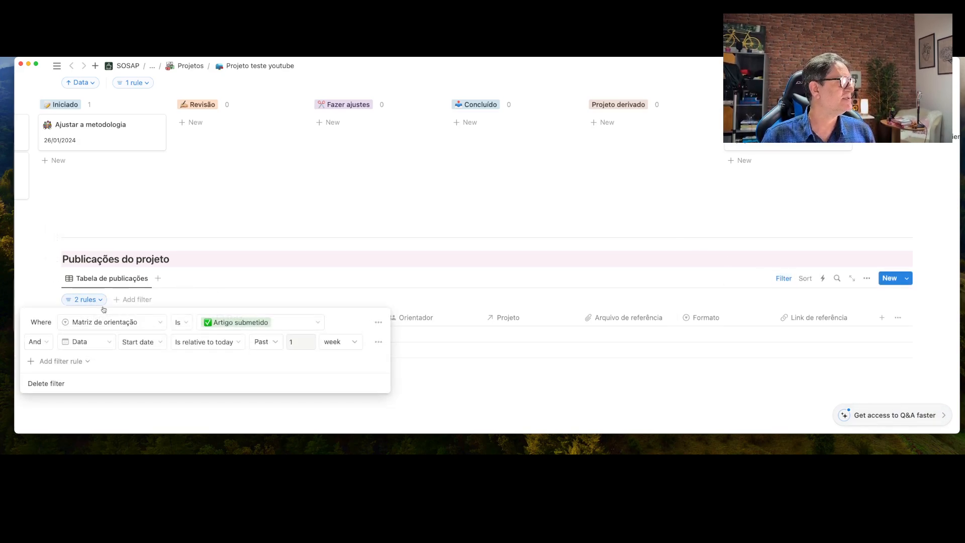
pyautogui.click(378, 344)
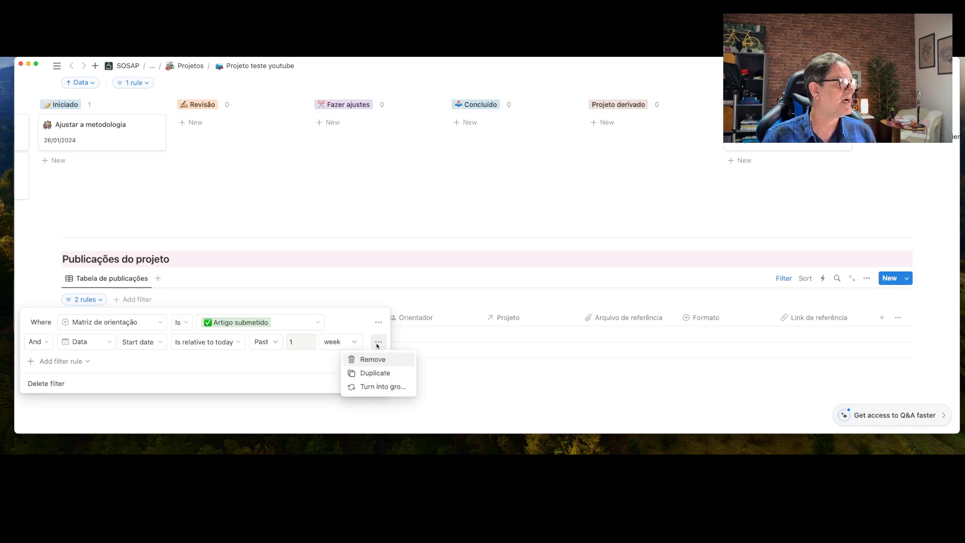
pyautogui.click(372, 359)
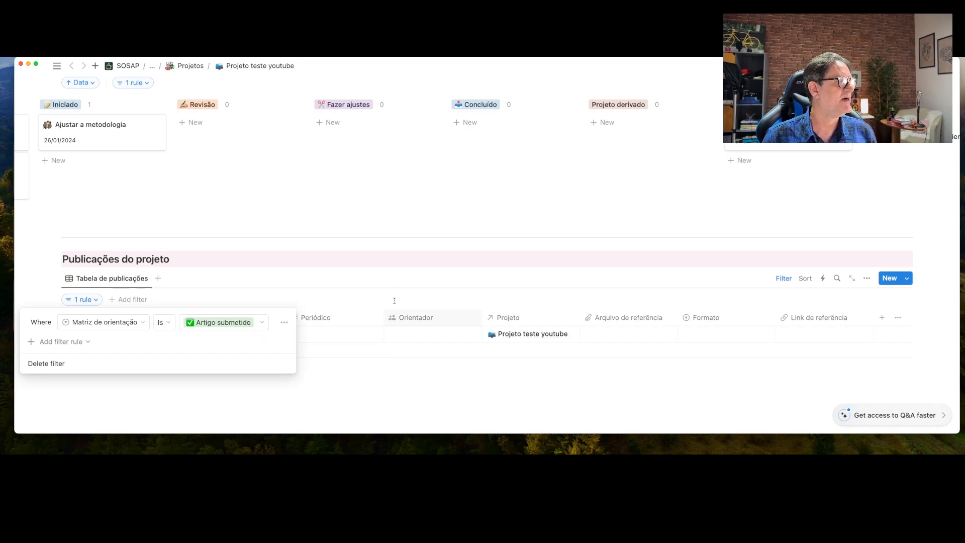
pyautogui.click(411, 267)
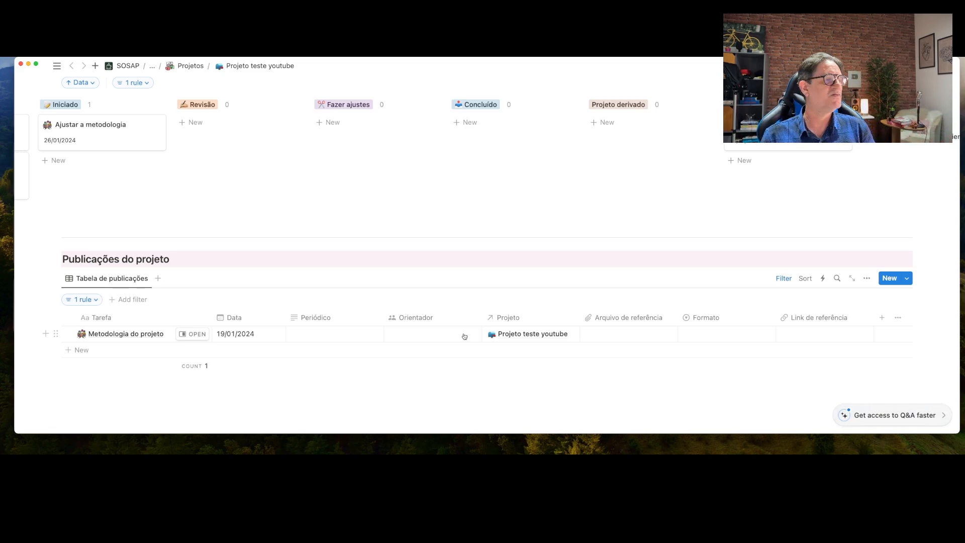
pyautogui.scroll(-2, 464, 336)
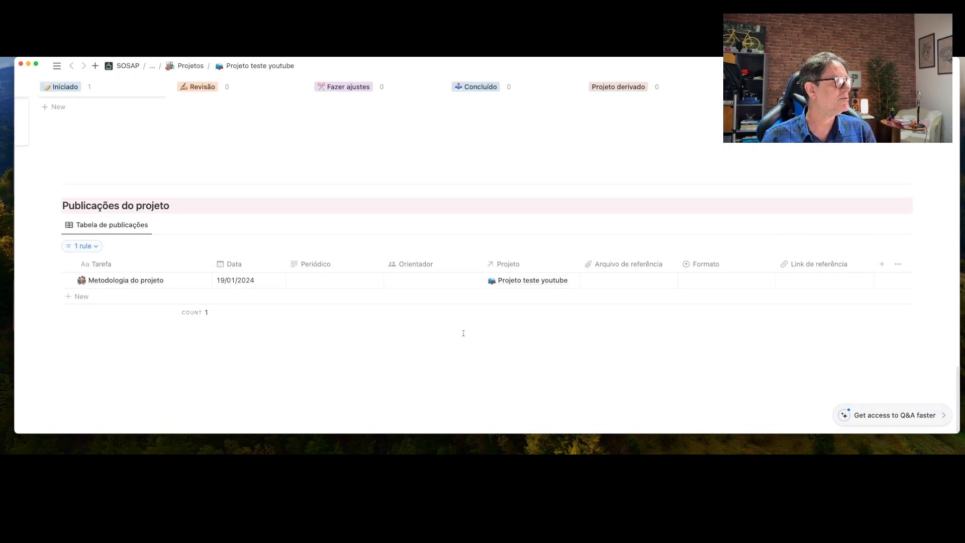
pyautogui.scroll(10, 463, 333)
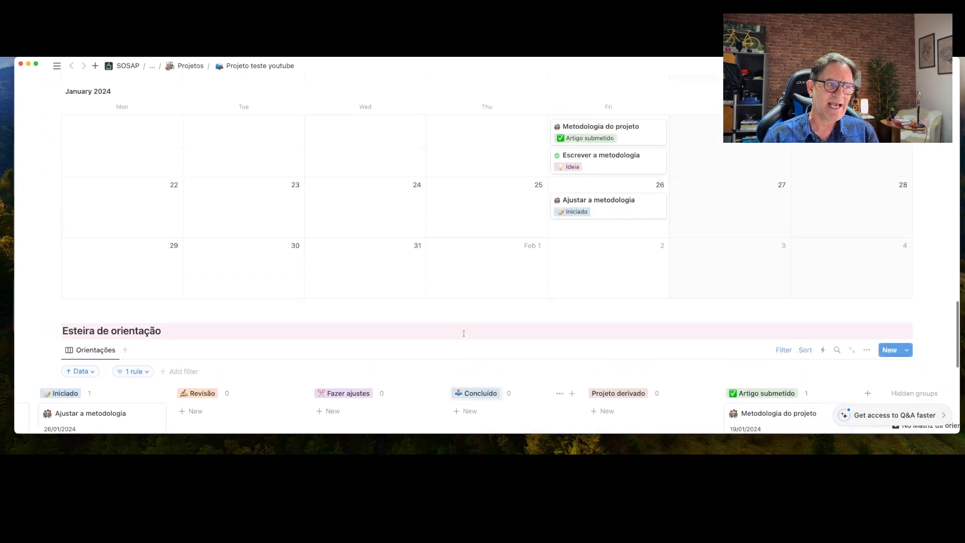
pyautogui.scroll(15, 464, 333)
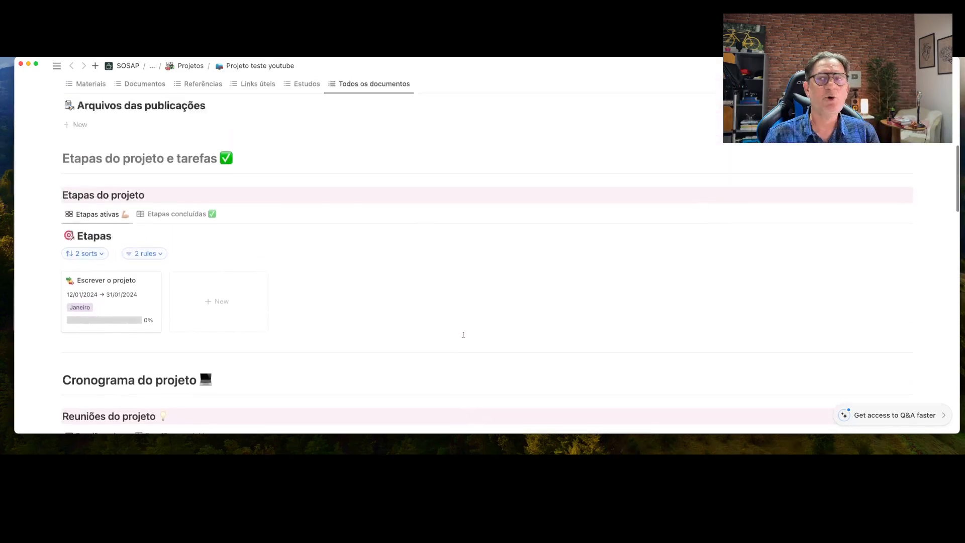
pyautogui.scroll(5, 463, 335)
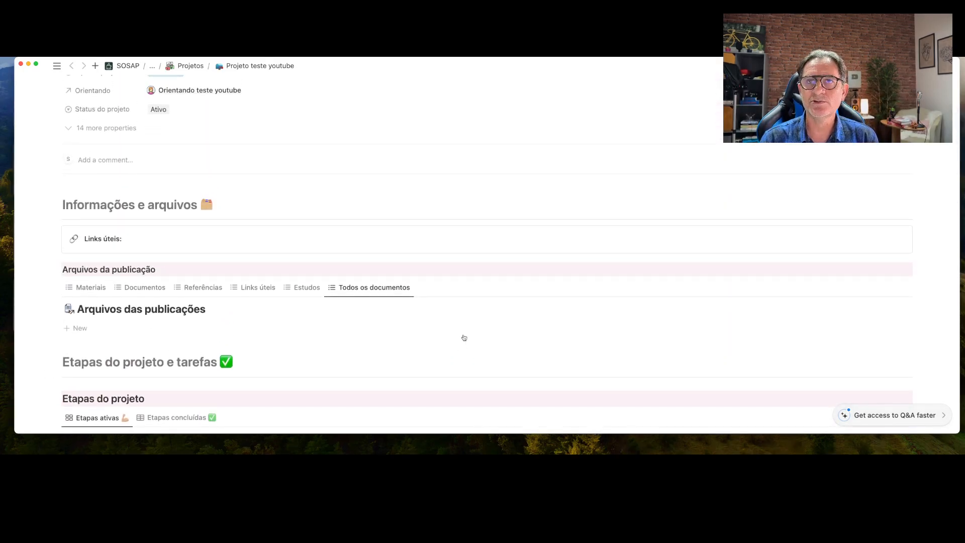